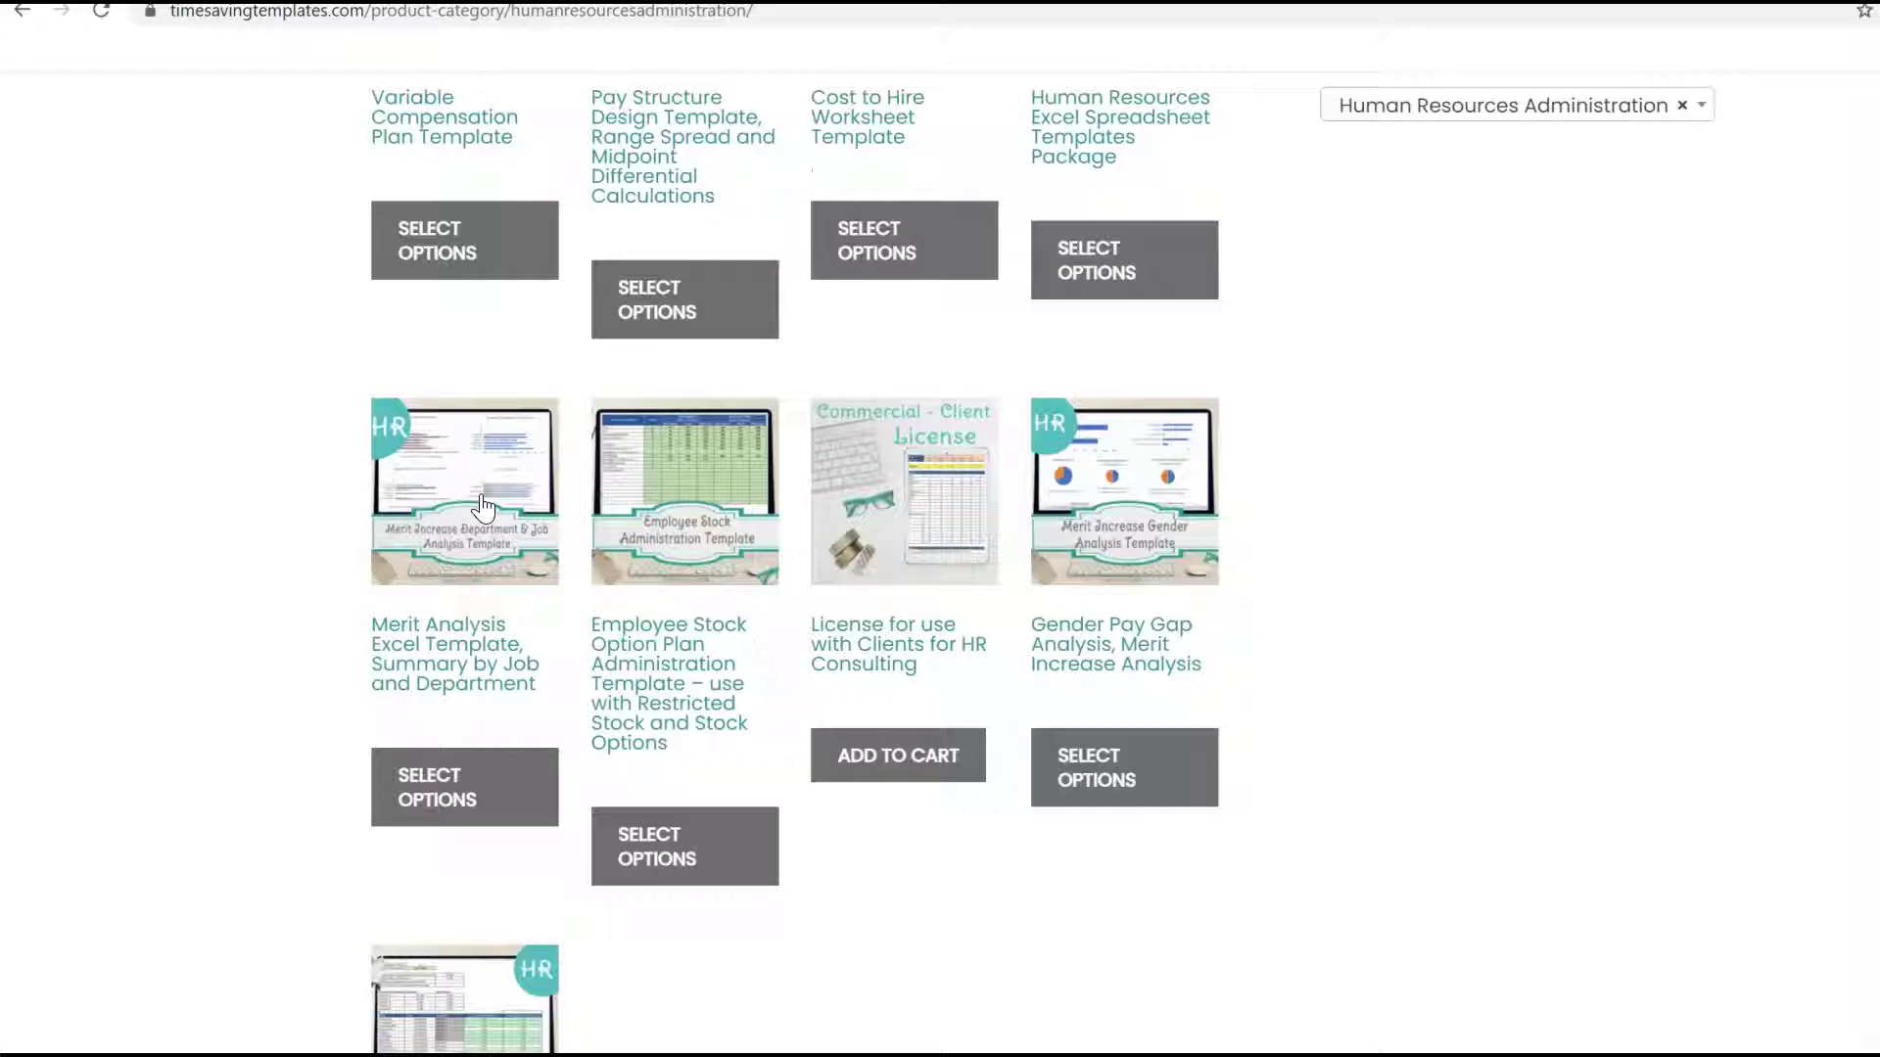
Scroll through the Human Resources Administration template listings on the Time Saving Templates site
left_click(1502, 494)
scroll(1617, 413, "up", 10)
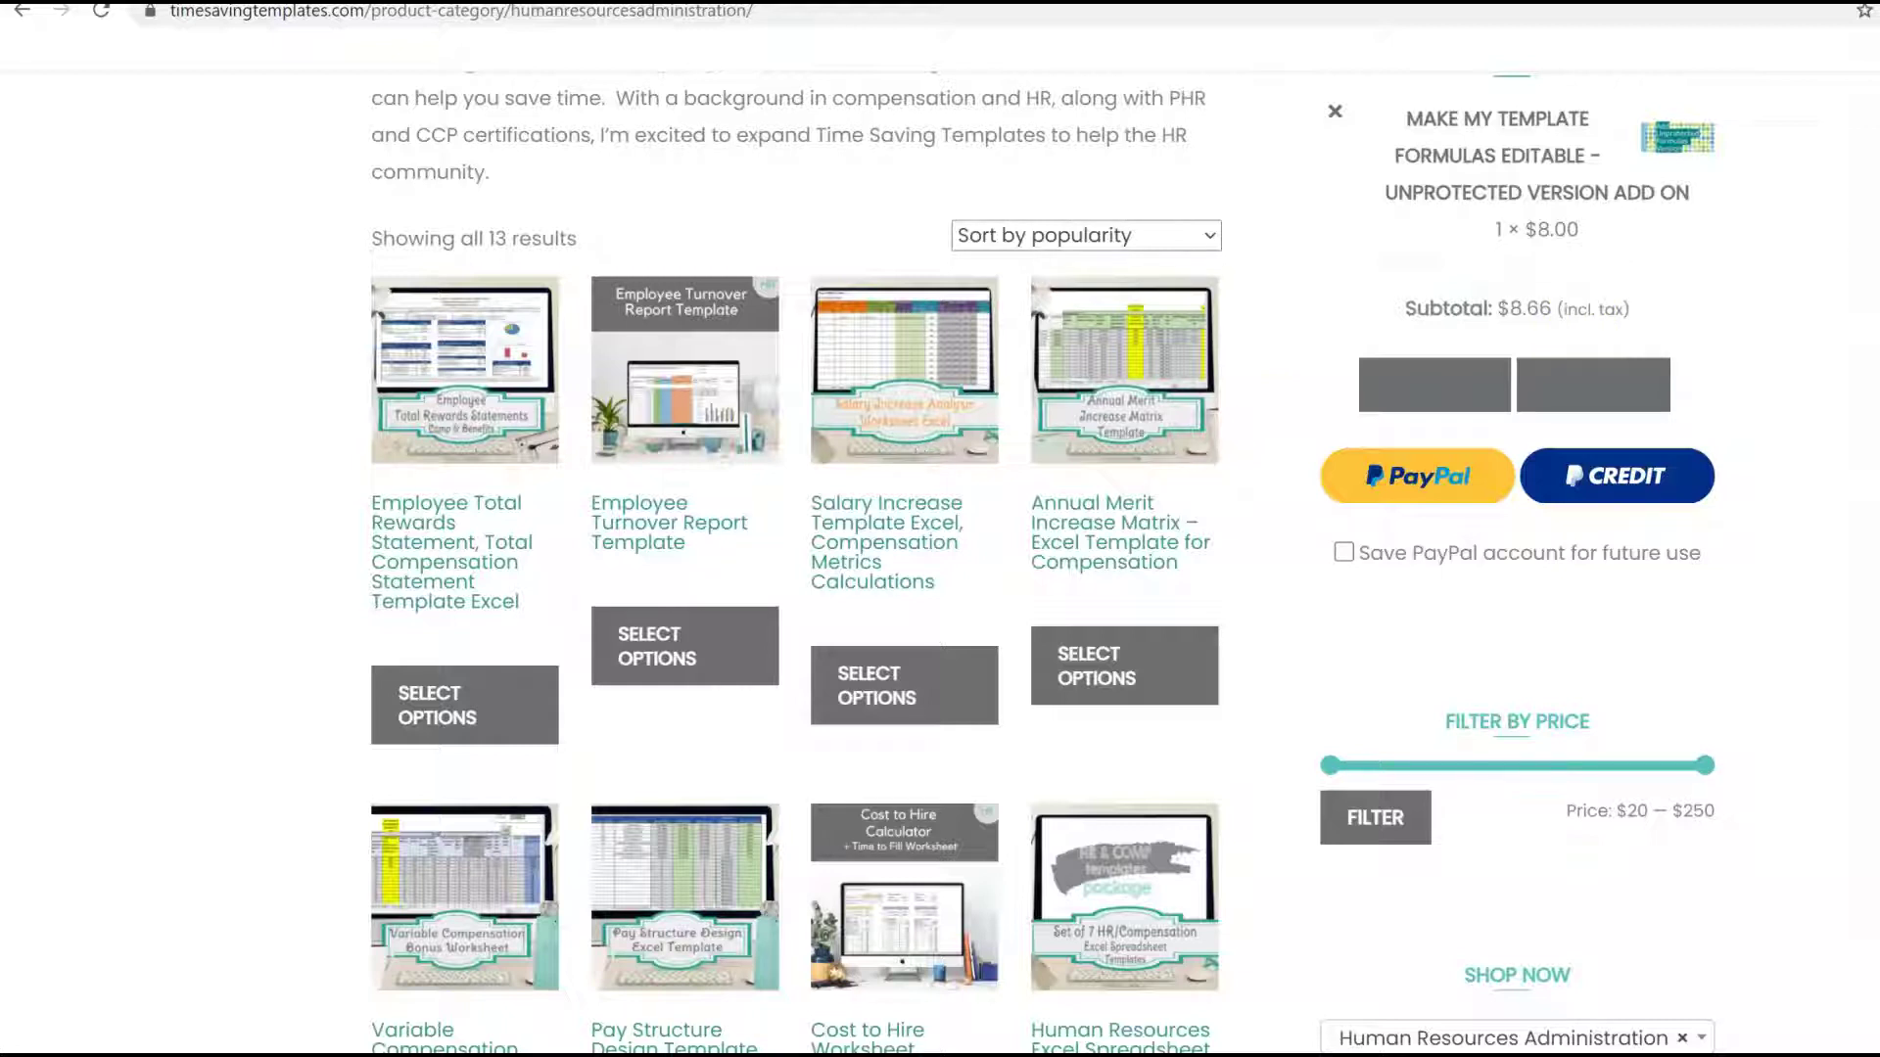
scroll(1042, 558, "down", 8)
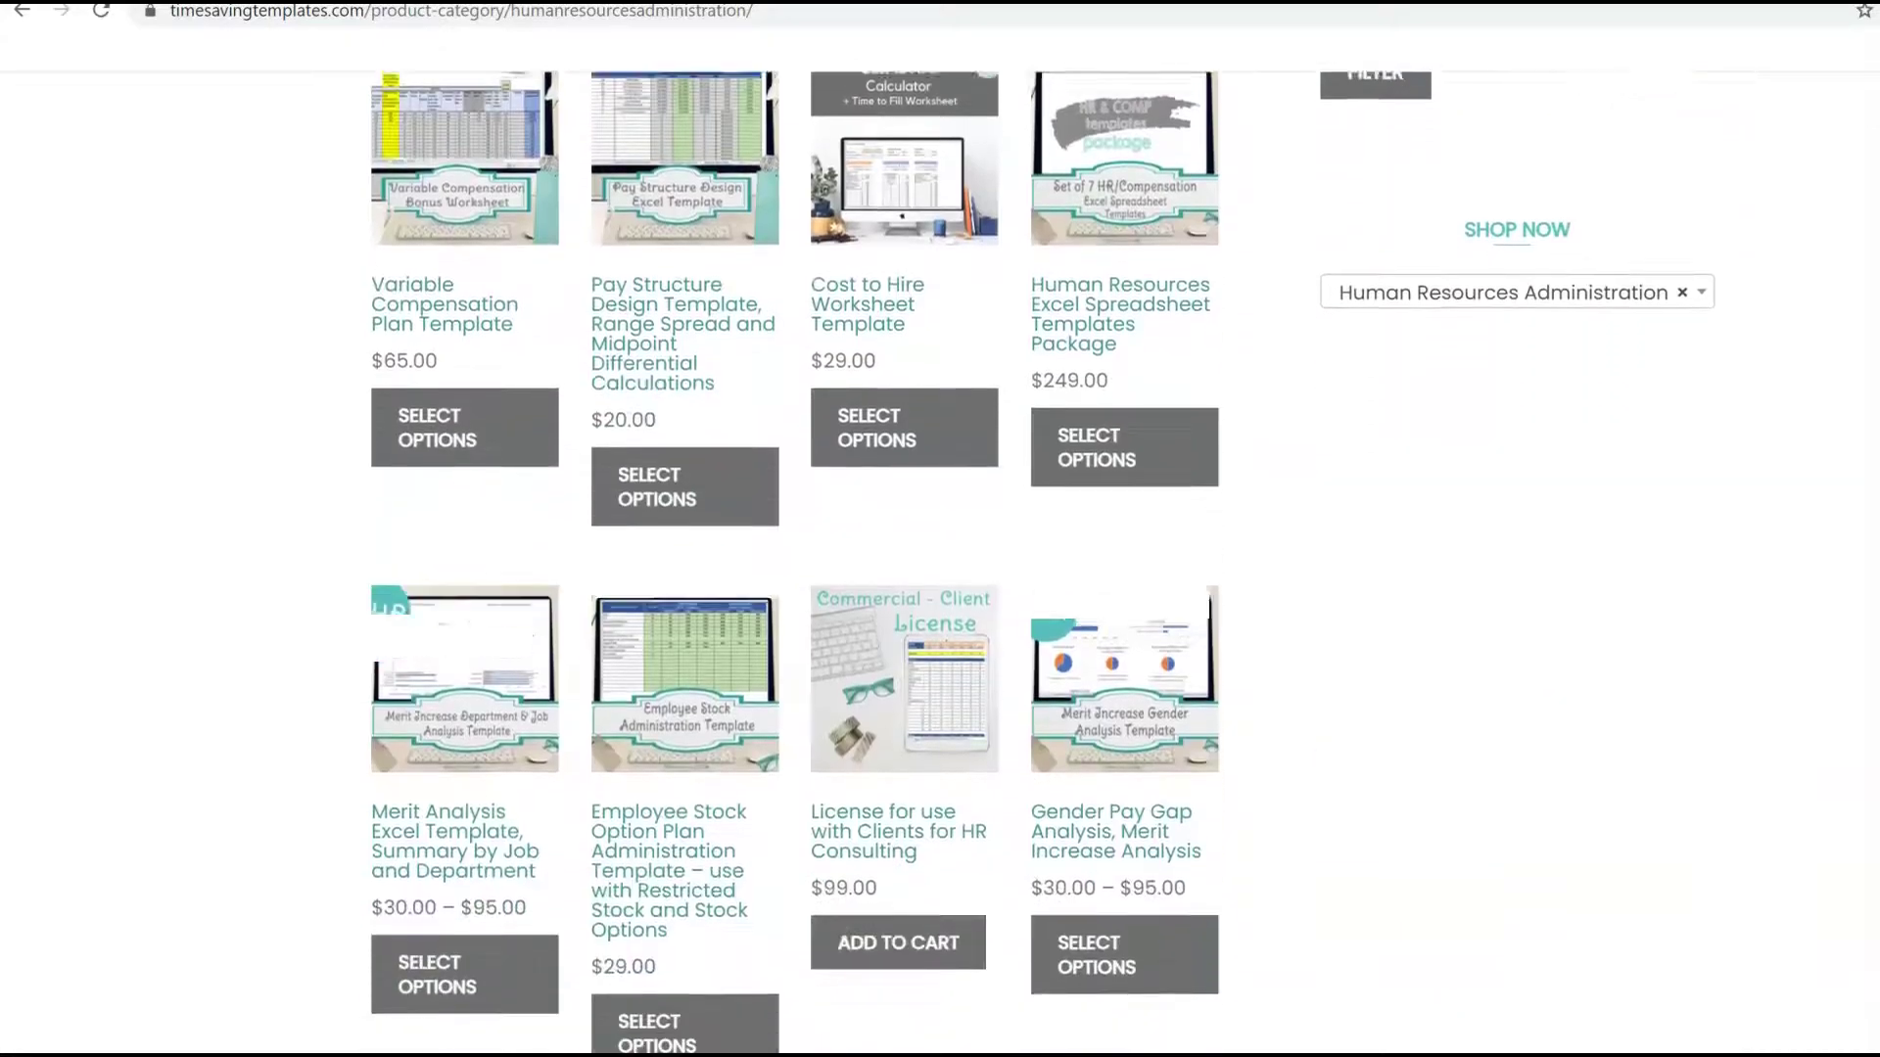
scroll(1043, 558, "down", 1)
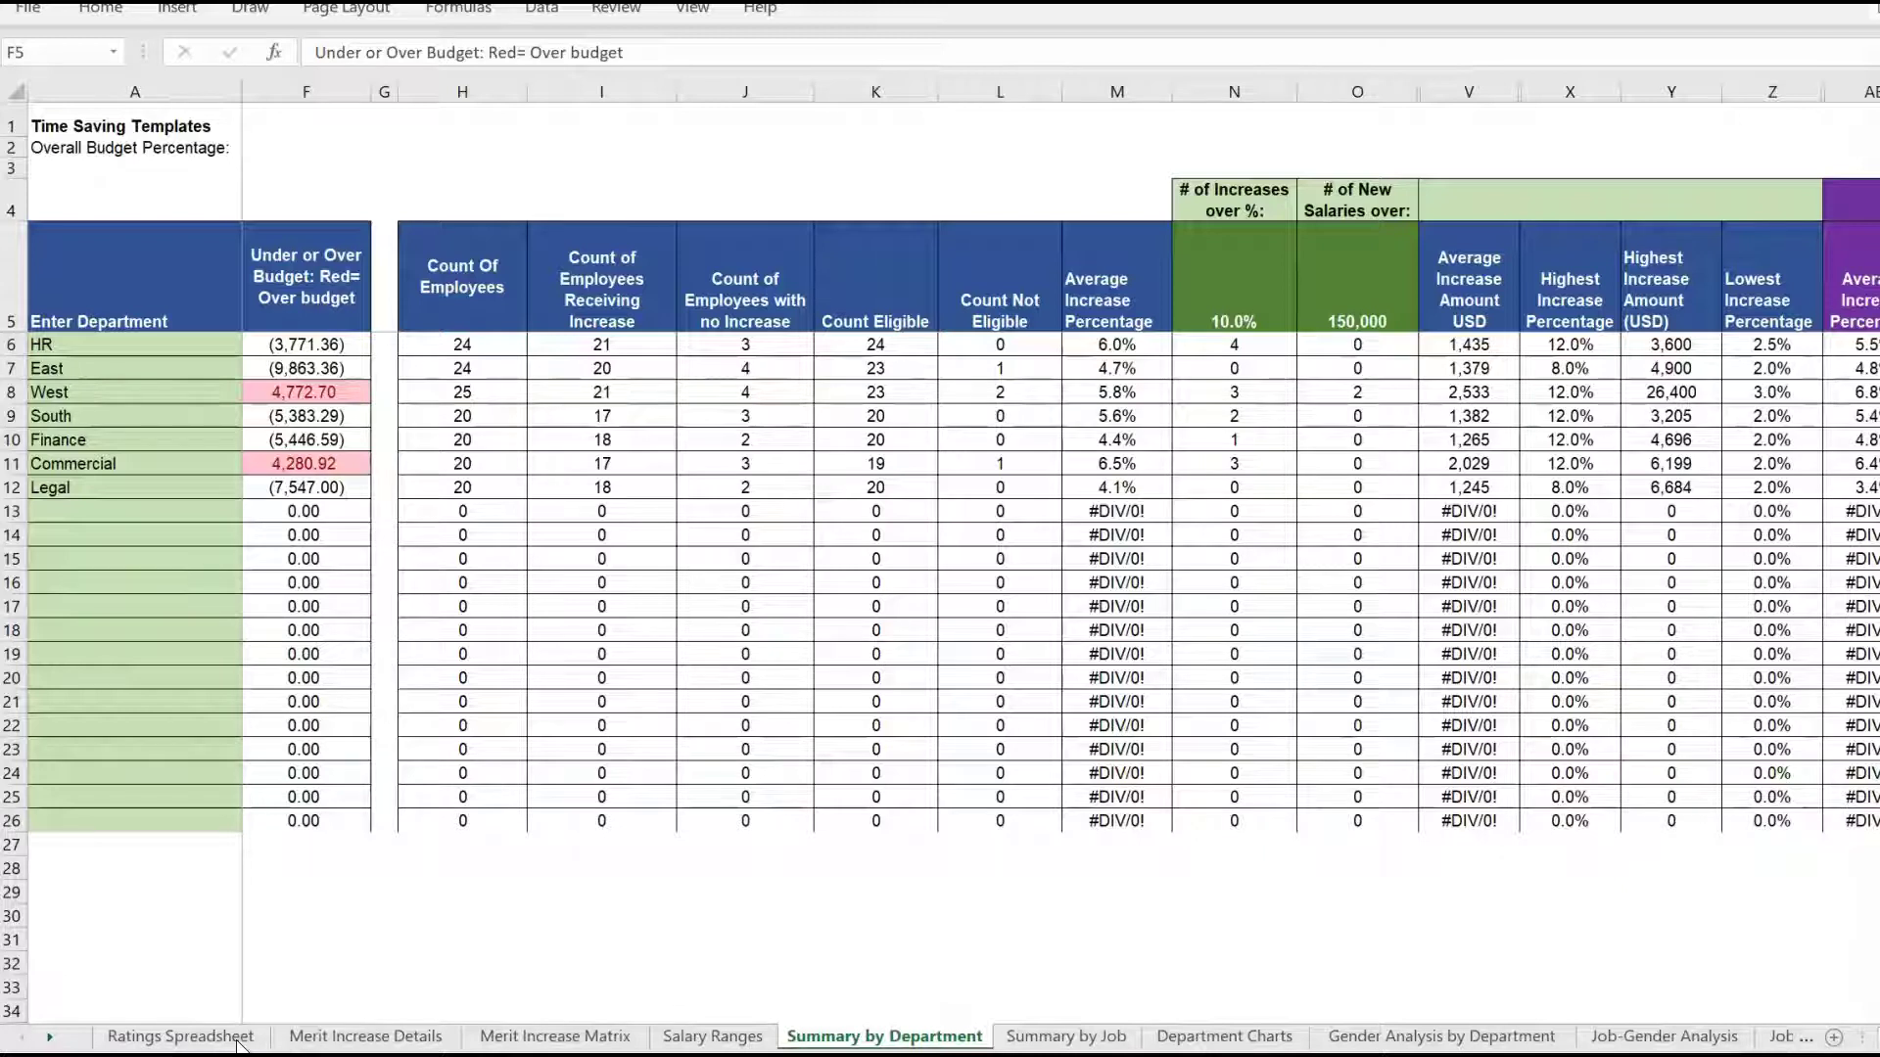
left_click(235, 1039)
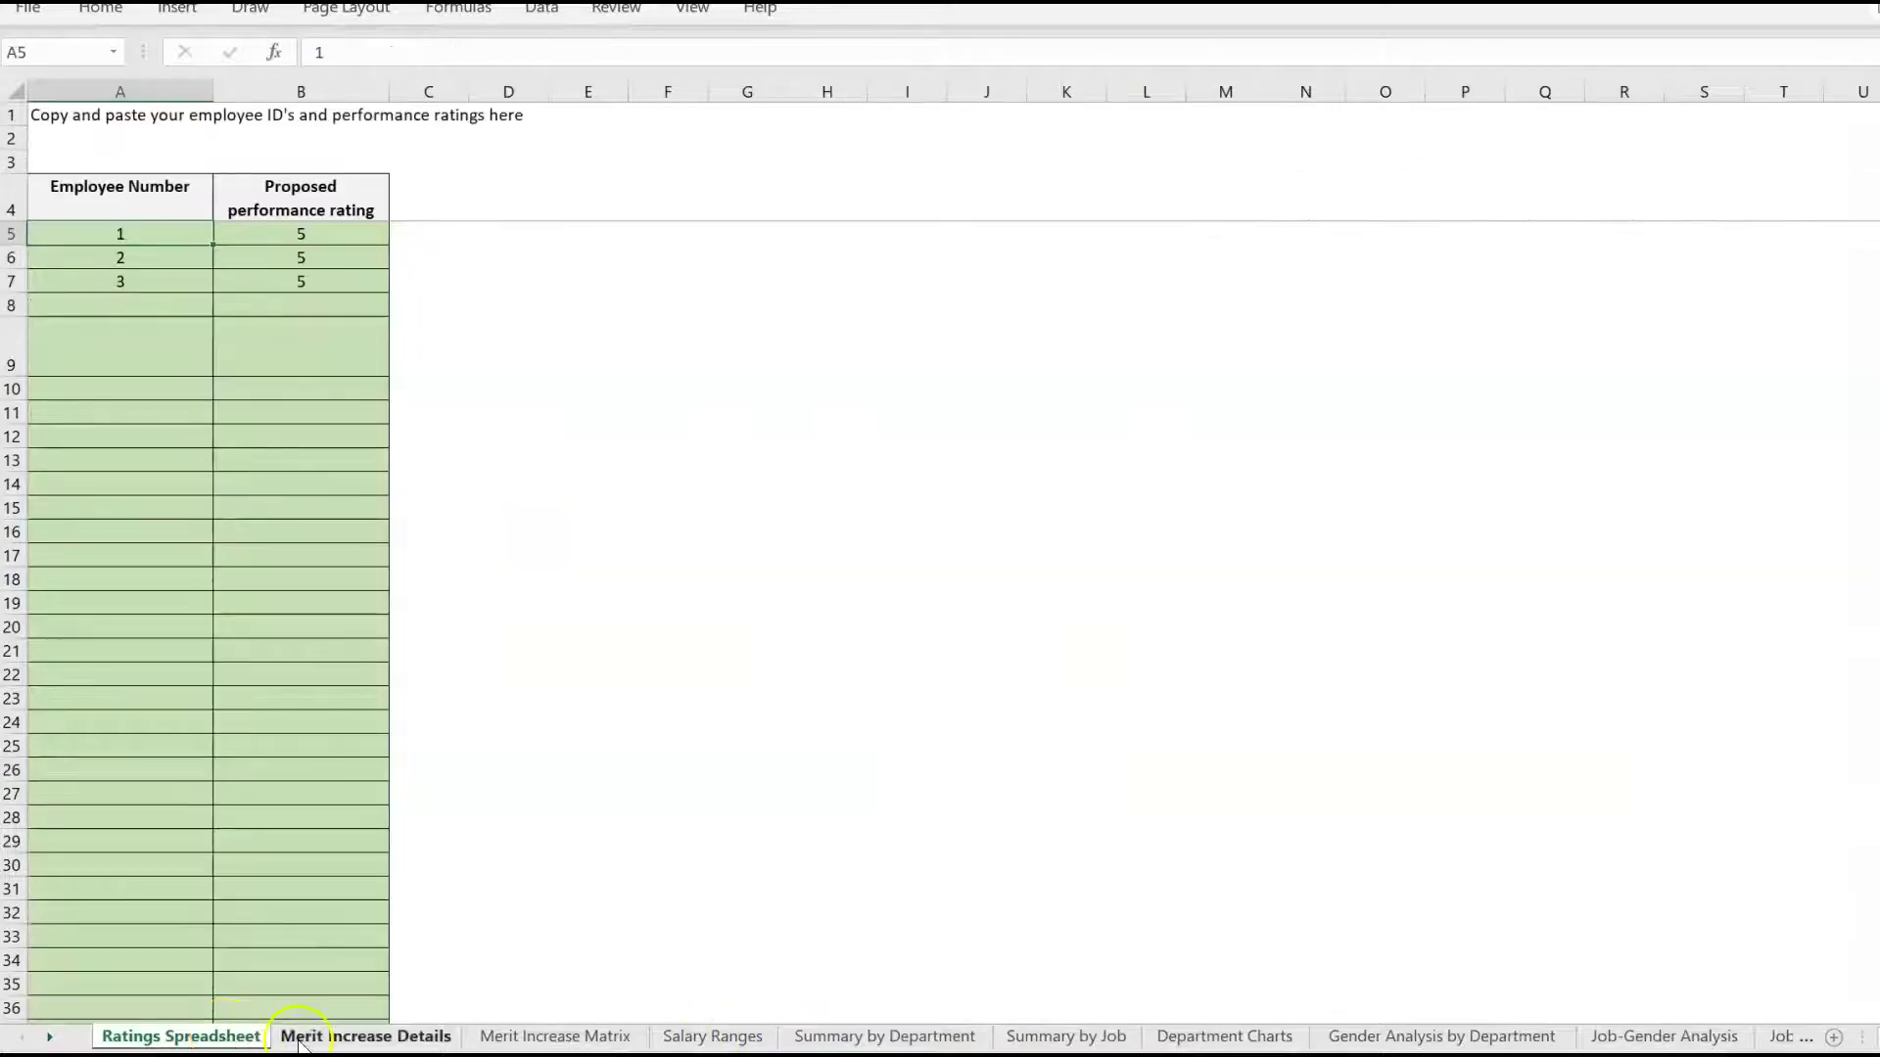
left_click(377, 1038)
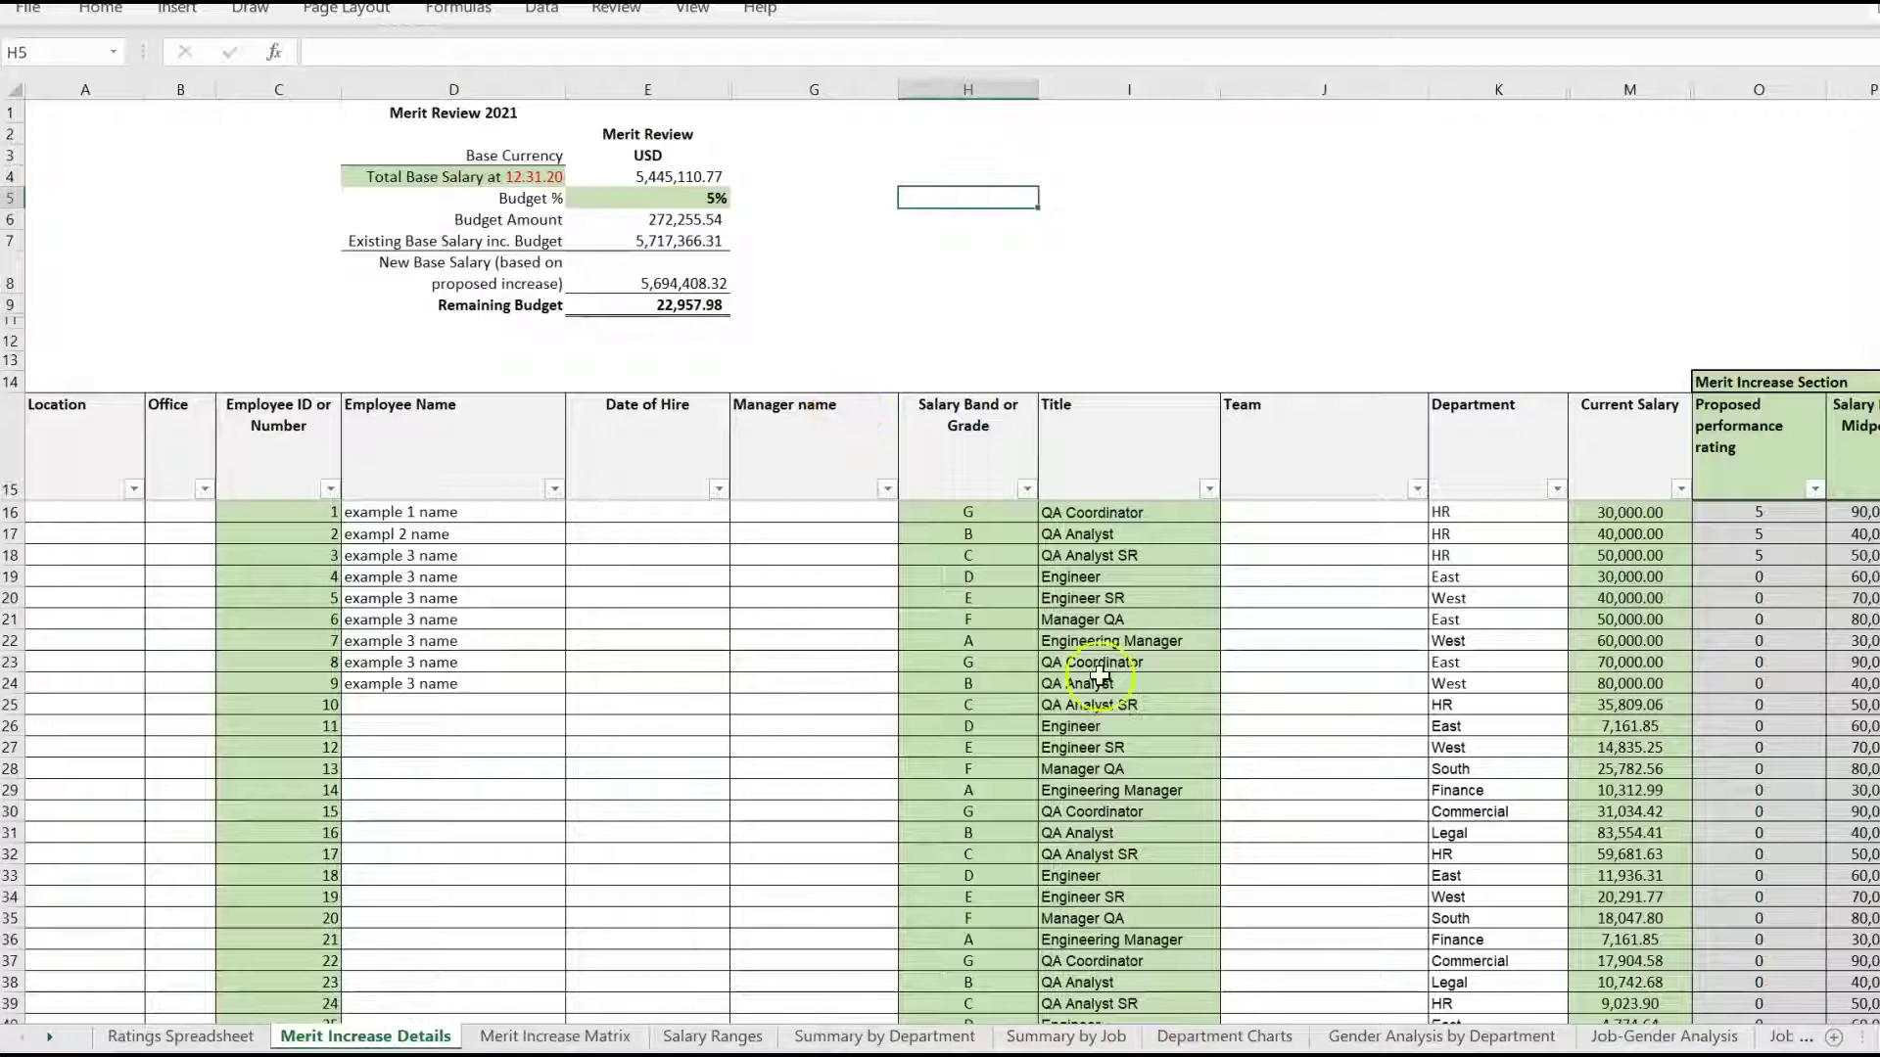
left_click(609, 1036)
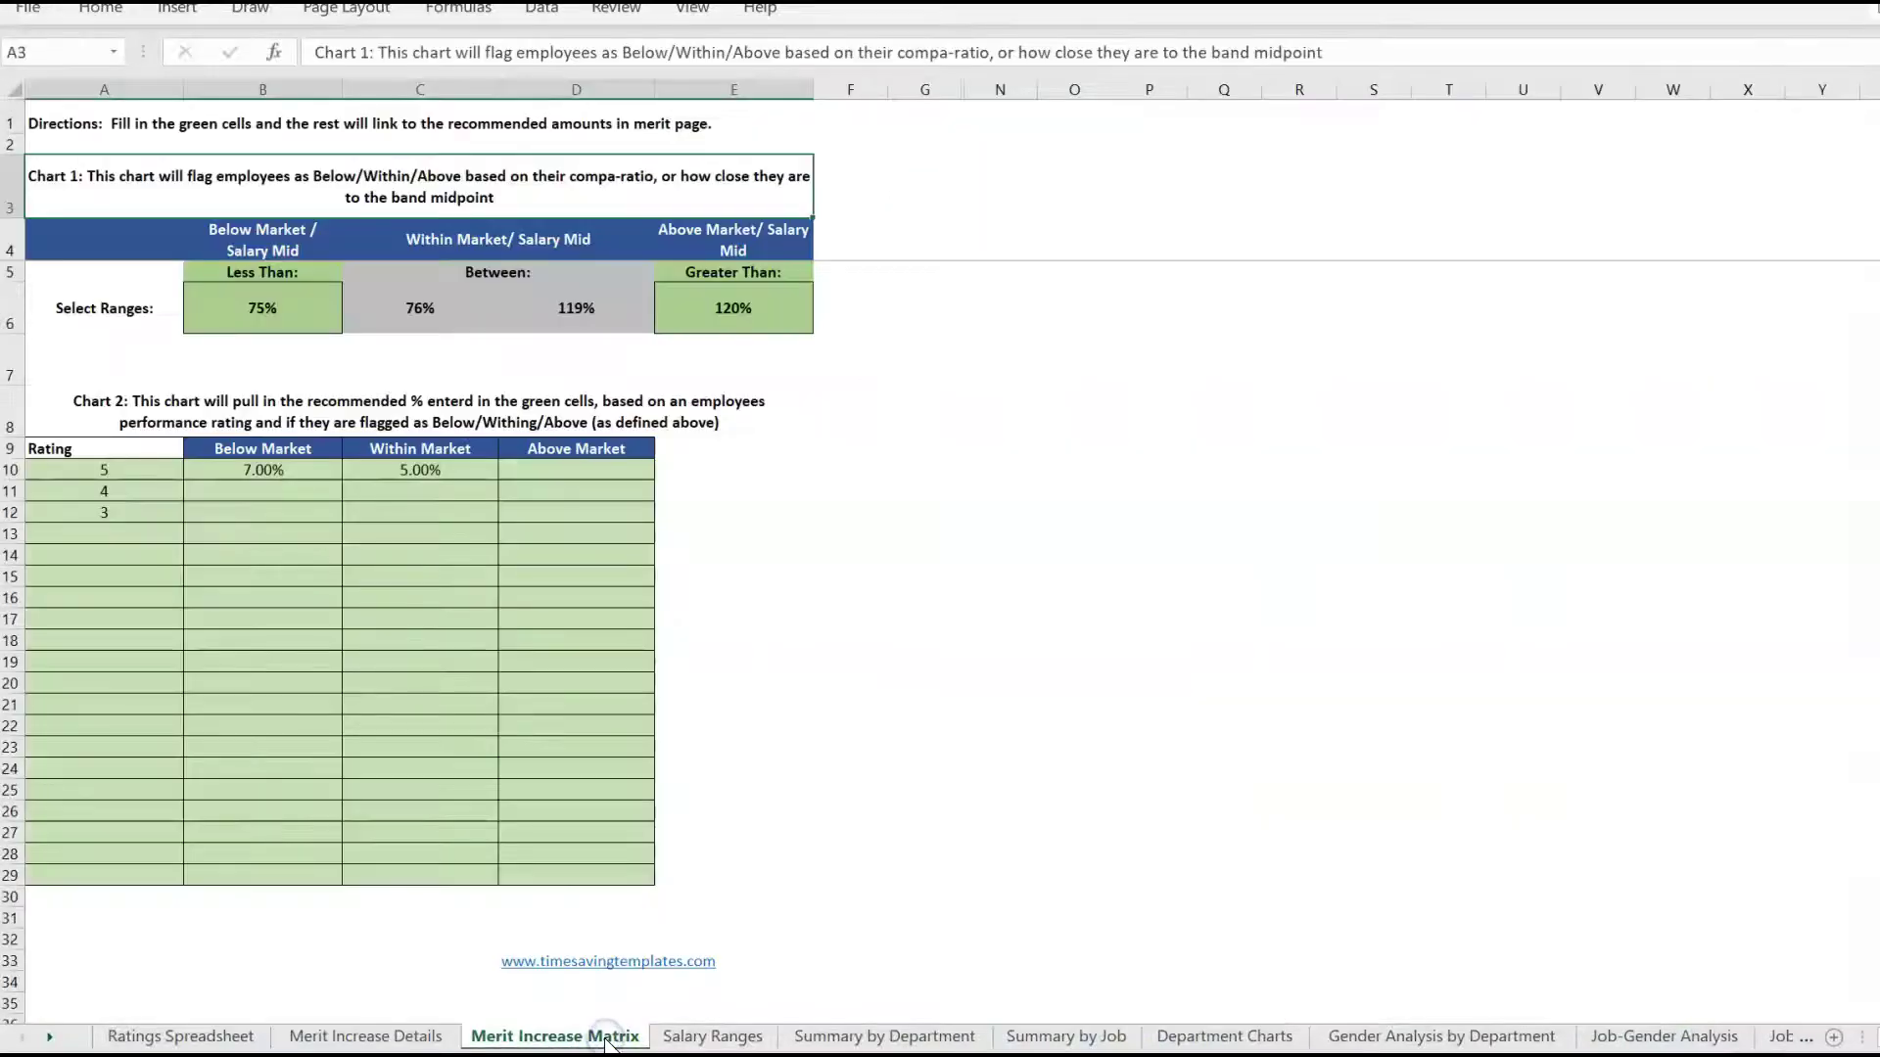
left_click(736, 1035)
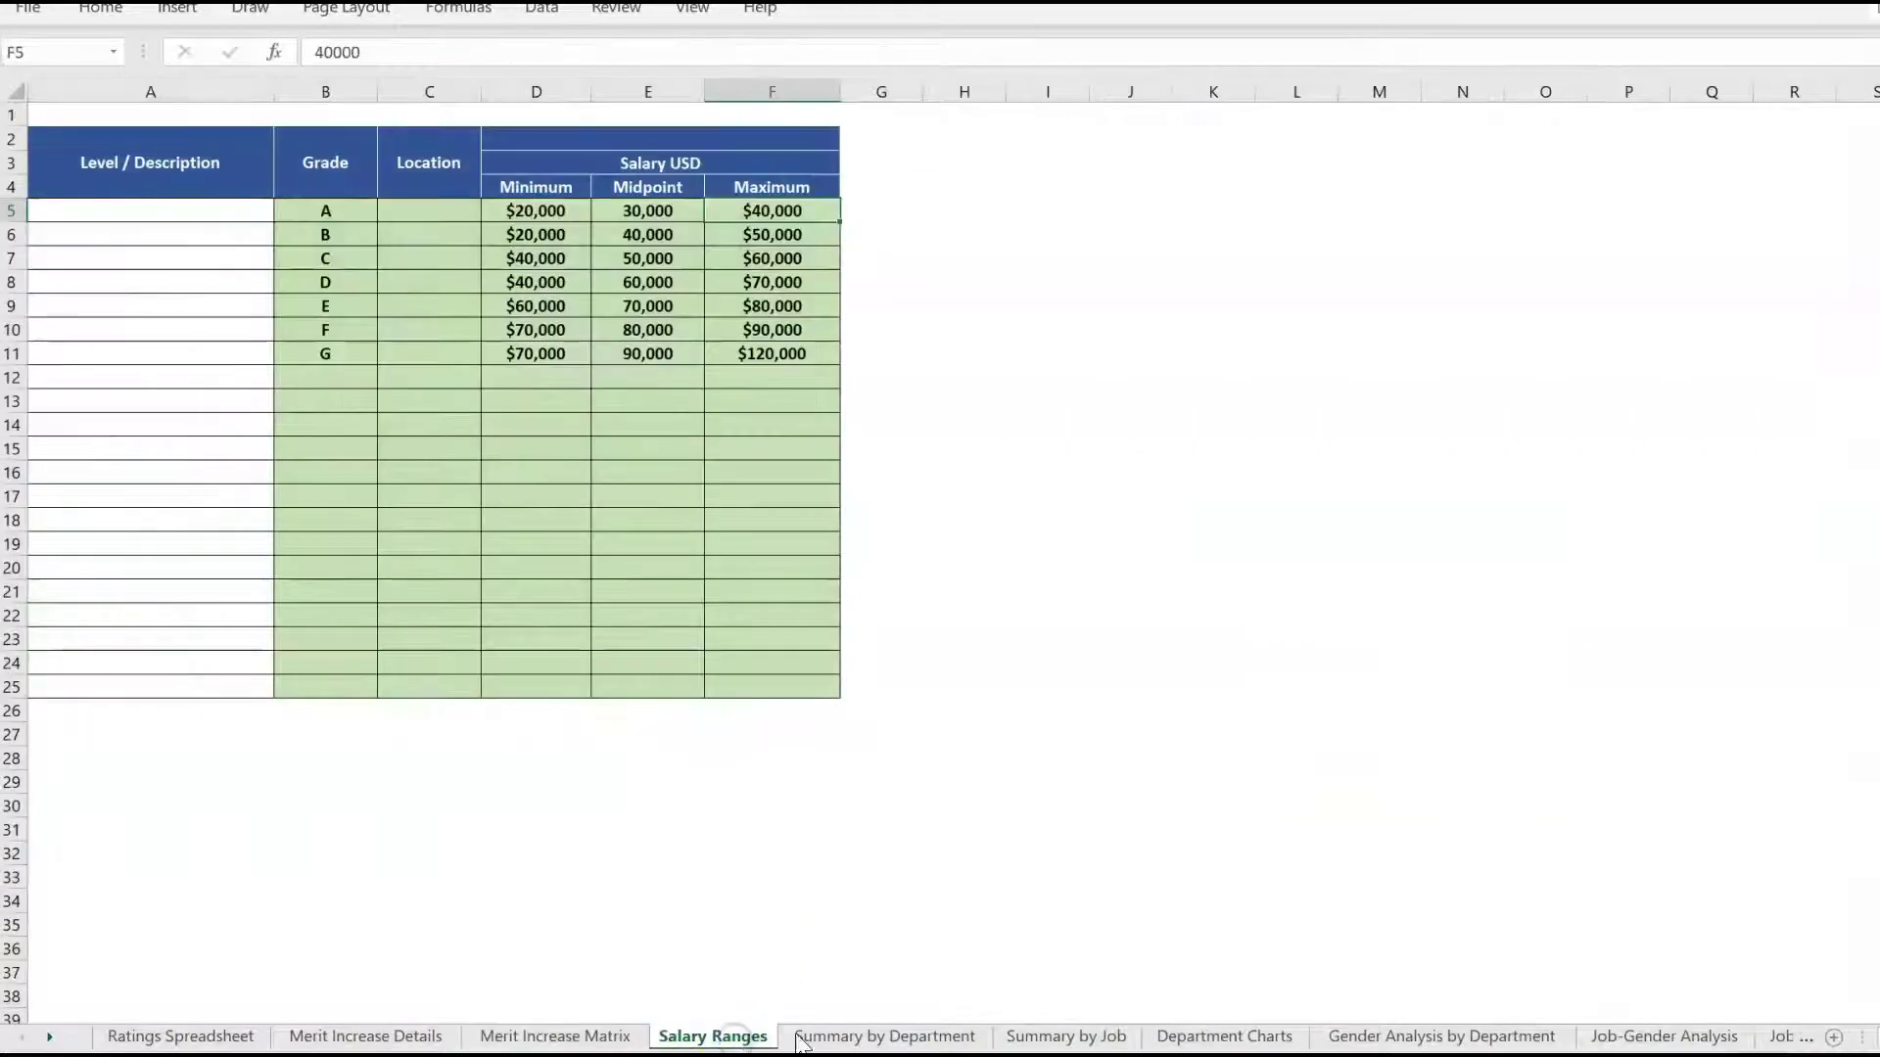
left_click(947, 1038)
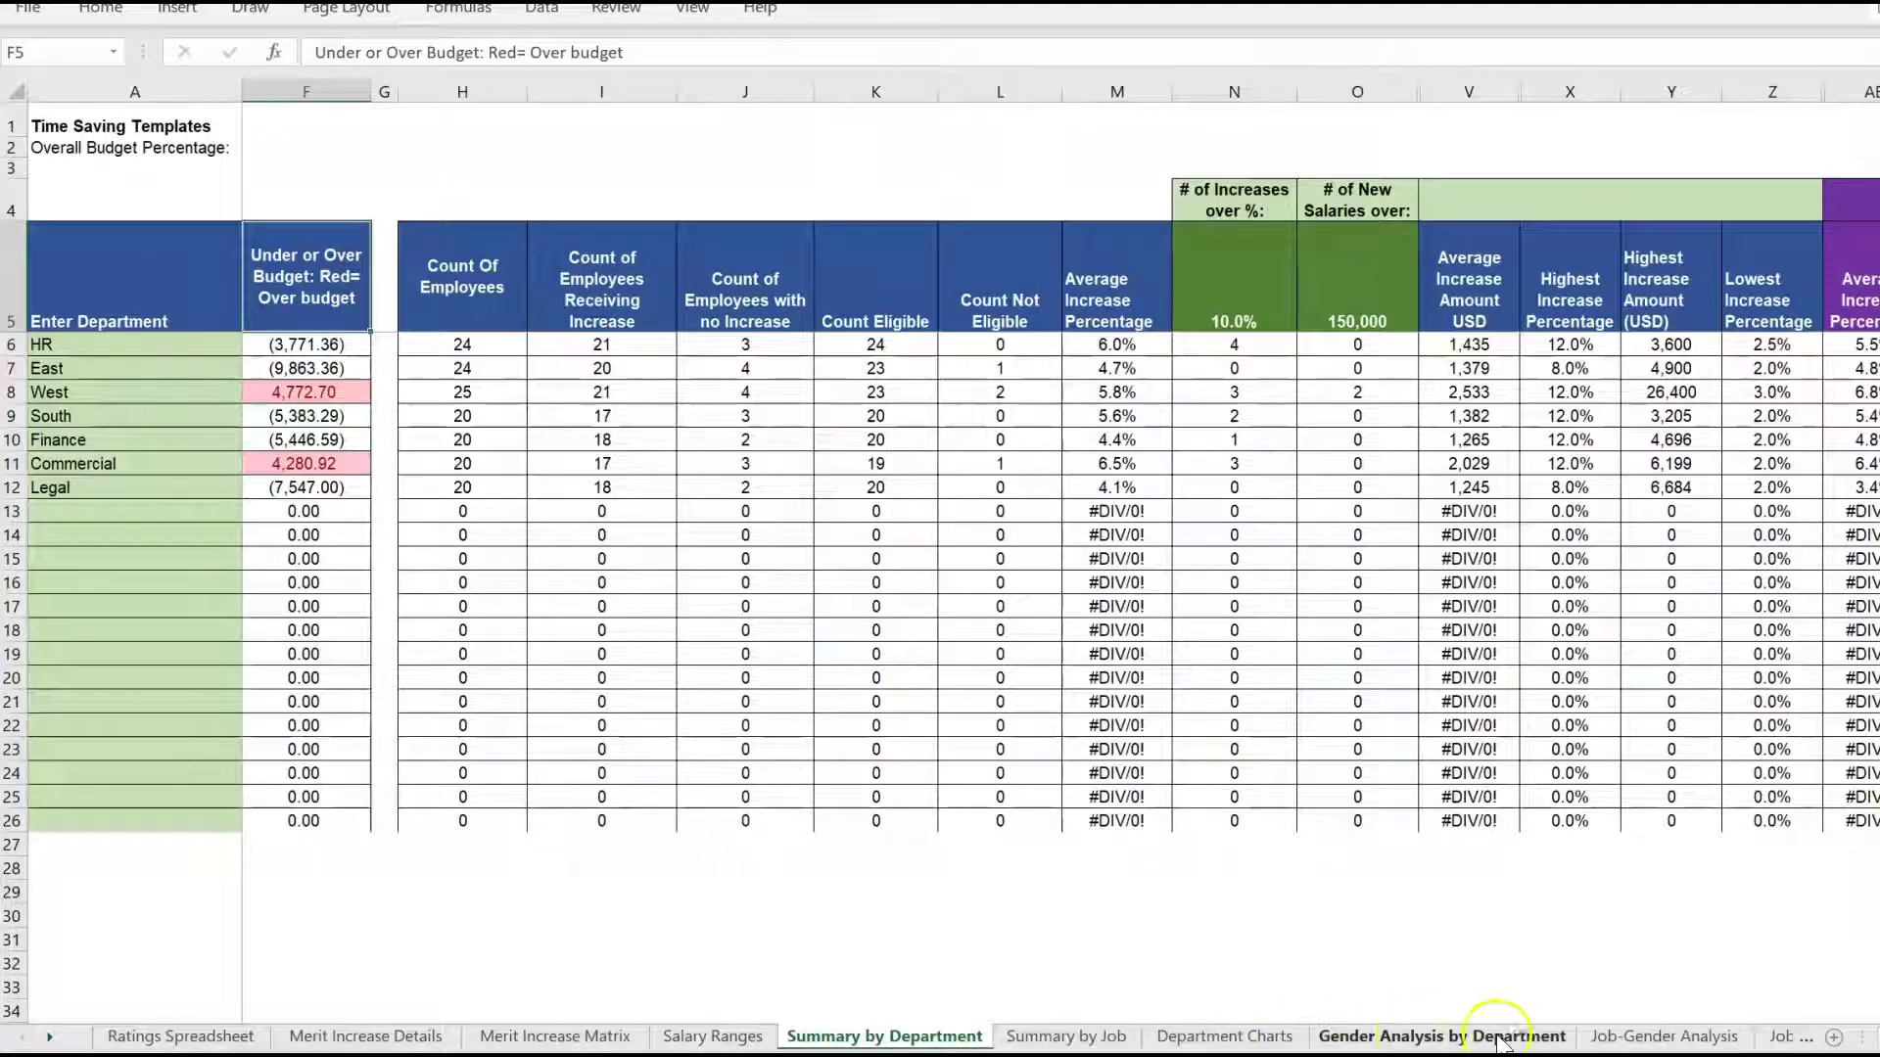
left_click(48, 1037)
left_click(48, 1037)
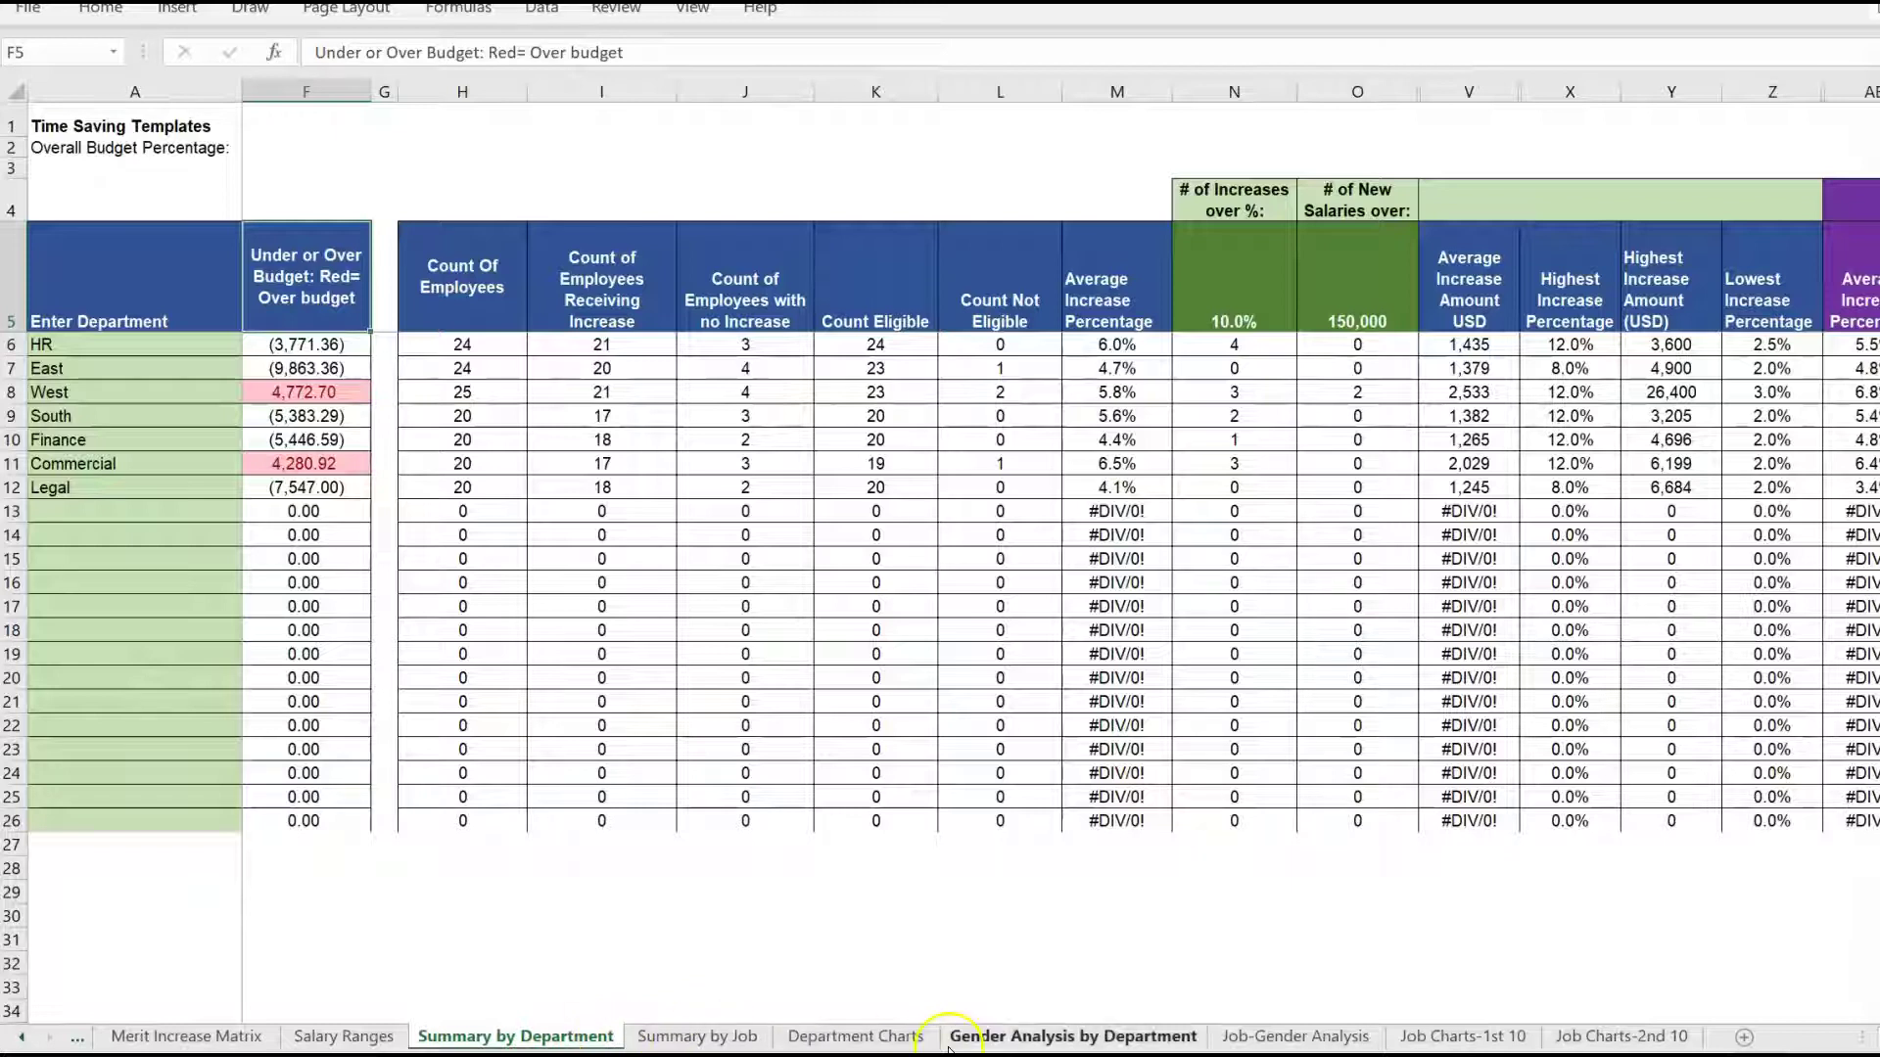
left_click(825, 1040)
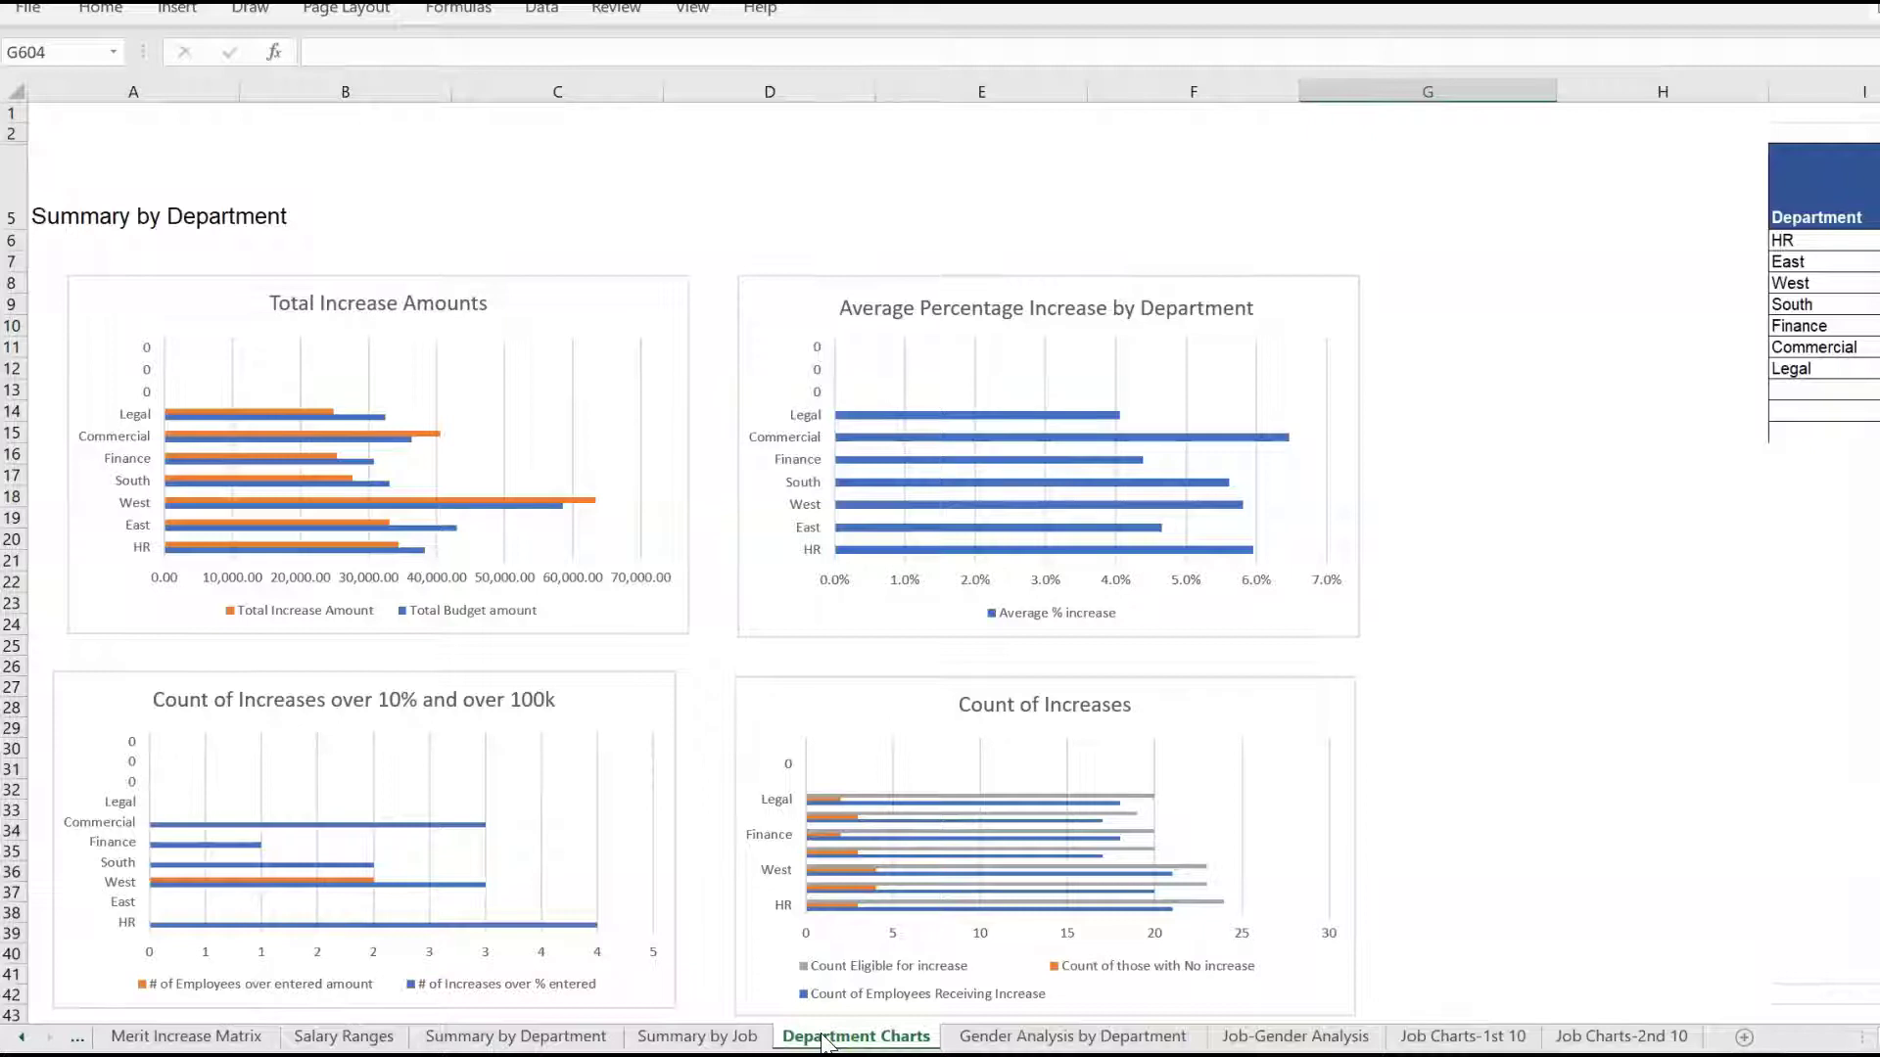
left_click(1109, 1040)
left_click(572, 1040)
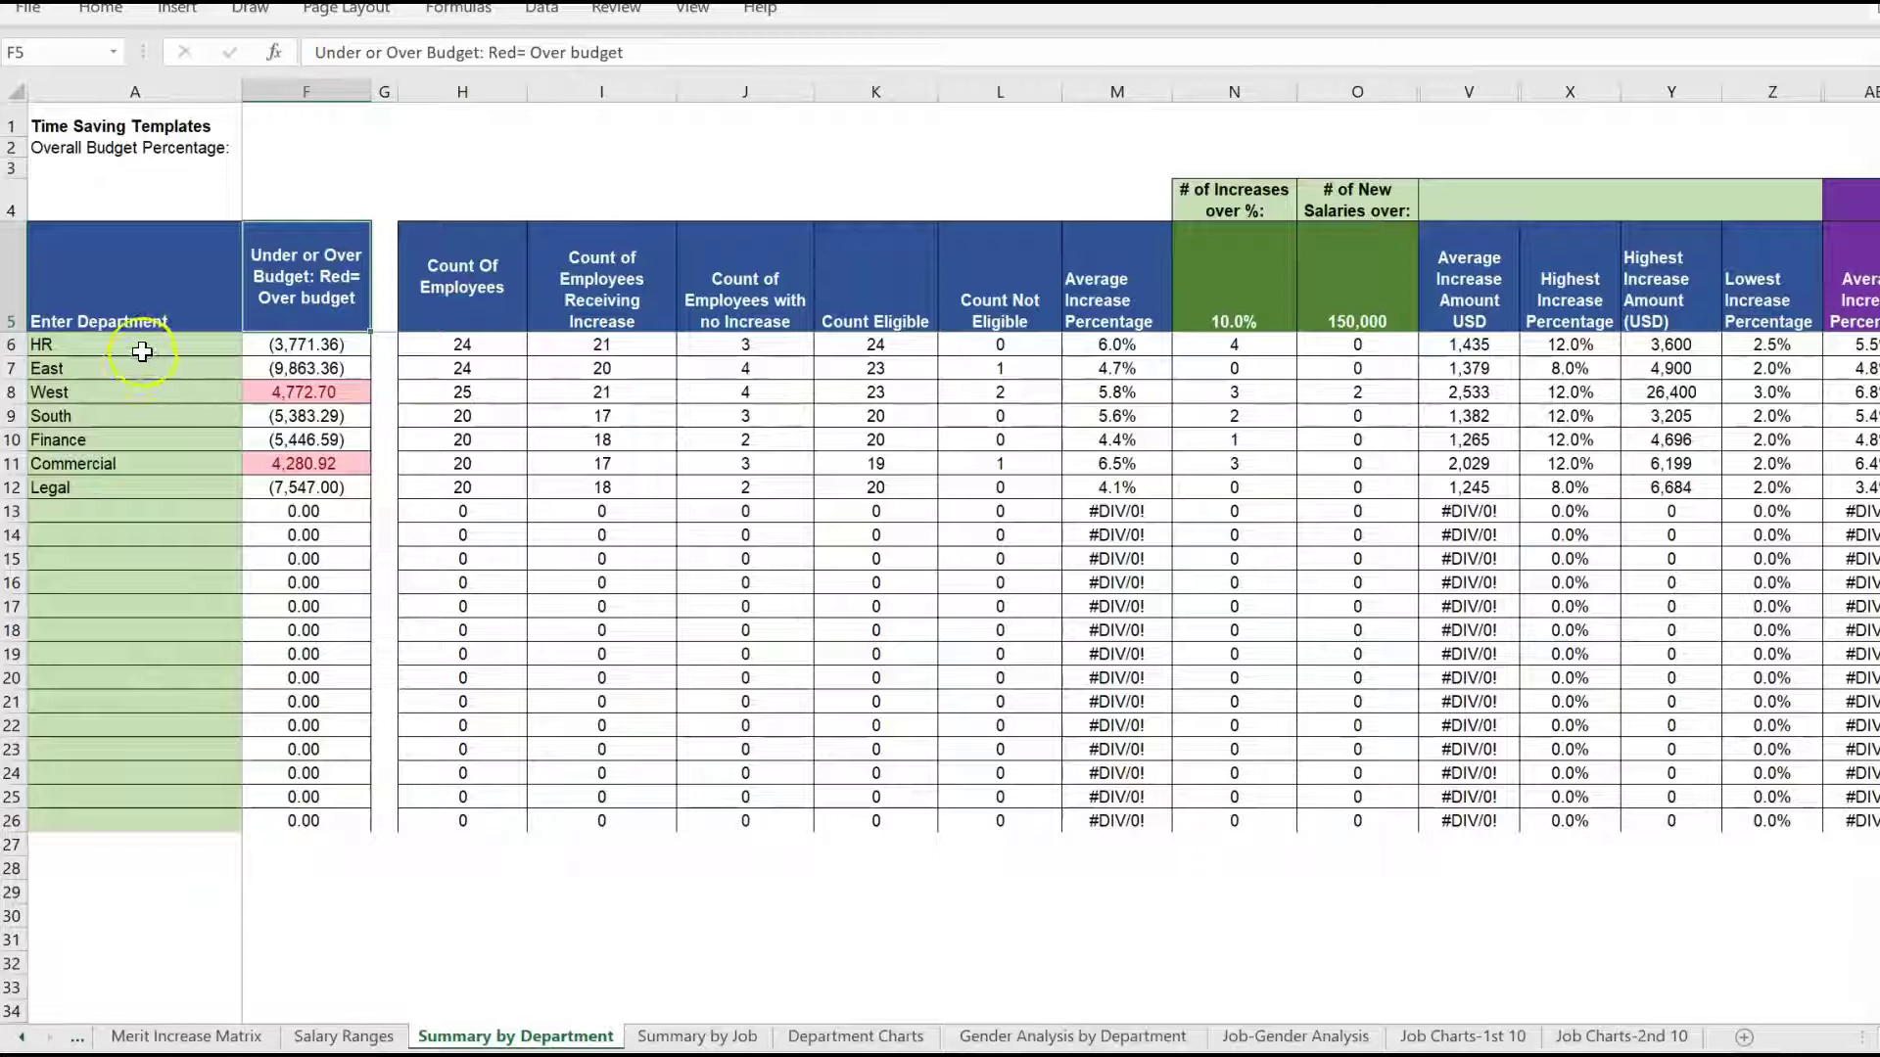
Select the department names in column A, then go to Summary by Job's QA Analyst title
left_click(124, 295)
left_click_drag(123, 294, 118, 509)
key("ctrl+Page_Down")
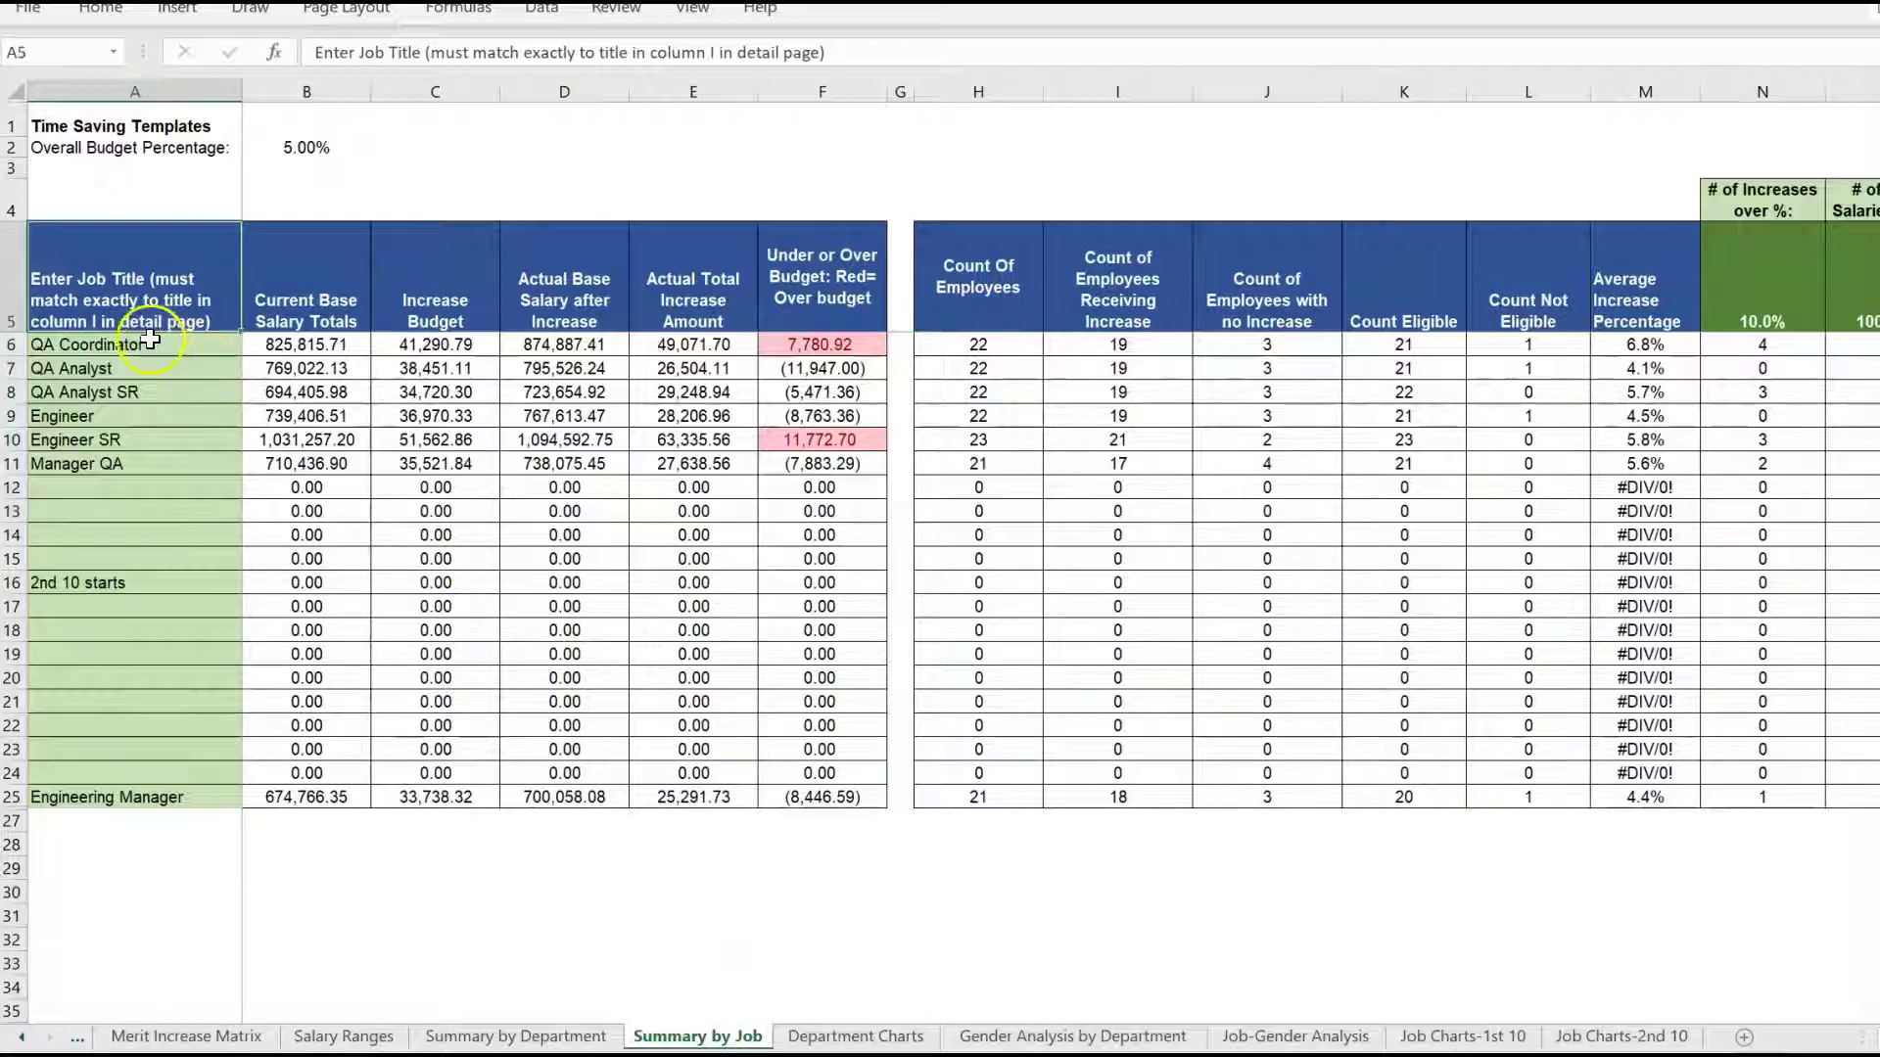
left_click(145, 368)
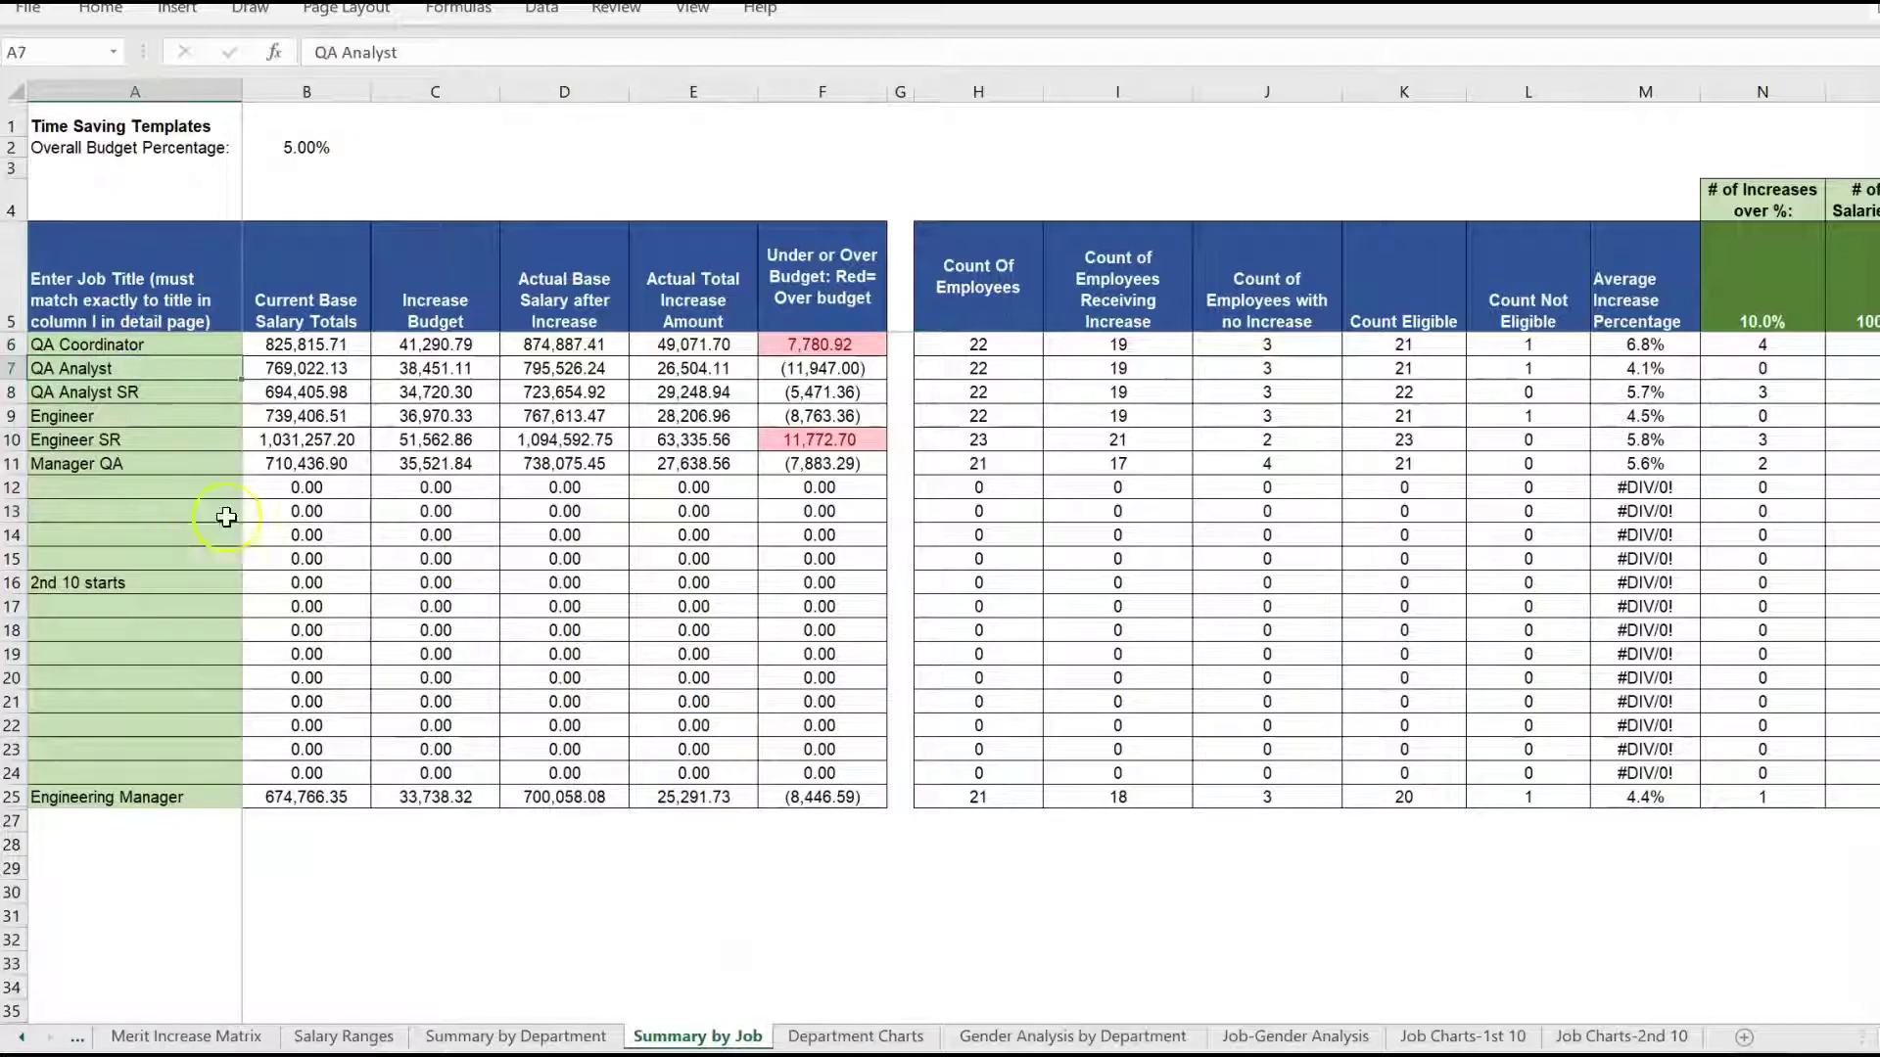
Look over the Department column on Merit Increase Details and the Department Charts sheet
left_click(22, 1038)
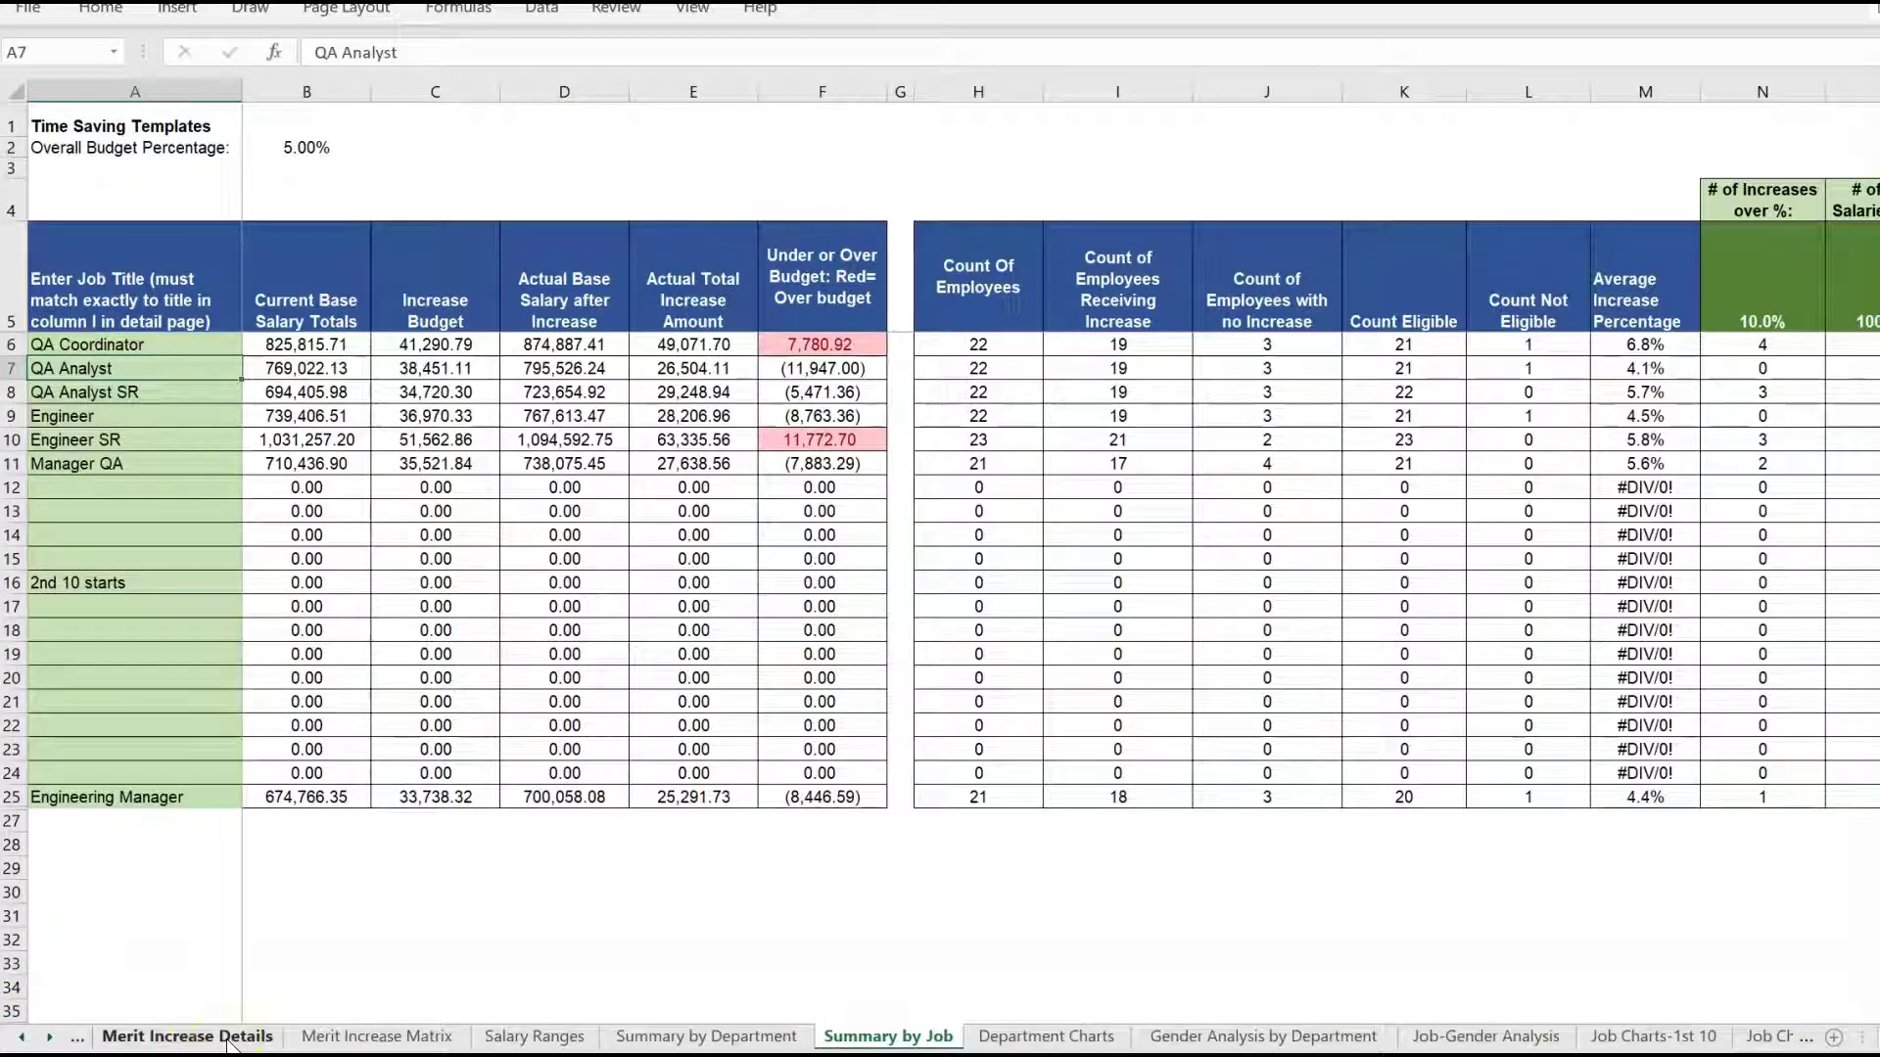
left_click(228, 1042)
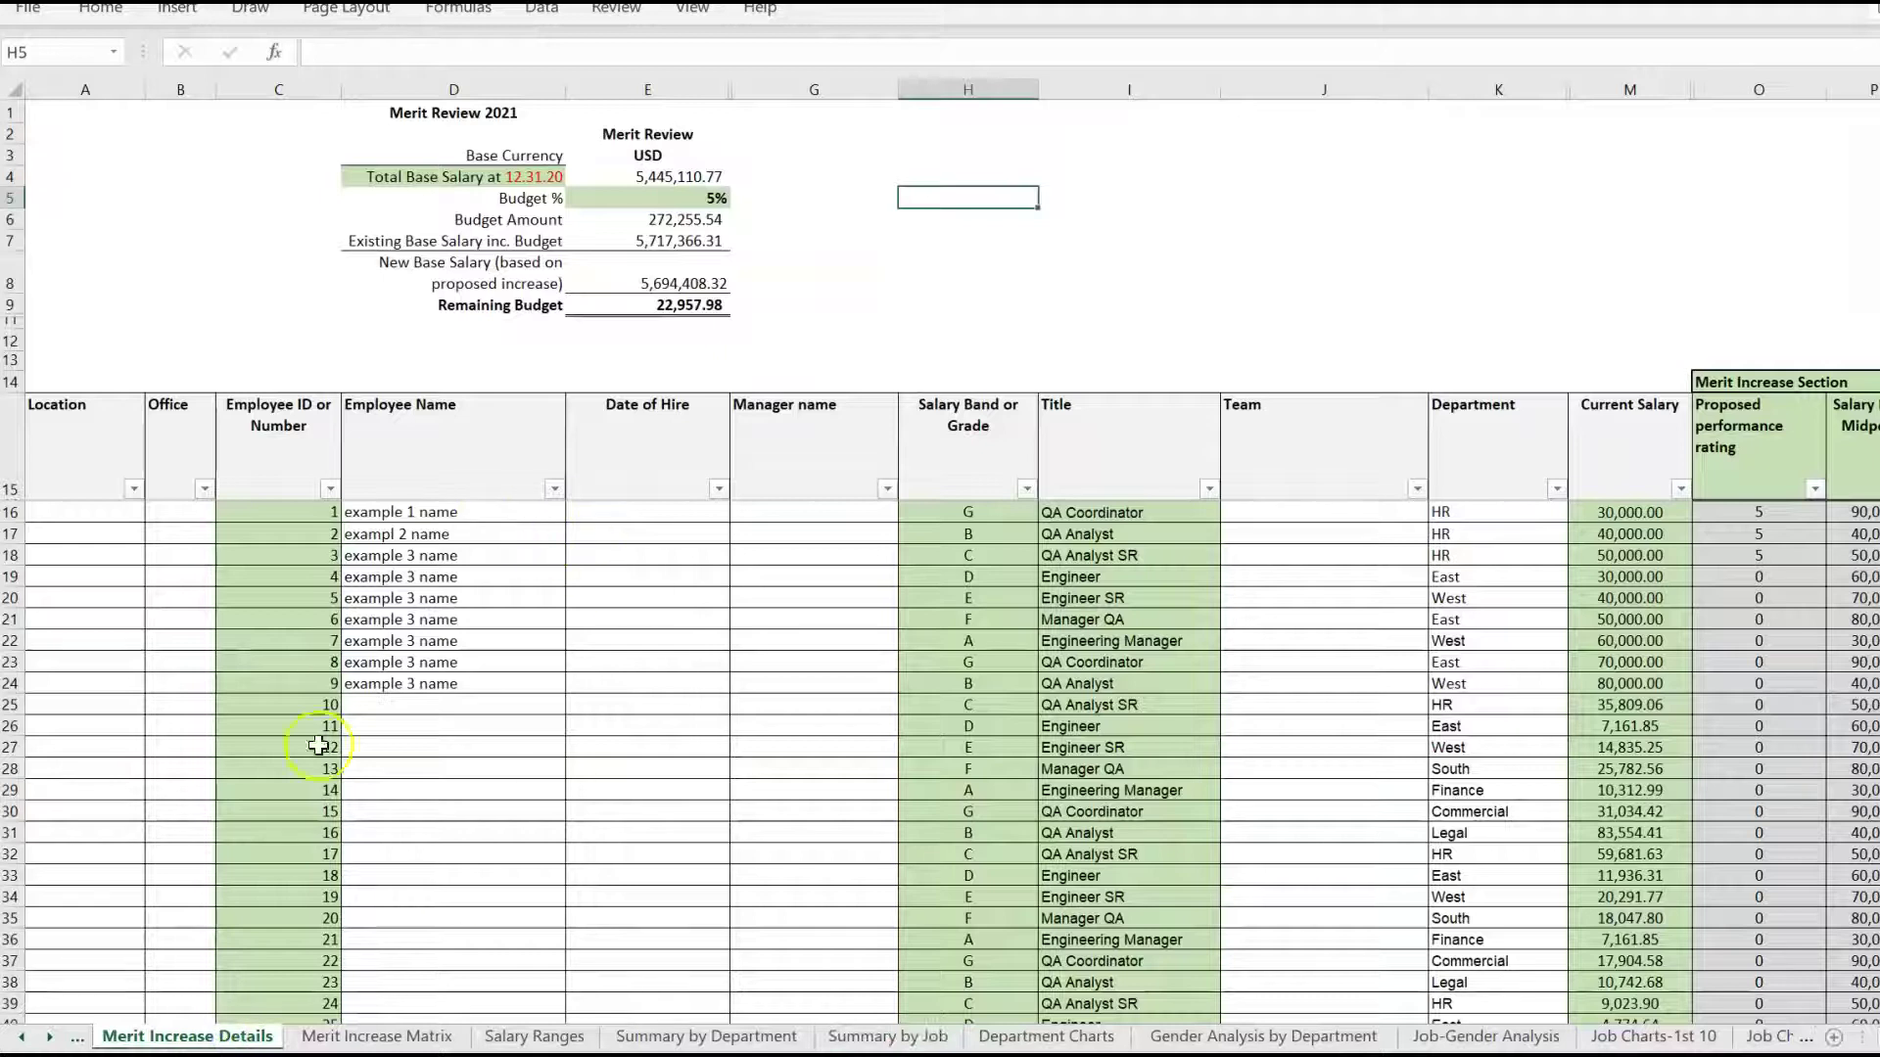
left_click(443, 886)
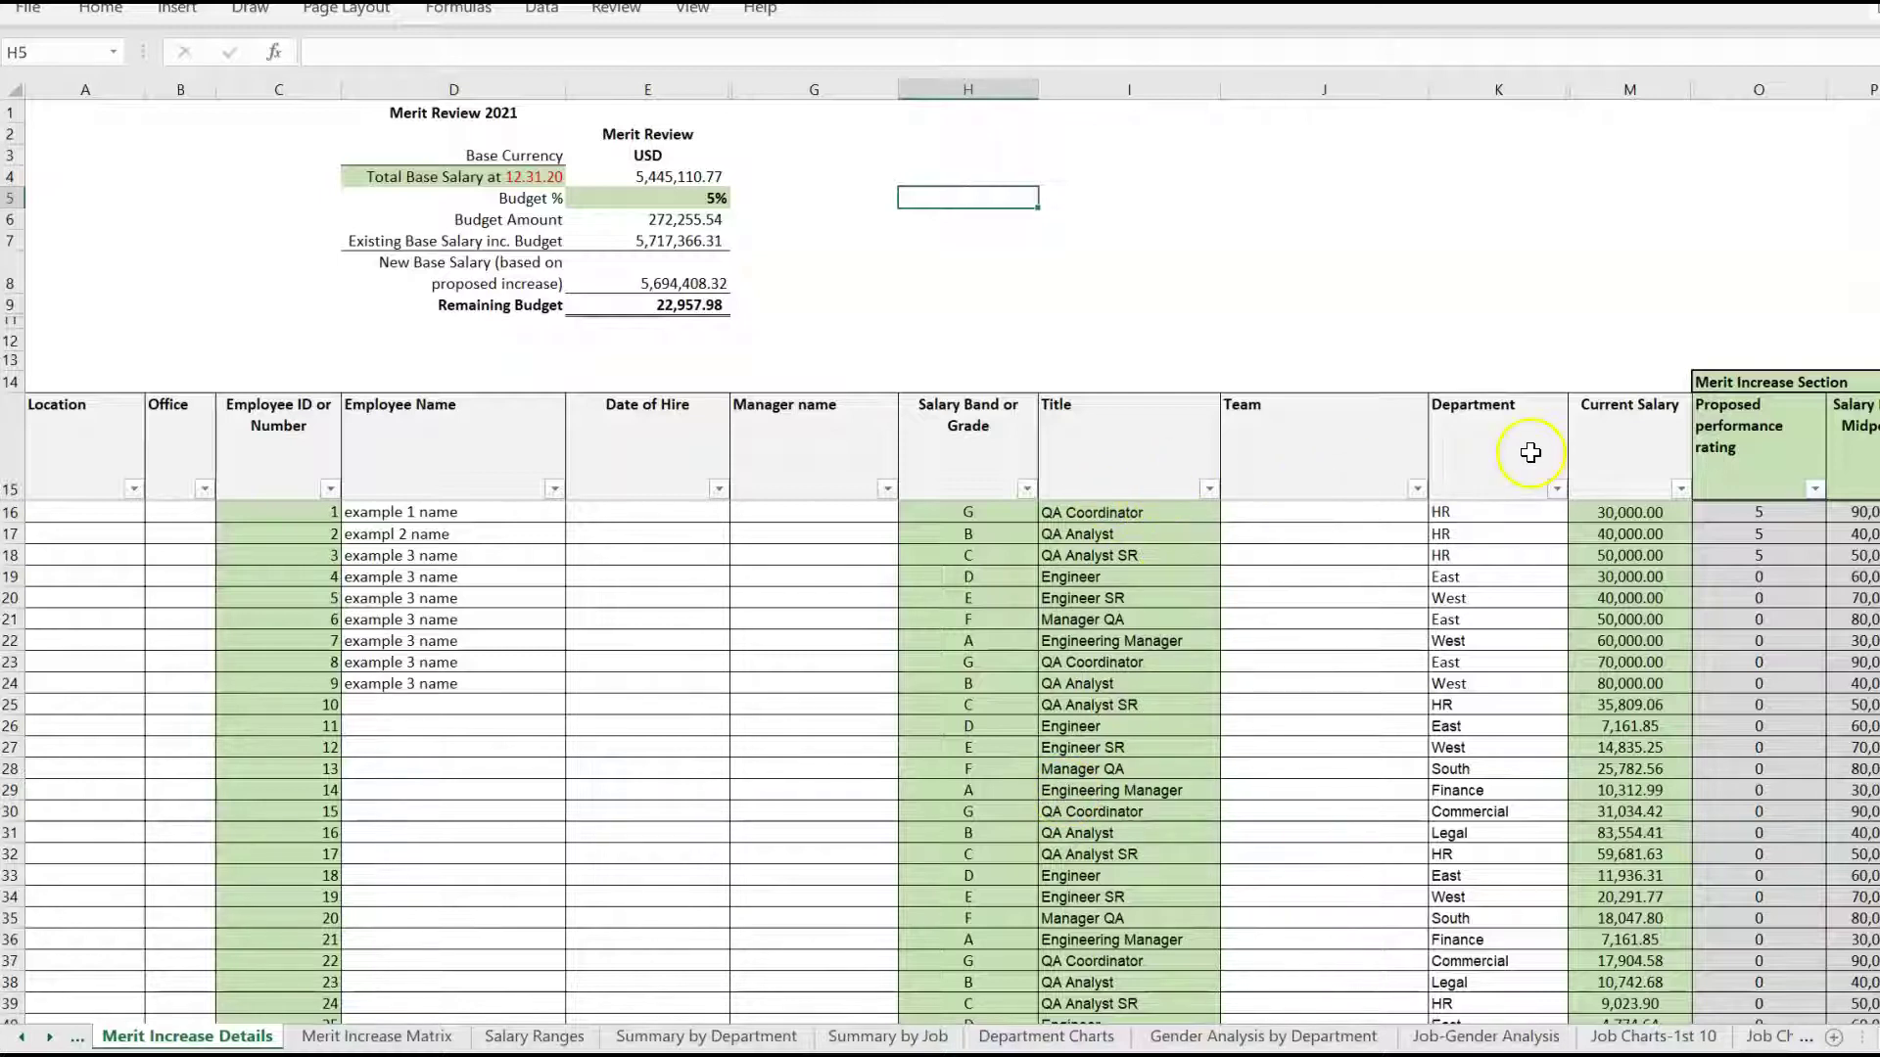
left_click(1530, 452)
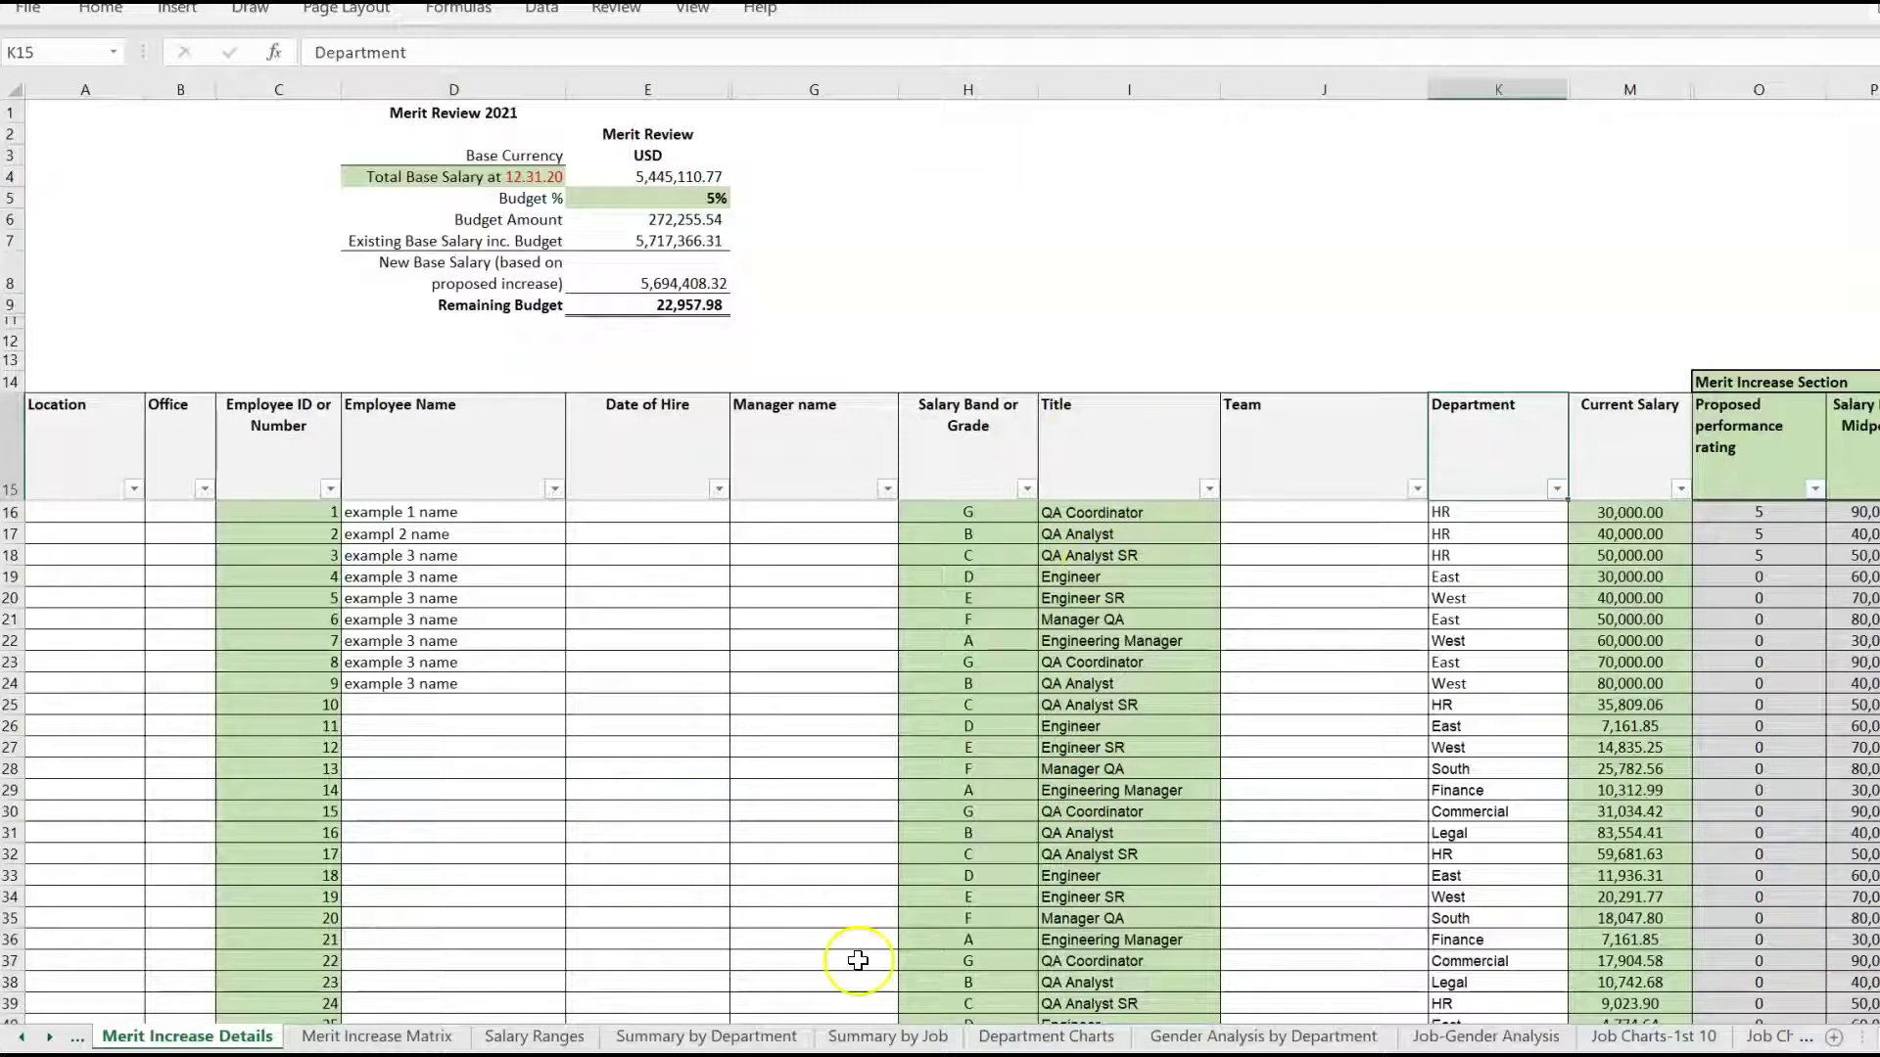
left_click(1087, 1039)
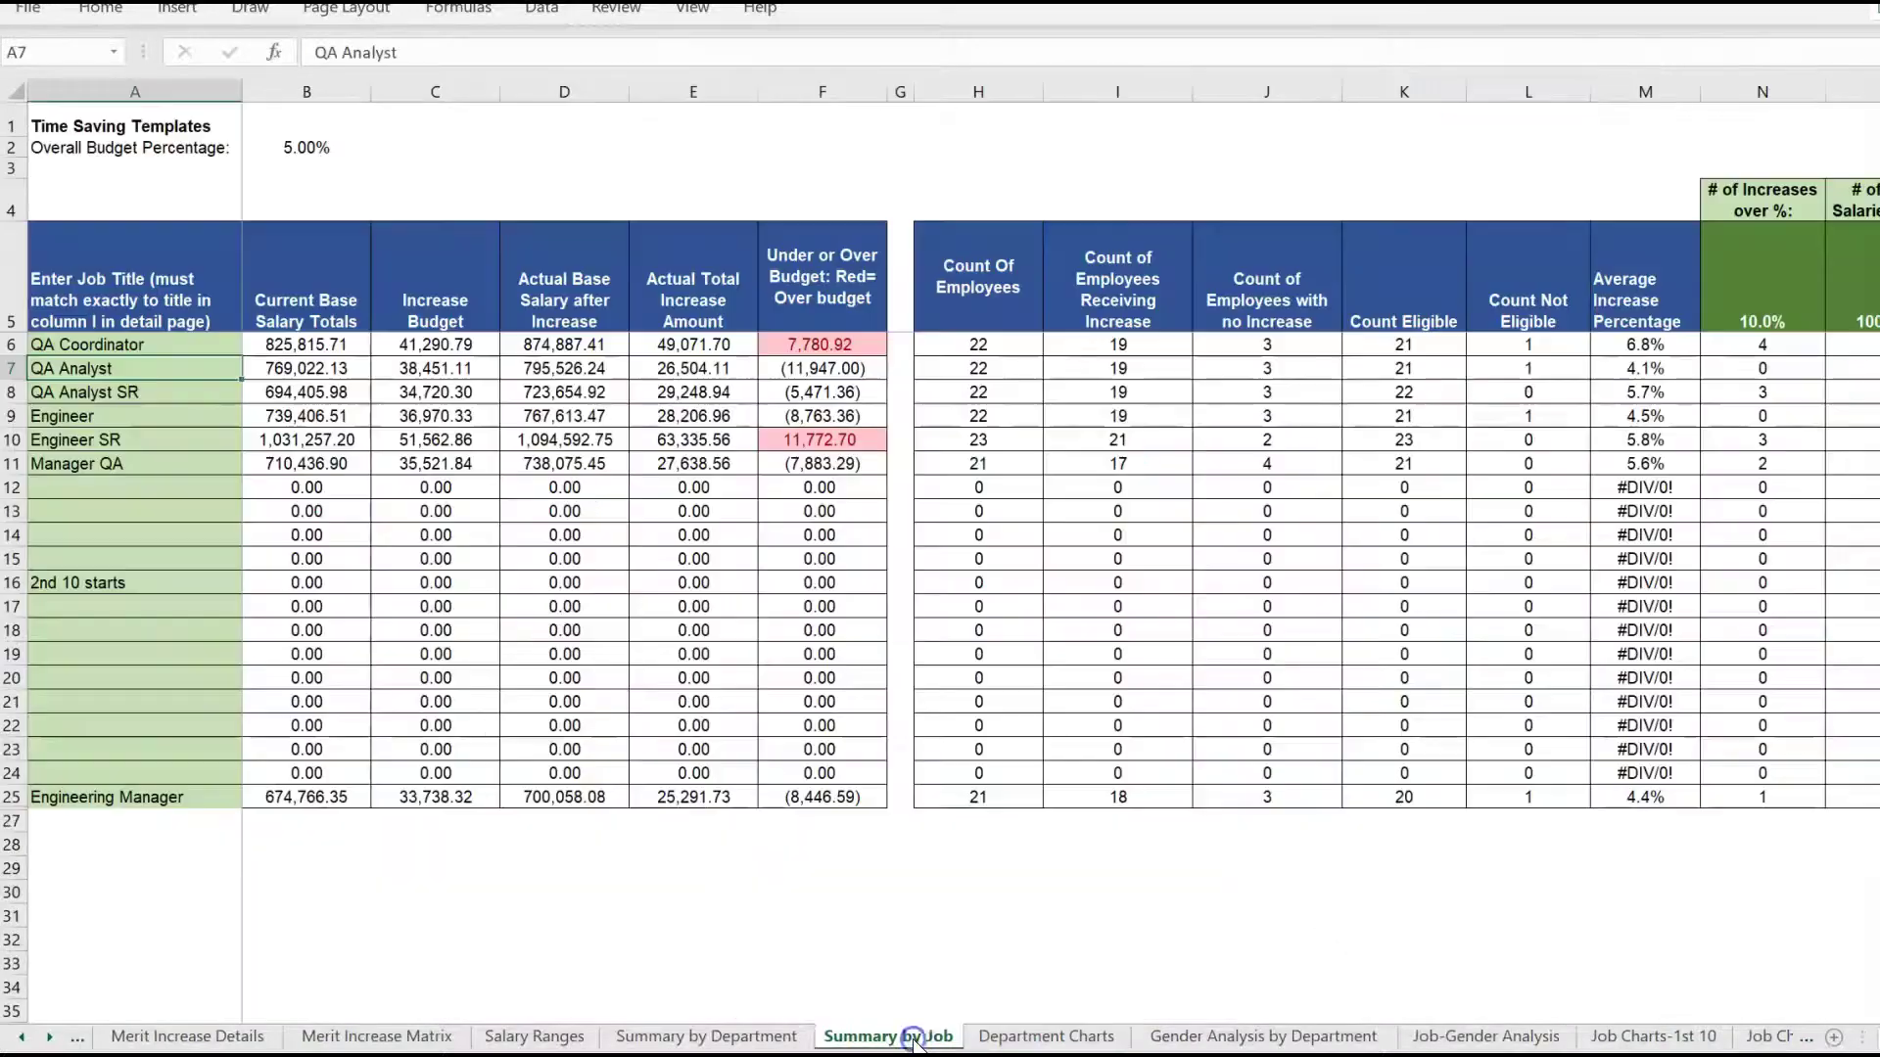
On Summary by Job, review the no-increase employee count column and job title heading
left_click(913, 1038)
left_click(1214, 279)
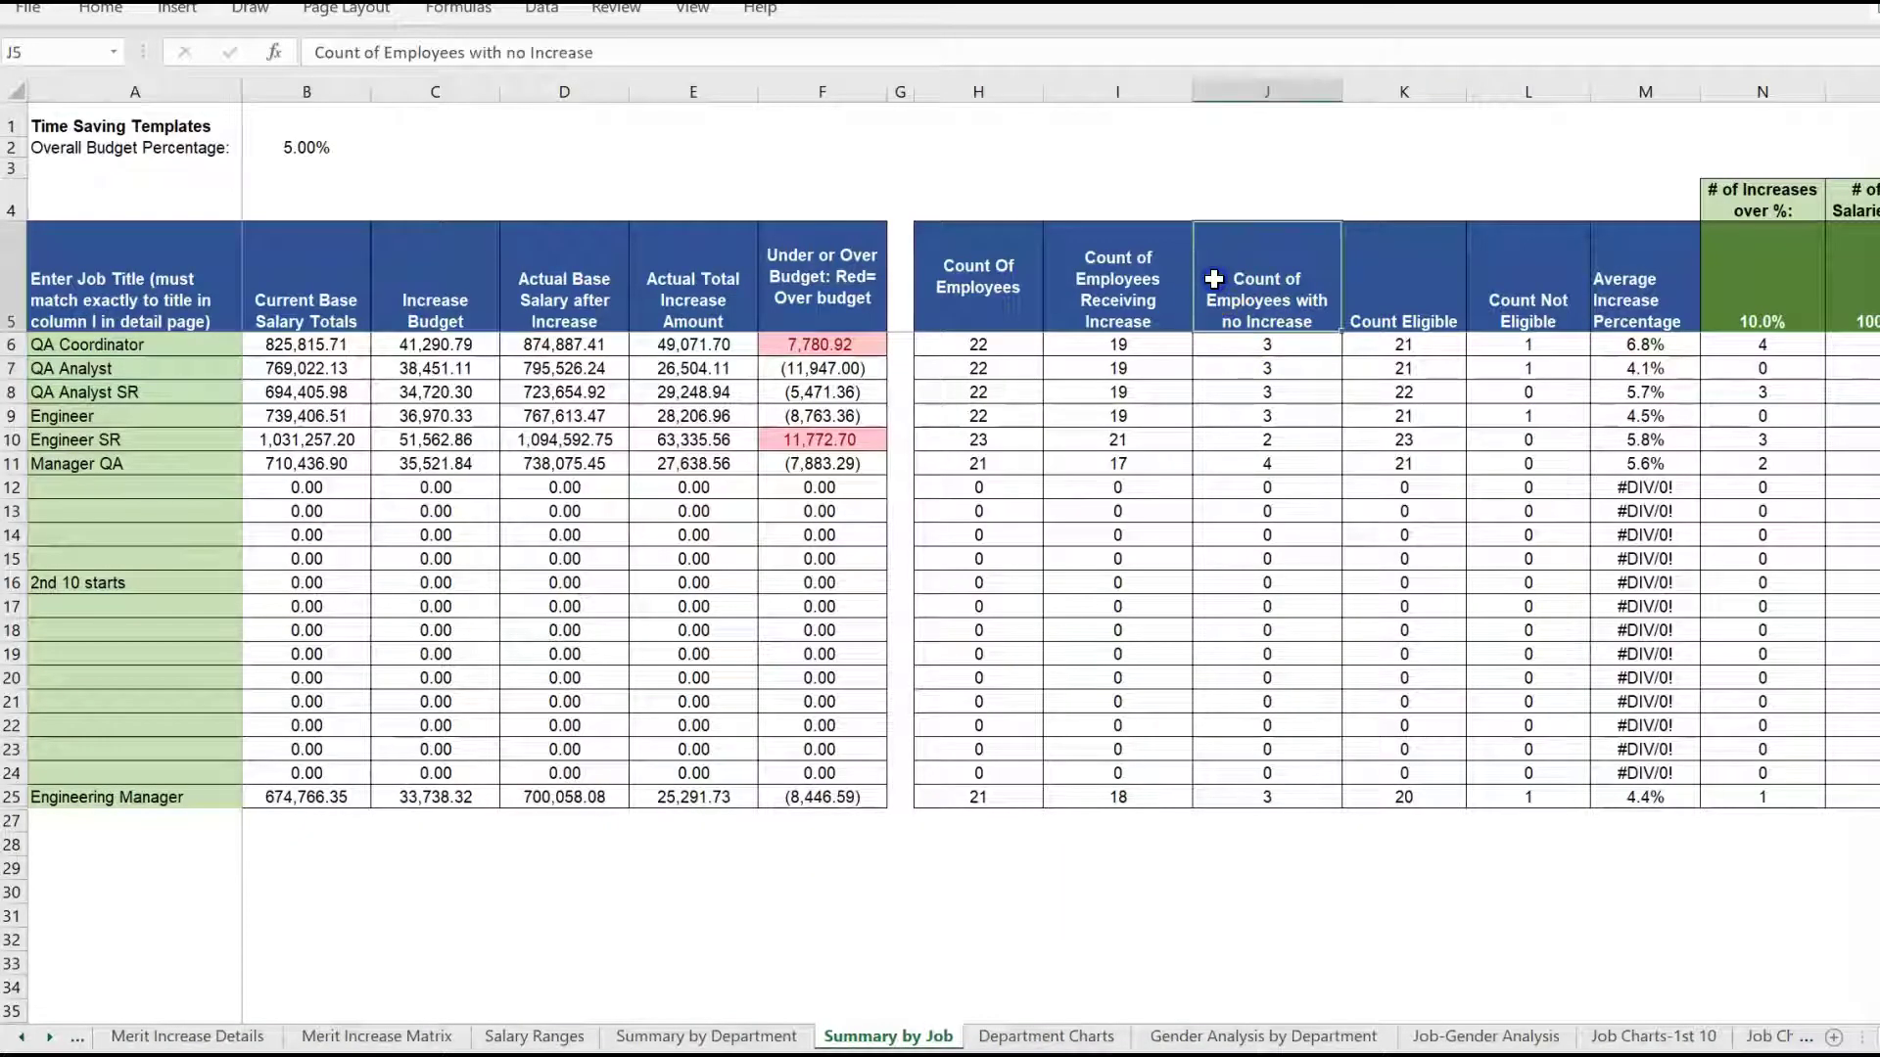
key("Left")
key("Left")
key("Left")
key("Left")
key("Left")
key("Left")
key("Left")
key("Left")
key("Left")
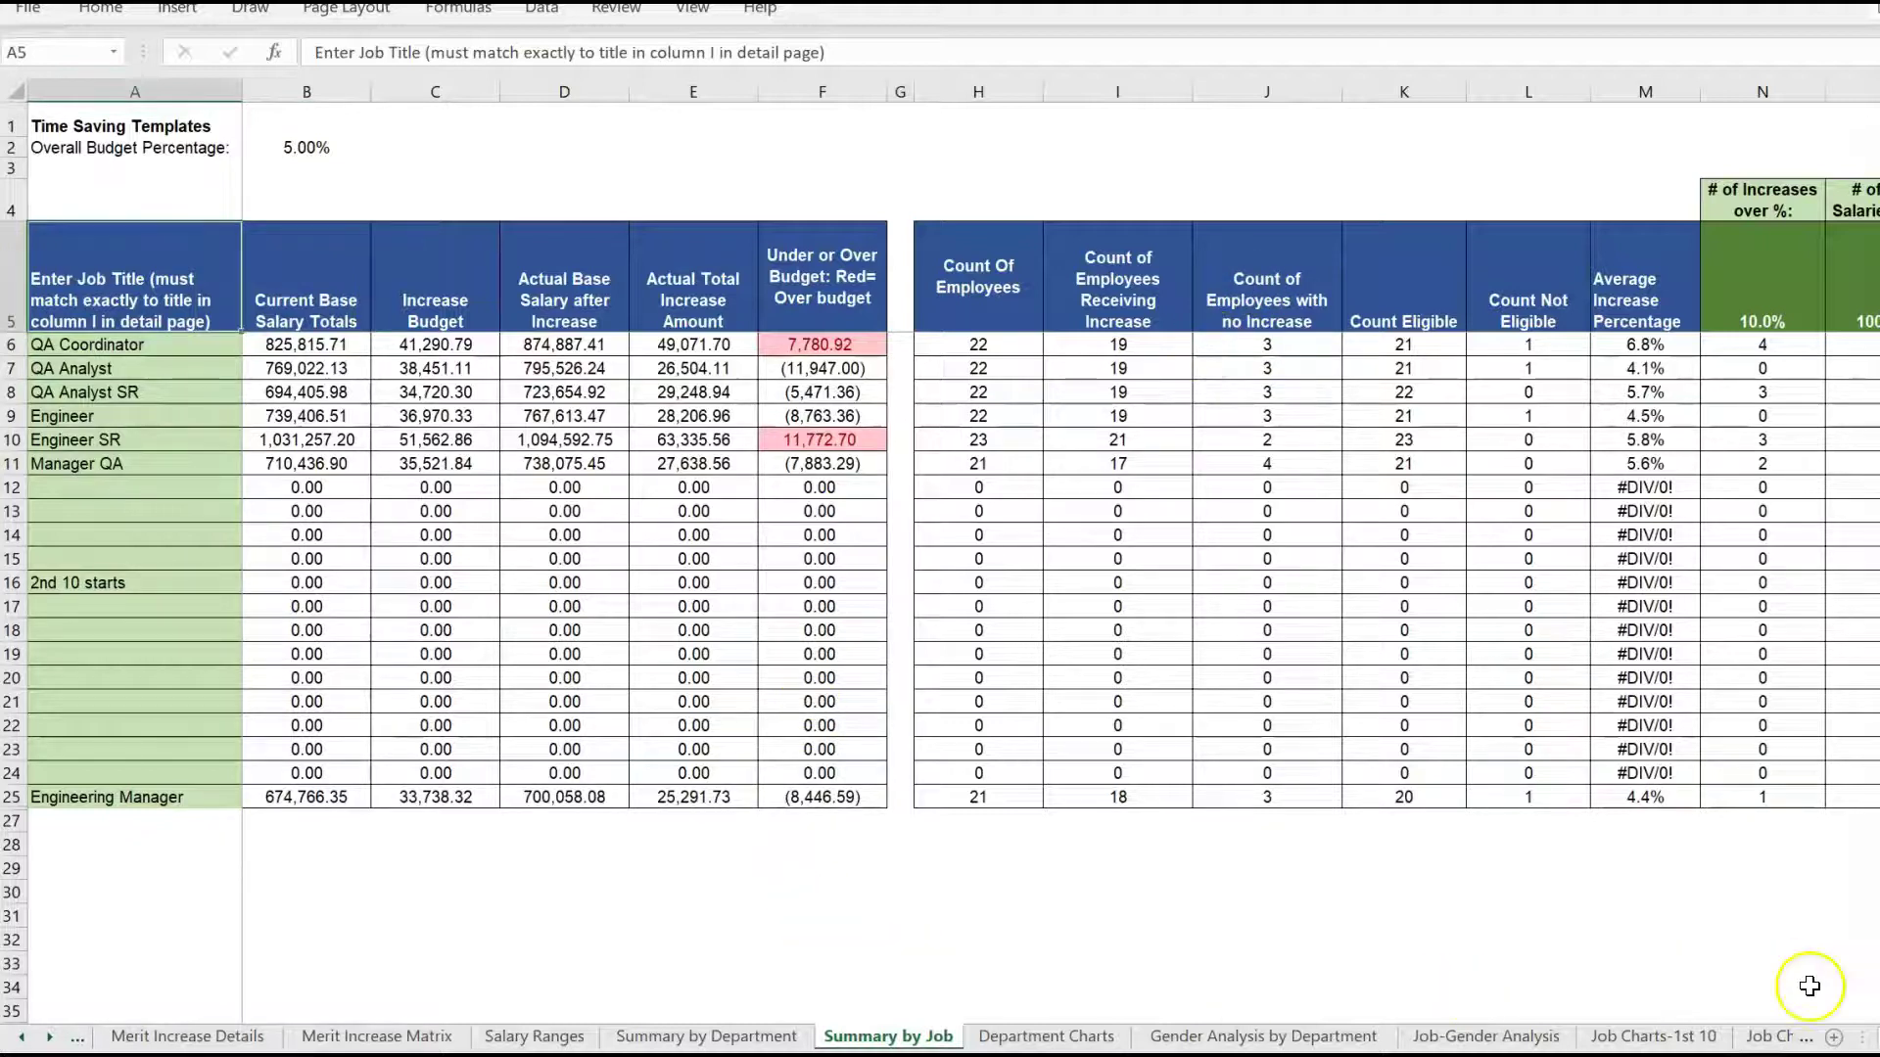
left_click(49, 1036)
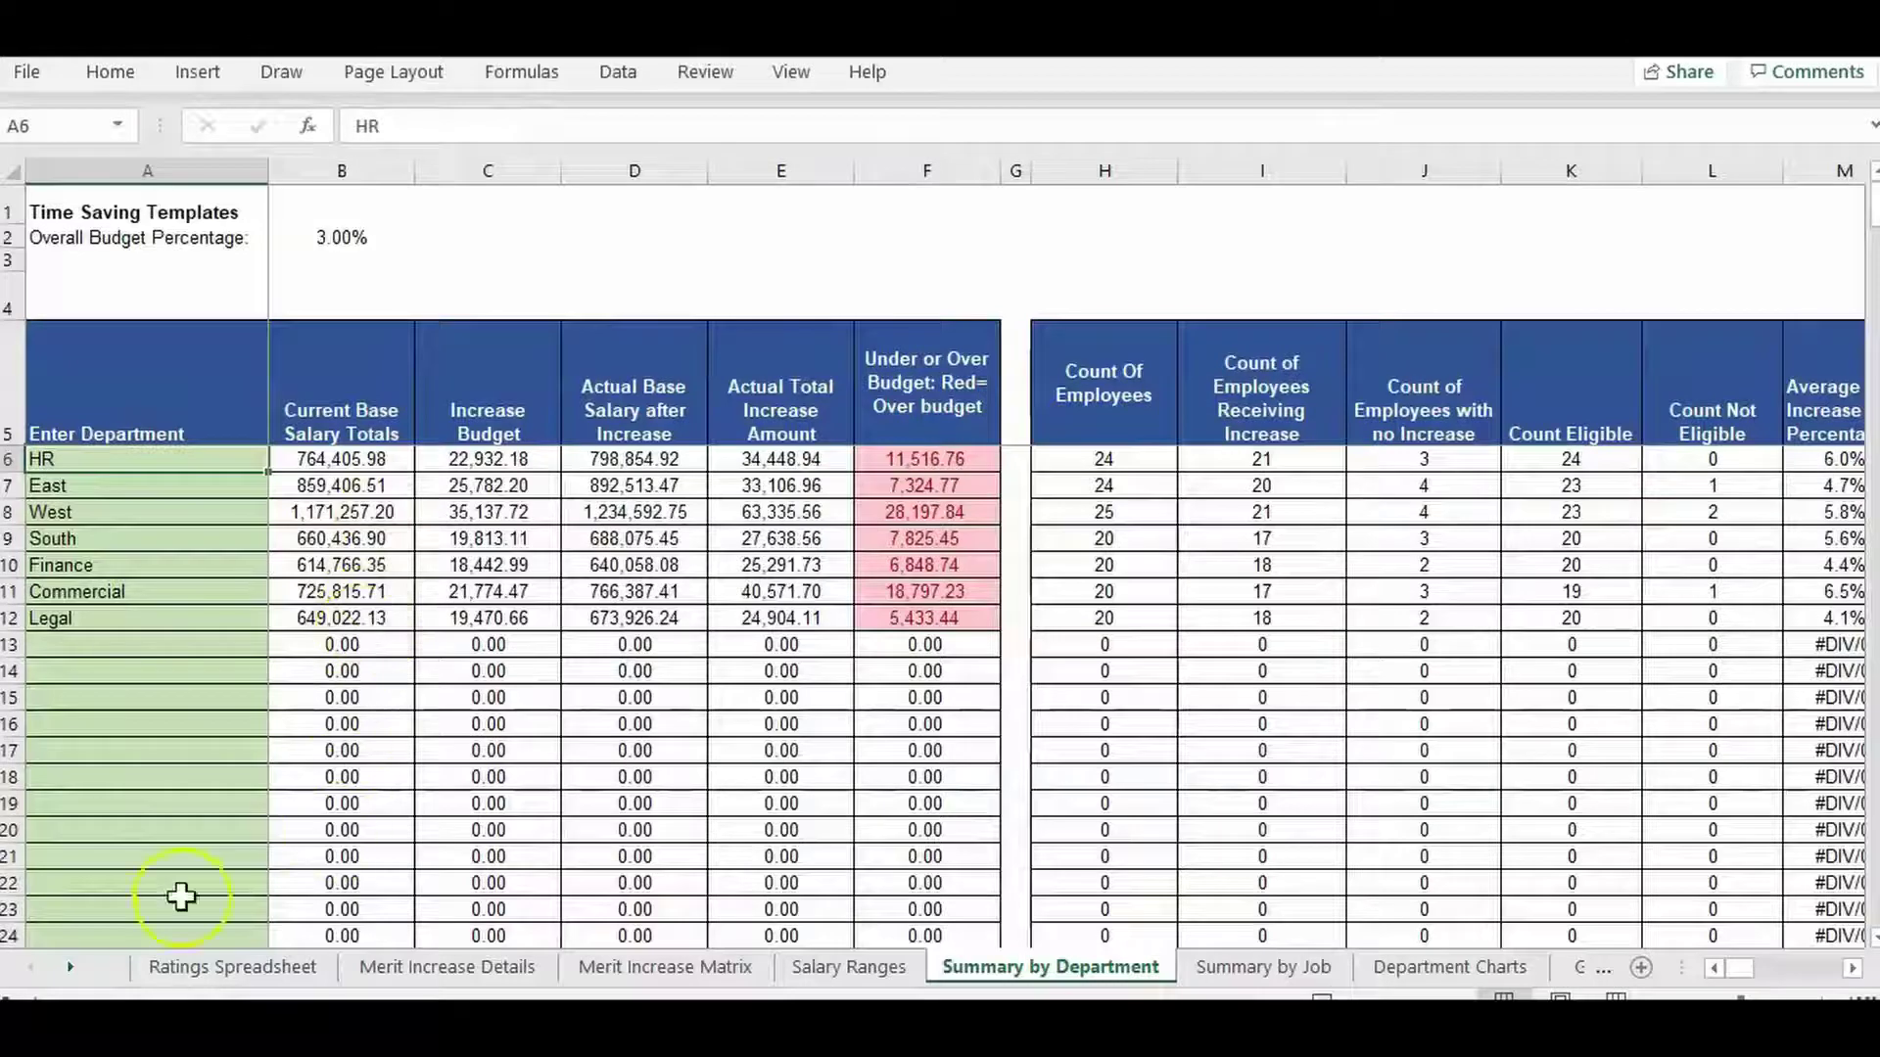
Select the department names HR through Legal on Summary by Department
left_click(70, 967)
left_click(70, 967)
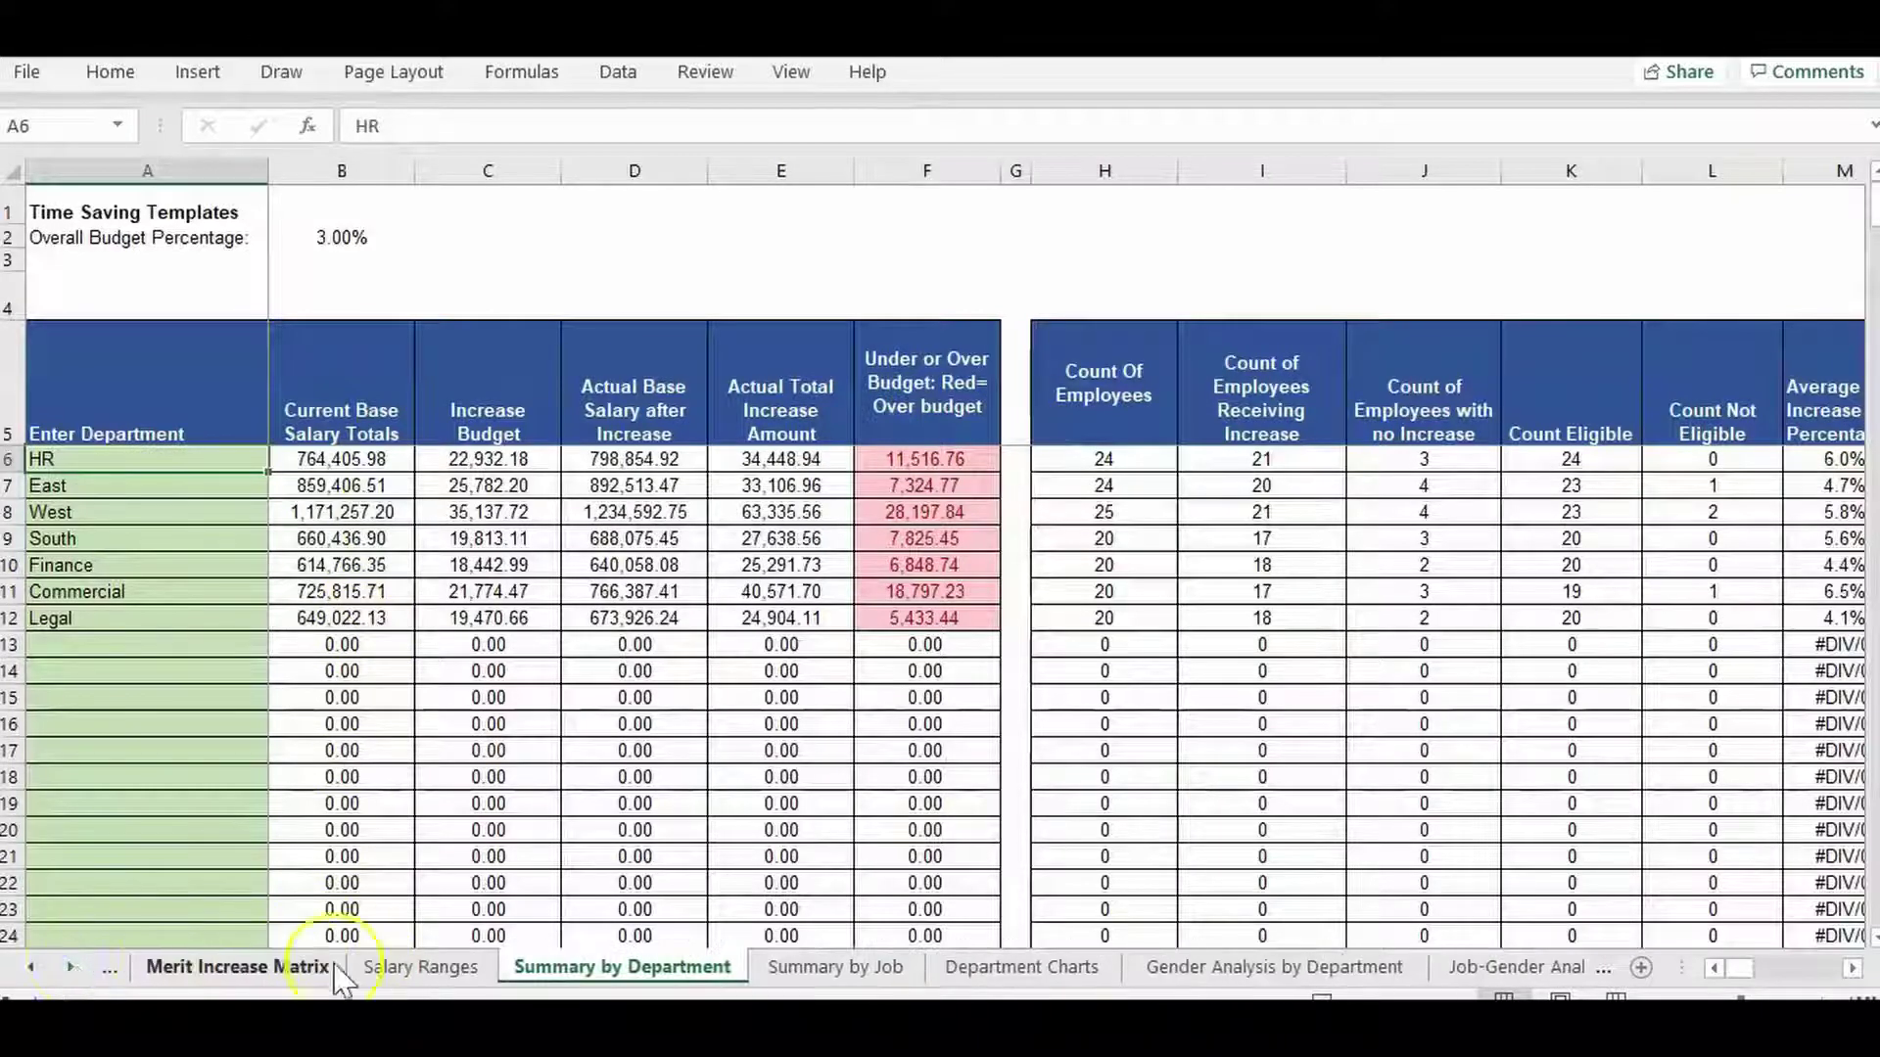
left_click(185, 377)
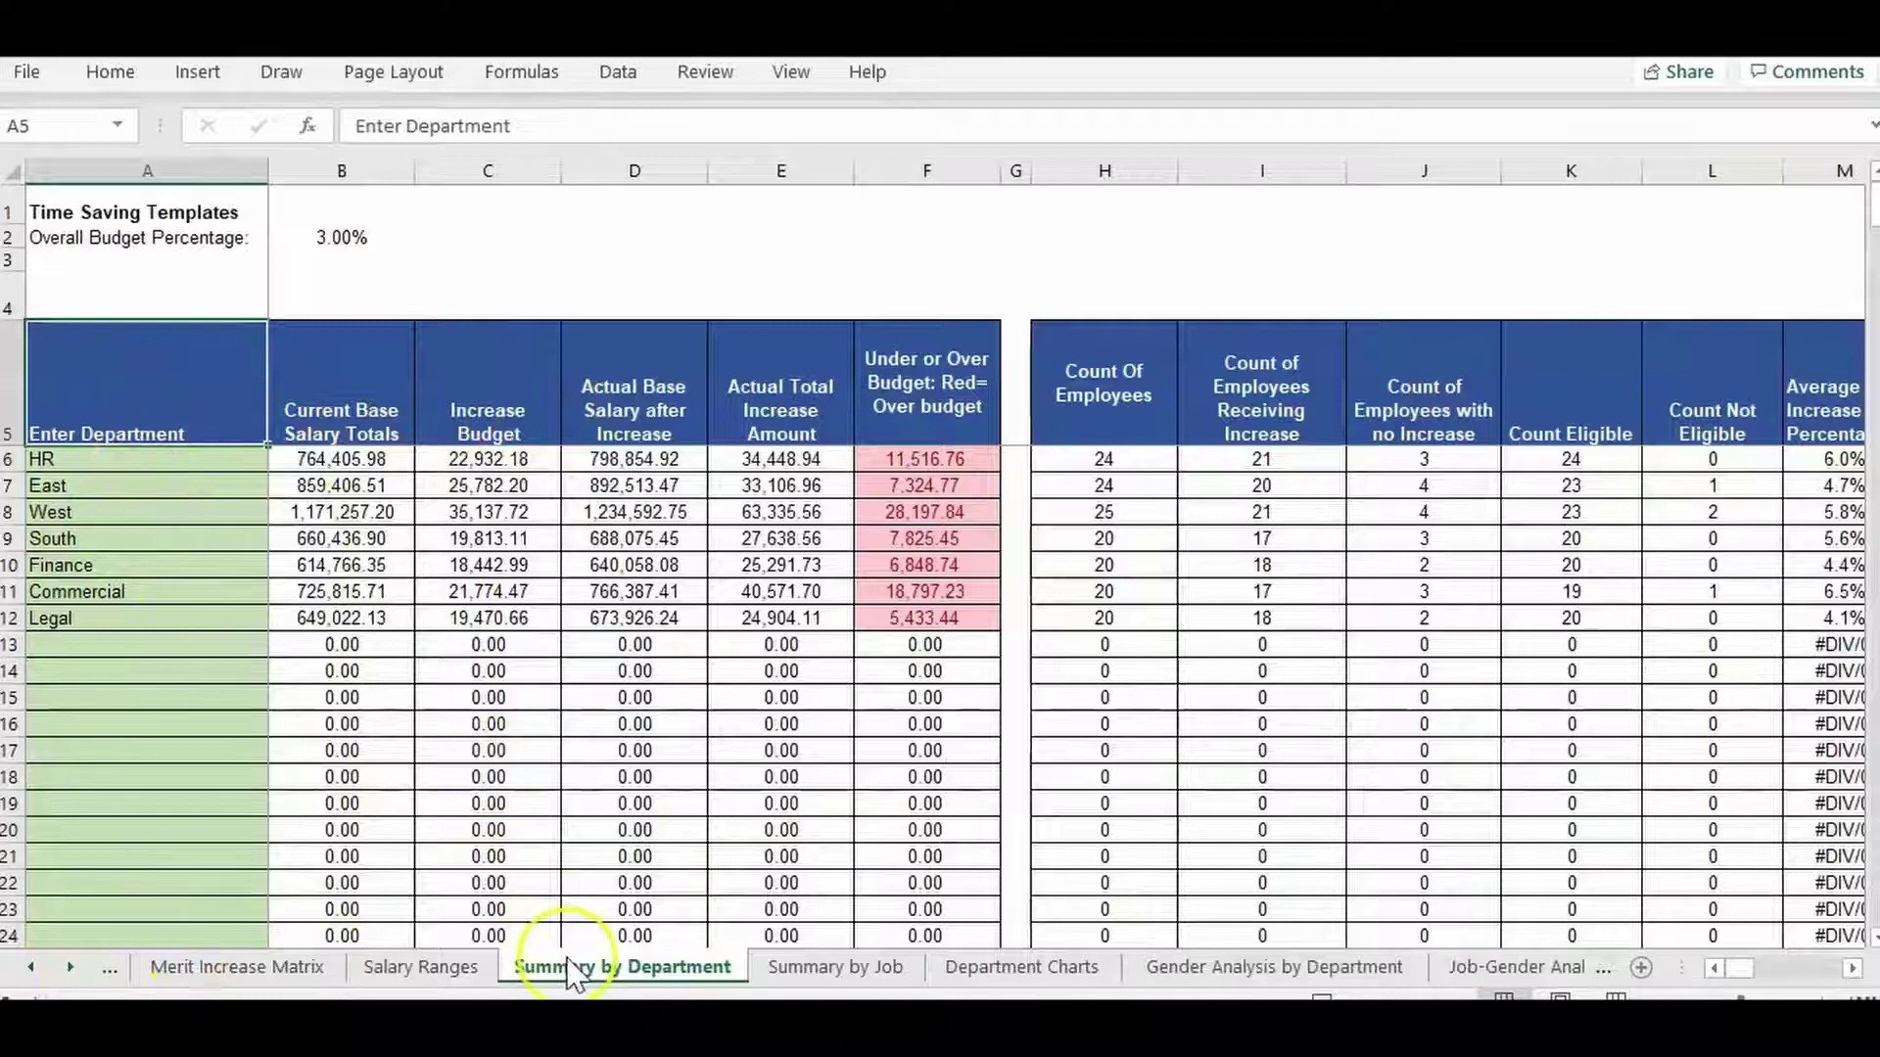
left_click(198, 455)
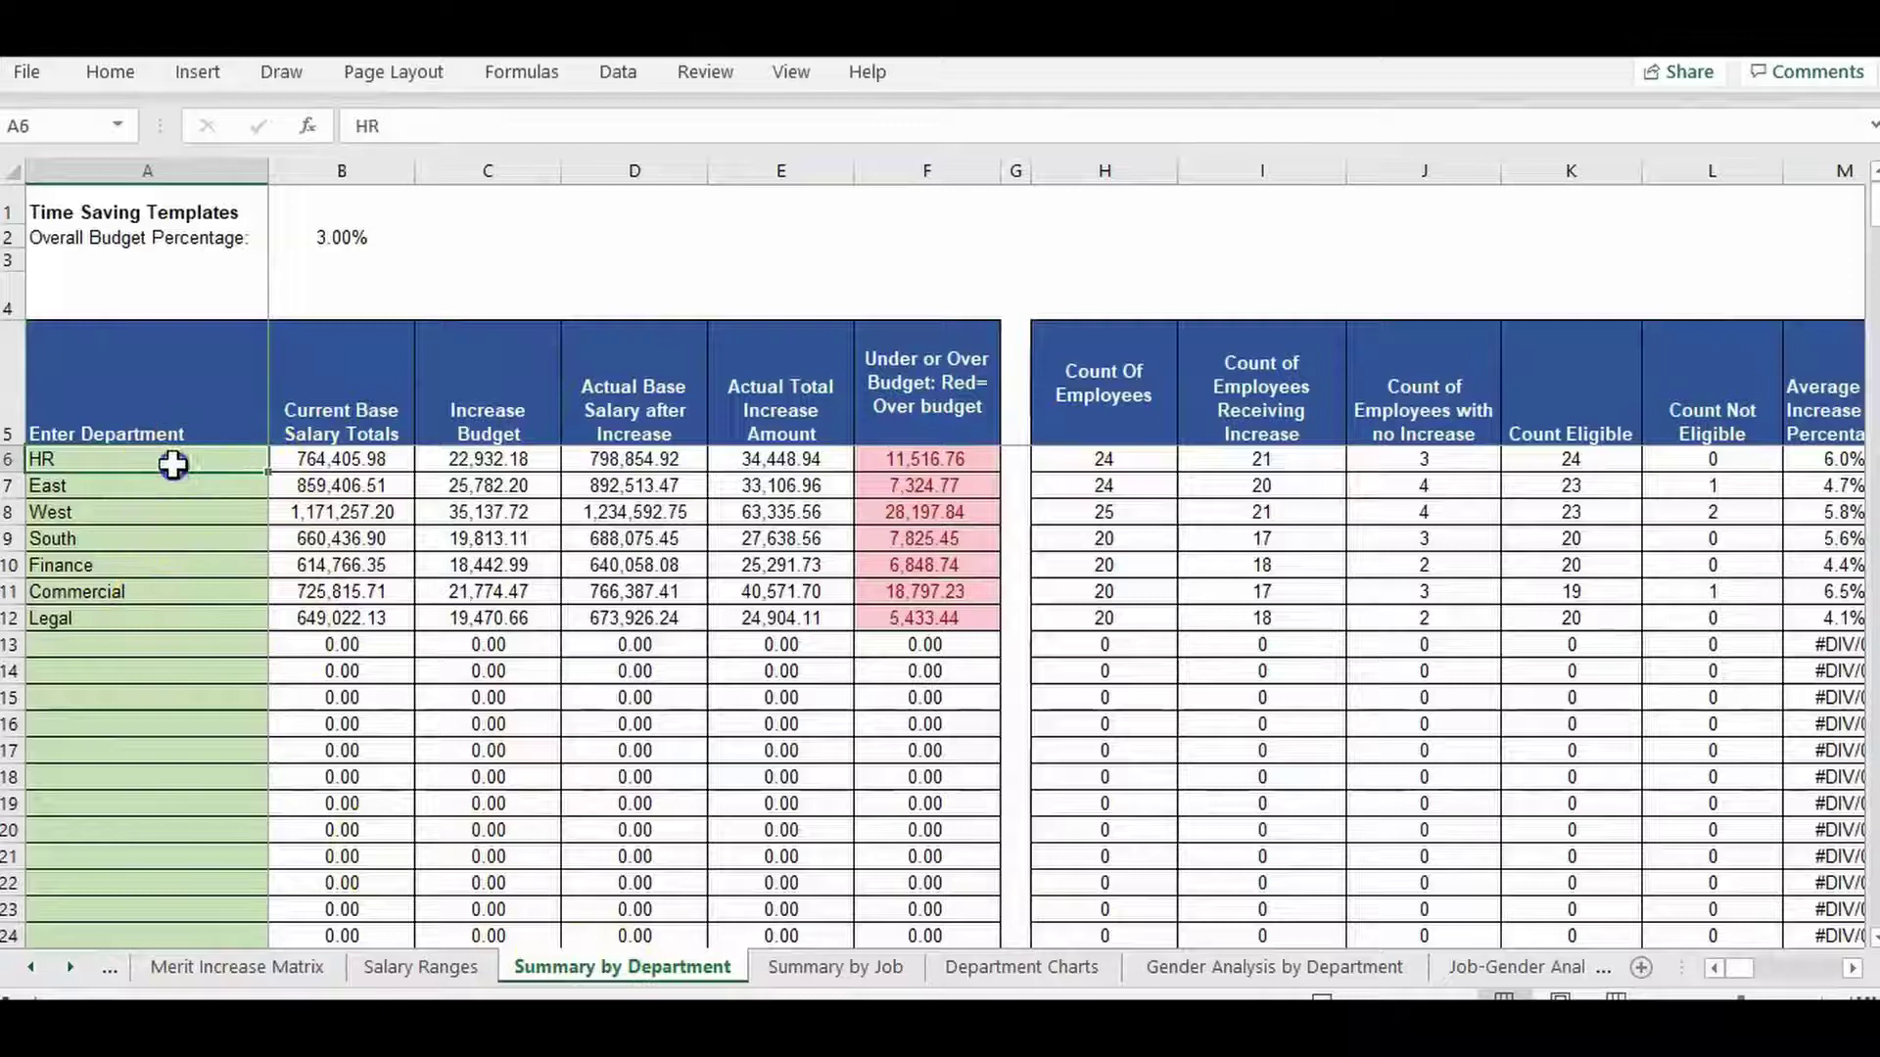
left_click_drag(172, 462, 176, 629)
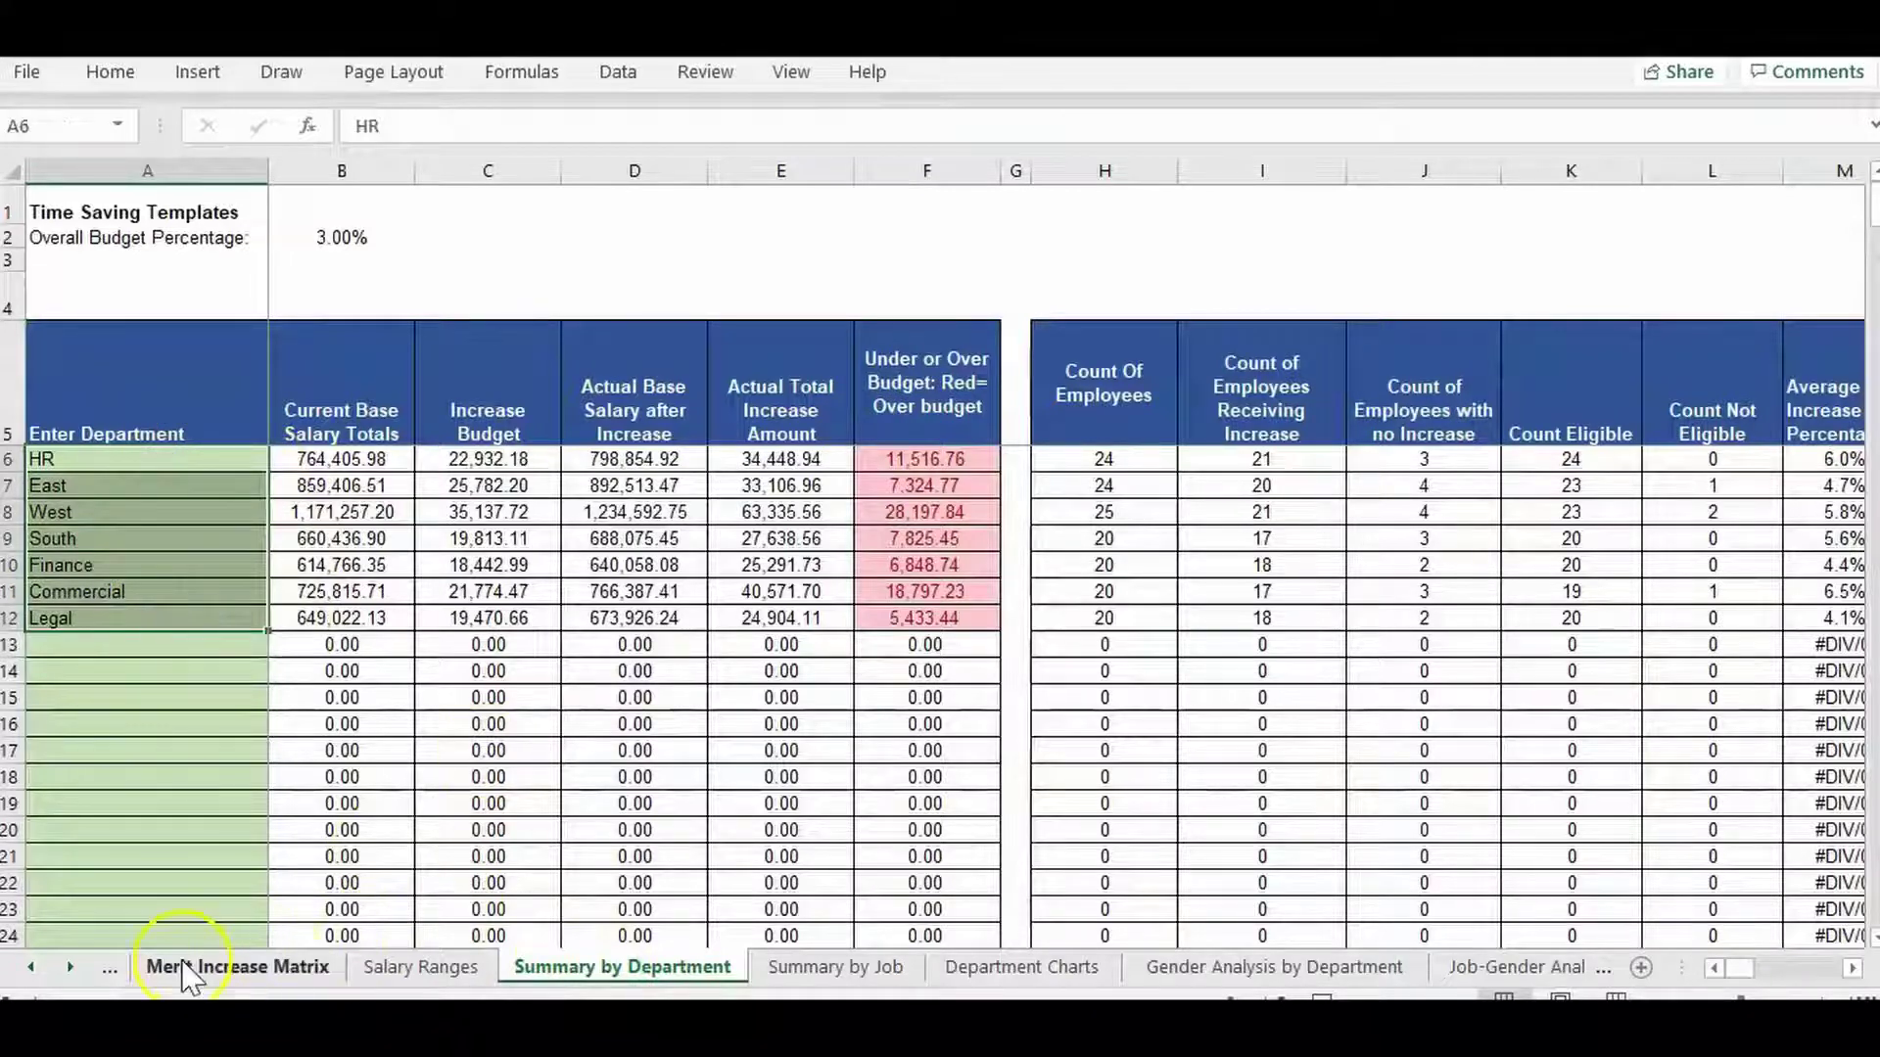
Select the whole Department column on the Merit Increase Details sheet
left_click(40, 971)
left_click(40, 971)
left_click(39, 971)
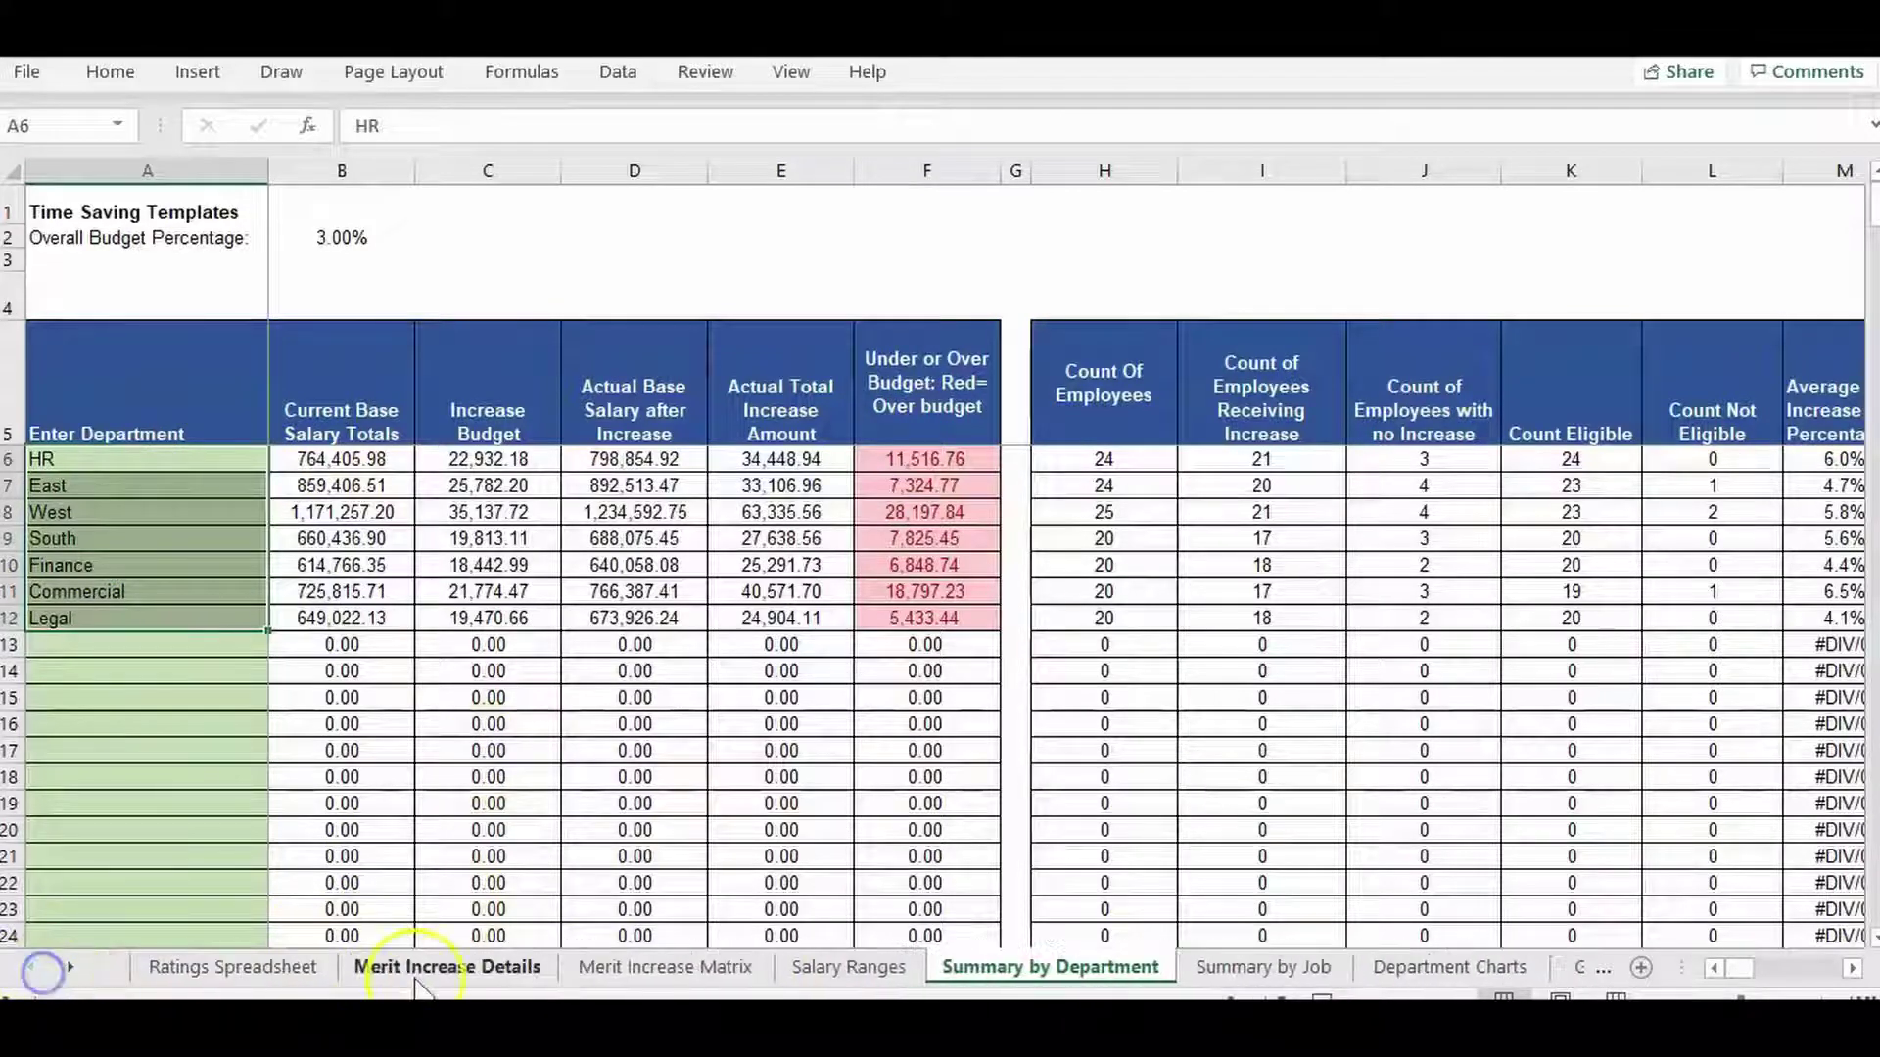
left_click(430, 969)
key("Left")
key("Left")
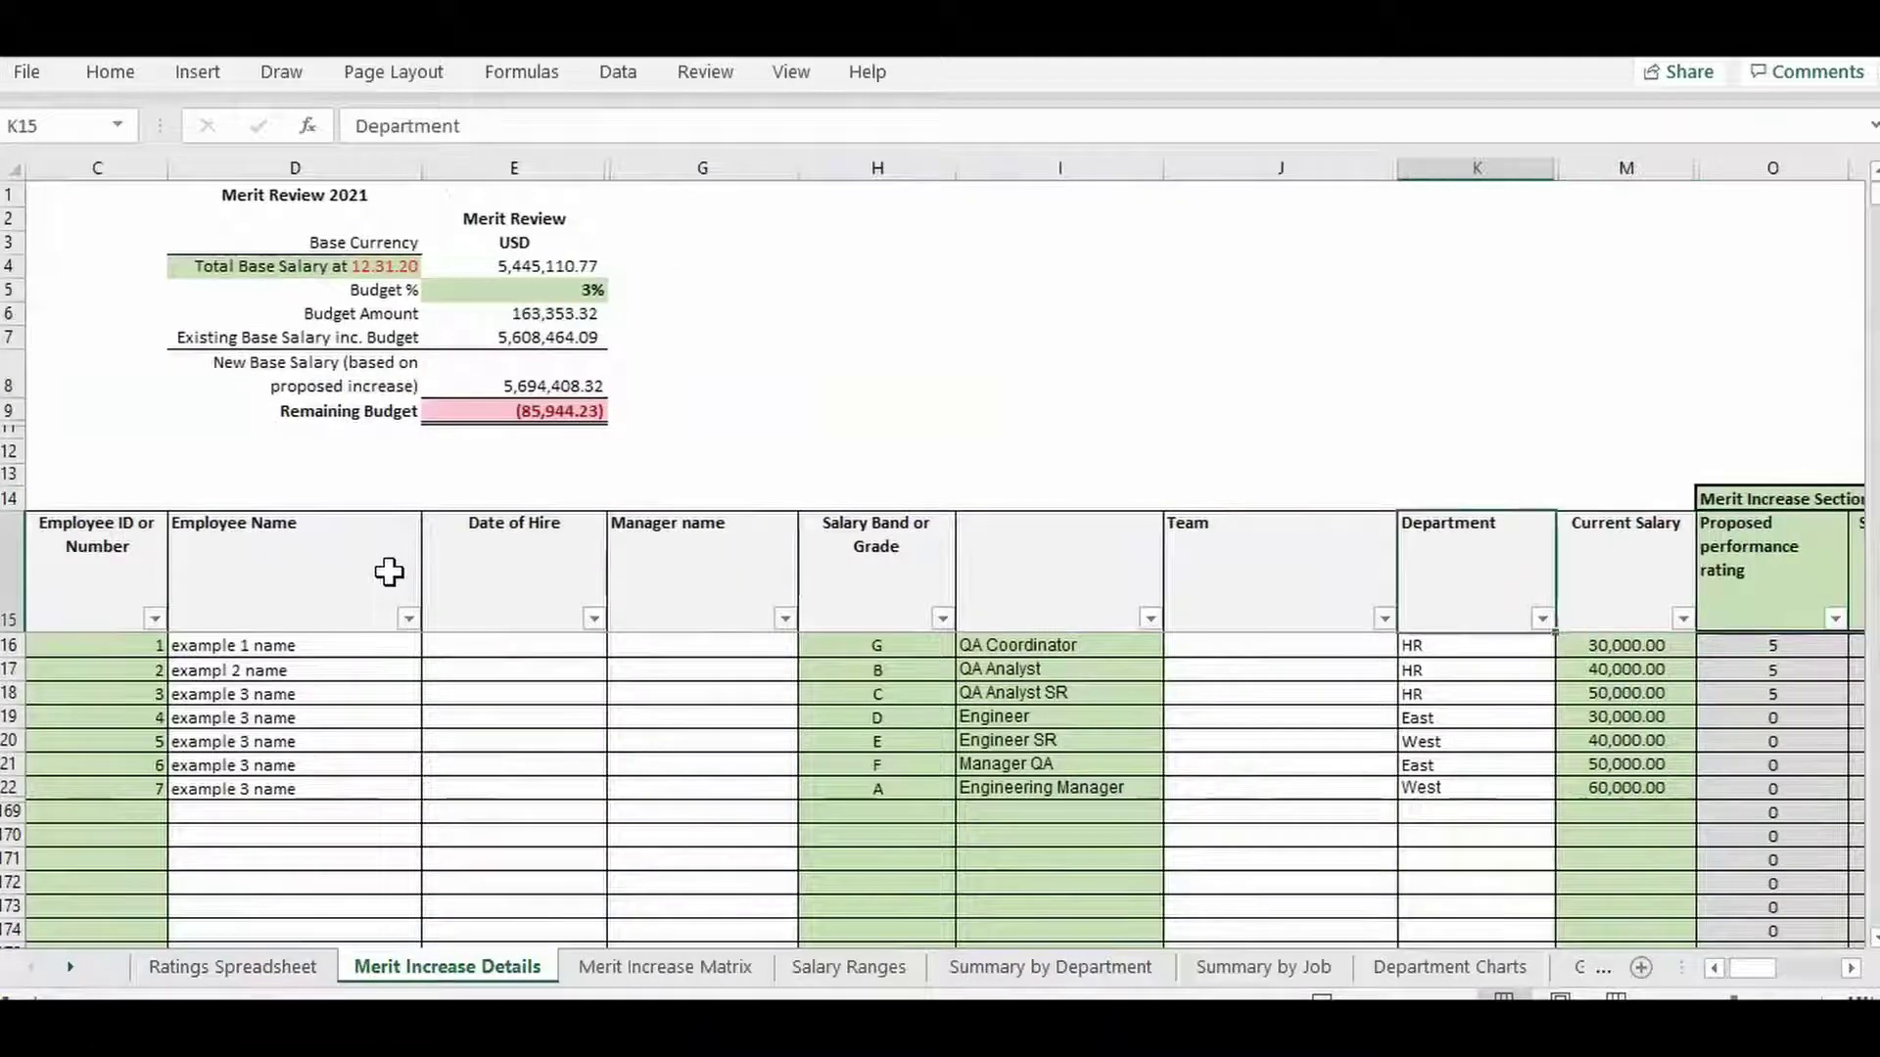
left_click(1500, 160)
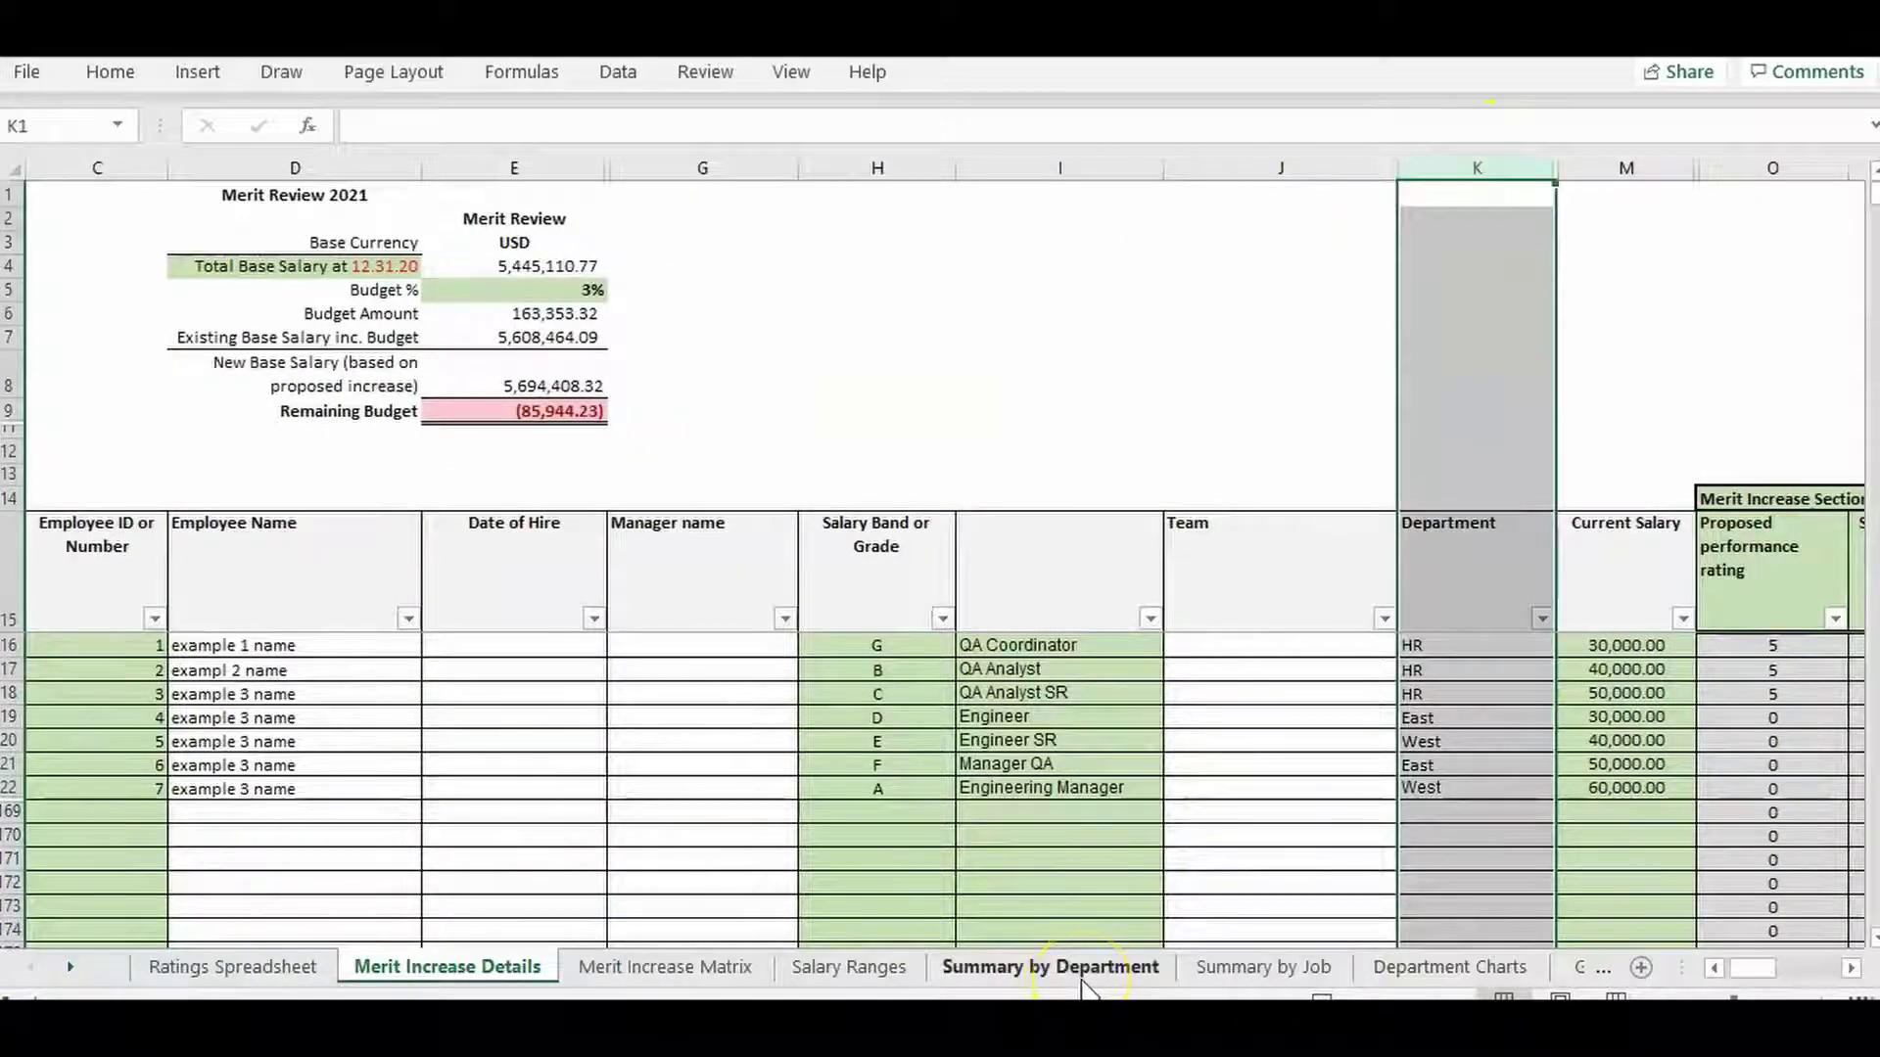
Back on Summary by Department, pick out the Commercial, Legal and HR department cells
left_click(1083, 974)
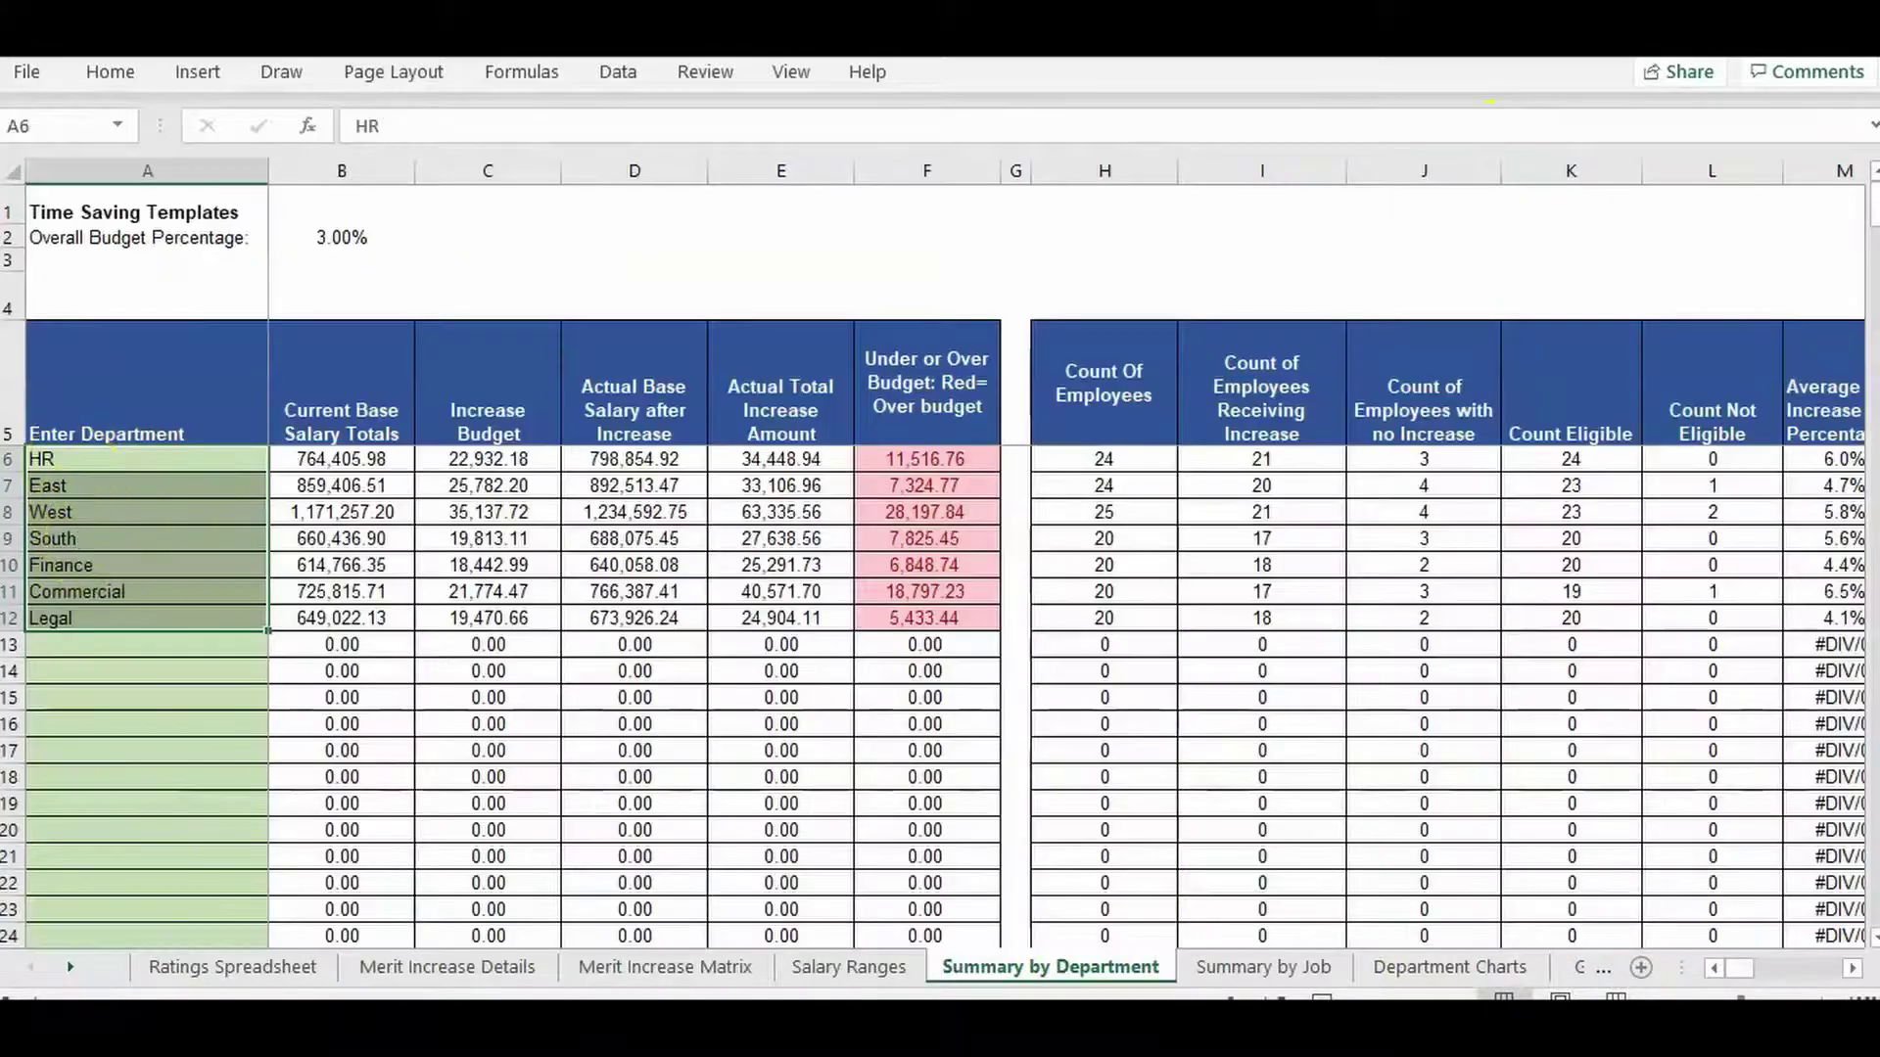
left_click(185, 461)
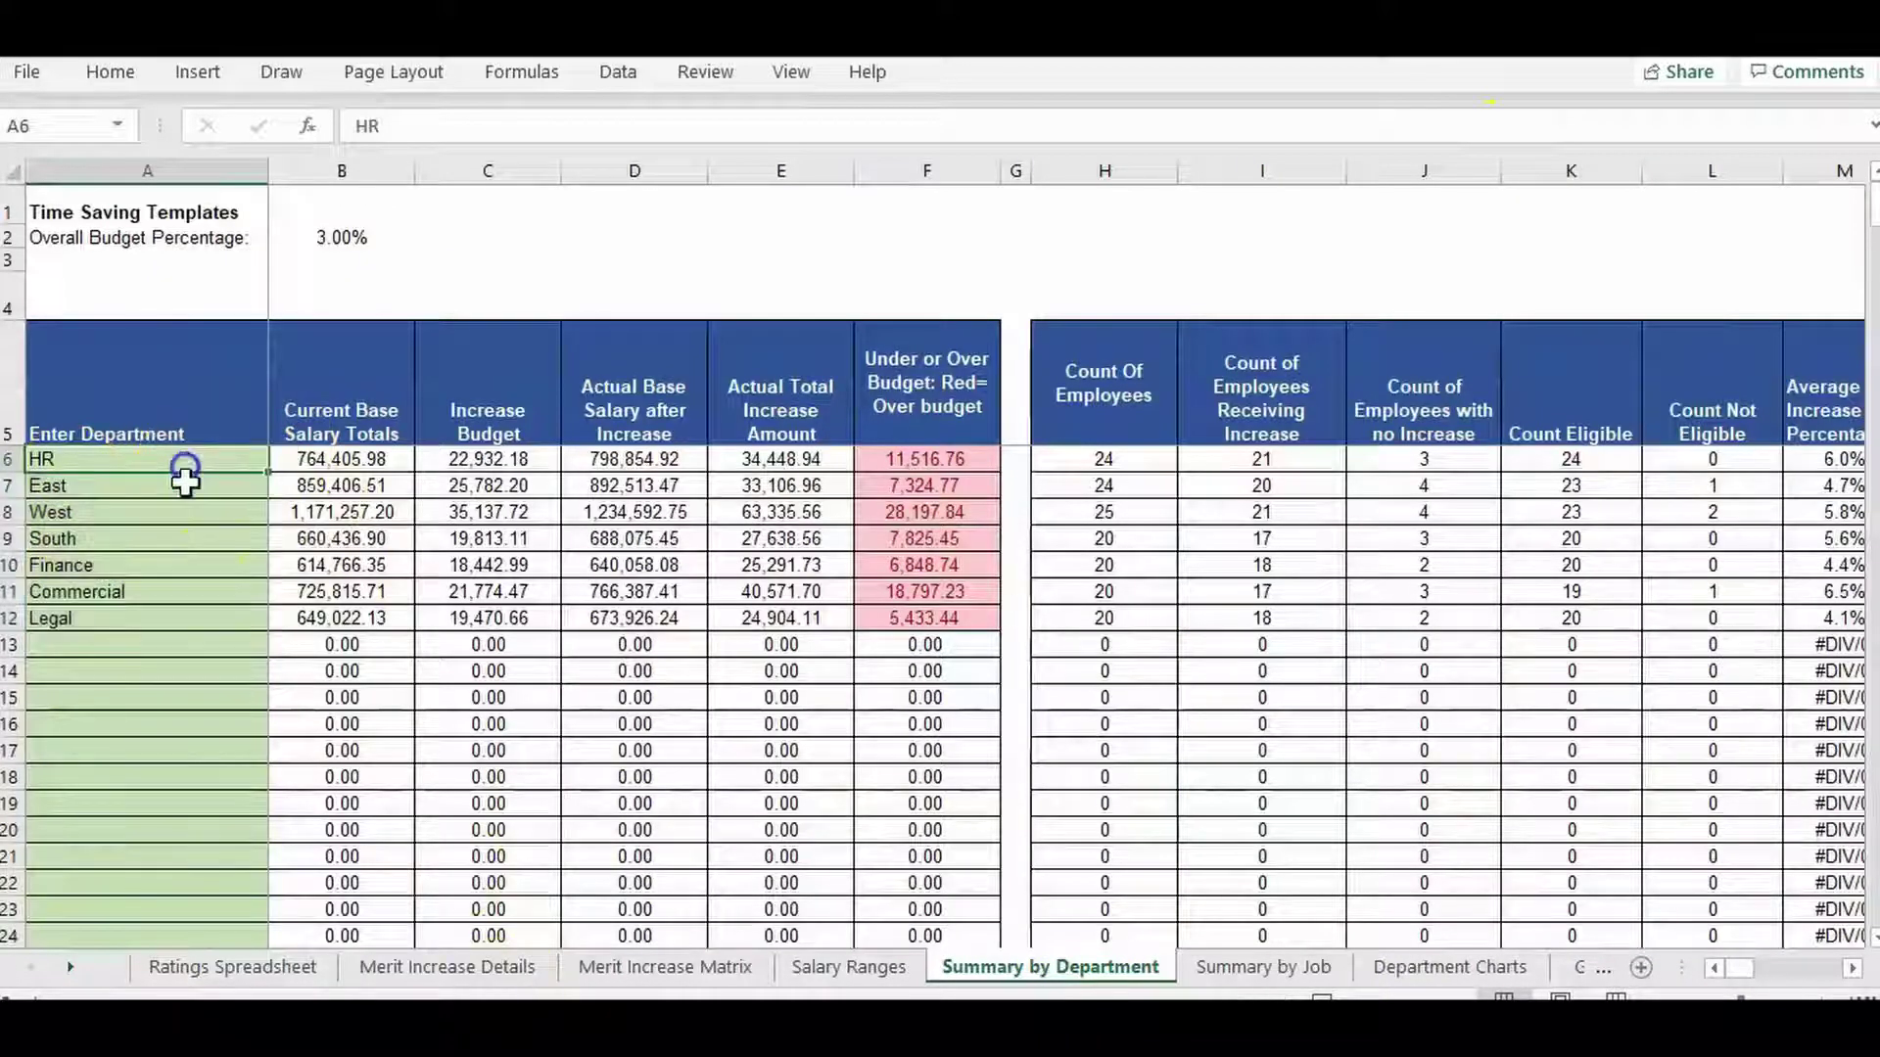
left_click(185, 591)
left_click(187, 617)
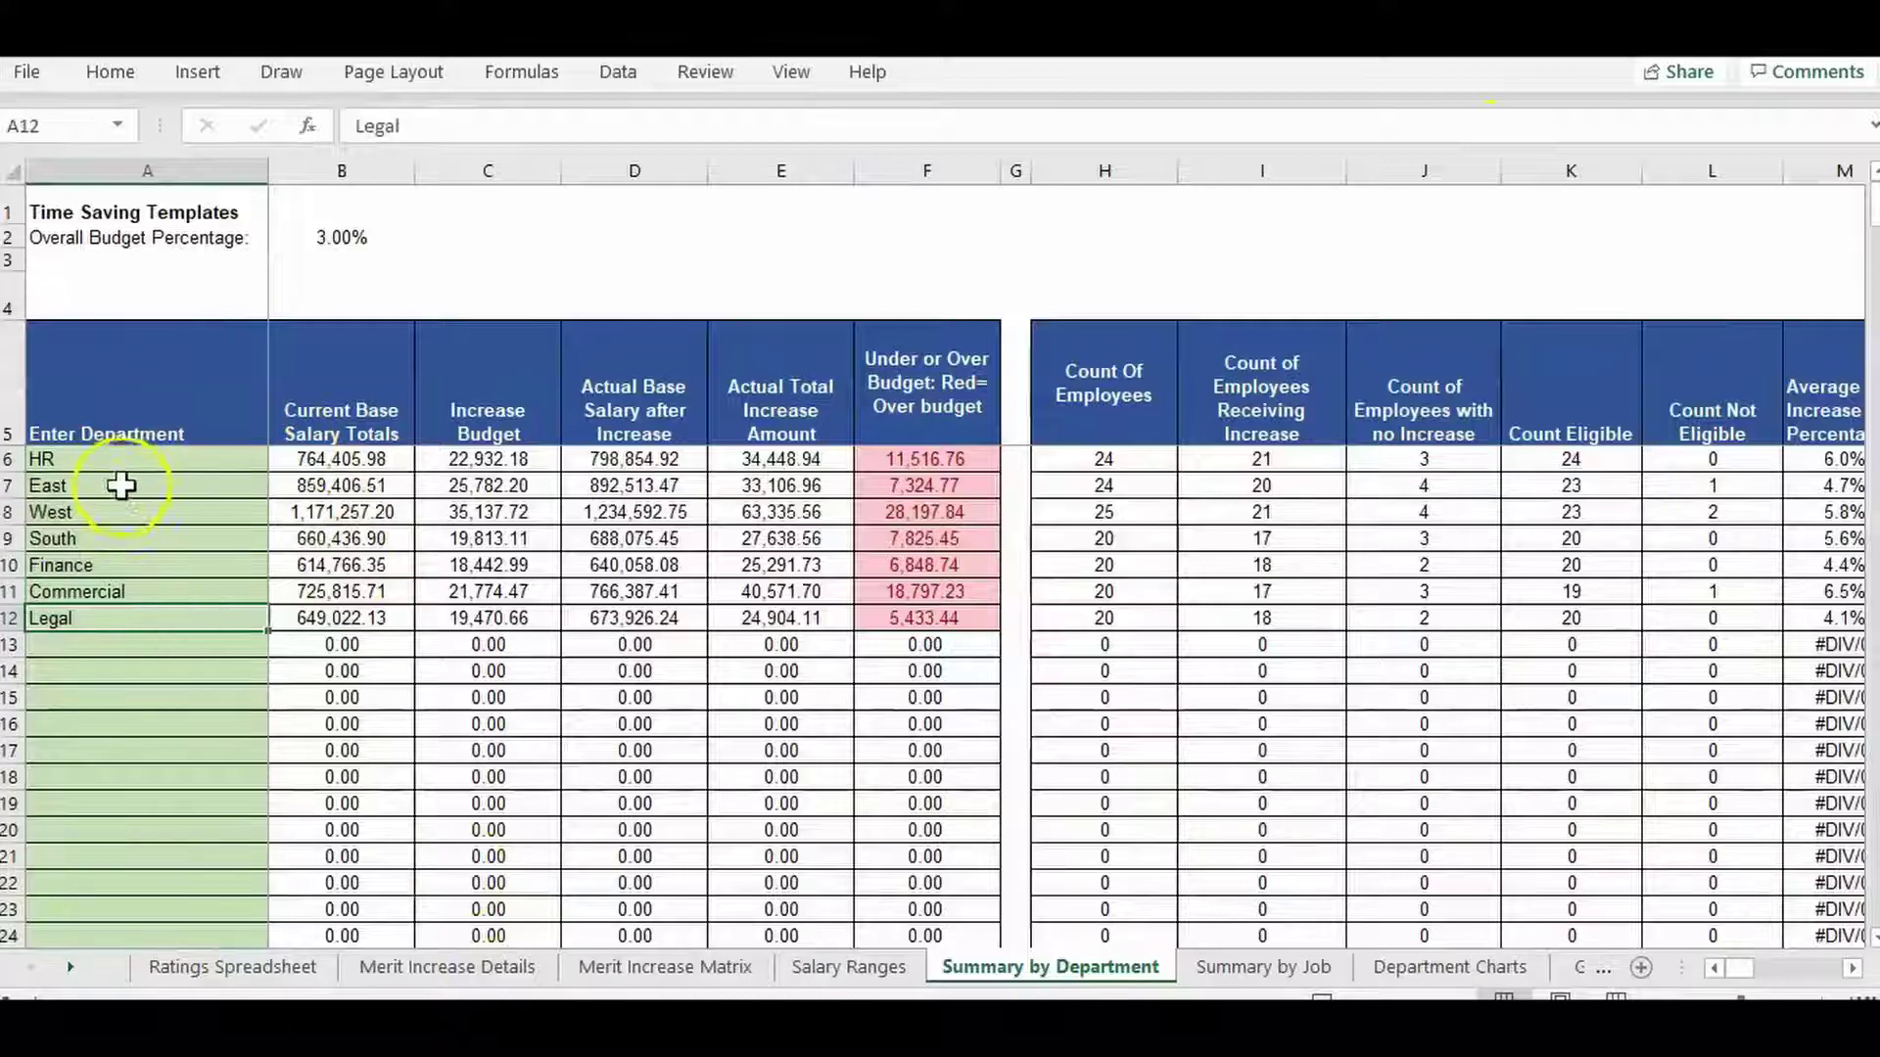
left_click(109, 466)
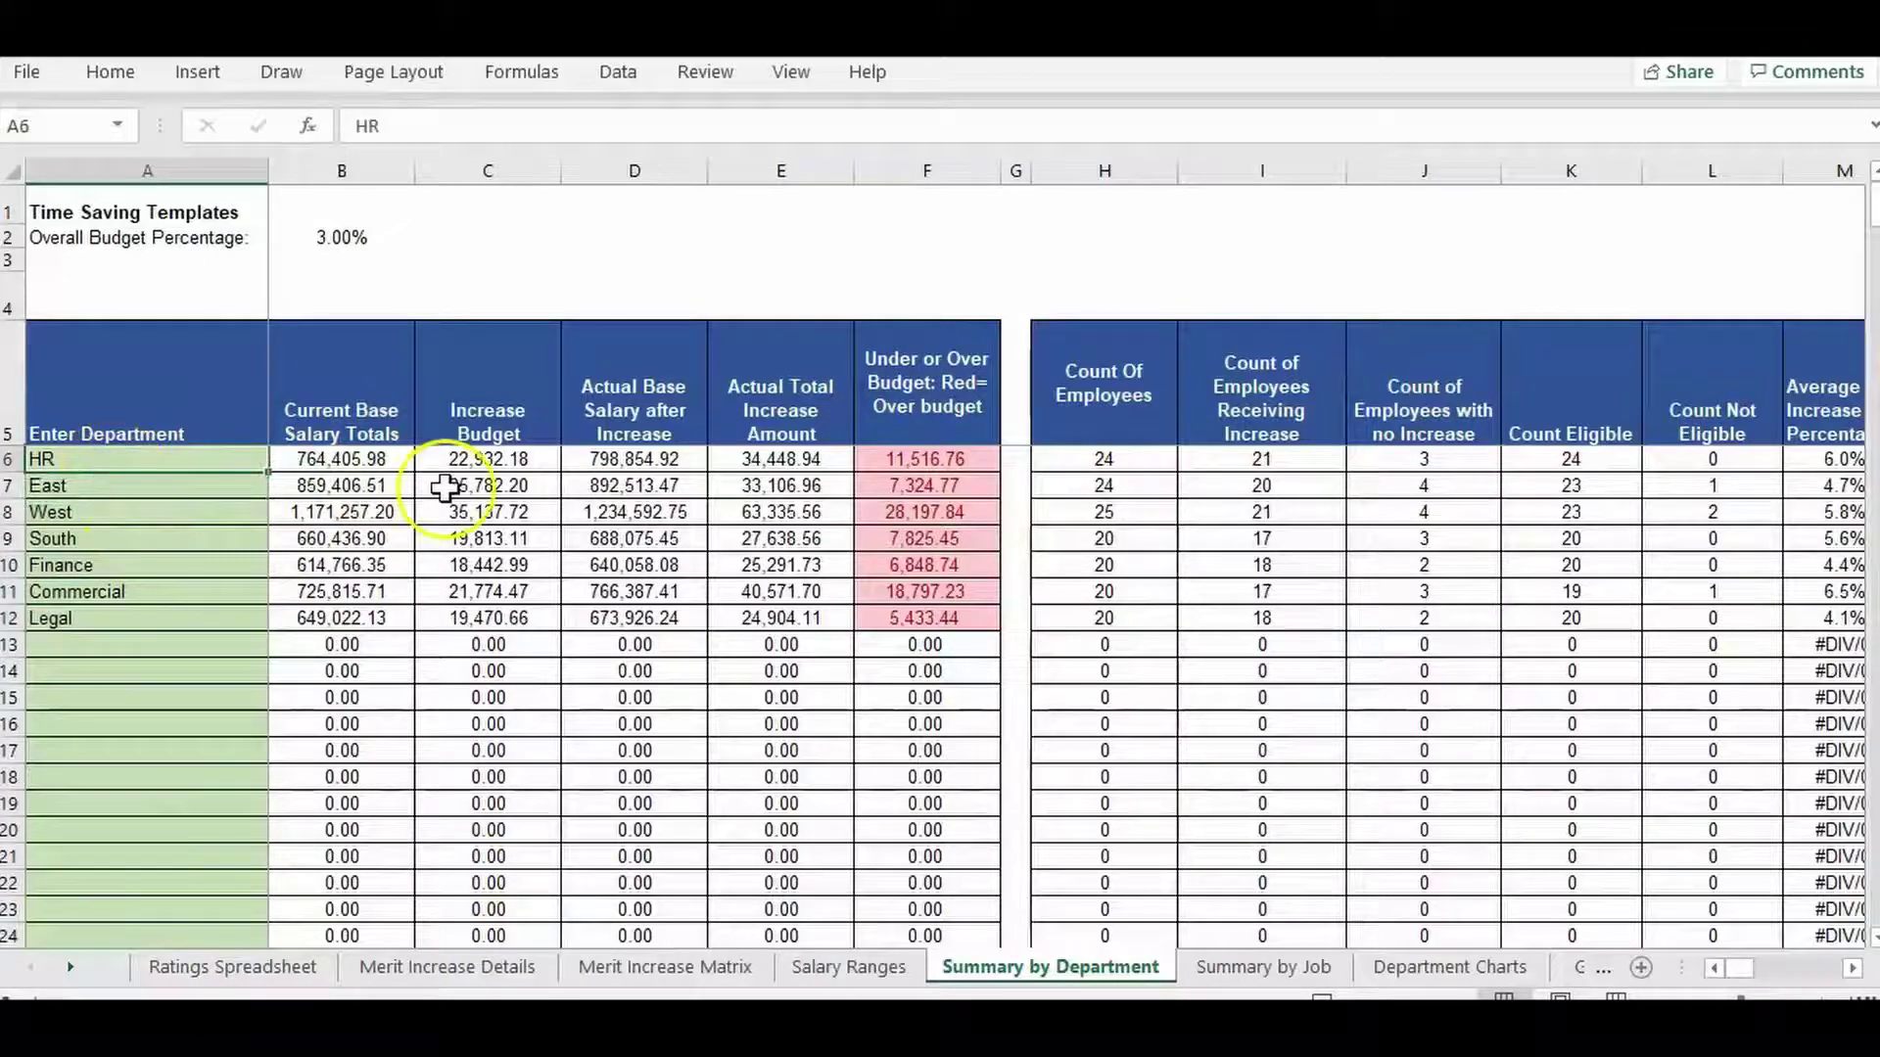
Review the Current Base Salary Totals, Increase Budget, Actual Increase and Under/Over Budget columns
left_click(389, 369)
key("Left")
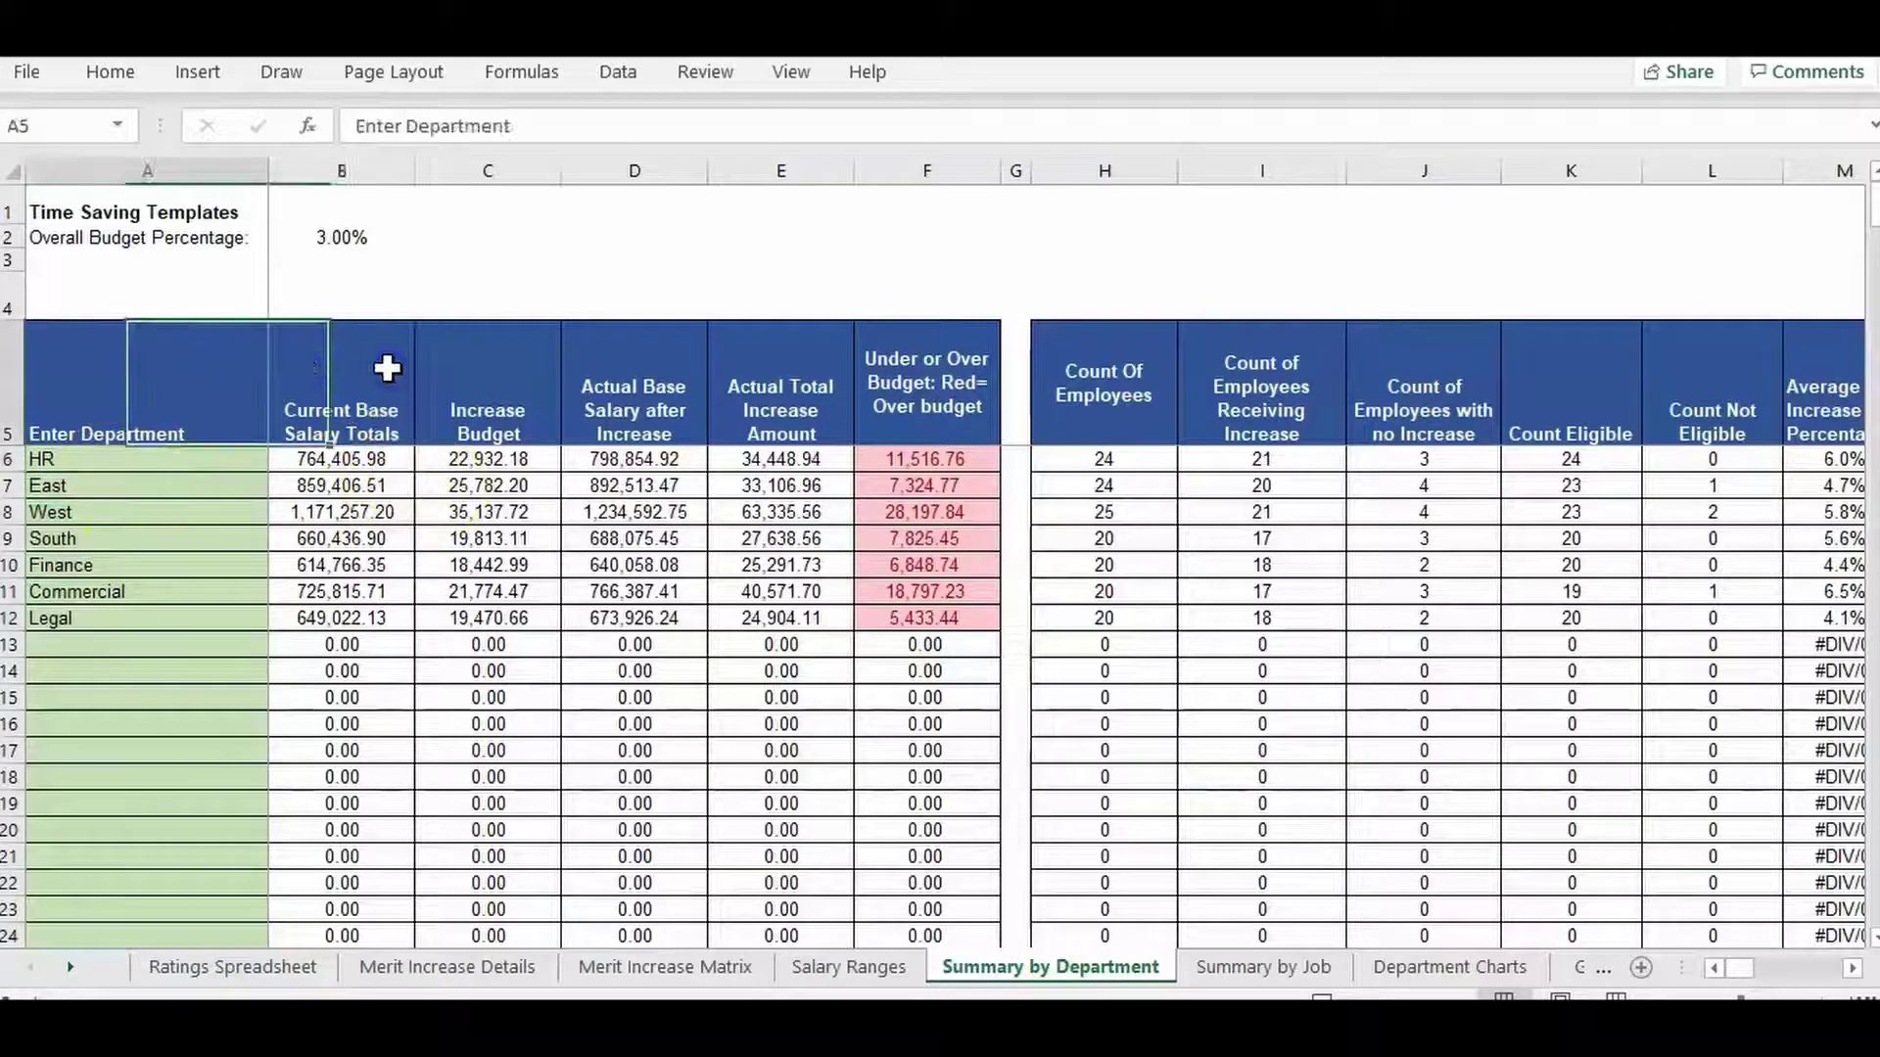
key("Down")
key("Down")
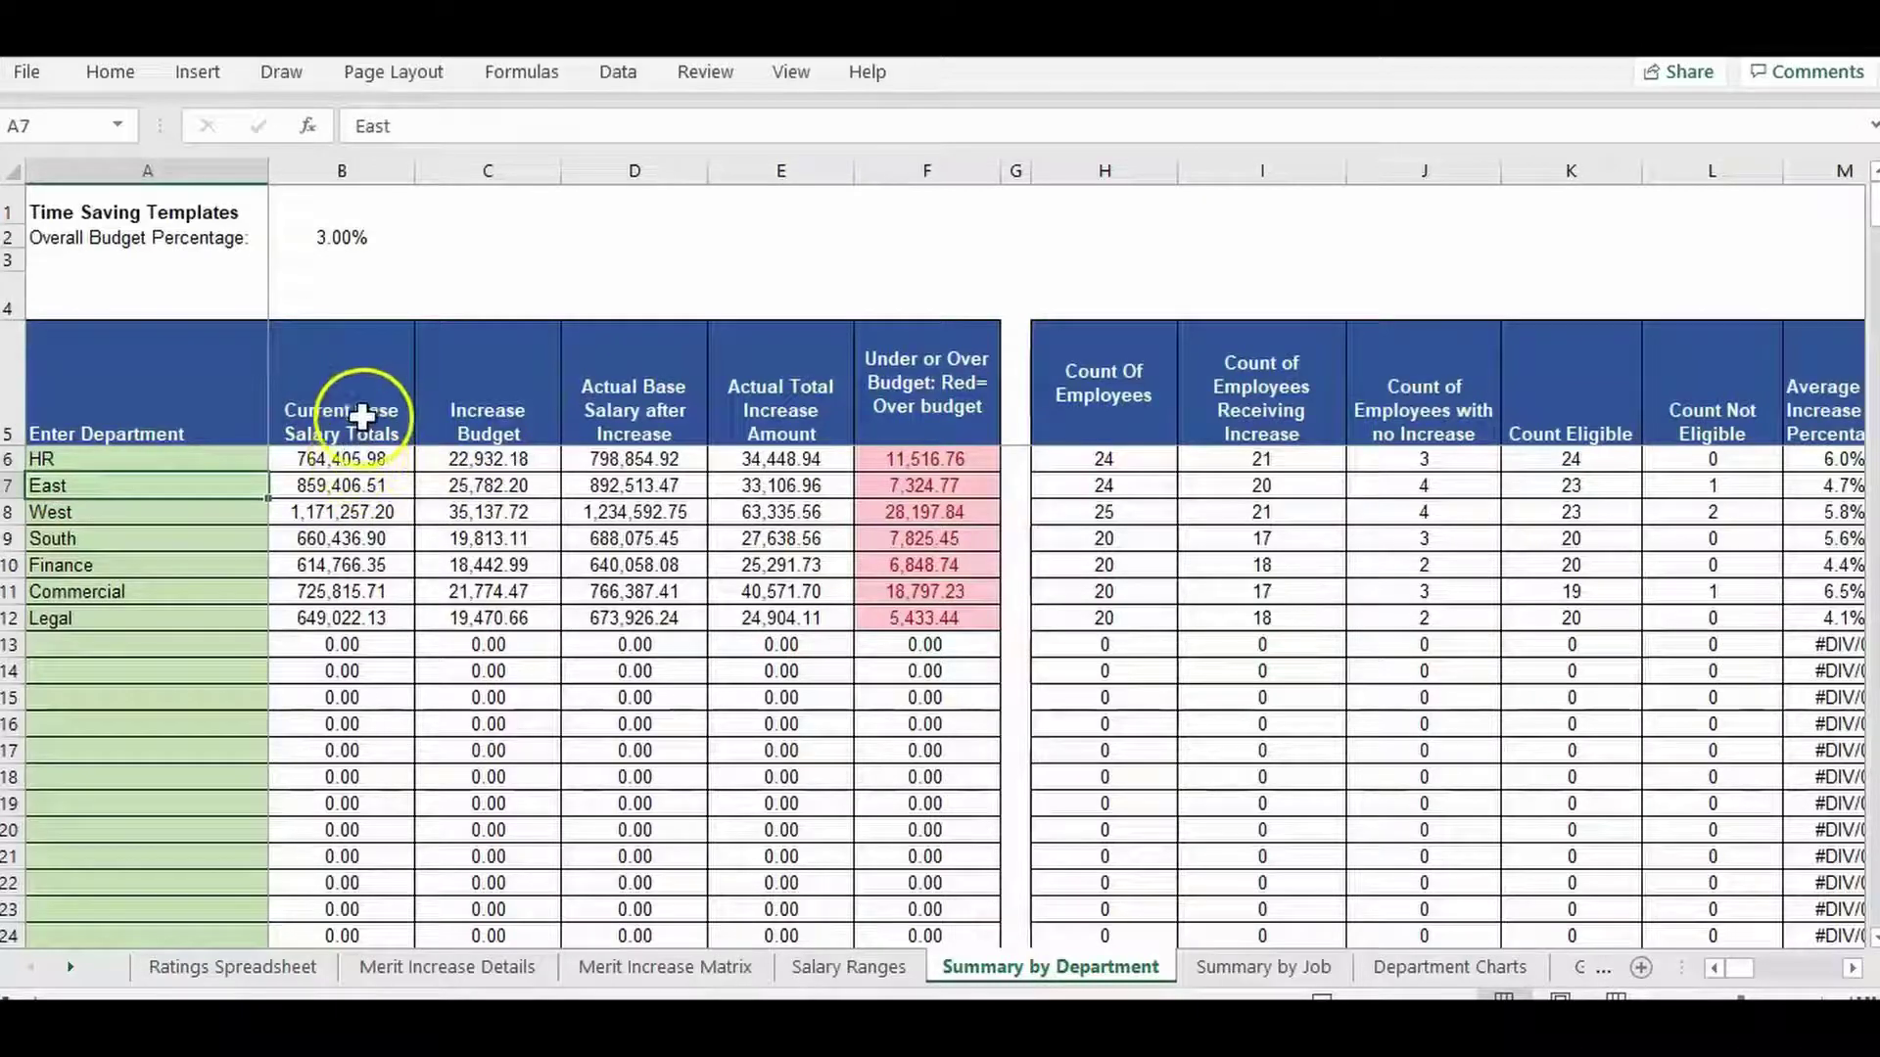
left_click(370, 409)
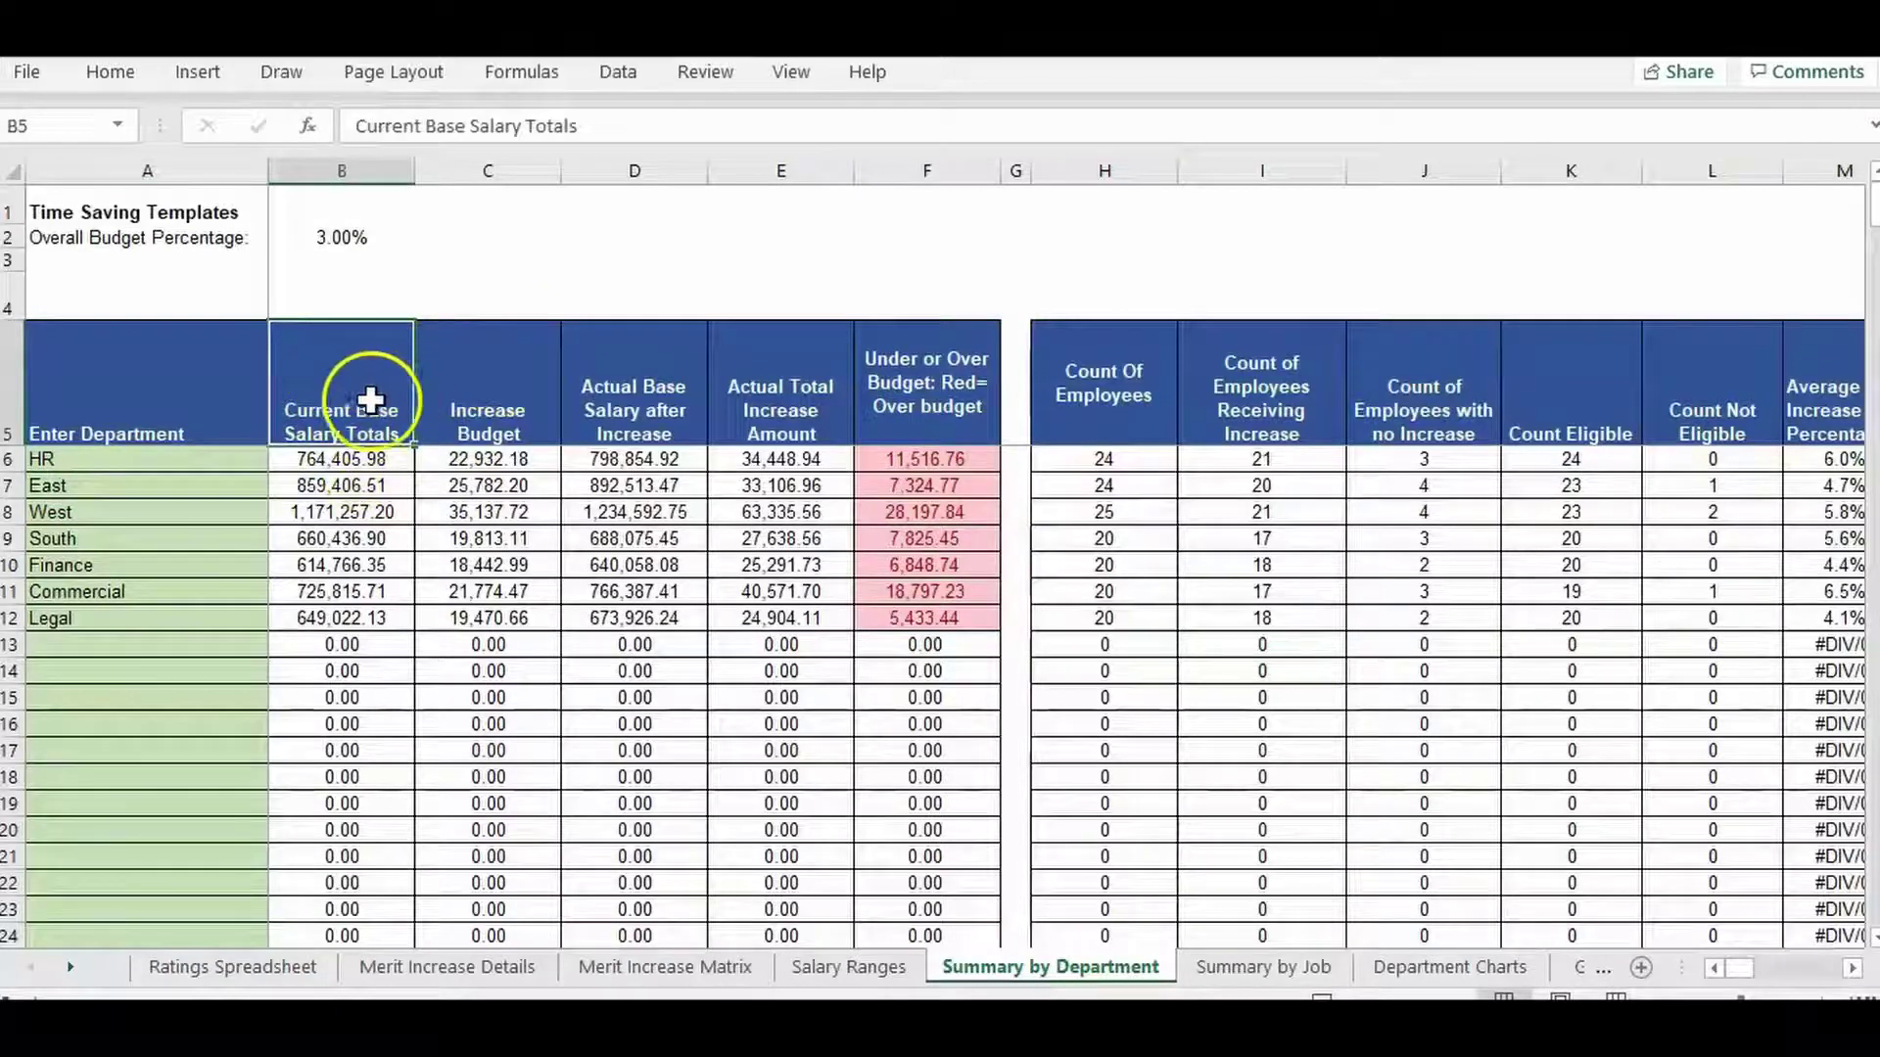
left_click(533, 415)
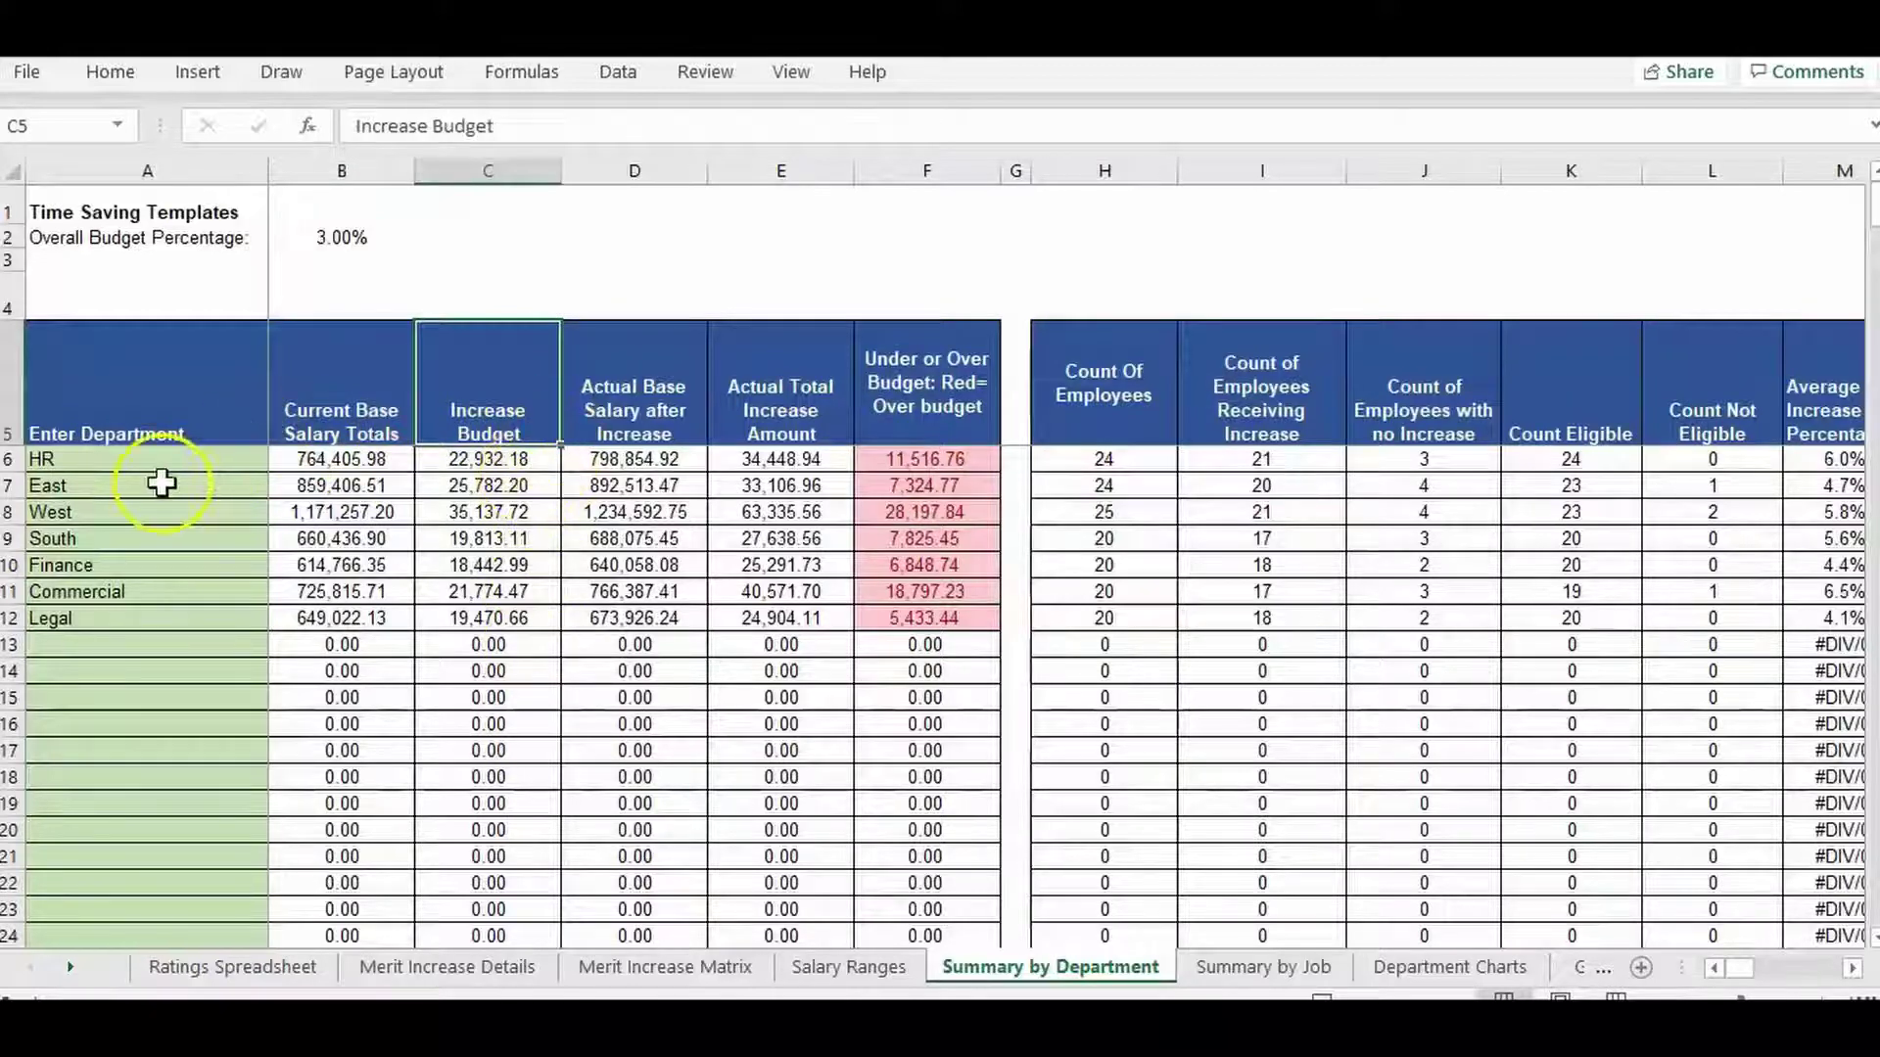
left_click(739, 406)
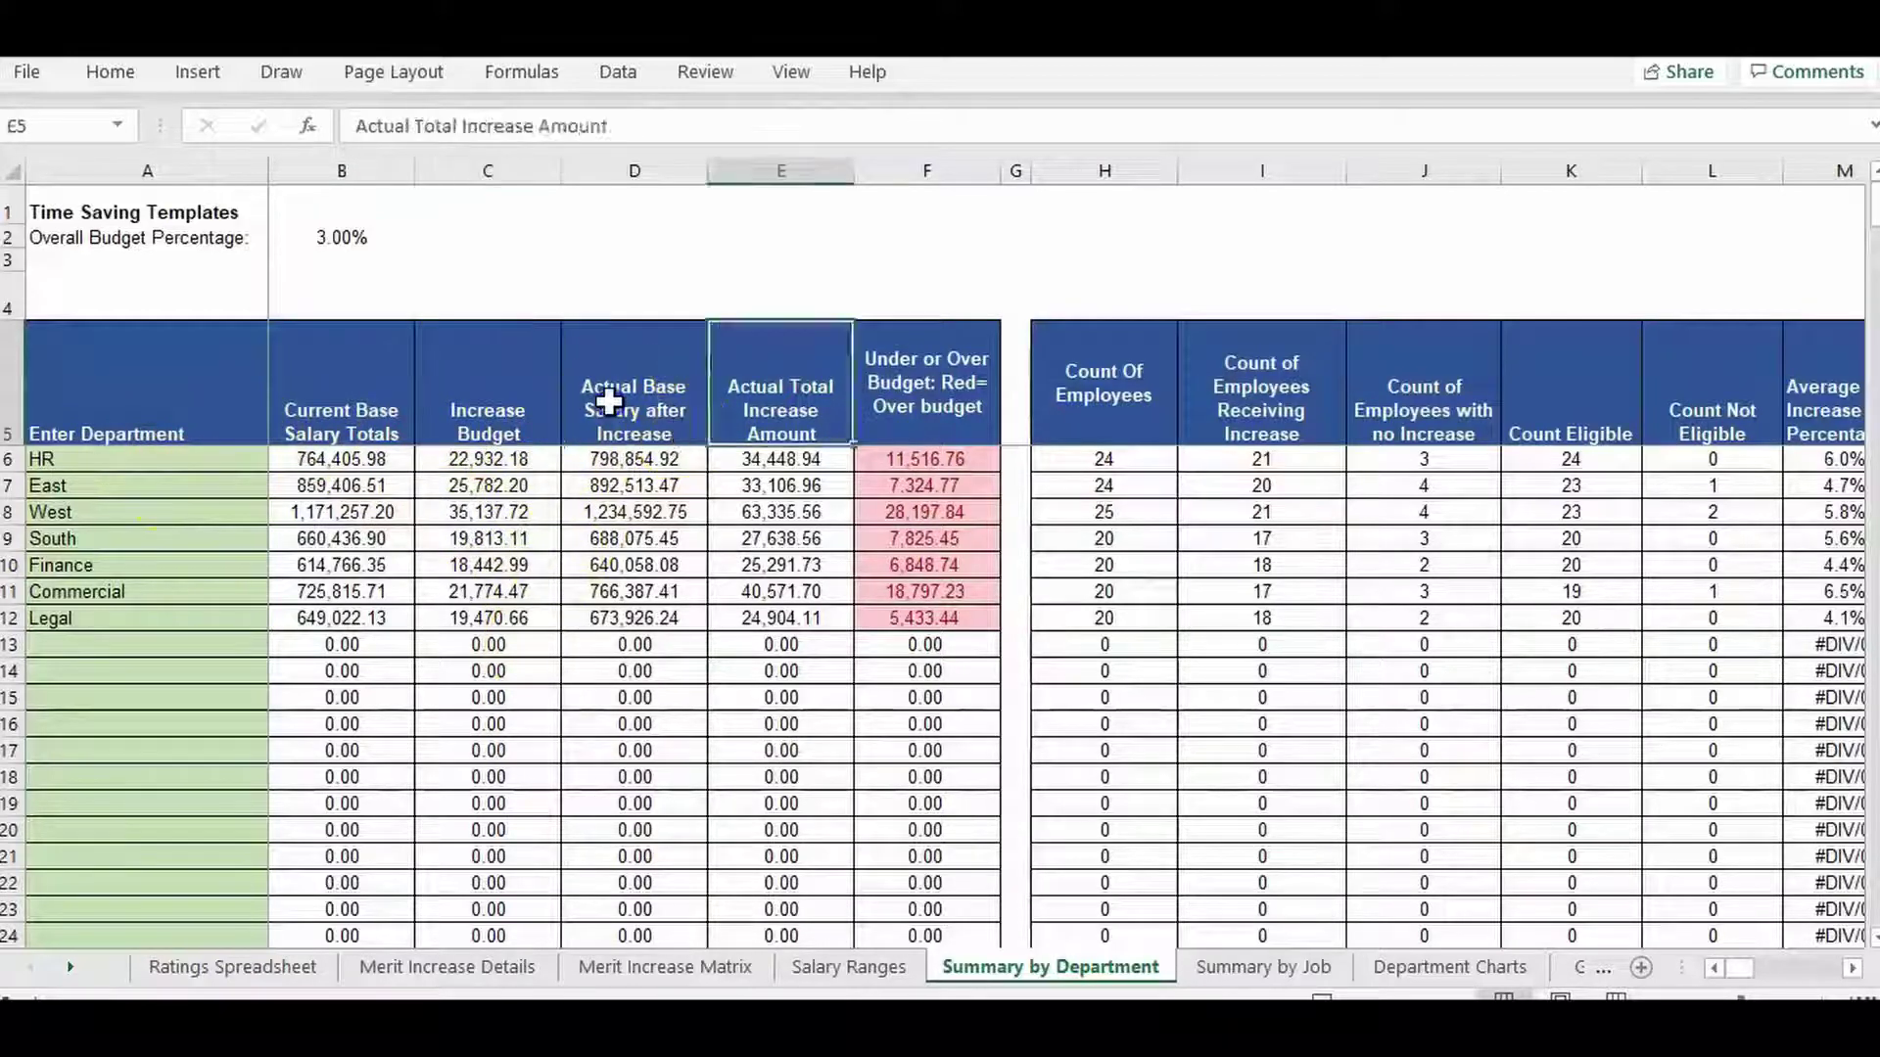
left_click(611, 404)
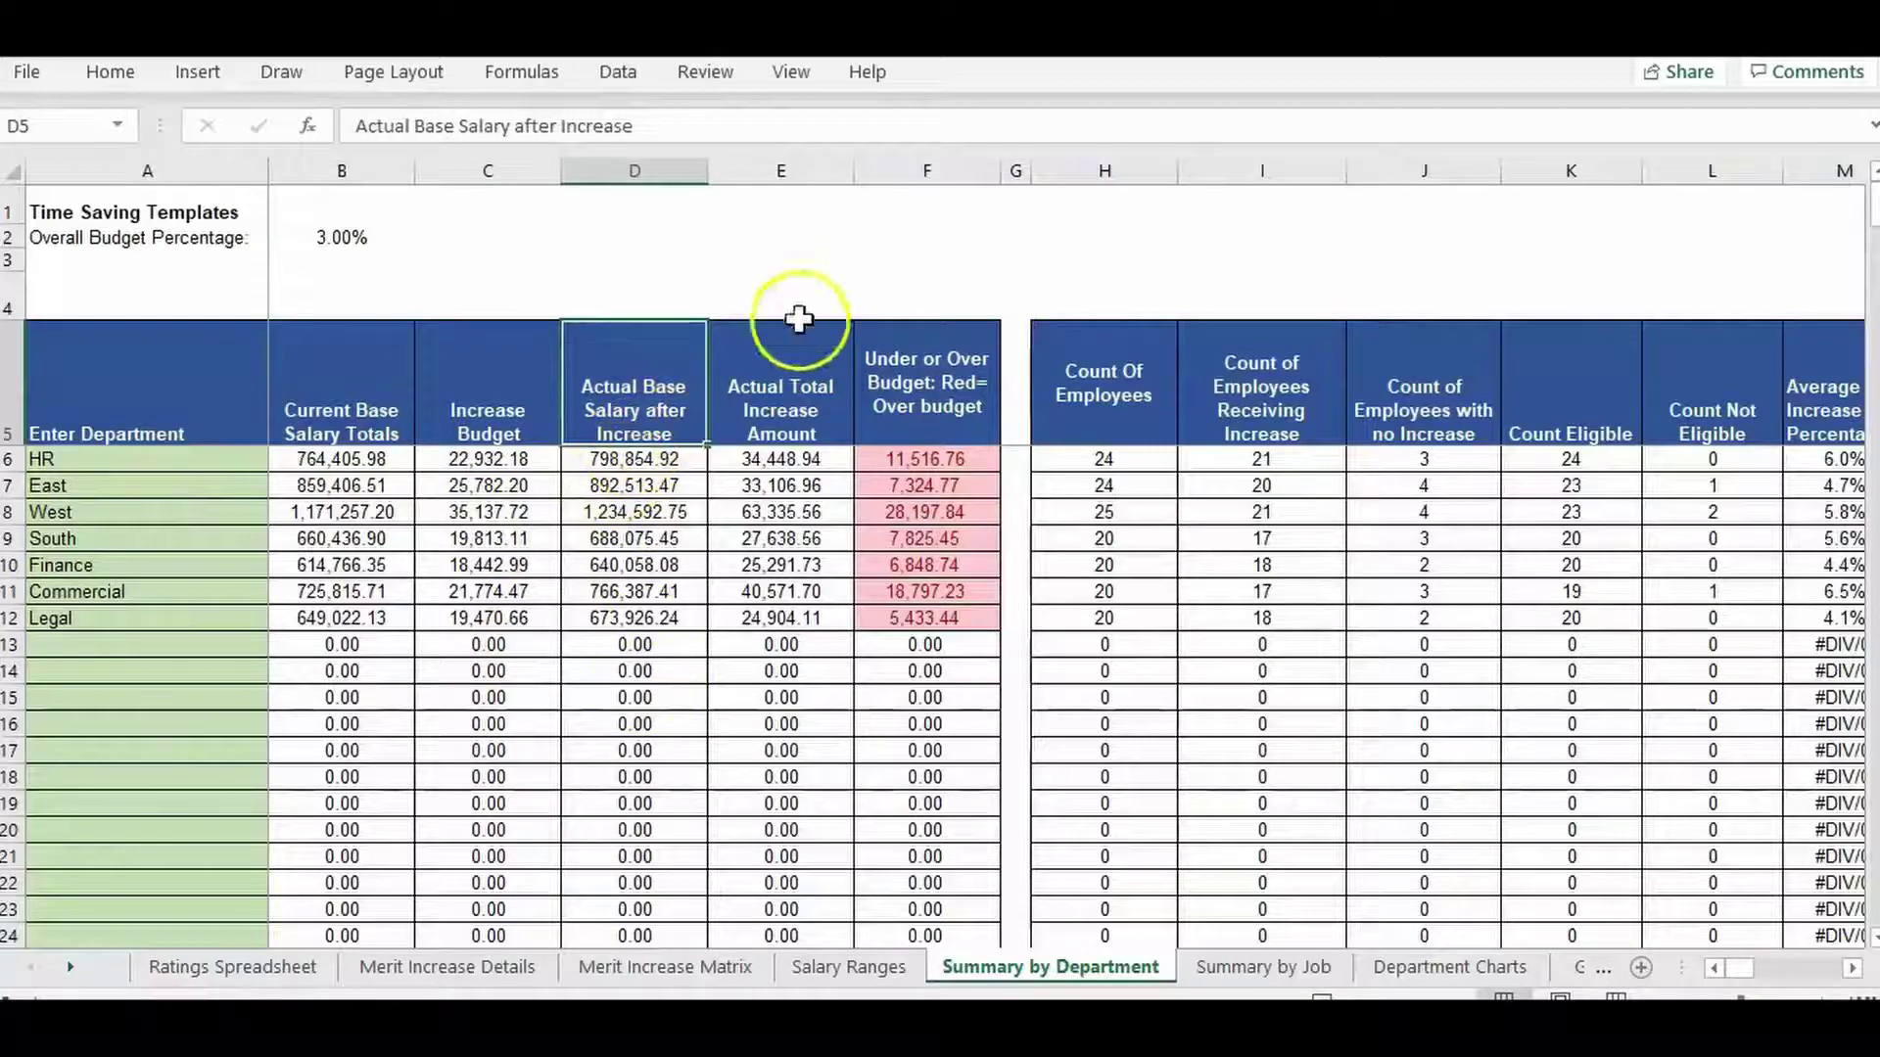
left_click(822, 411)
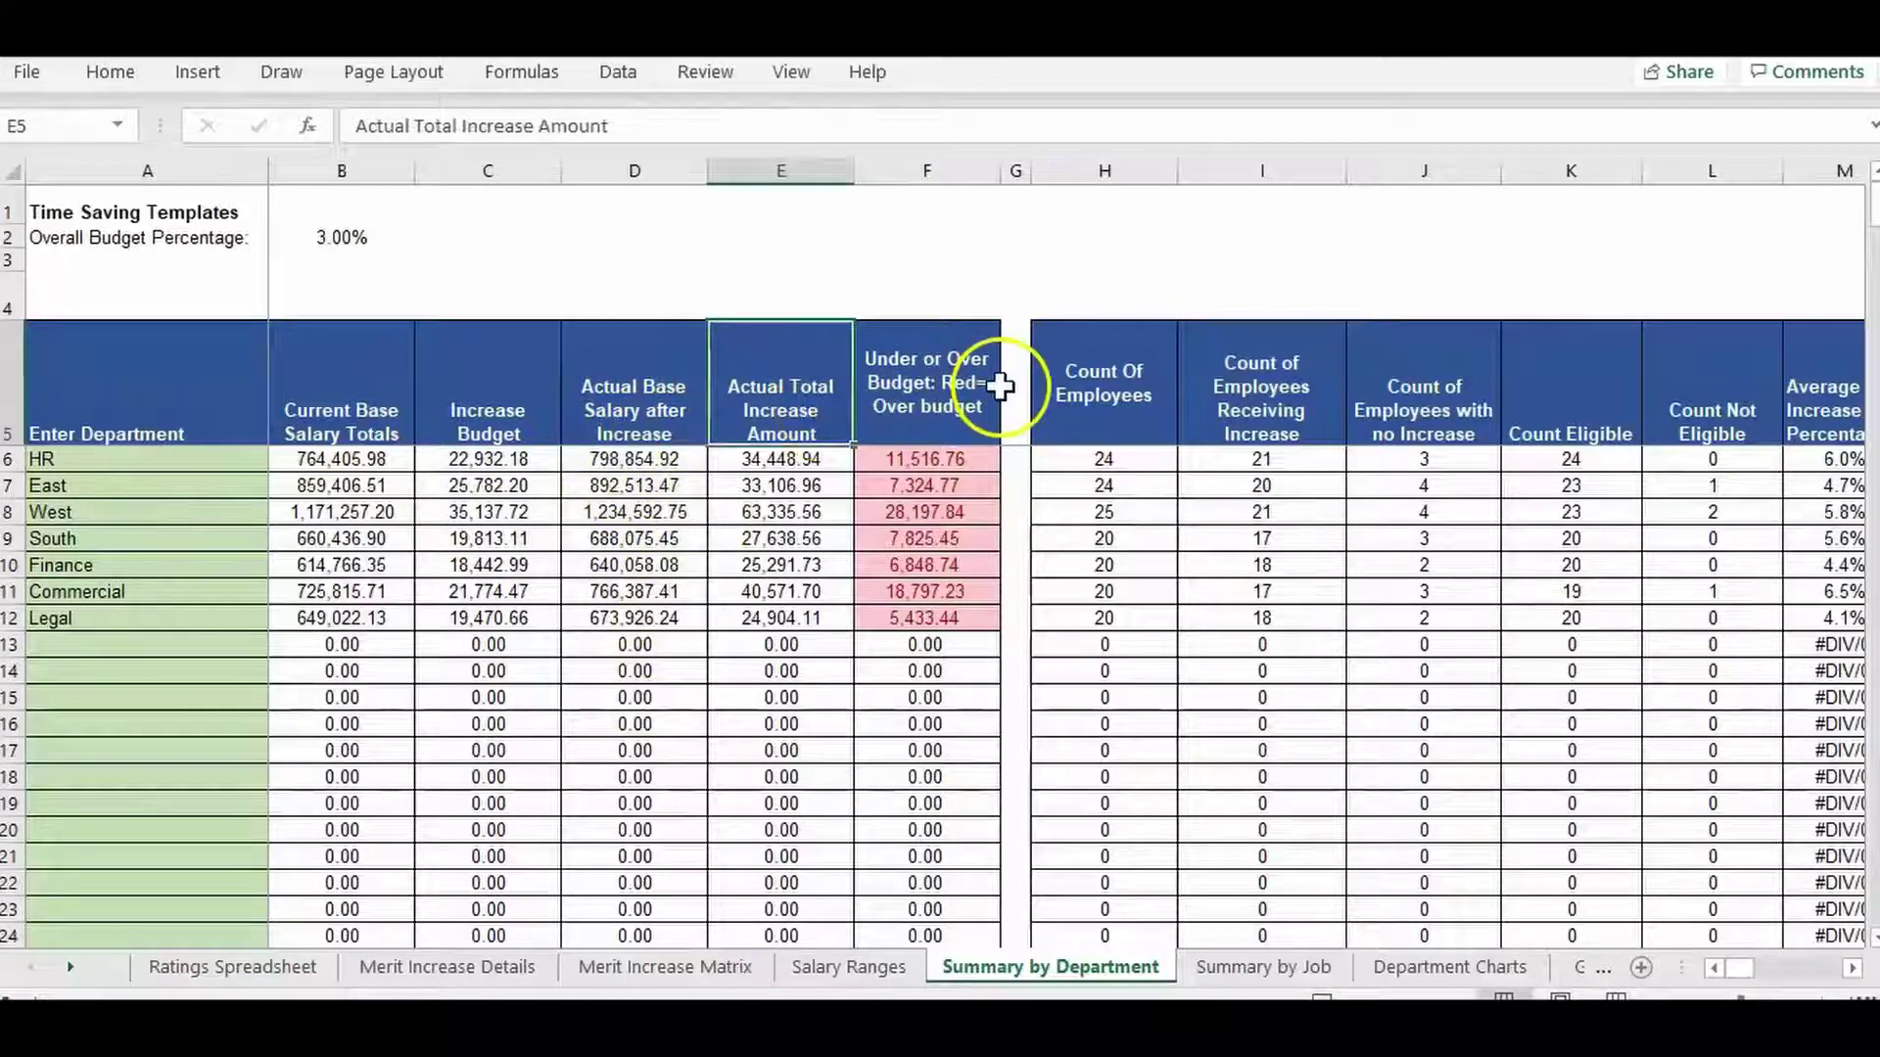
left_click(997, 387)
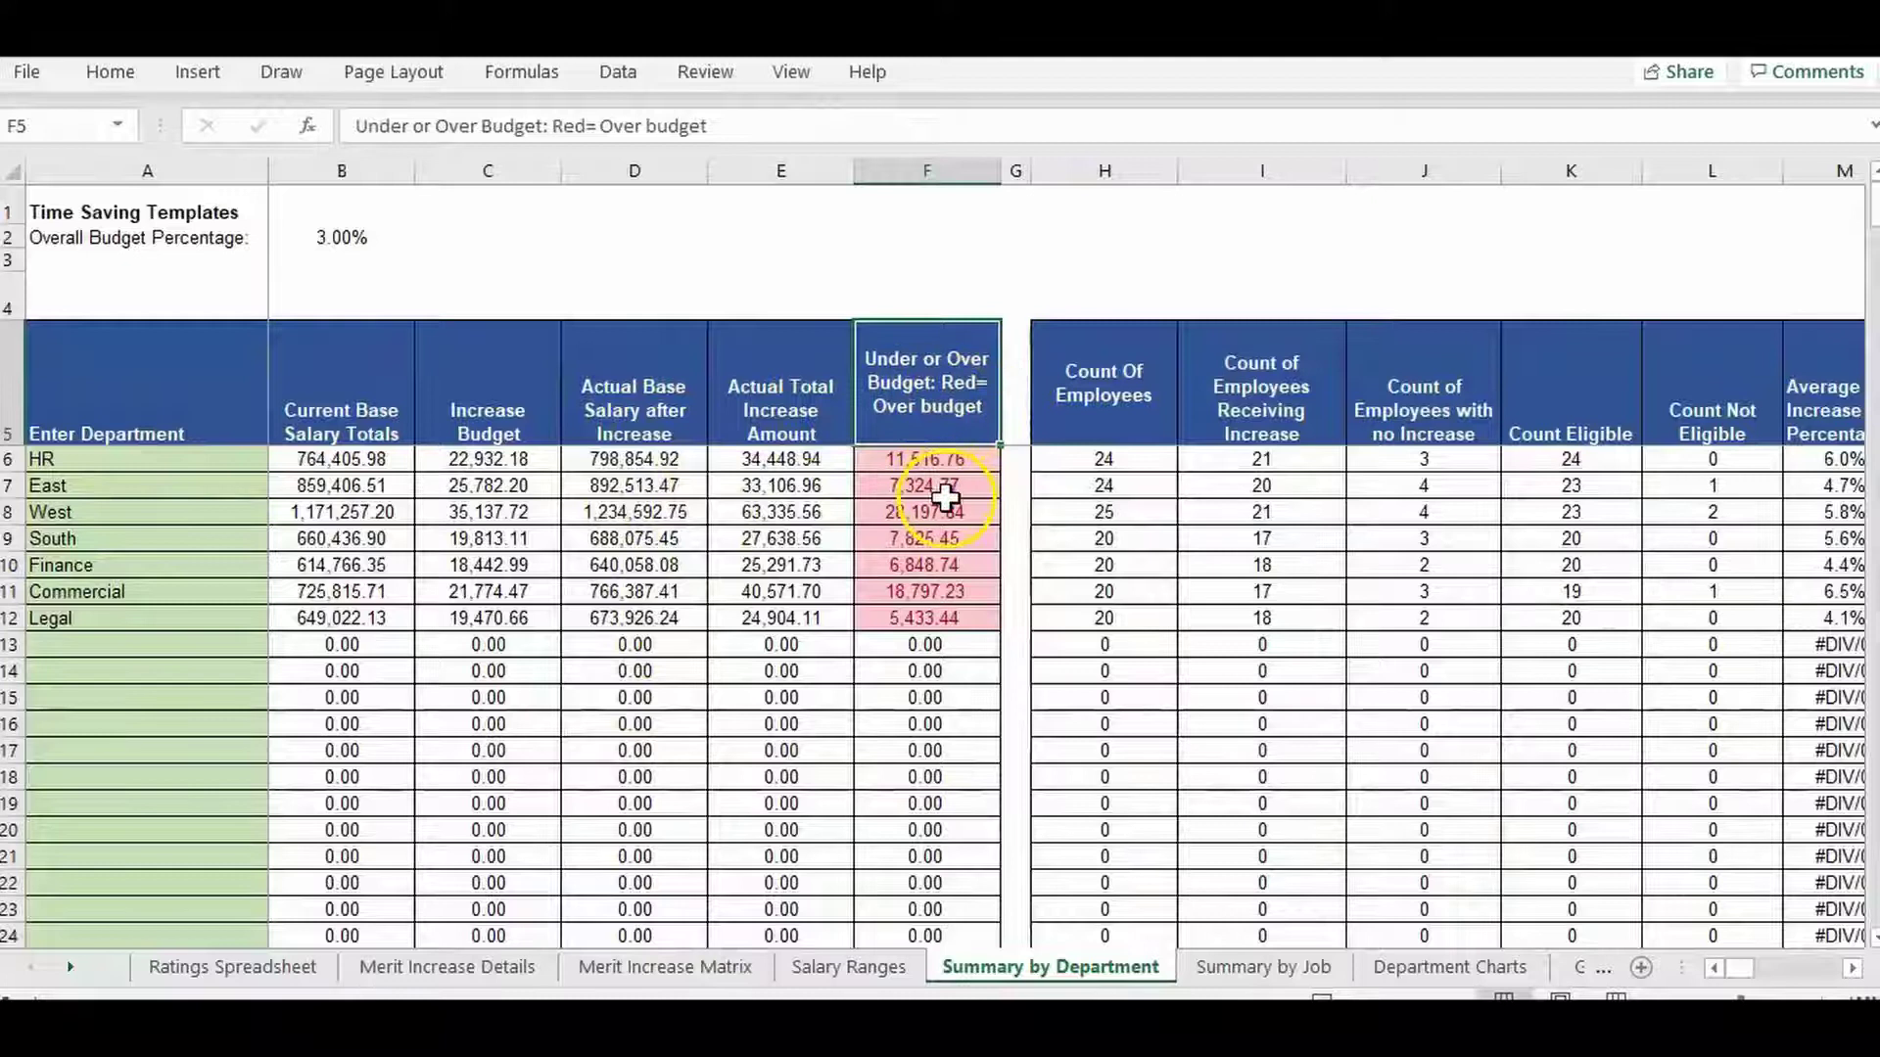
Inspect the Finance row's salary-after-increase and increase amount formulas
key("Down")
key("Down")
key("Down")
key("Down")
key("Down")
key("Left")
key("Left")
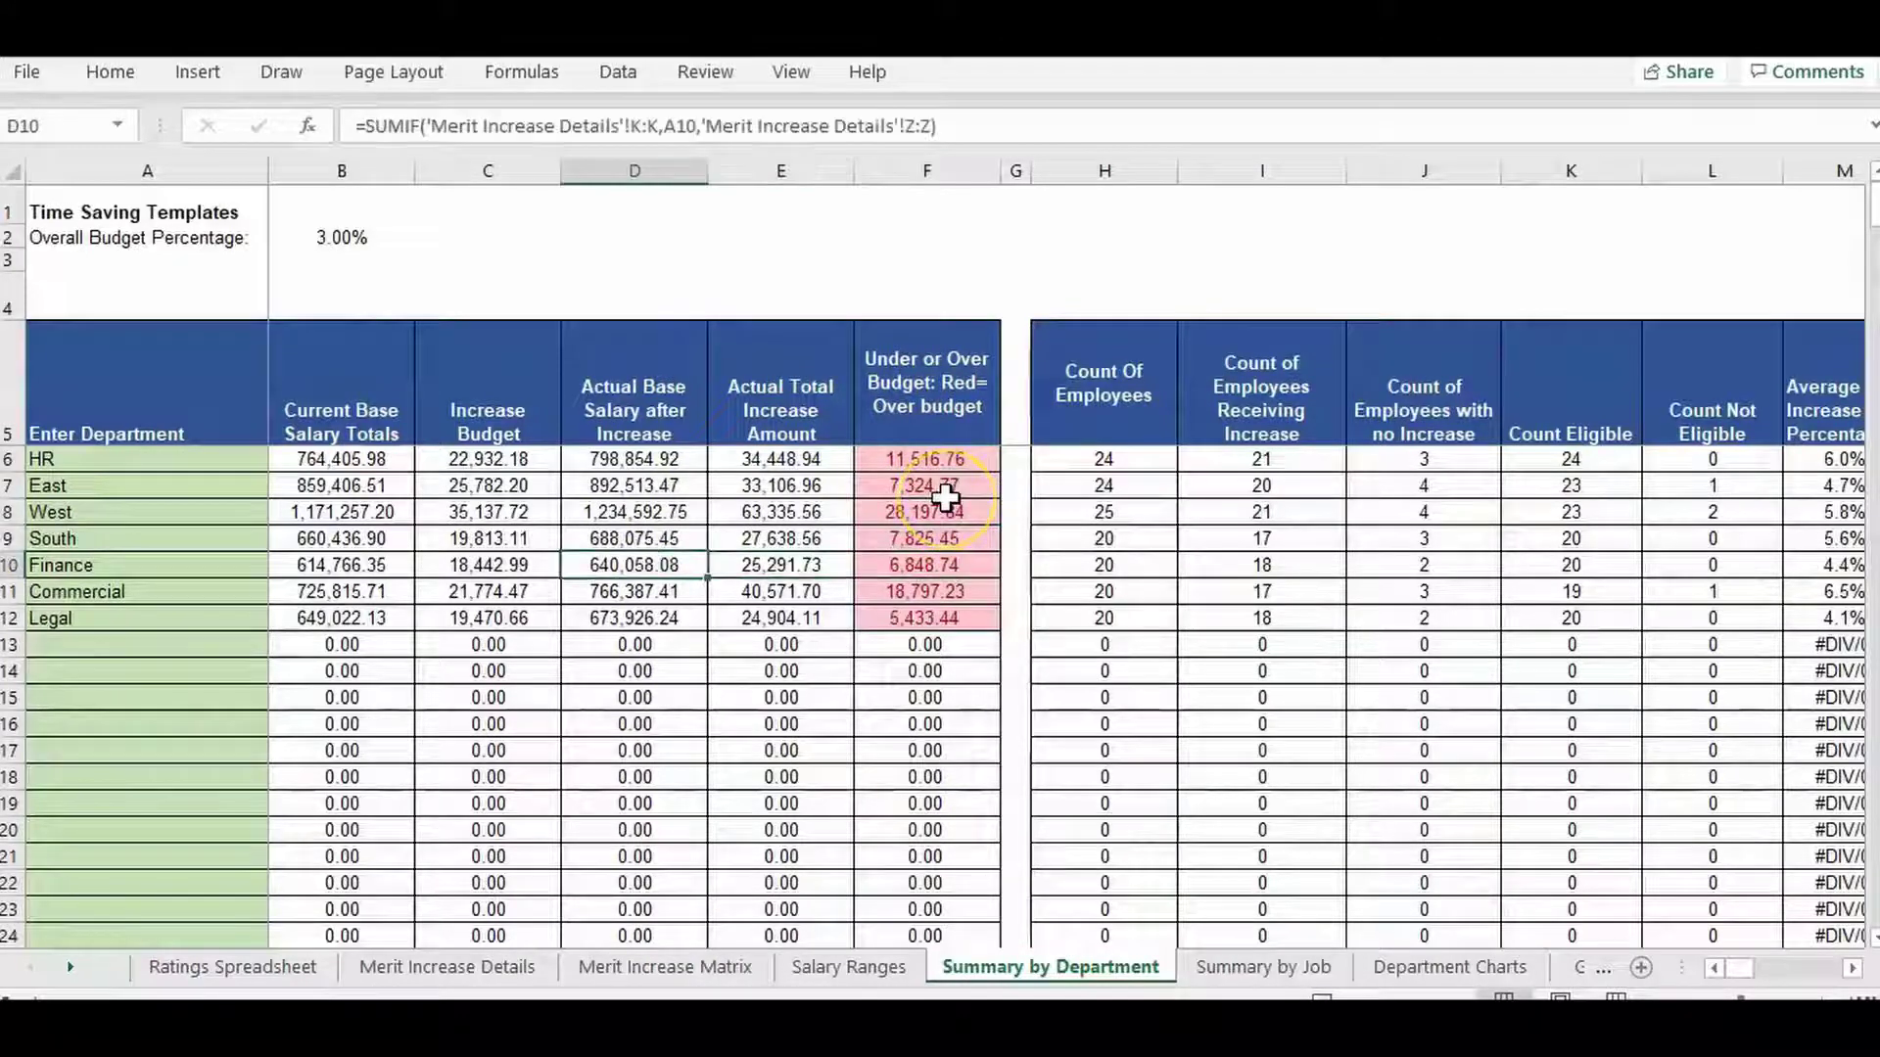
key("Left")
key("Left")
key("Left")
key("Right")
key("Right")
key("Right")
key("Right")
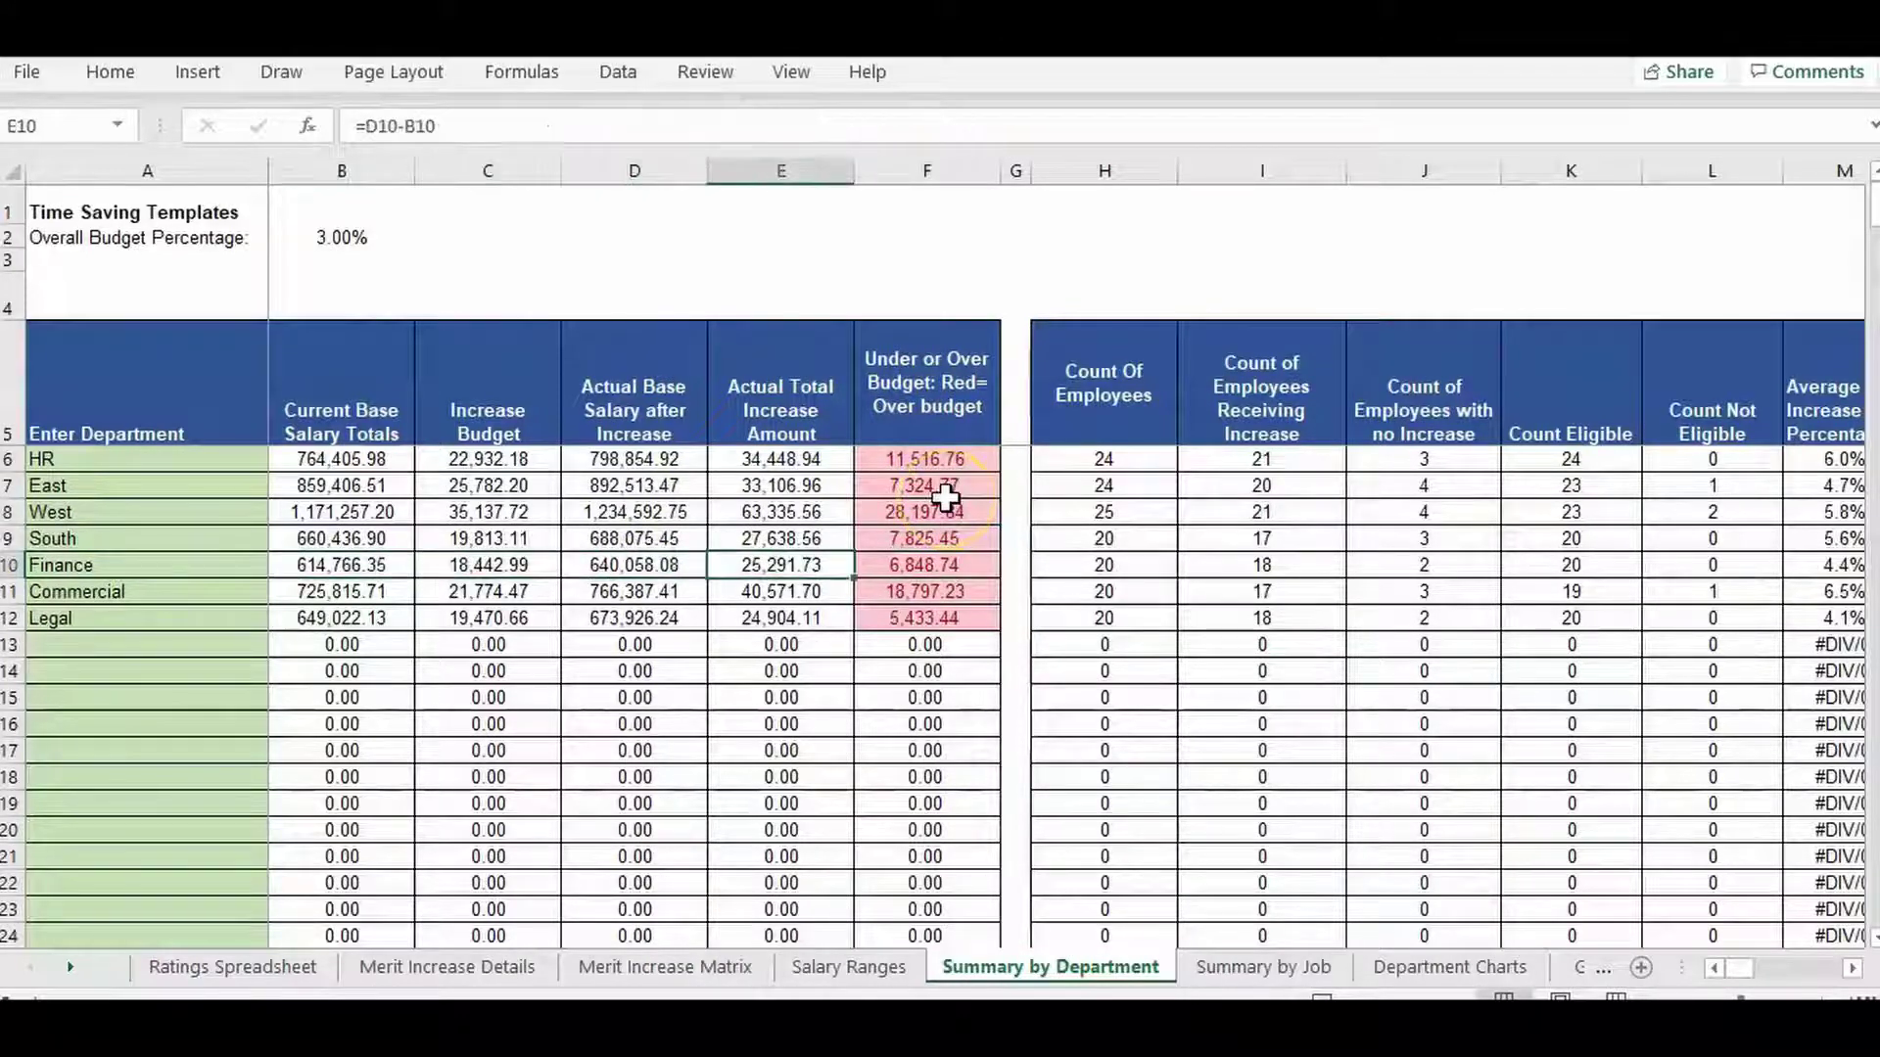
key("Right")
key("Up")
Review the Merit Increase Details job title, market position and proposed merit percentage columns
key("ctrl+Page_Up")
key("ctrl+Page_Up")
key("ctrl+Page_Up")
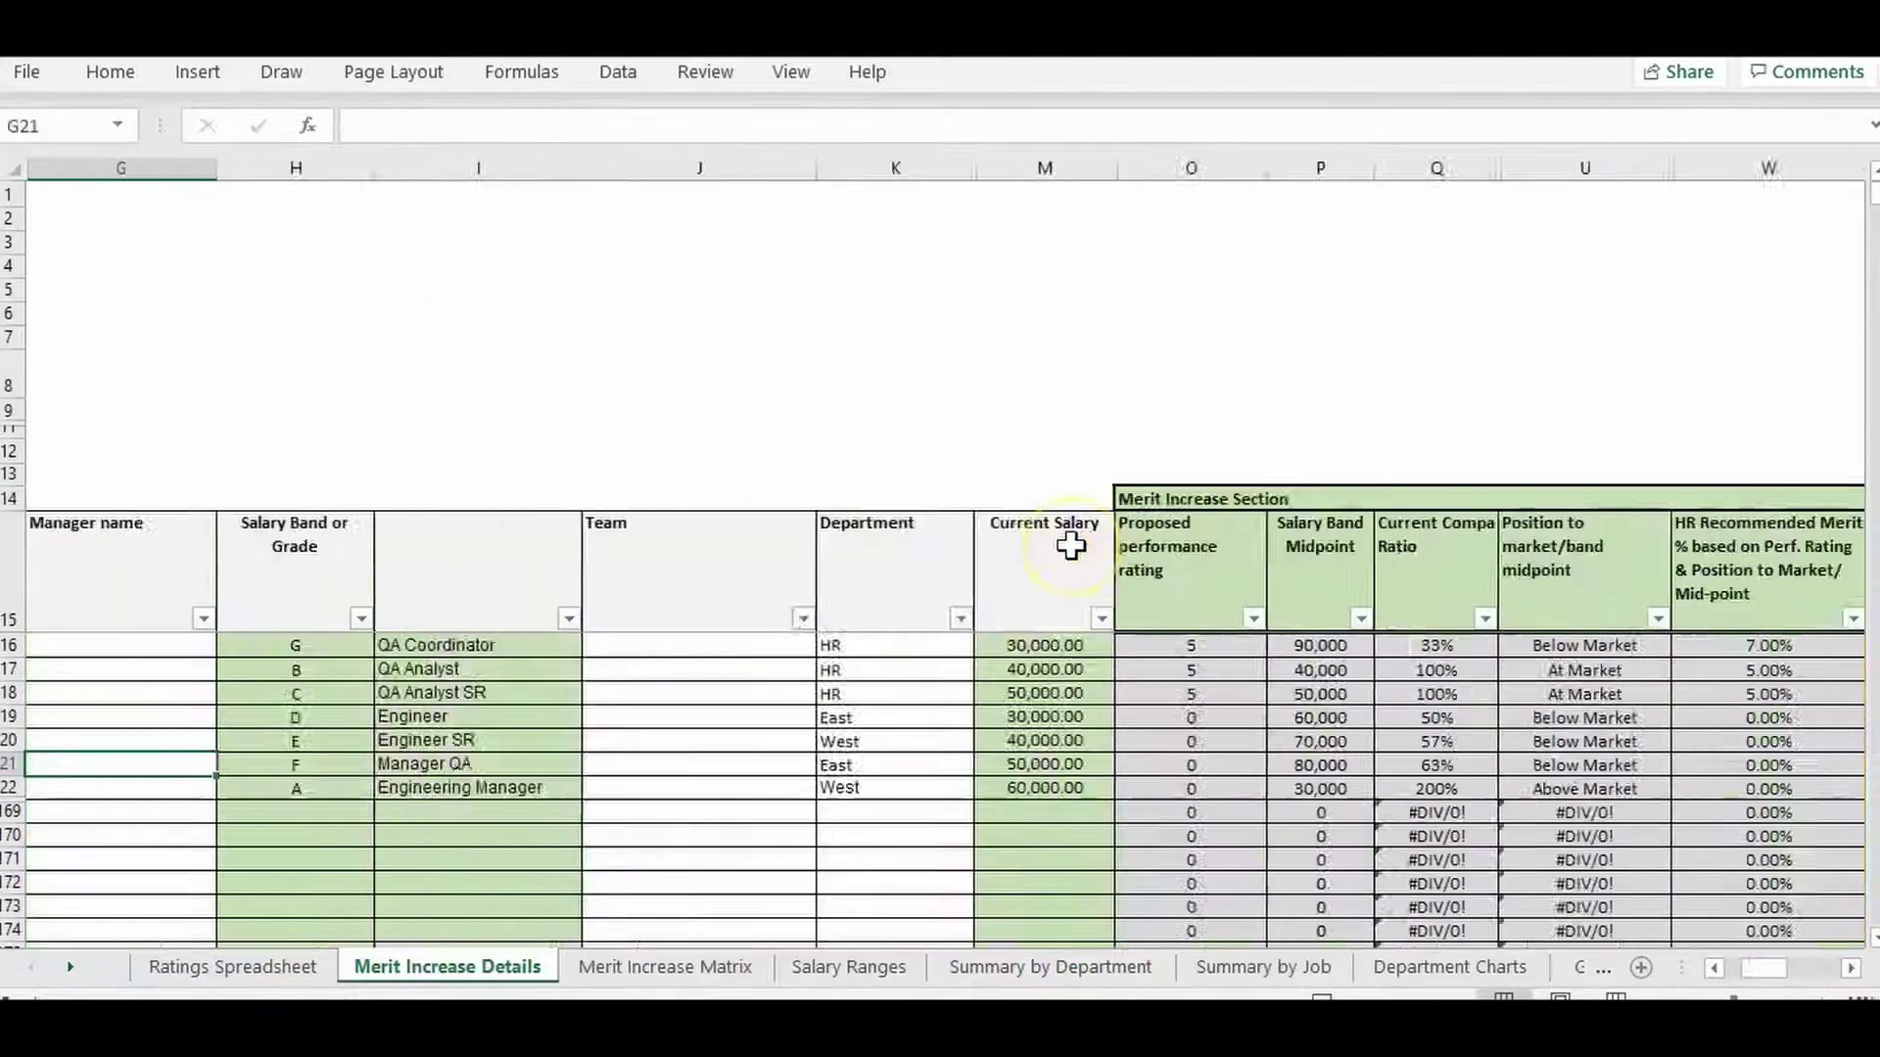
key("Home")
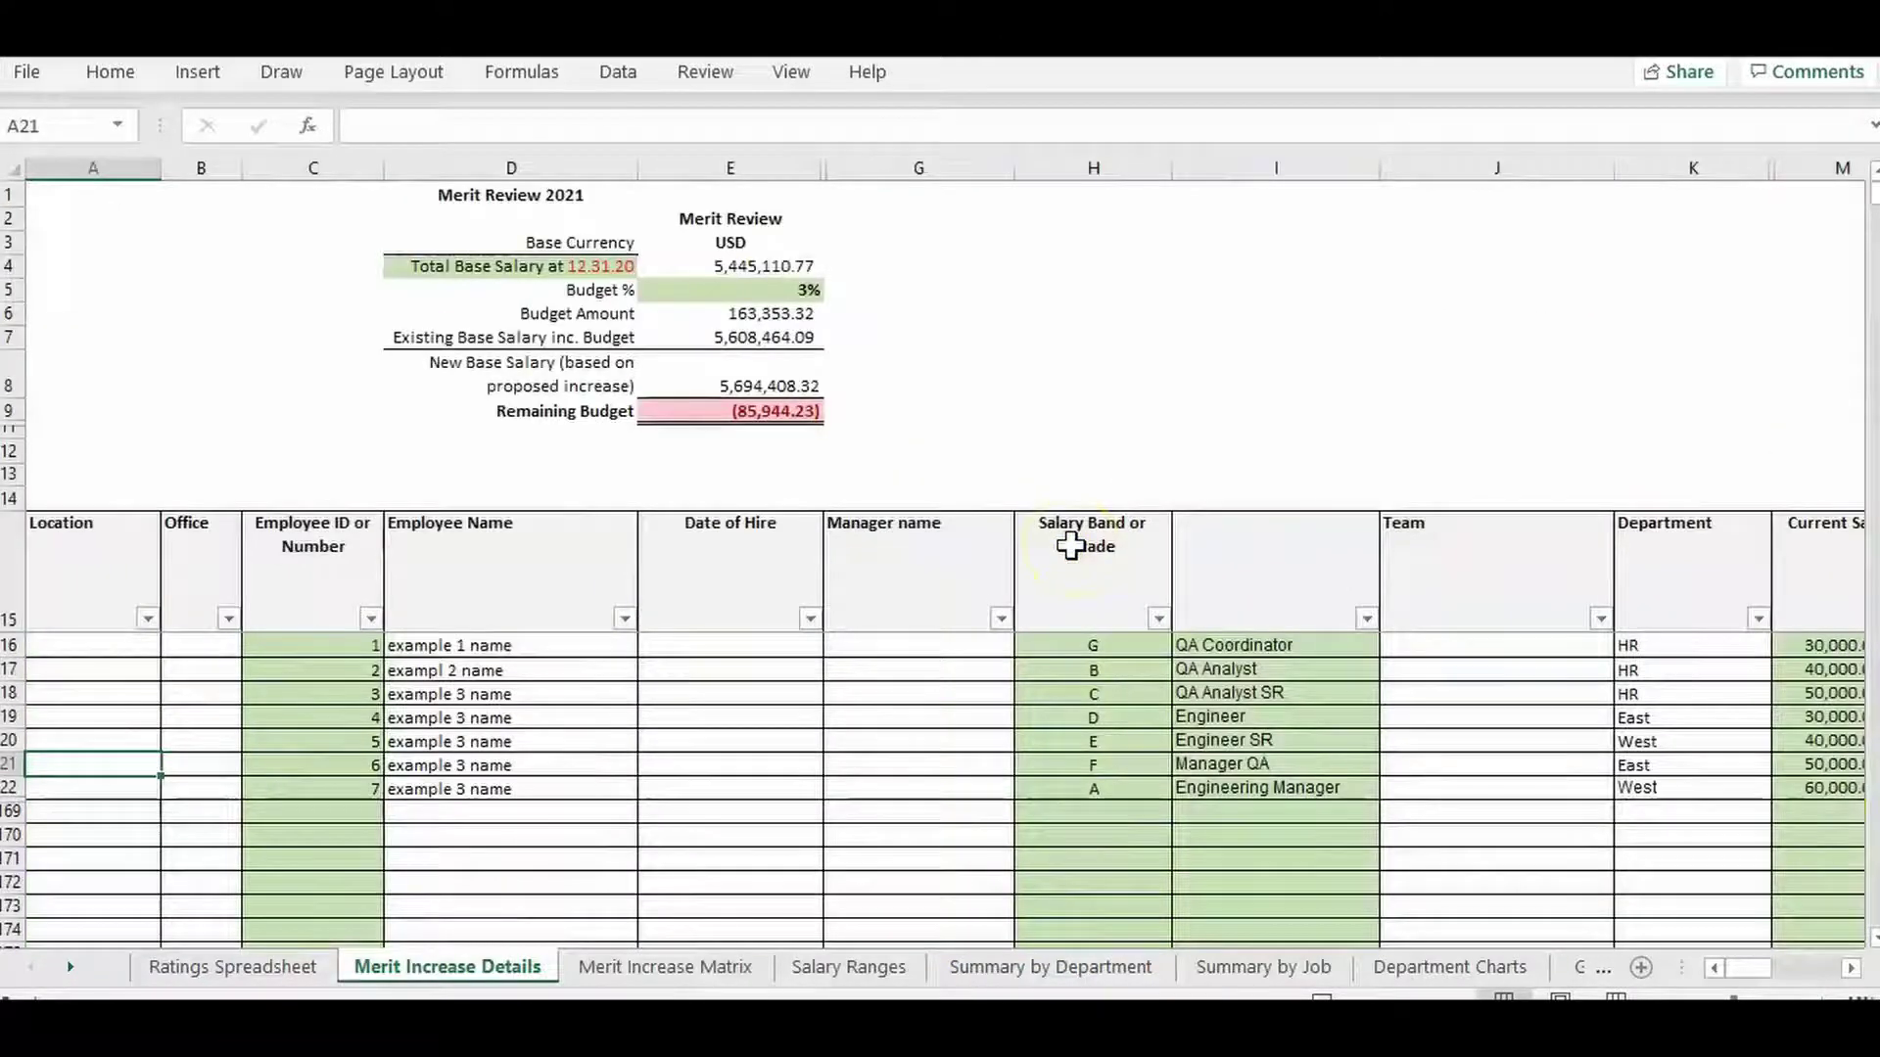
left_click(1227, 579)
key("Right")
key("Right")
key("Right")
key("Right")
key("Right")
key("Right")
key("Right")
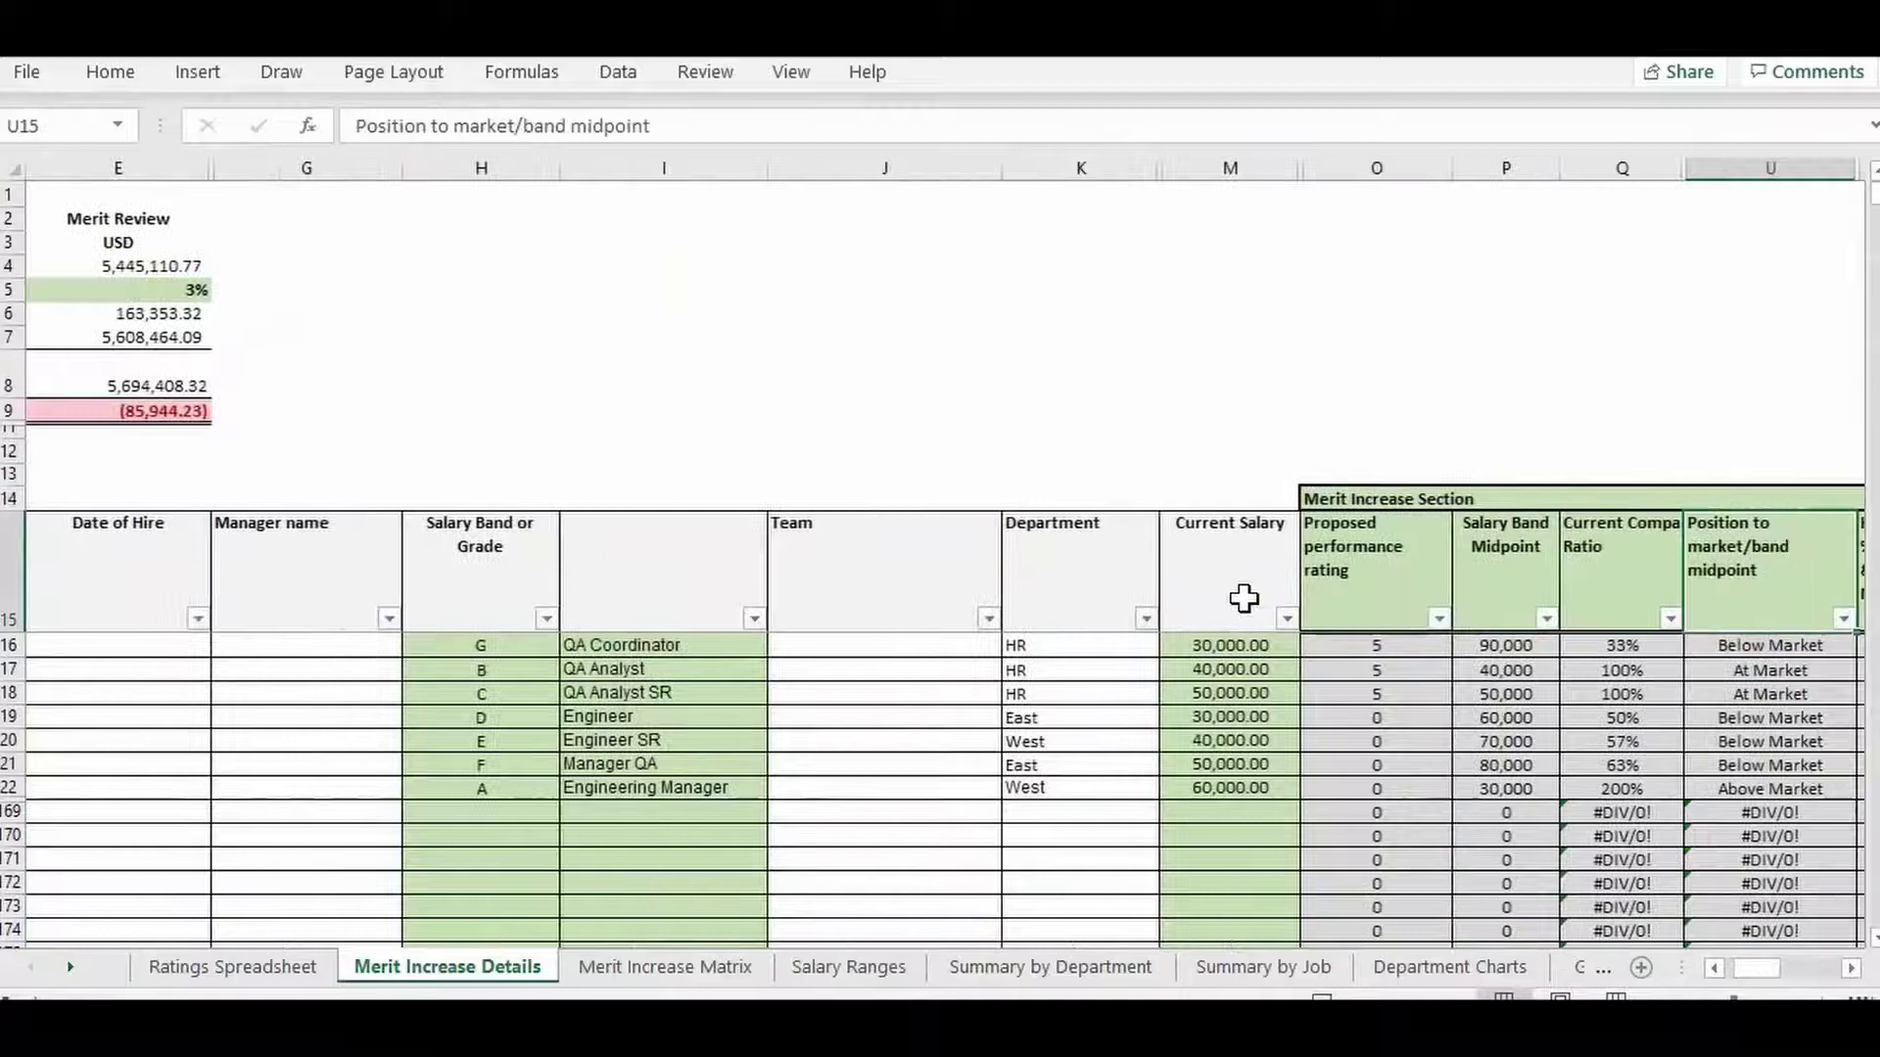
key("Right")
key("Right")
key("Down")
key("Down")
key("Down")
key("Up")
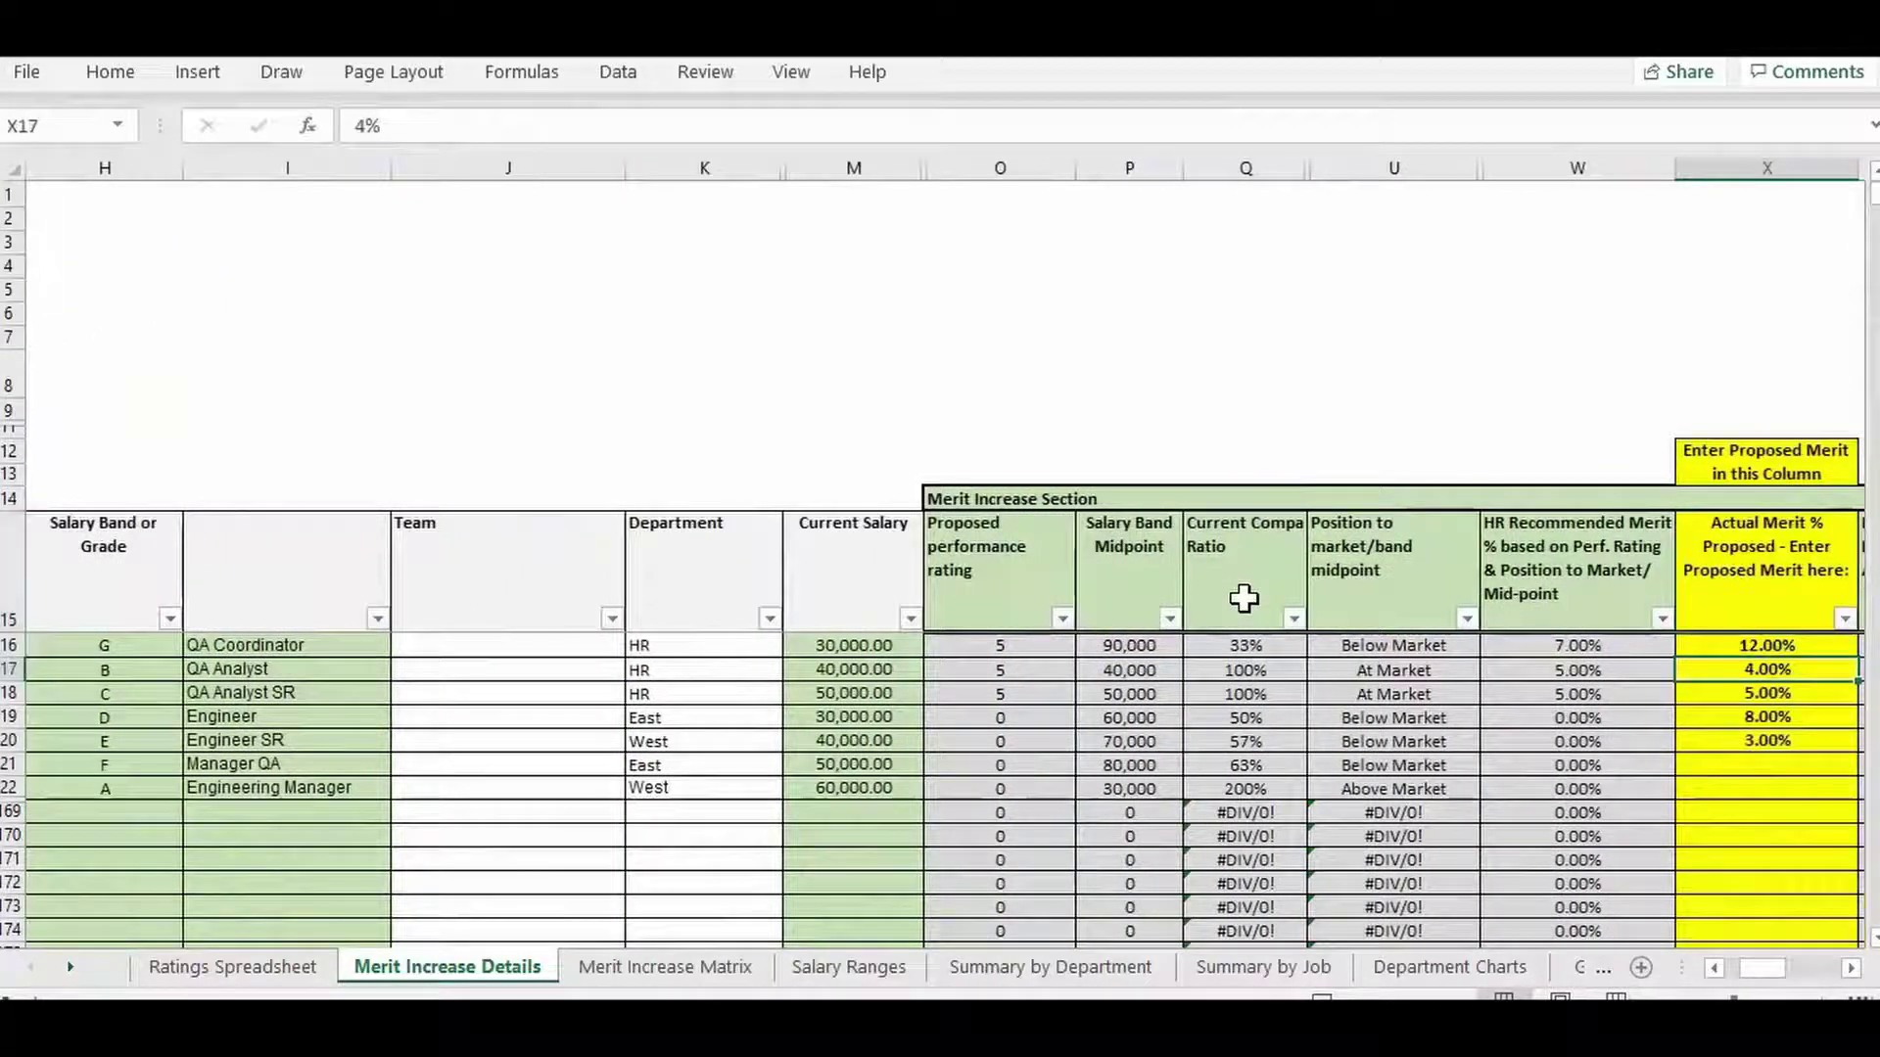
key("Up")
key("Up")
key("Up")
key("Up")
key("Left")
key("Left")
key("Left")
key("Left")
key("Left")
key("Left")
key("Left")
key("Left")
key("Left")
key("Left")
key("Left")
key("Left")
key("Left")
key("Left")
key("Left")
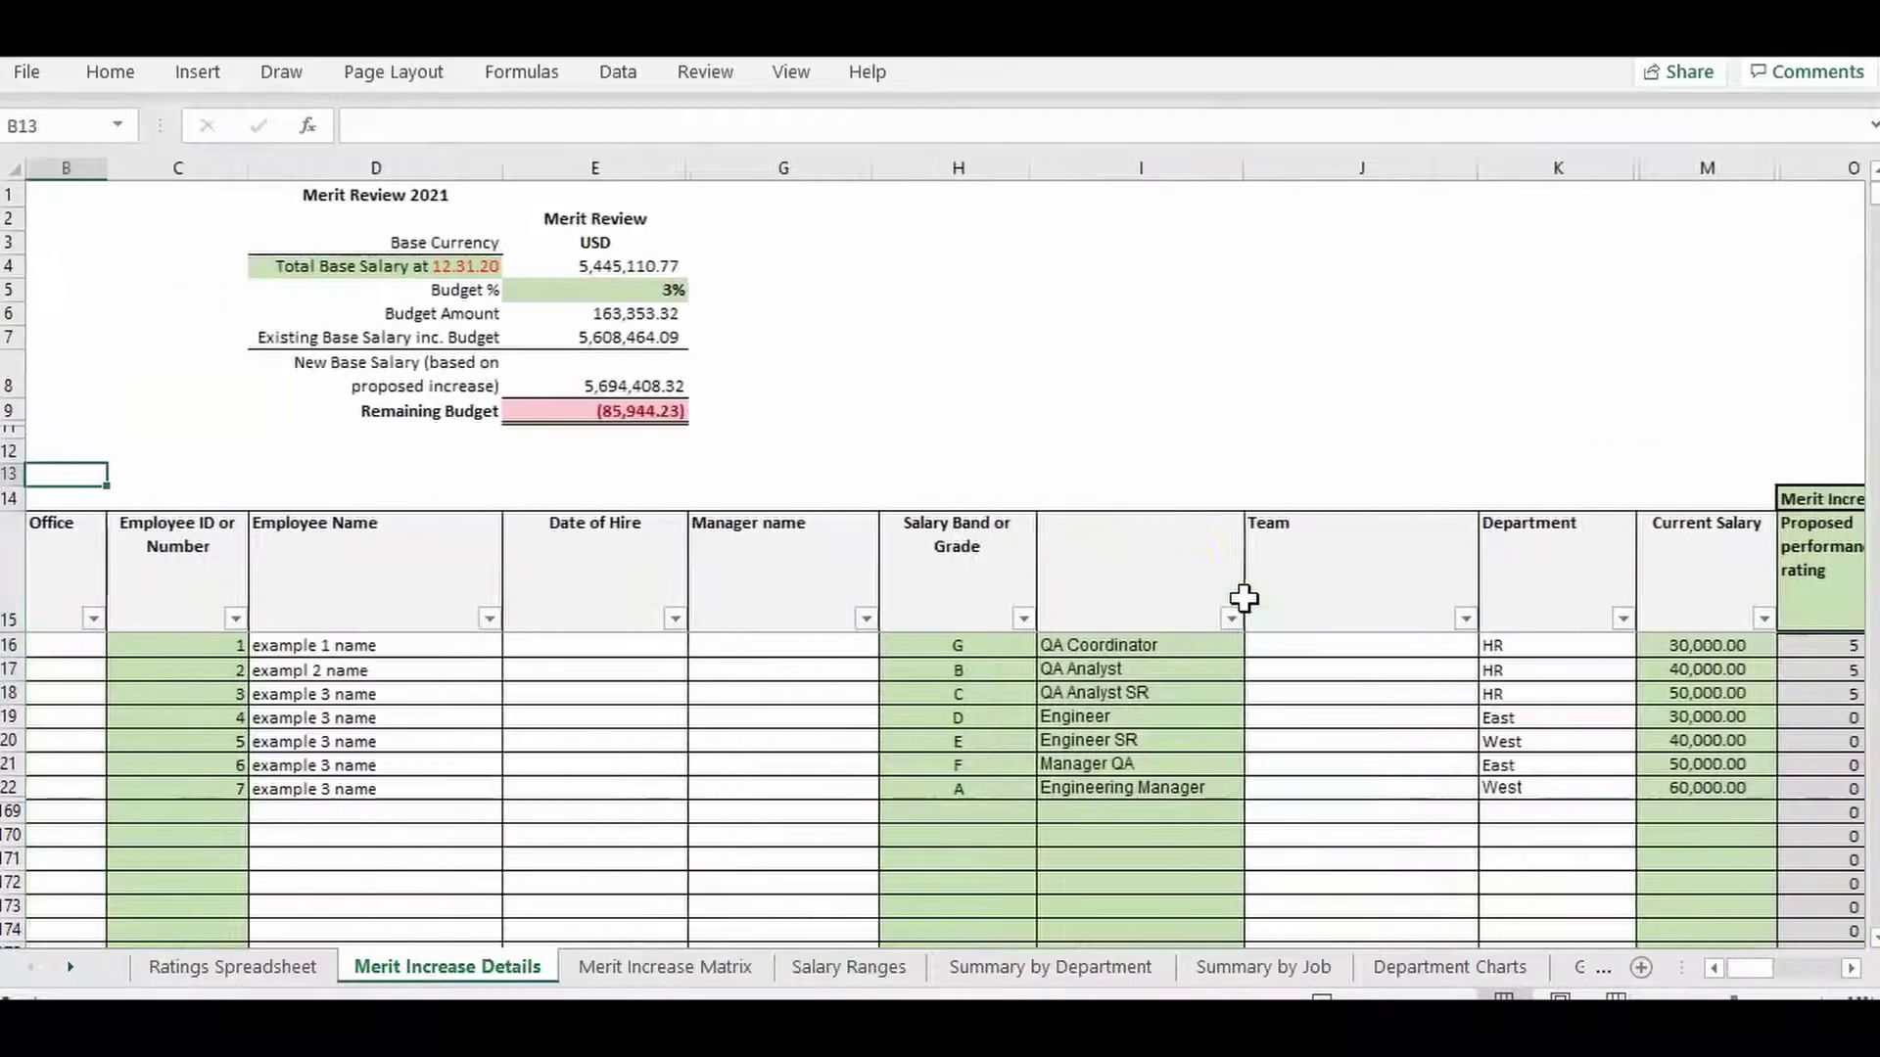
Change Budget % to 5% and check the recalculated Remaining Budget
double_click(626, 289)
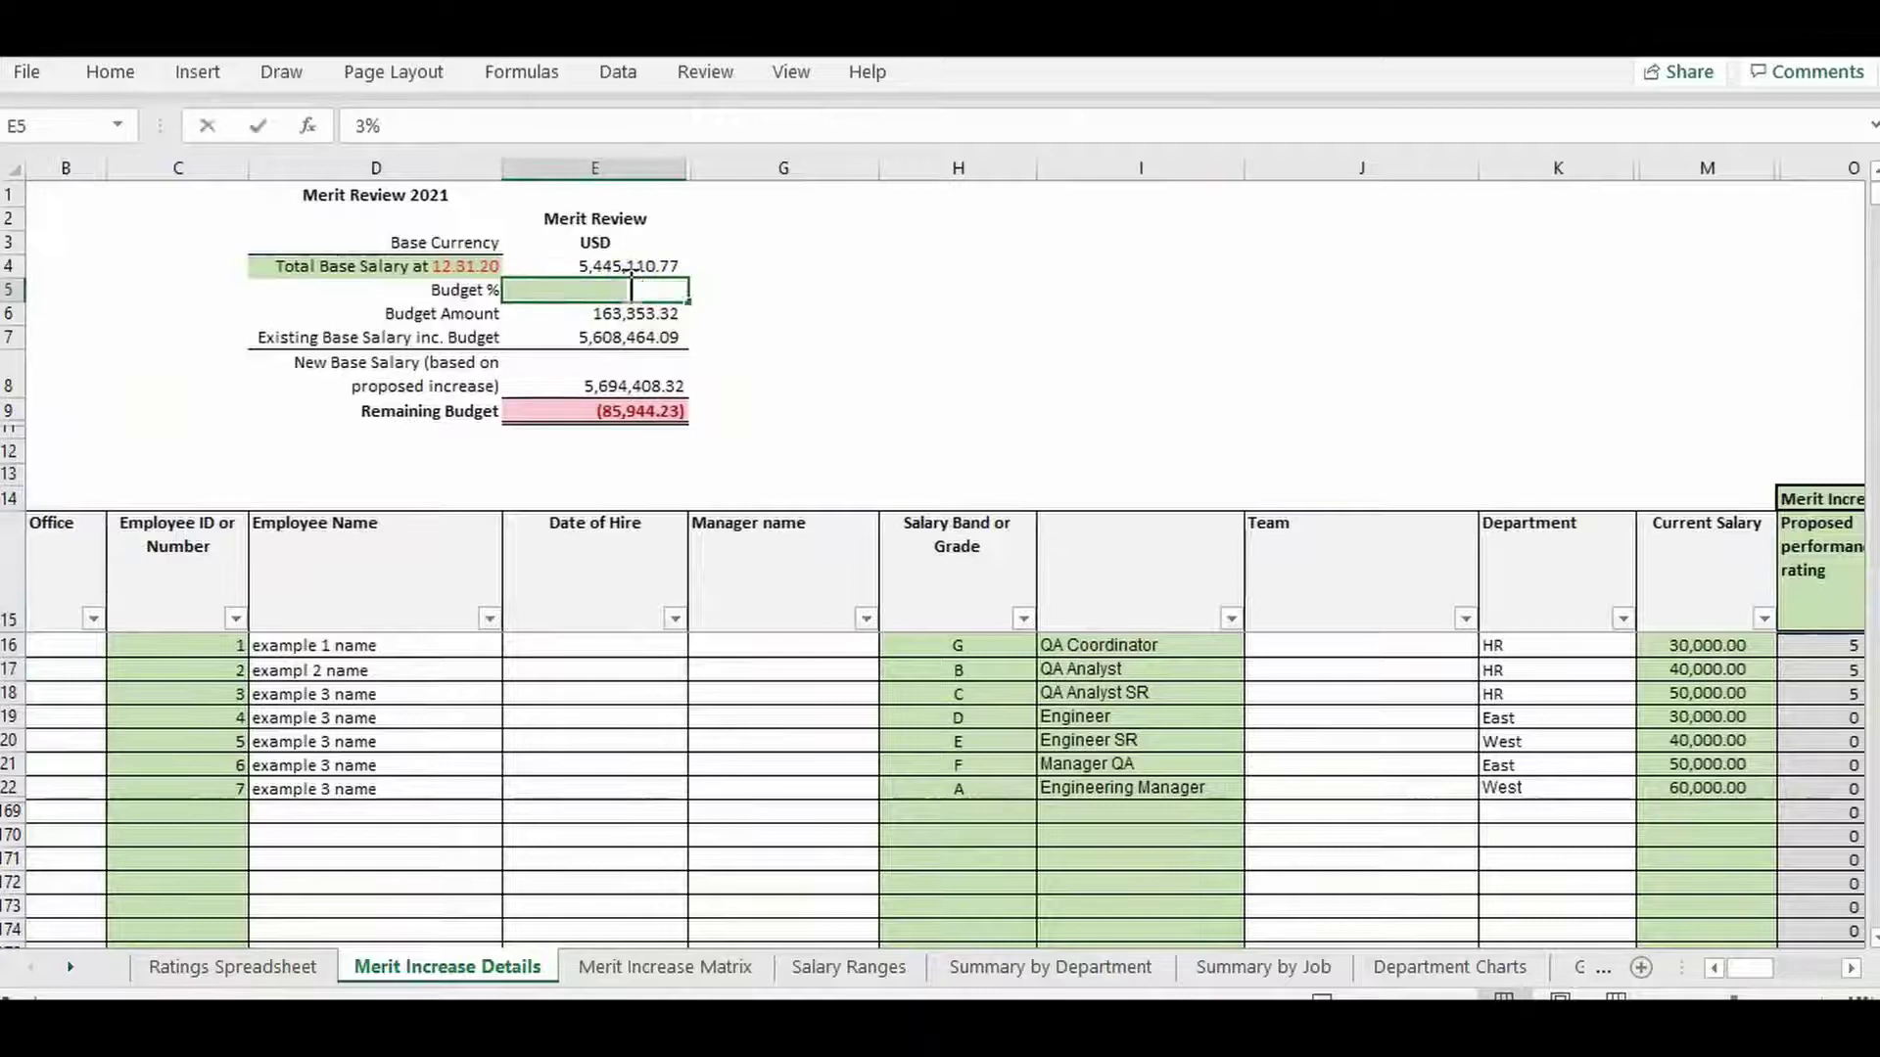
key("BackSpace")
key("BackSpace")
type("5%")
left_click(786, 315)
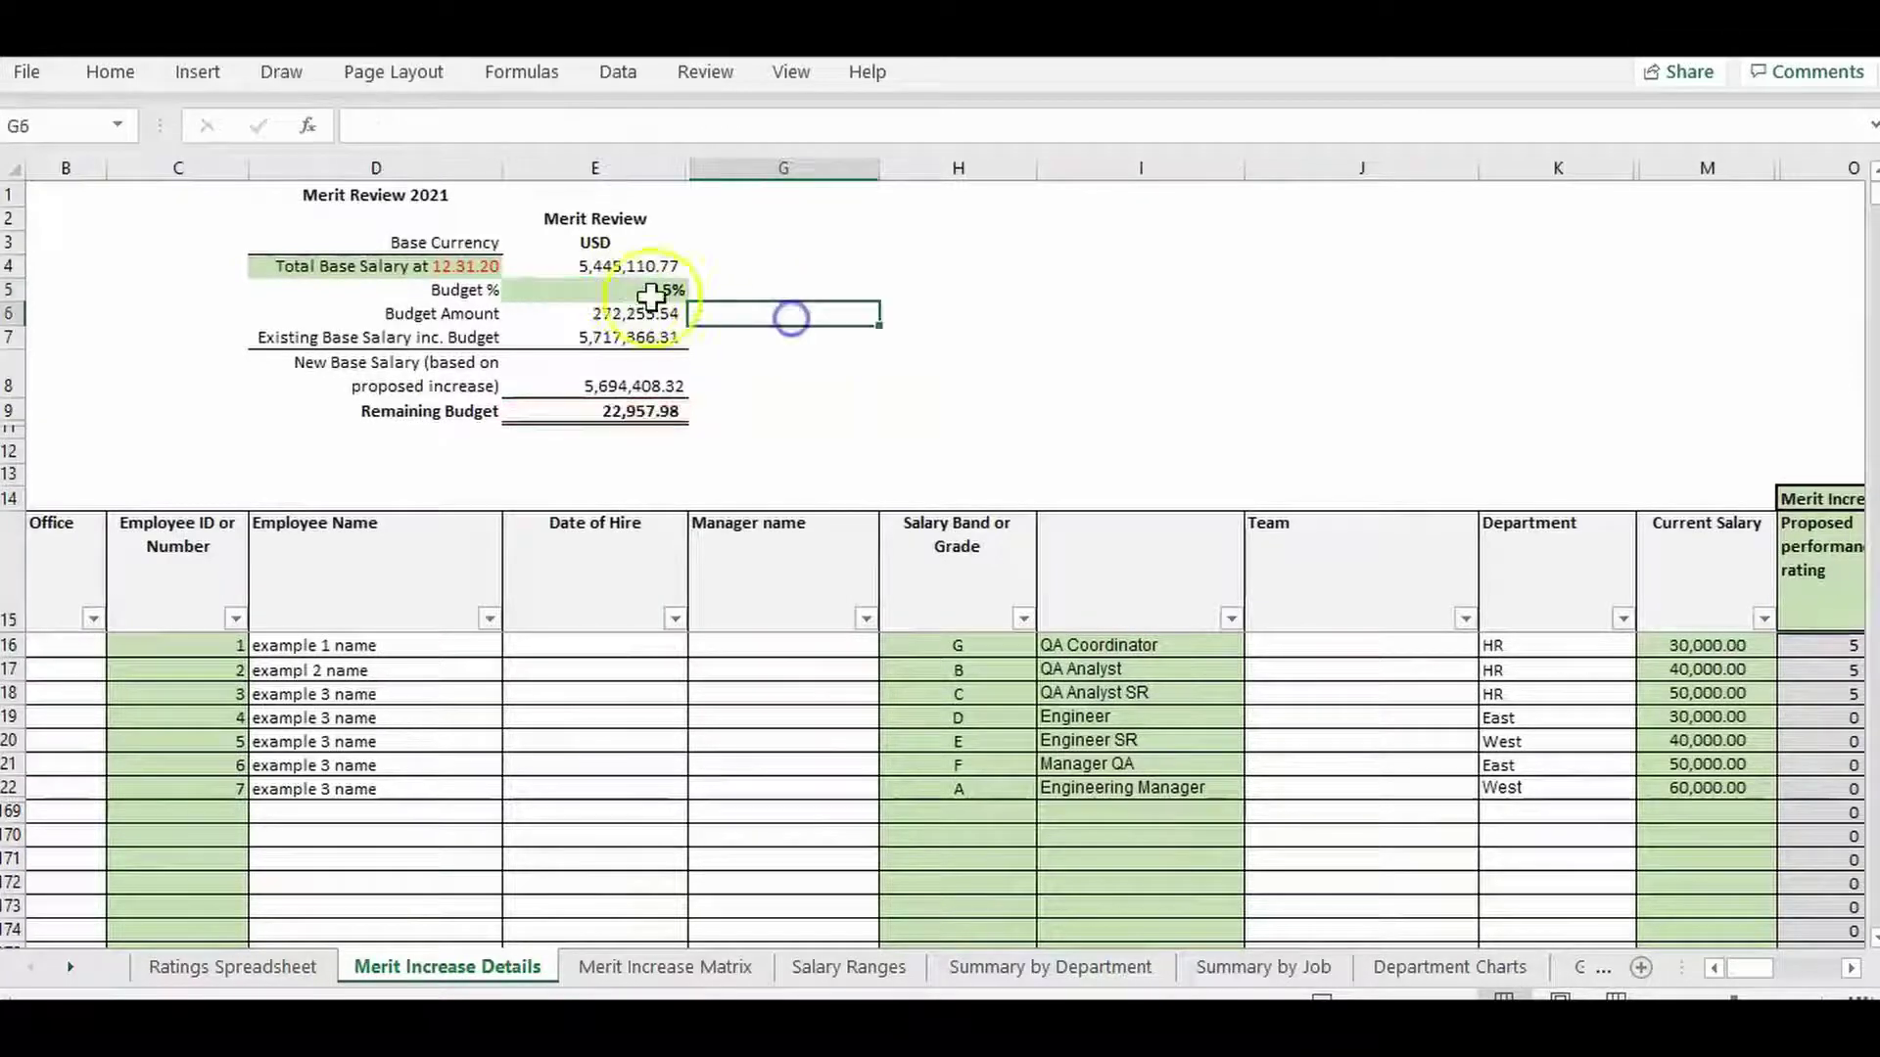
left_click(626, 289)
left_click(654, 412)
left_click(730, 413)
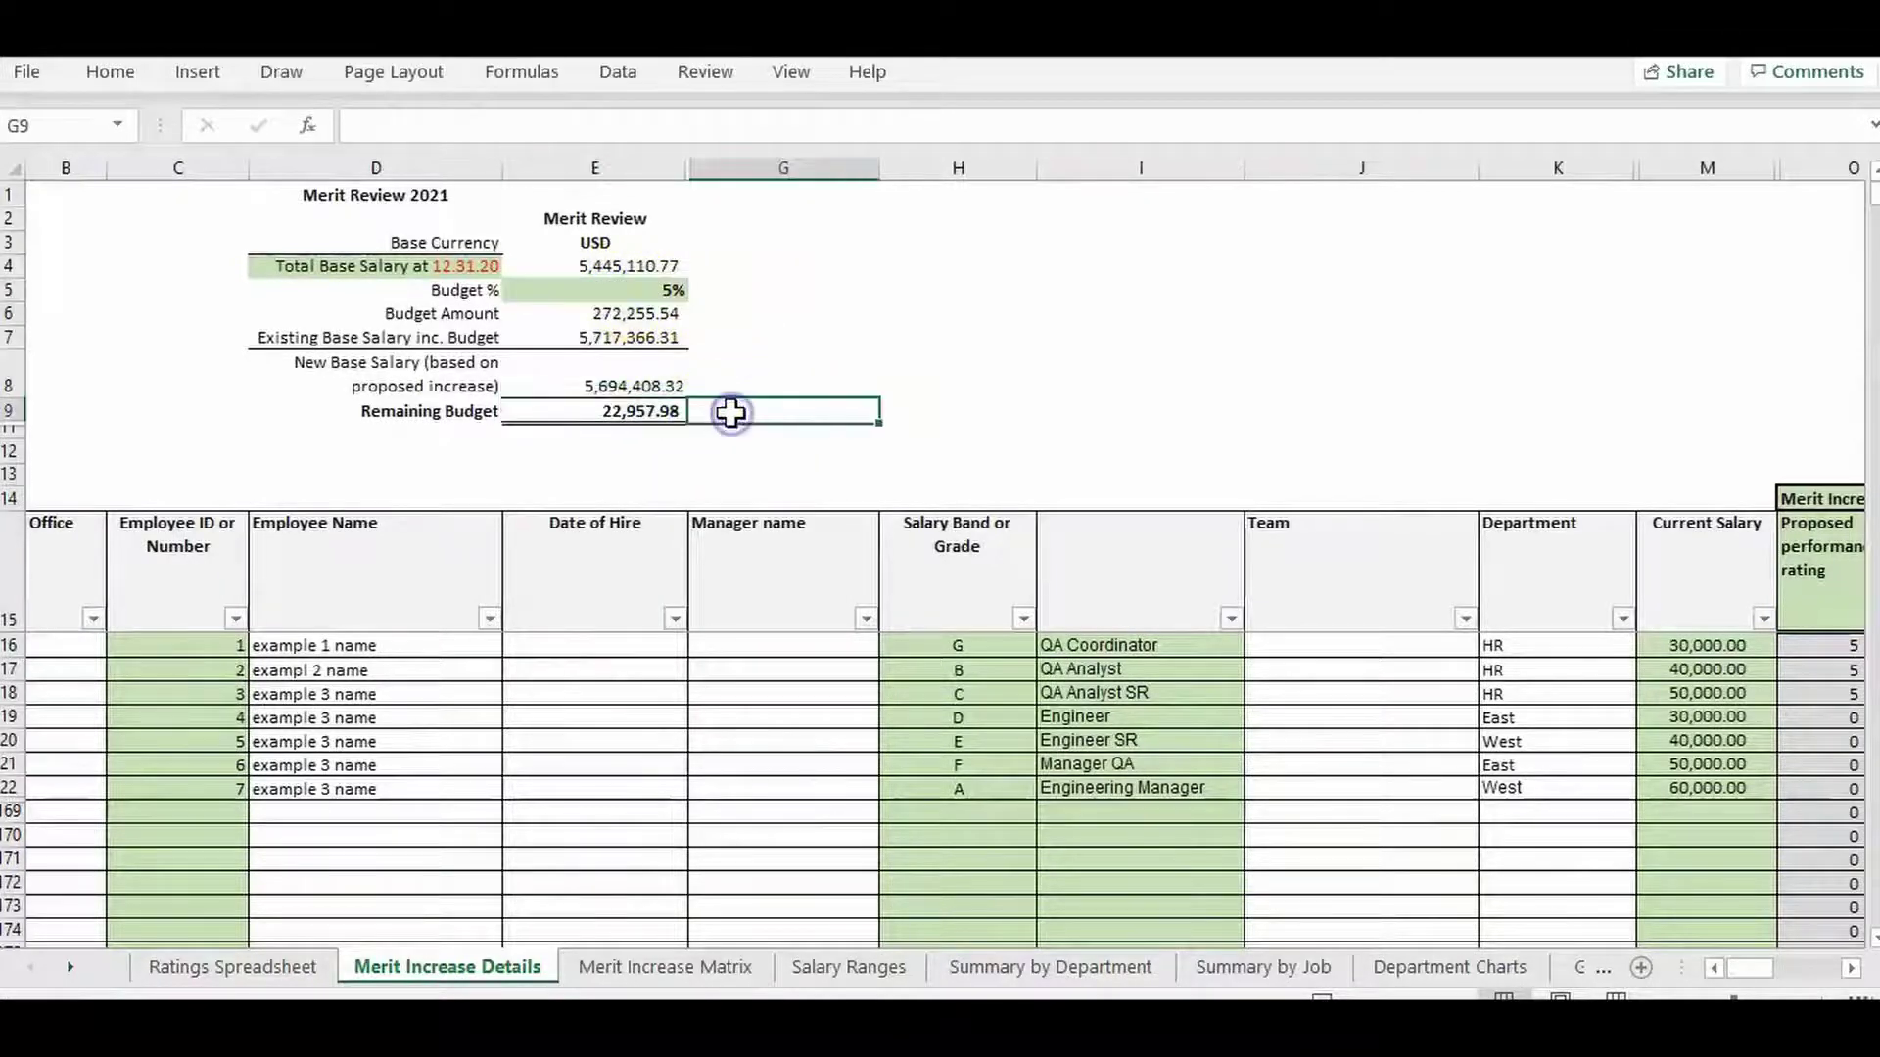
left_click(1088, 969)
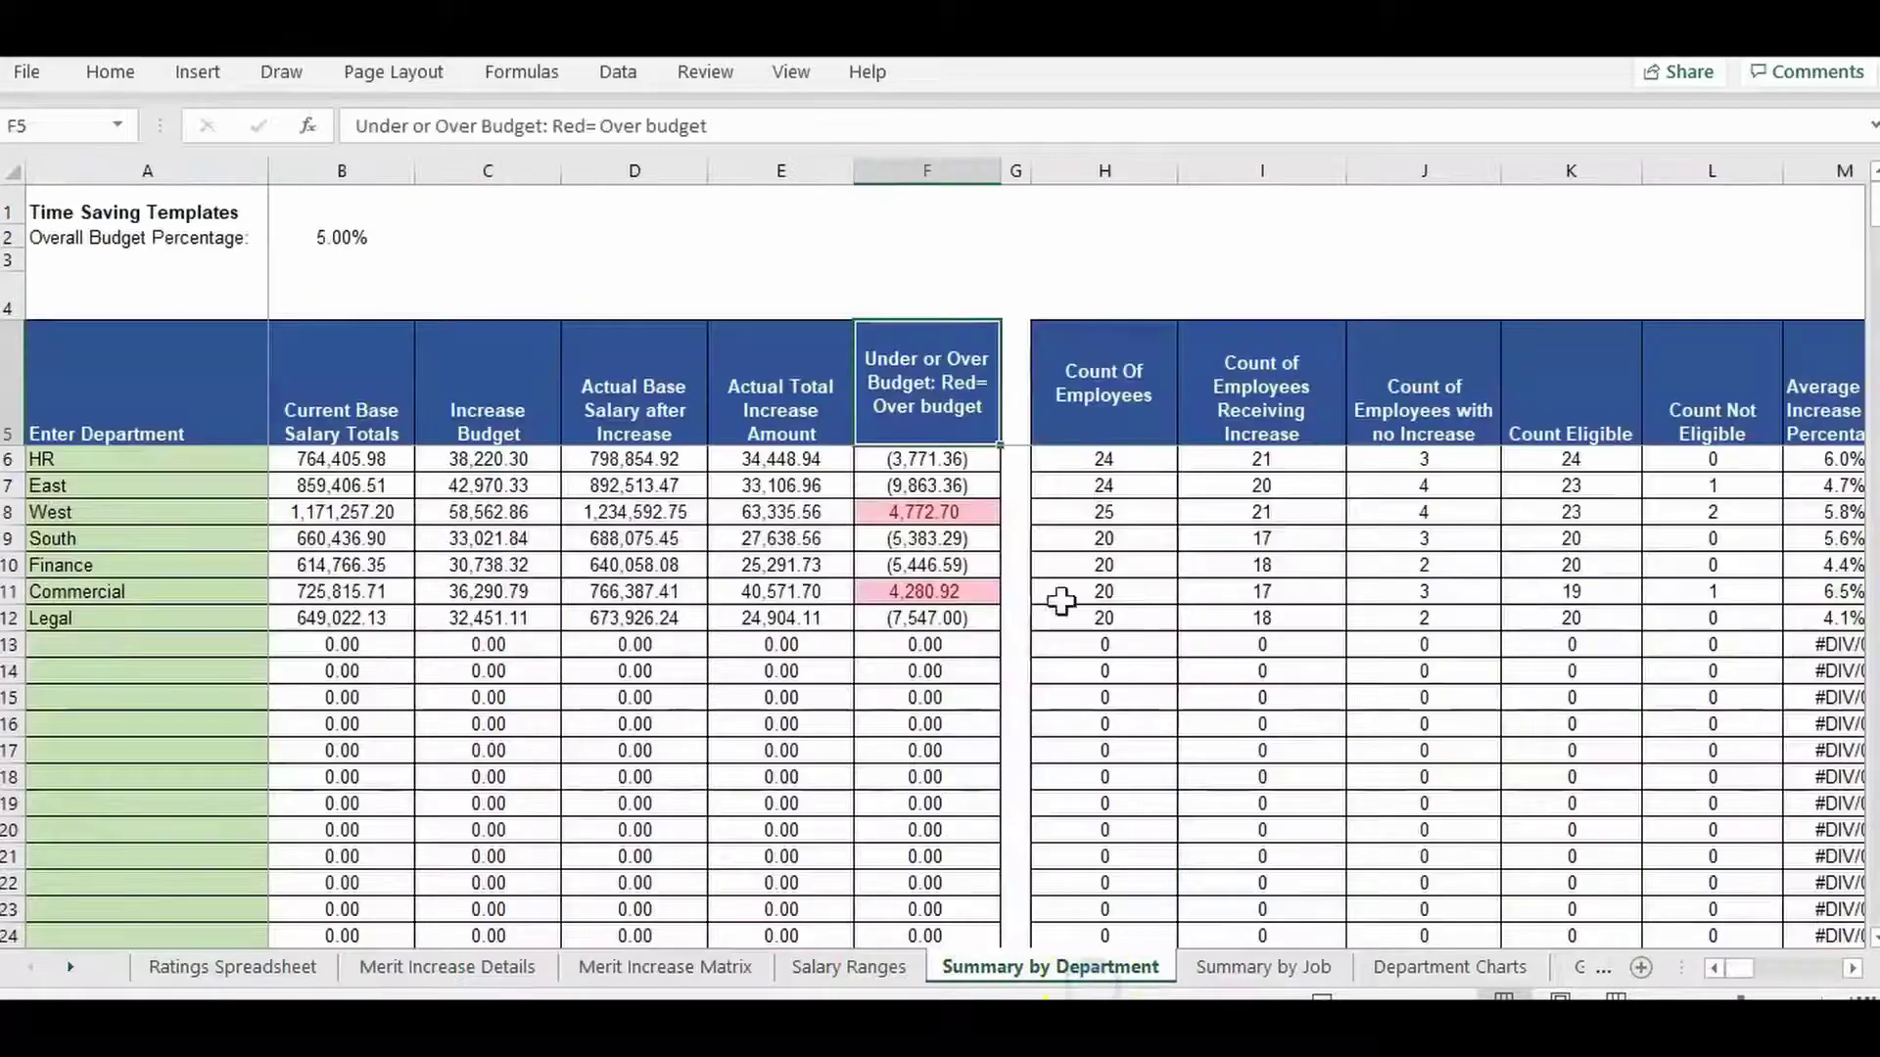
left_click(940, 284)
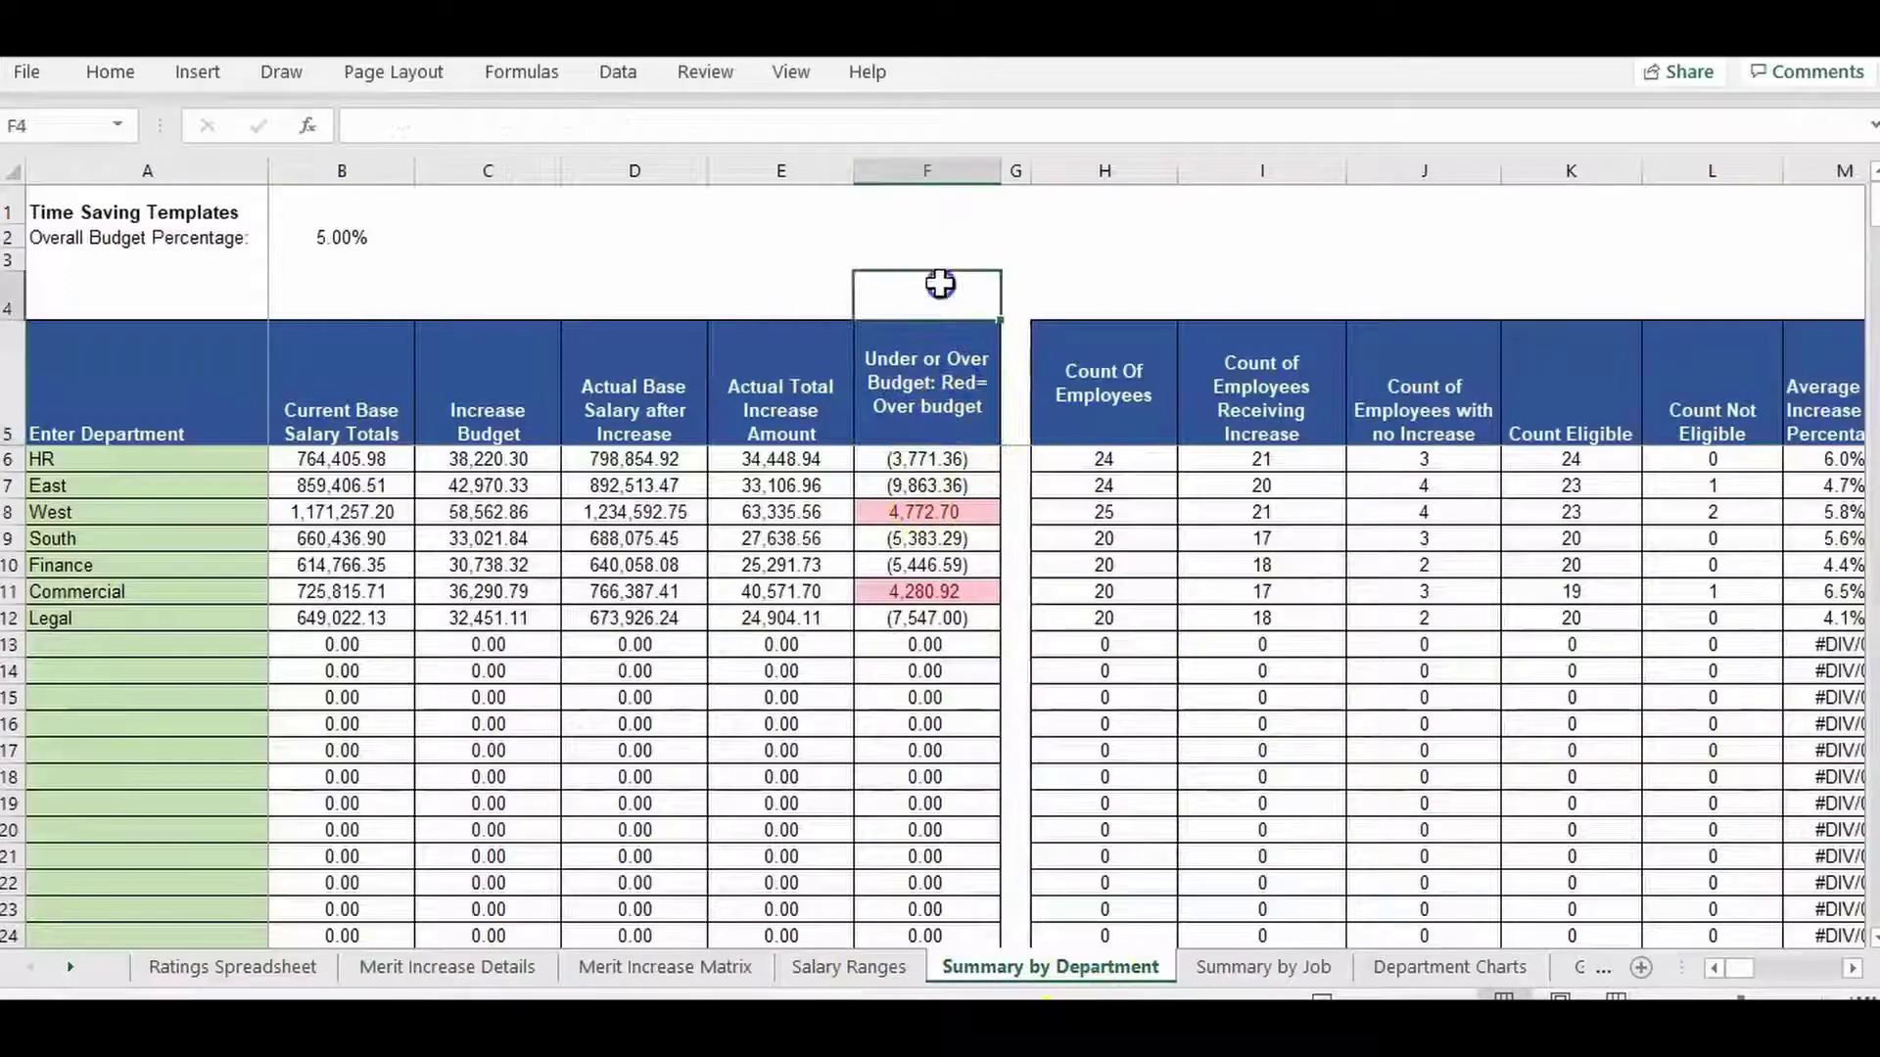
left_click(969, 511)
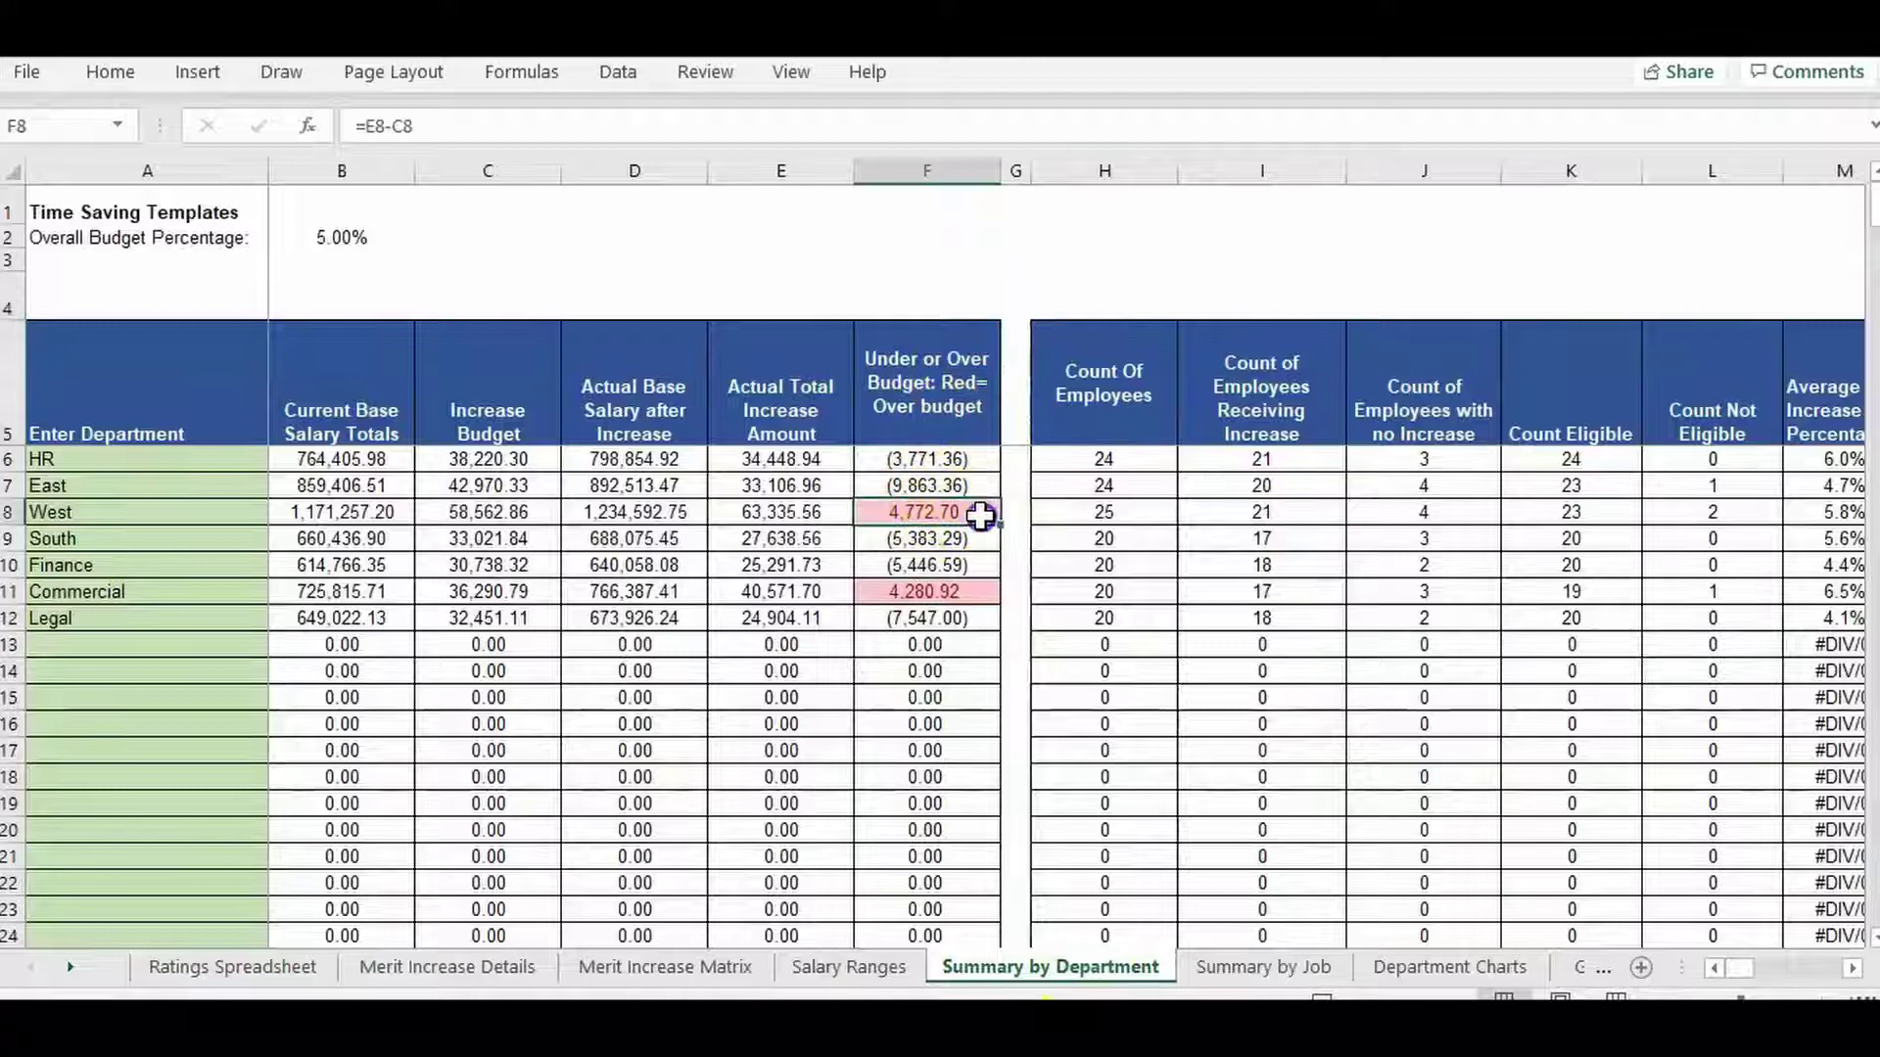
left_click(972, 592)
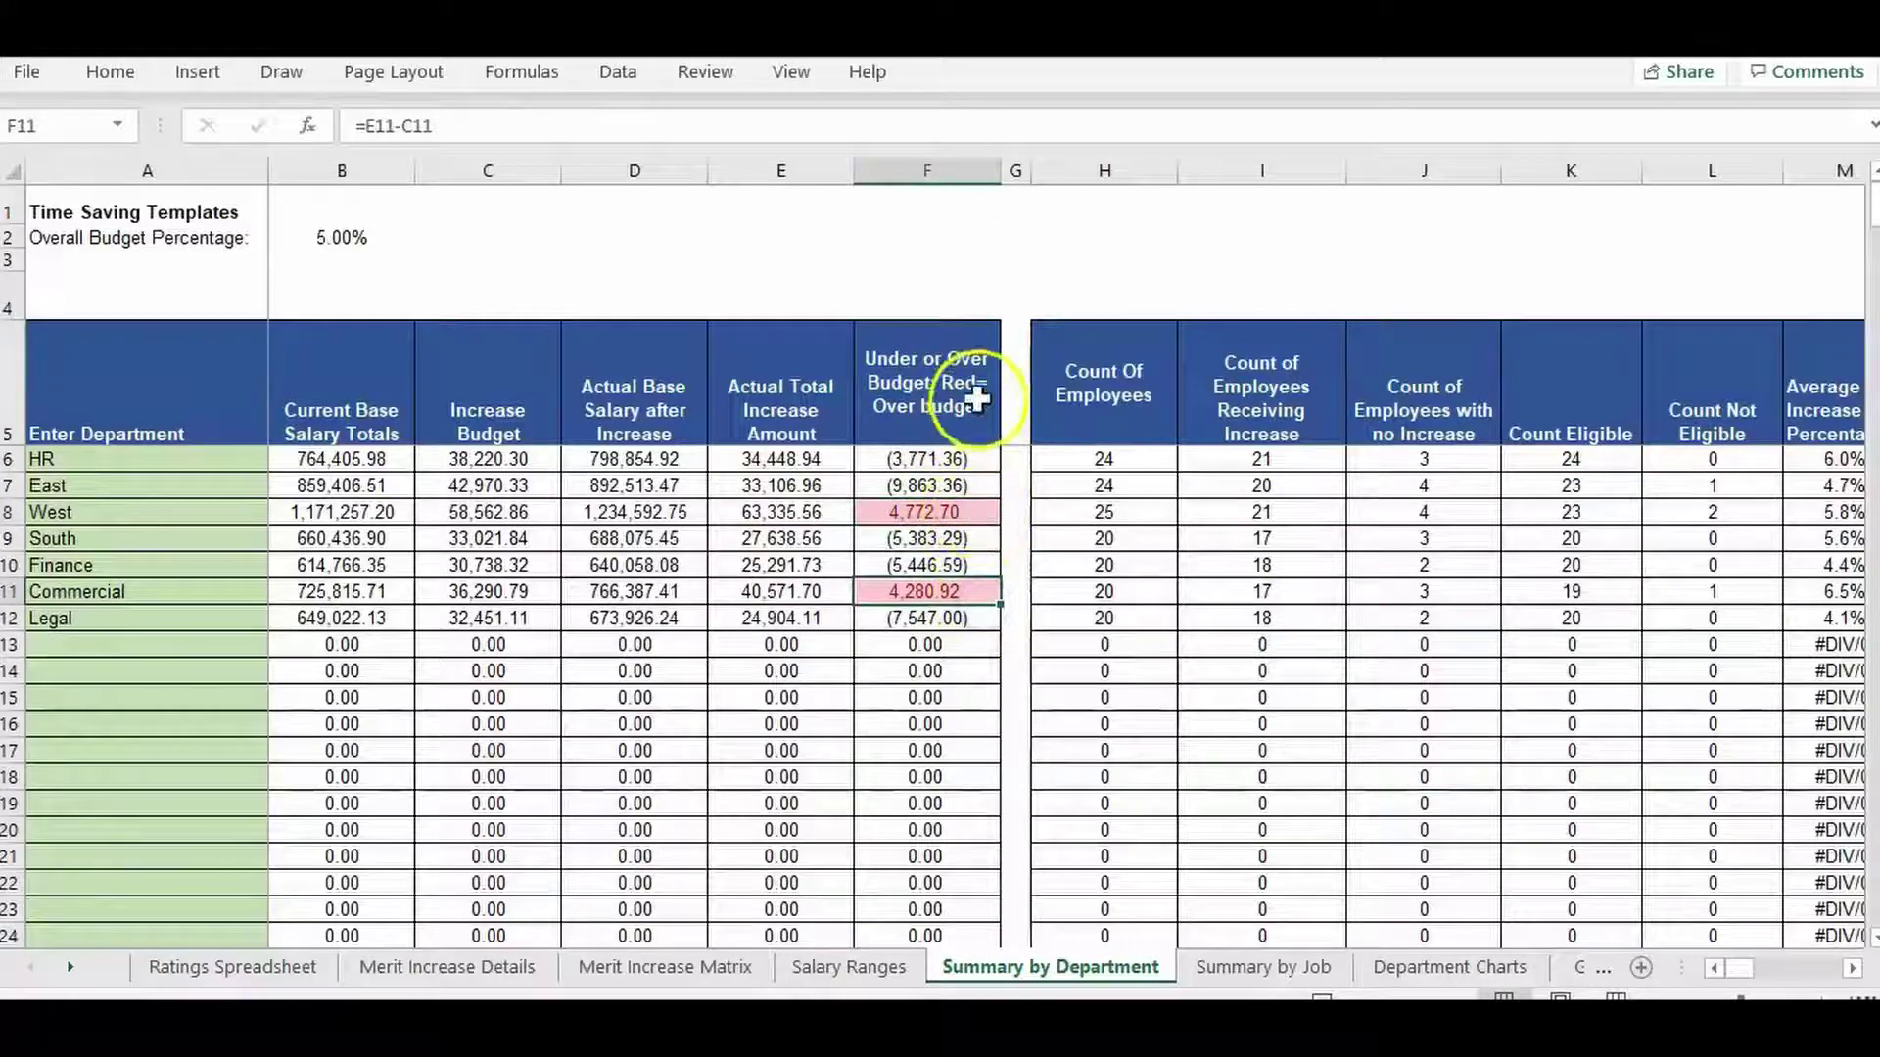
left_click(1125, 343)
key("Right")
key("Right")
key("Right")
key("Right")
key("Right")
key("Right")
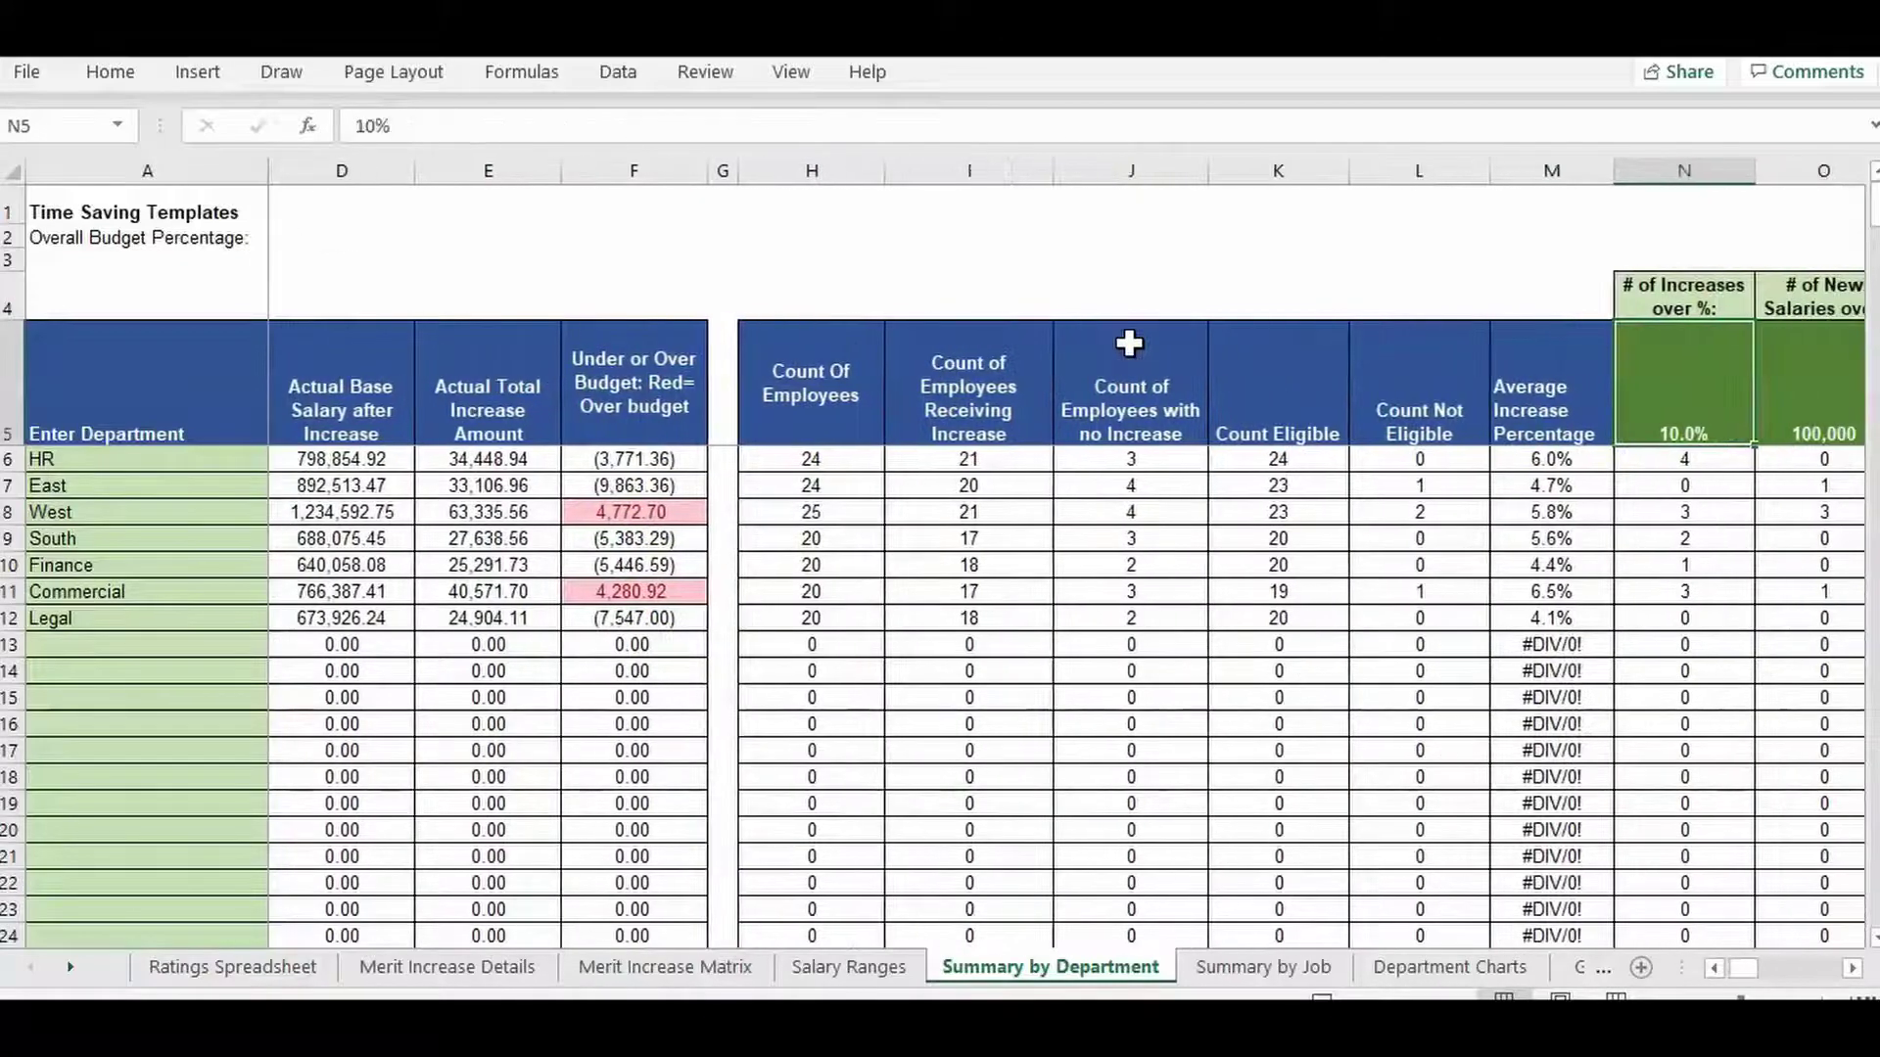
key("Left")
left_click(835, 377)
left_click(848, 462)
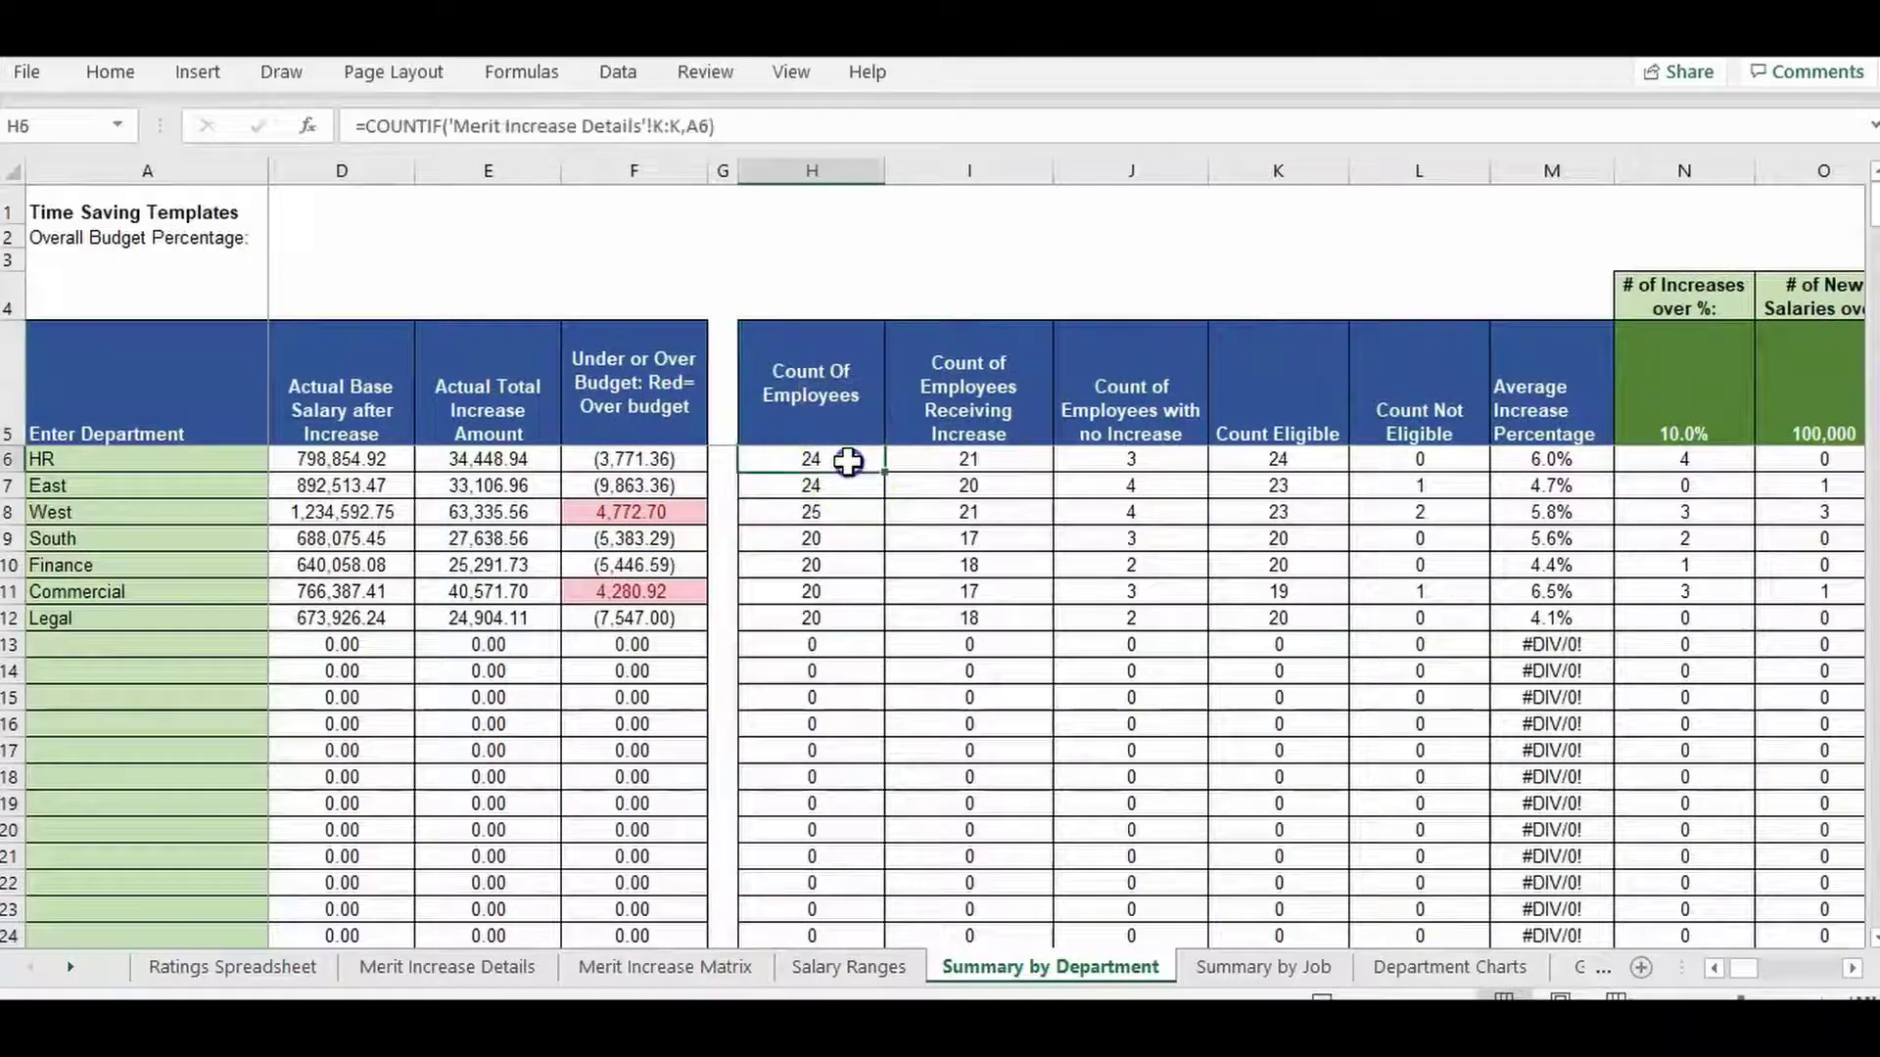
left_click(1041, 456)
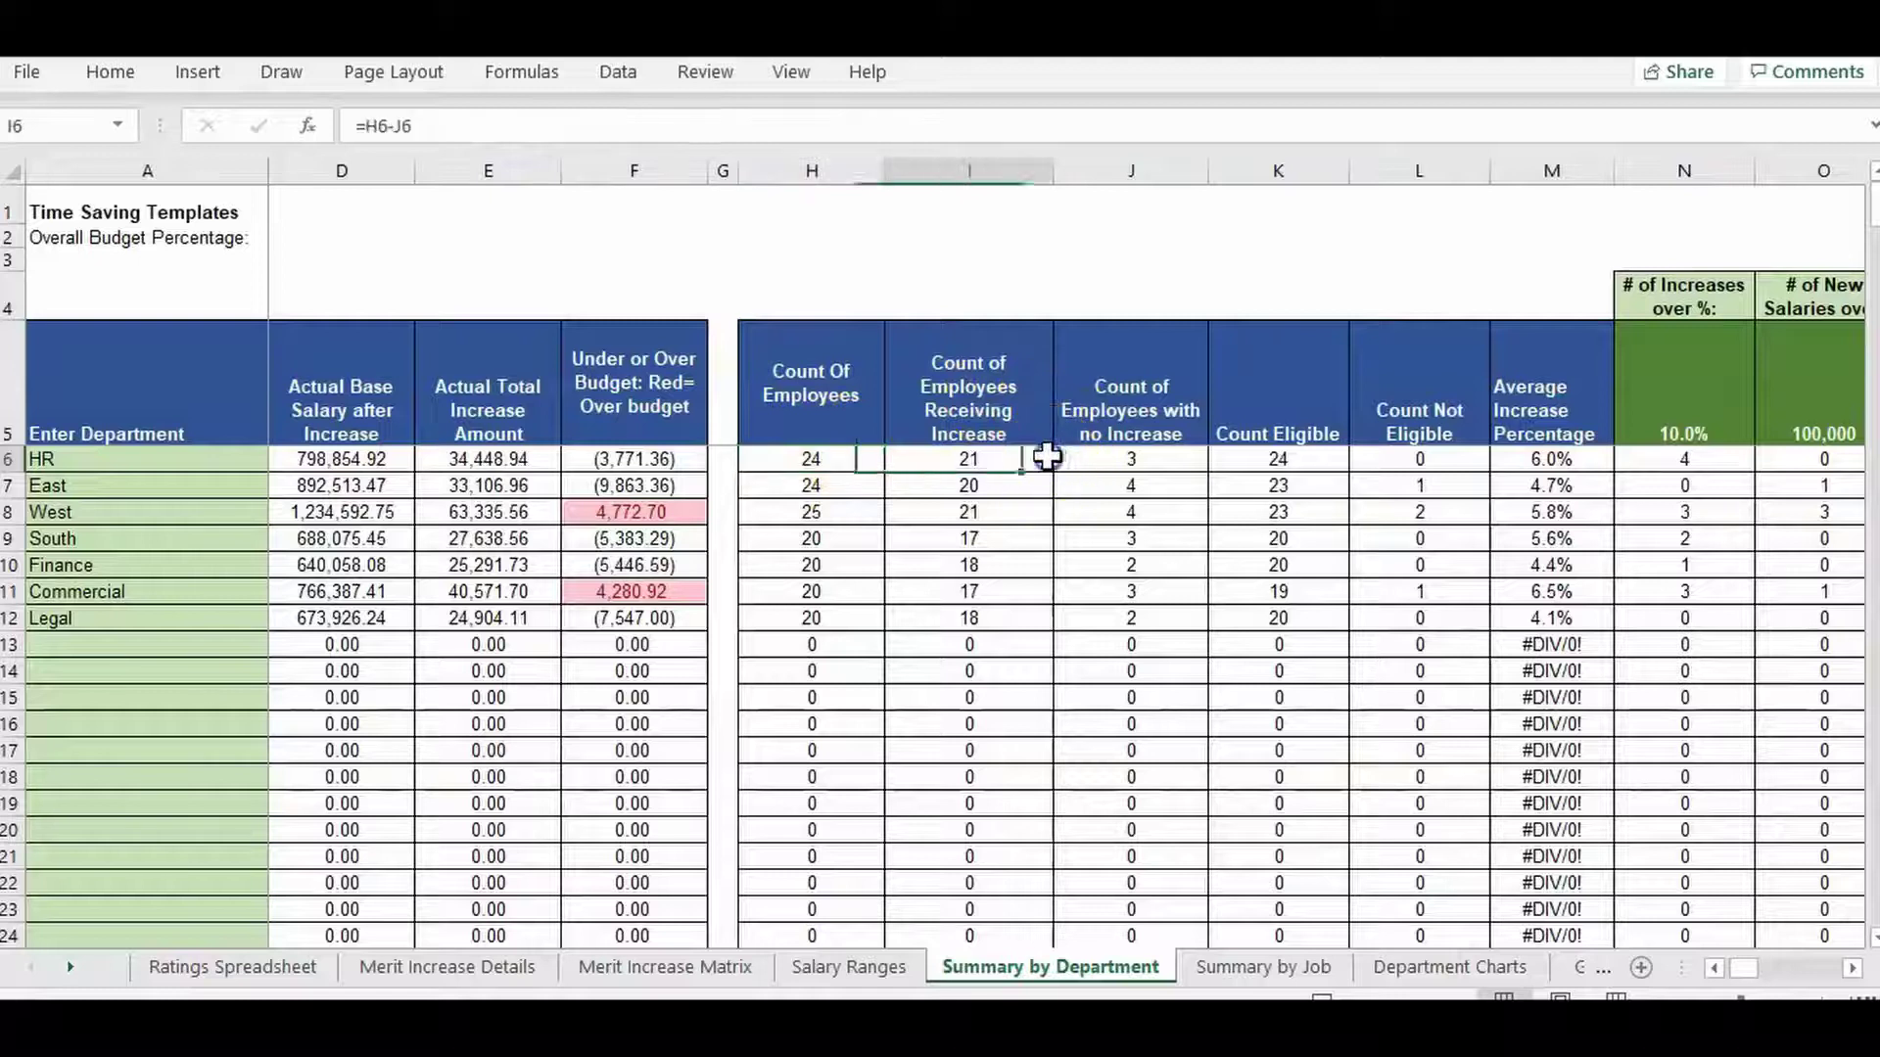
left_click(1167, 450)
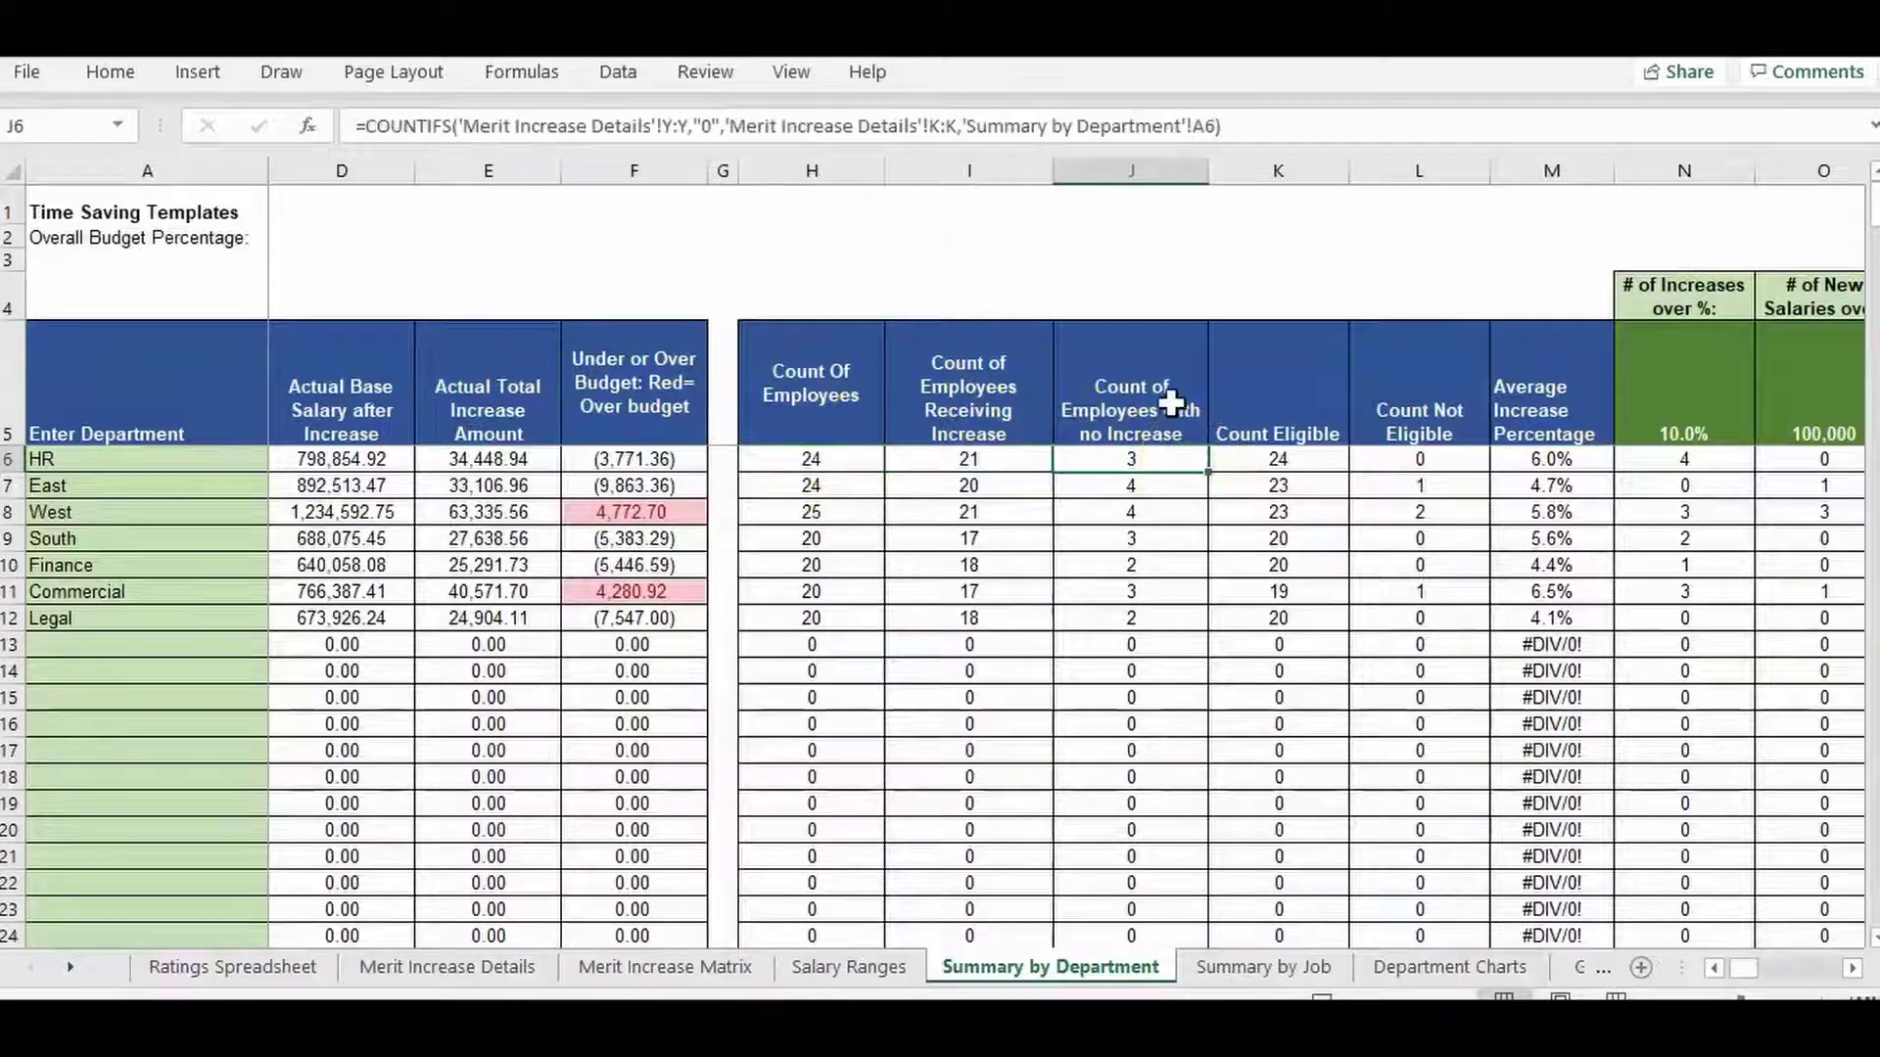
left_click(1322, 397)
key("Down")
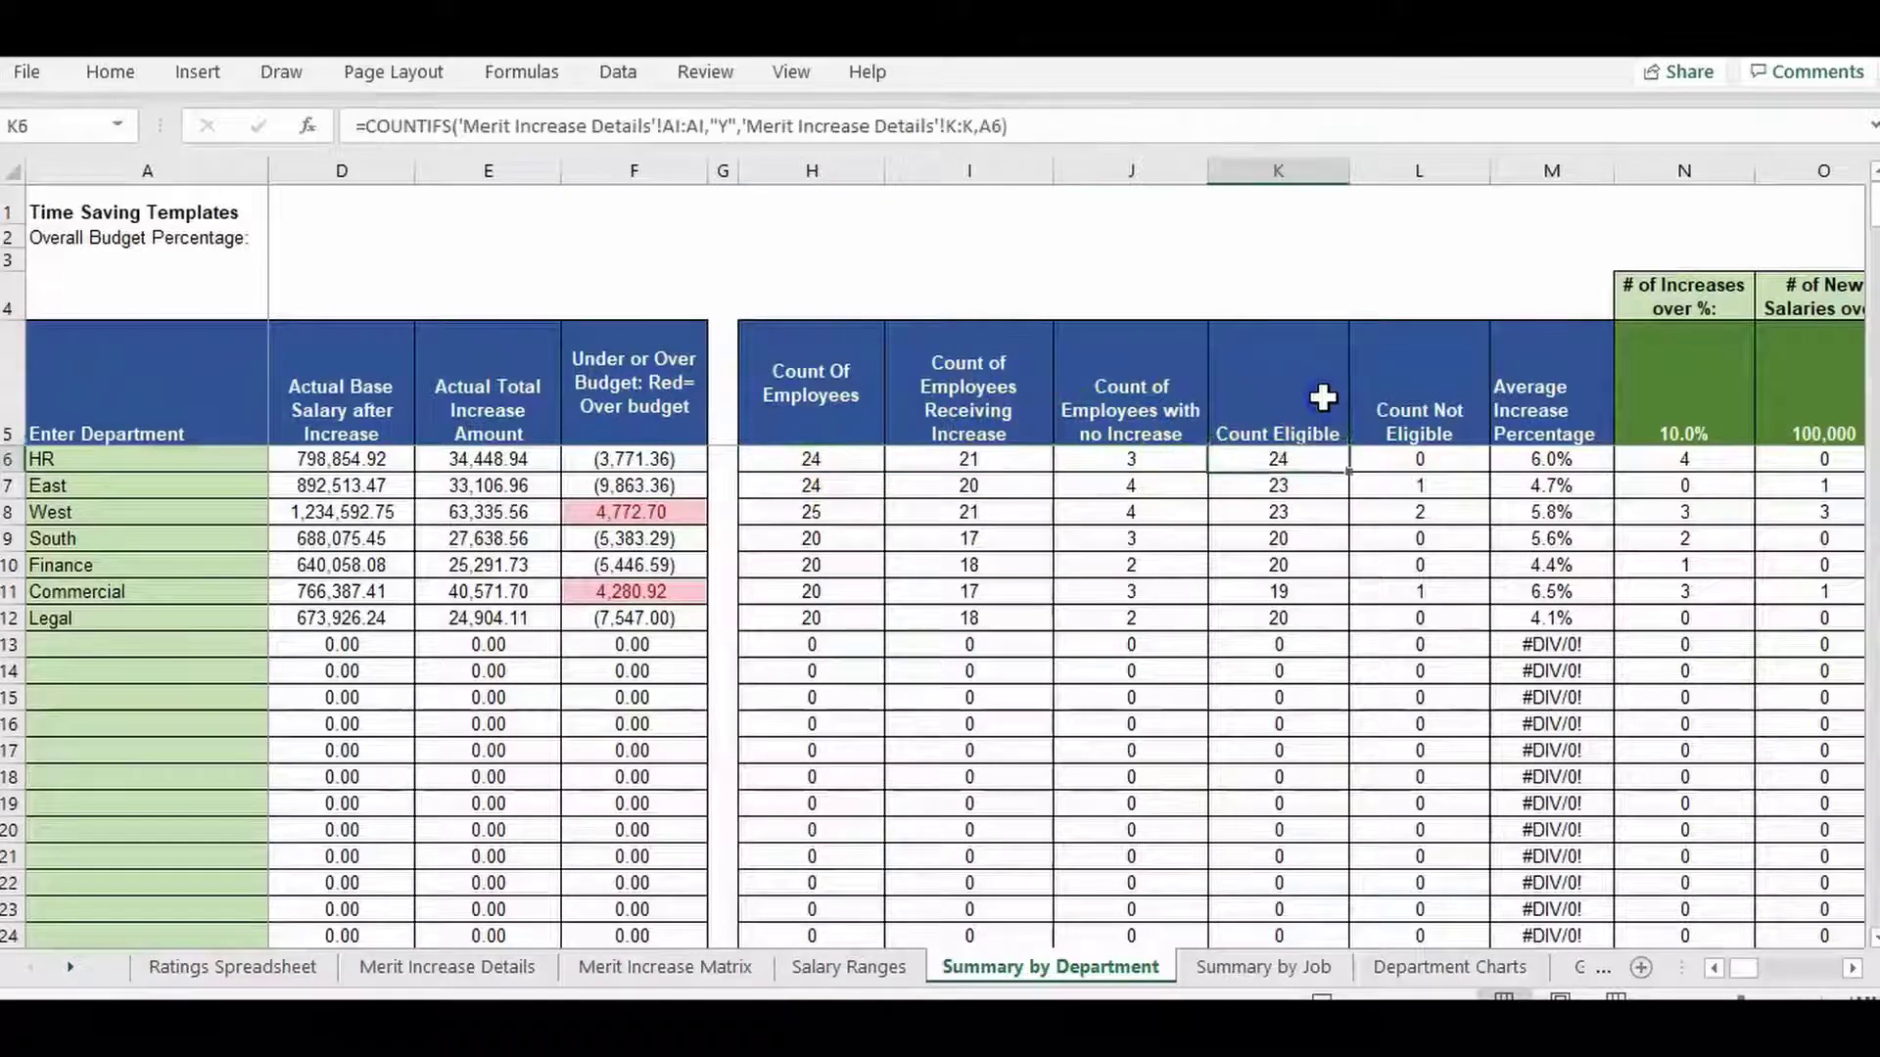
left_click(1322, 397)
key("Down")
key("Right")
key("Up")
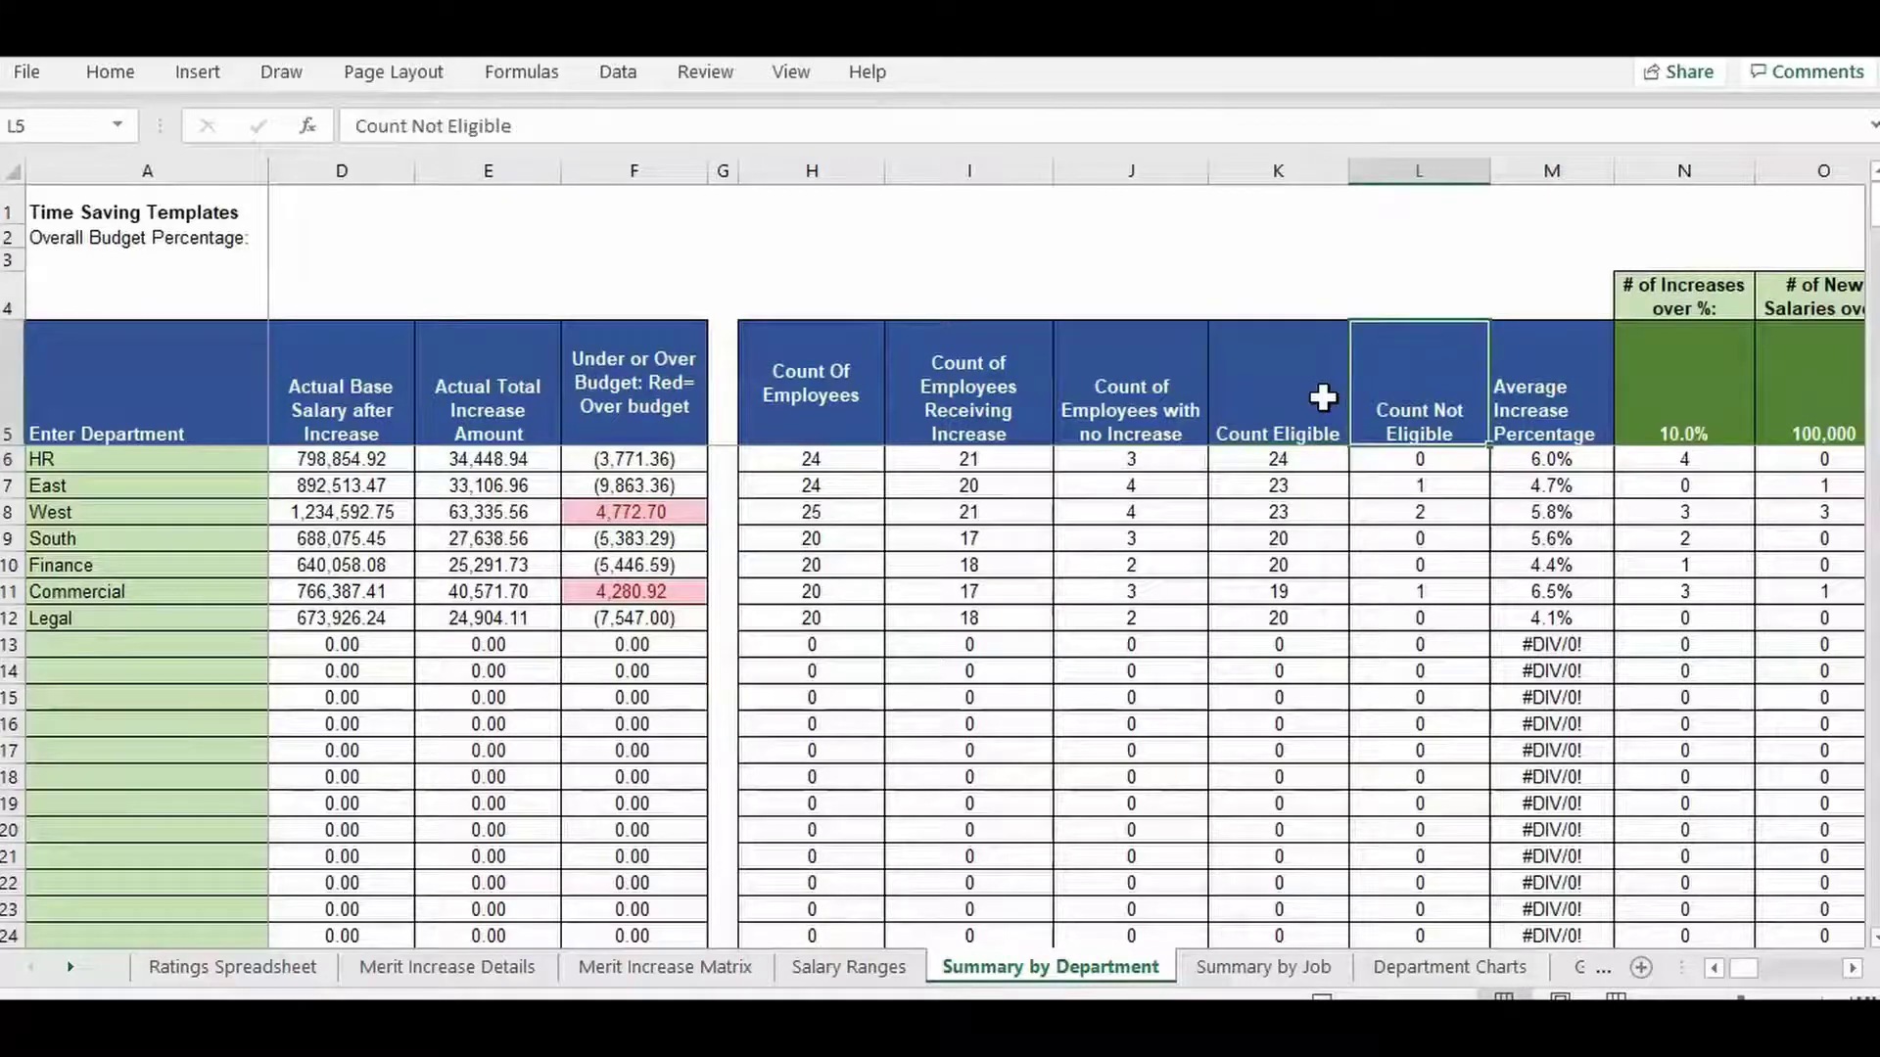
key("Right")
key("Right")
key("Right")
key("Right")
key("Right")
key("Left")
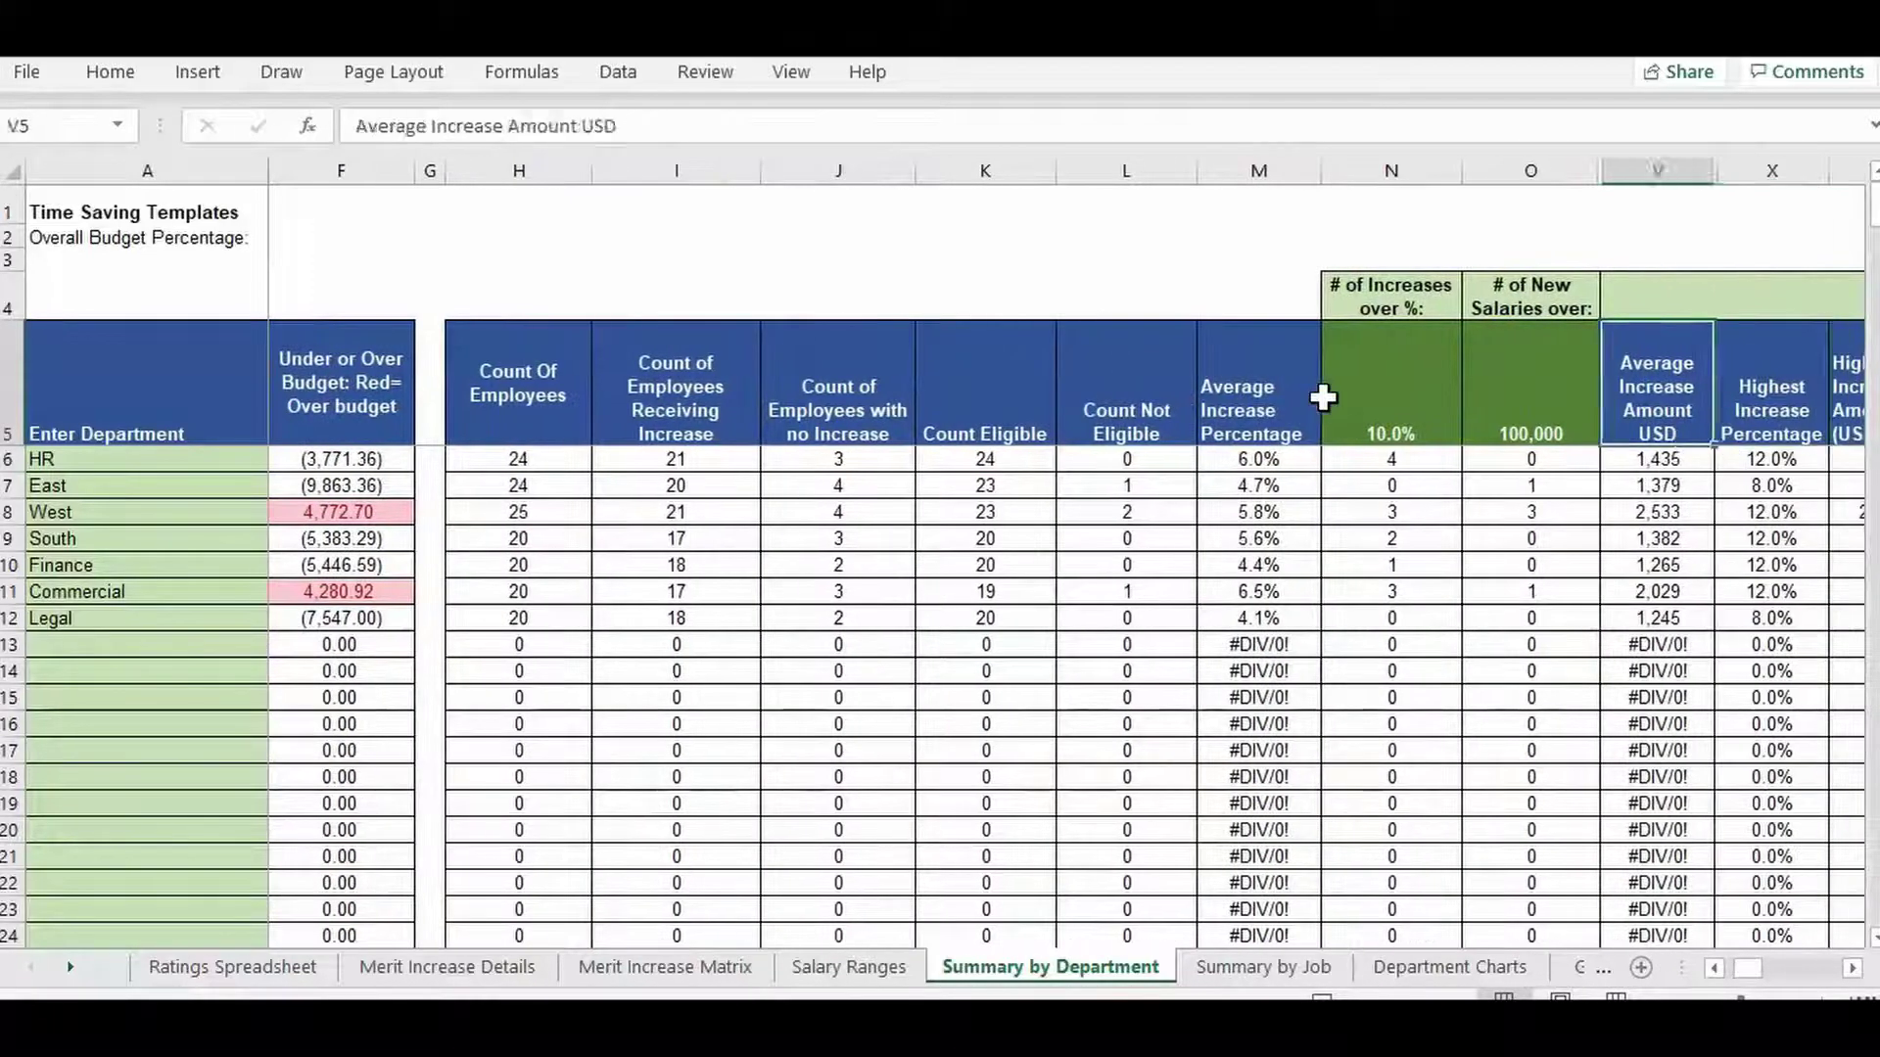
key("Left")
key("Left")
key("Left")
key("Left")
key("Left")
key("Left")
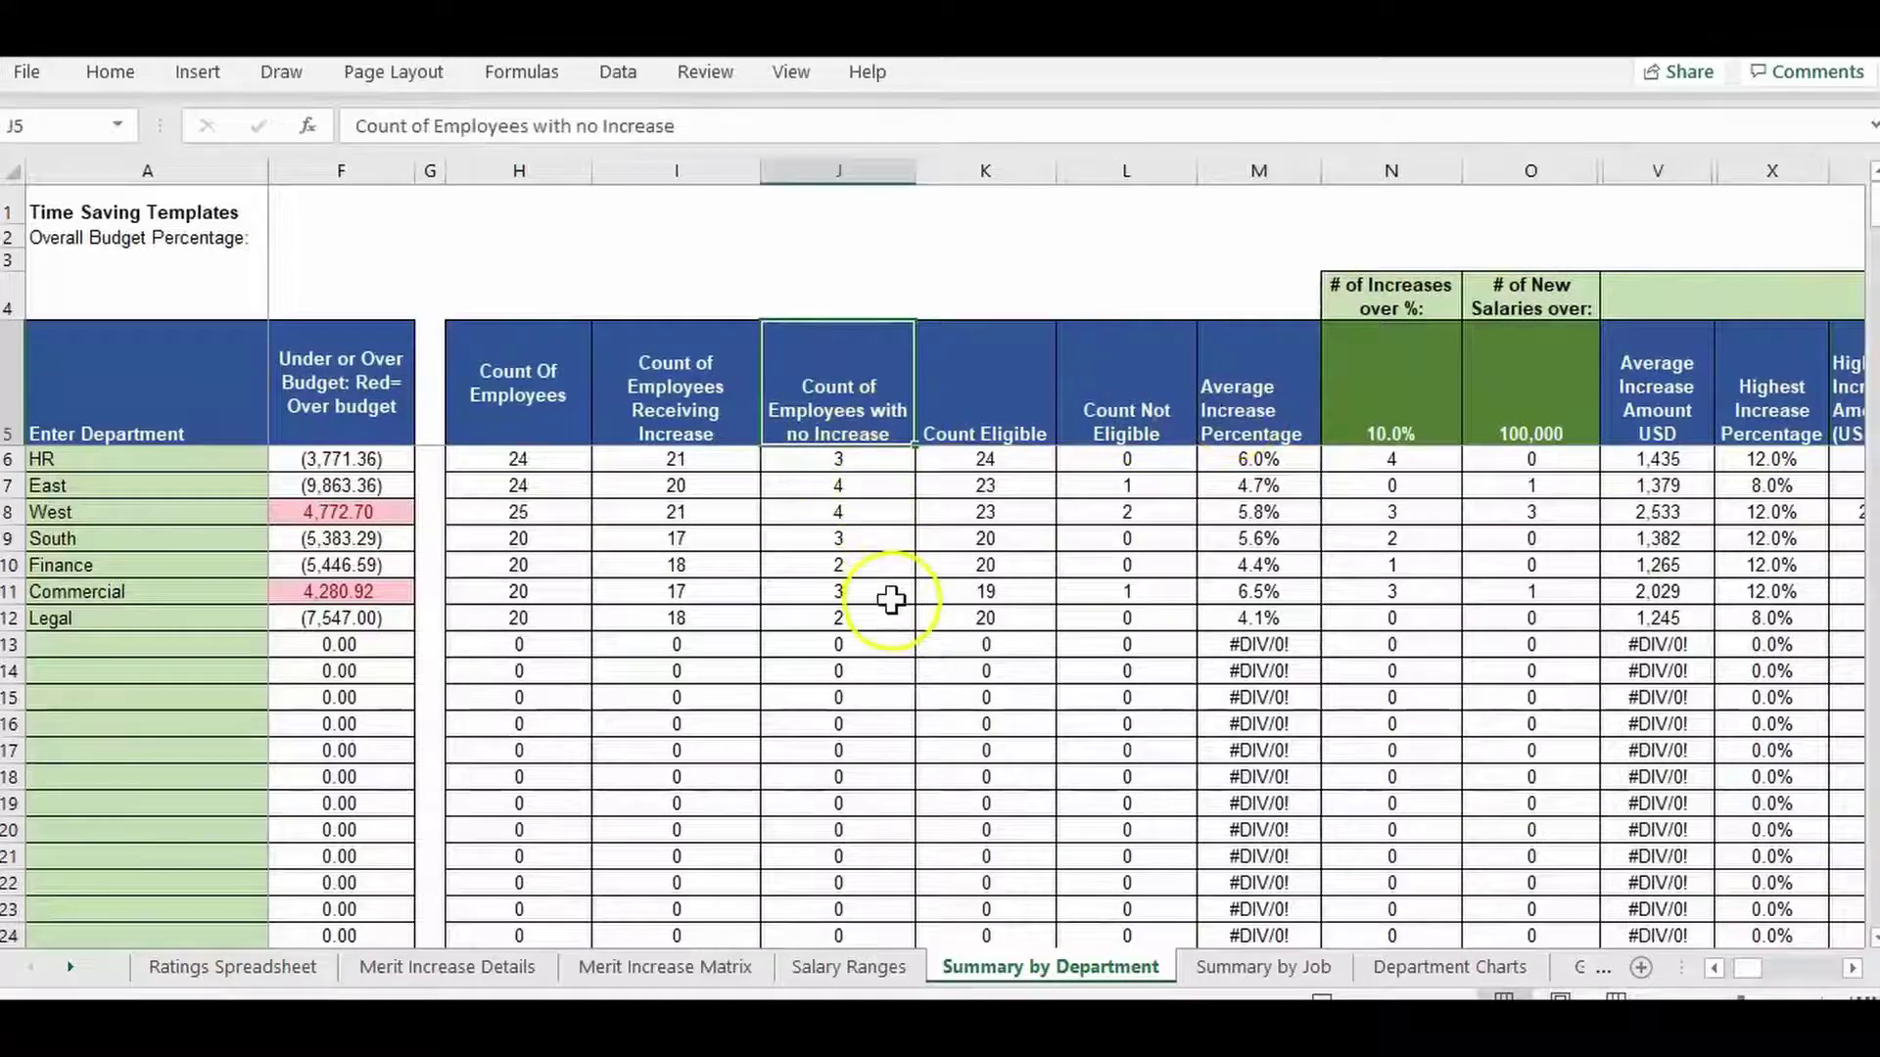
left_click(1260, 410)
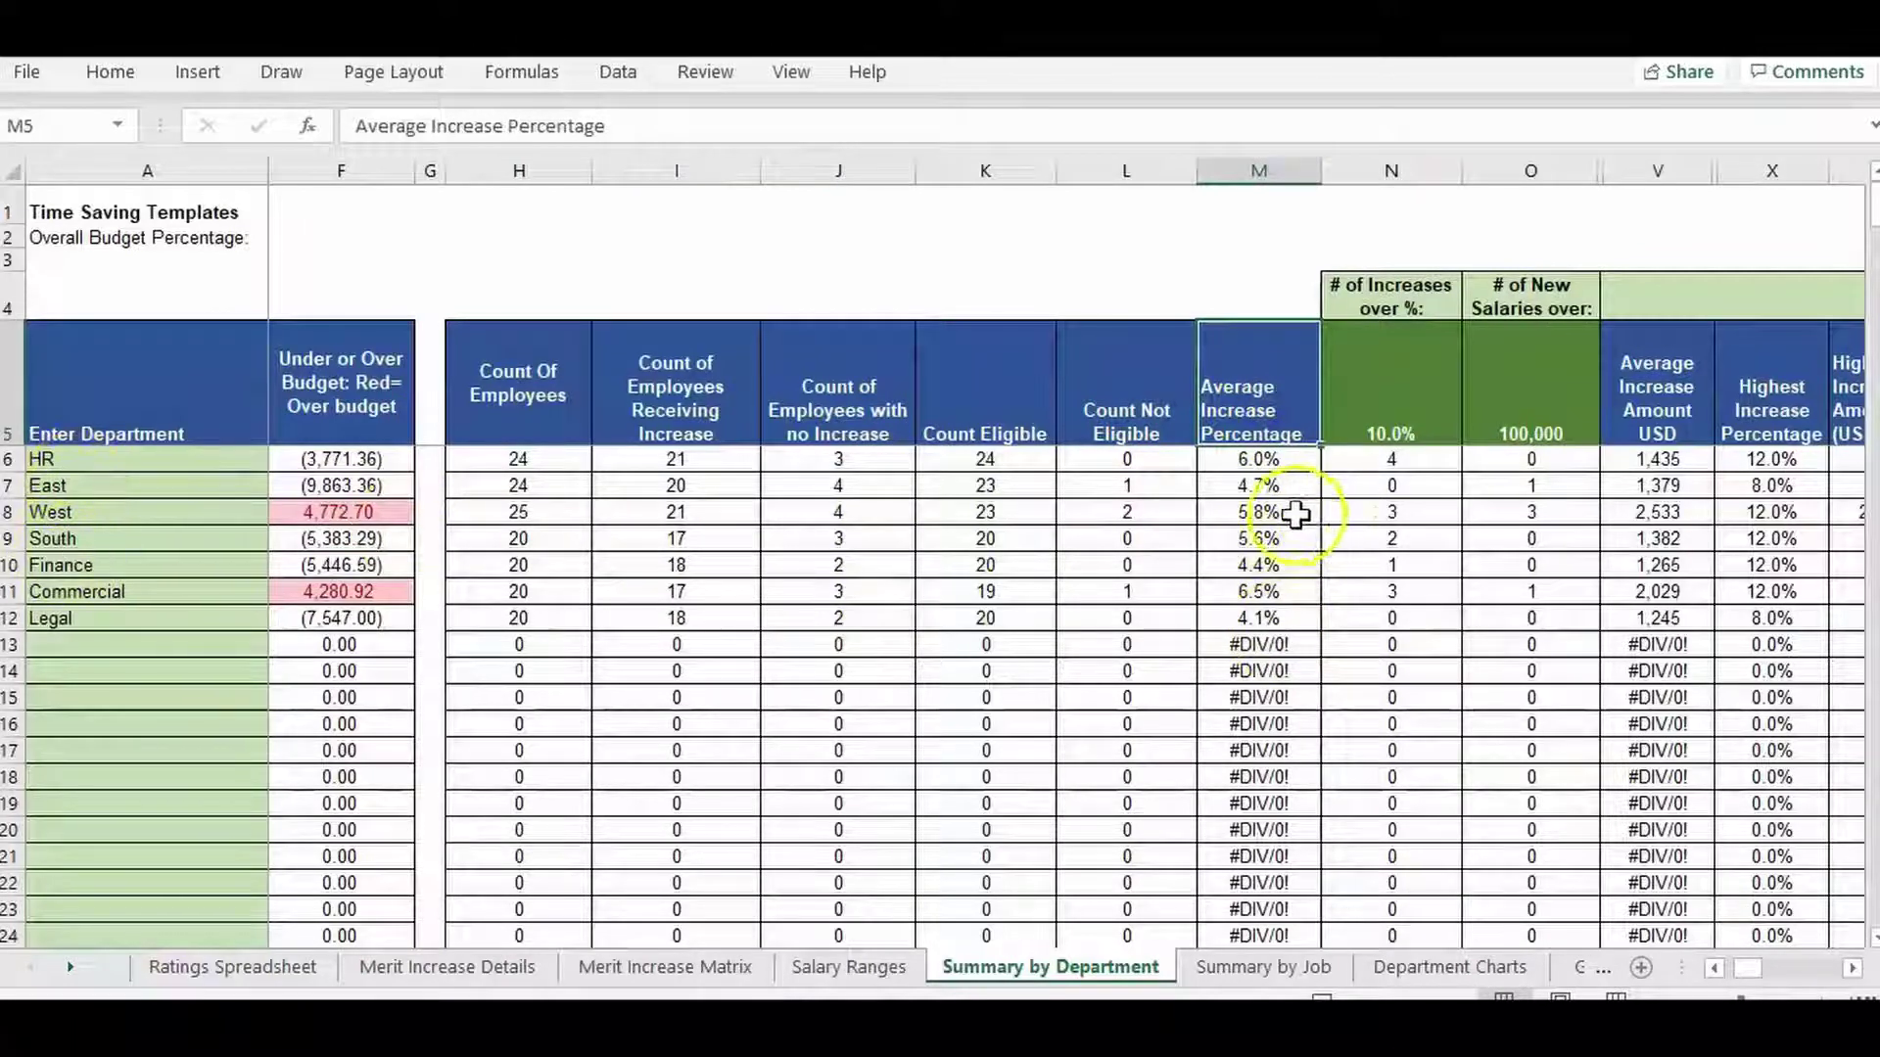
left_click(1426, 369)
key("Right")
key("Right")
key("Right")
key("Right")
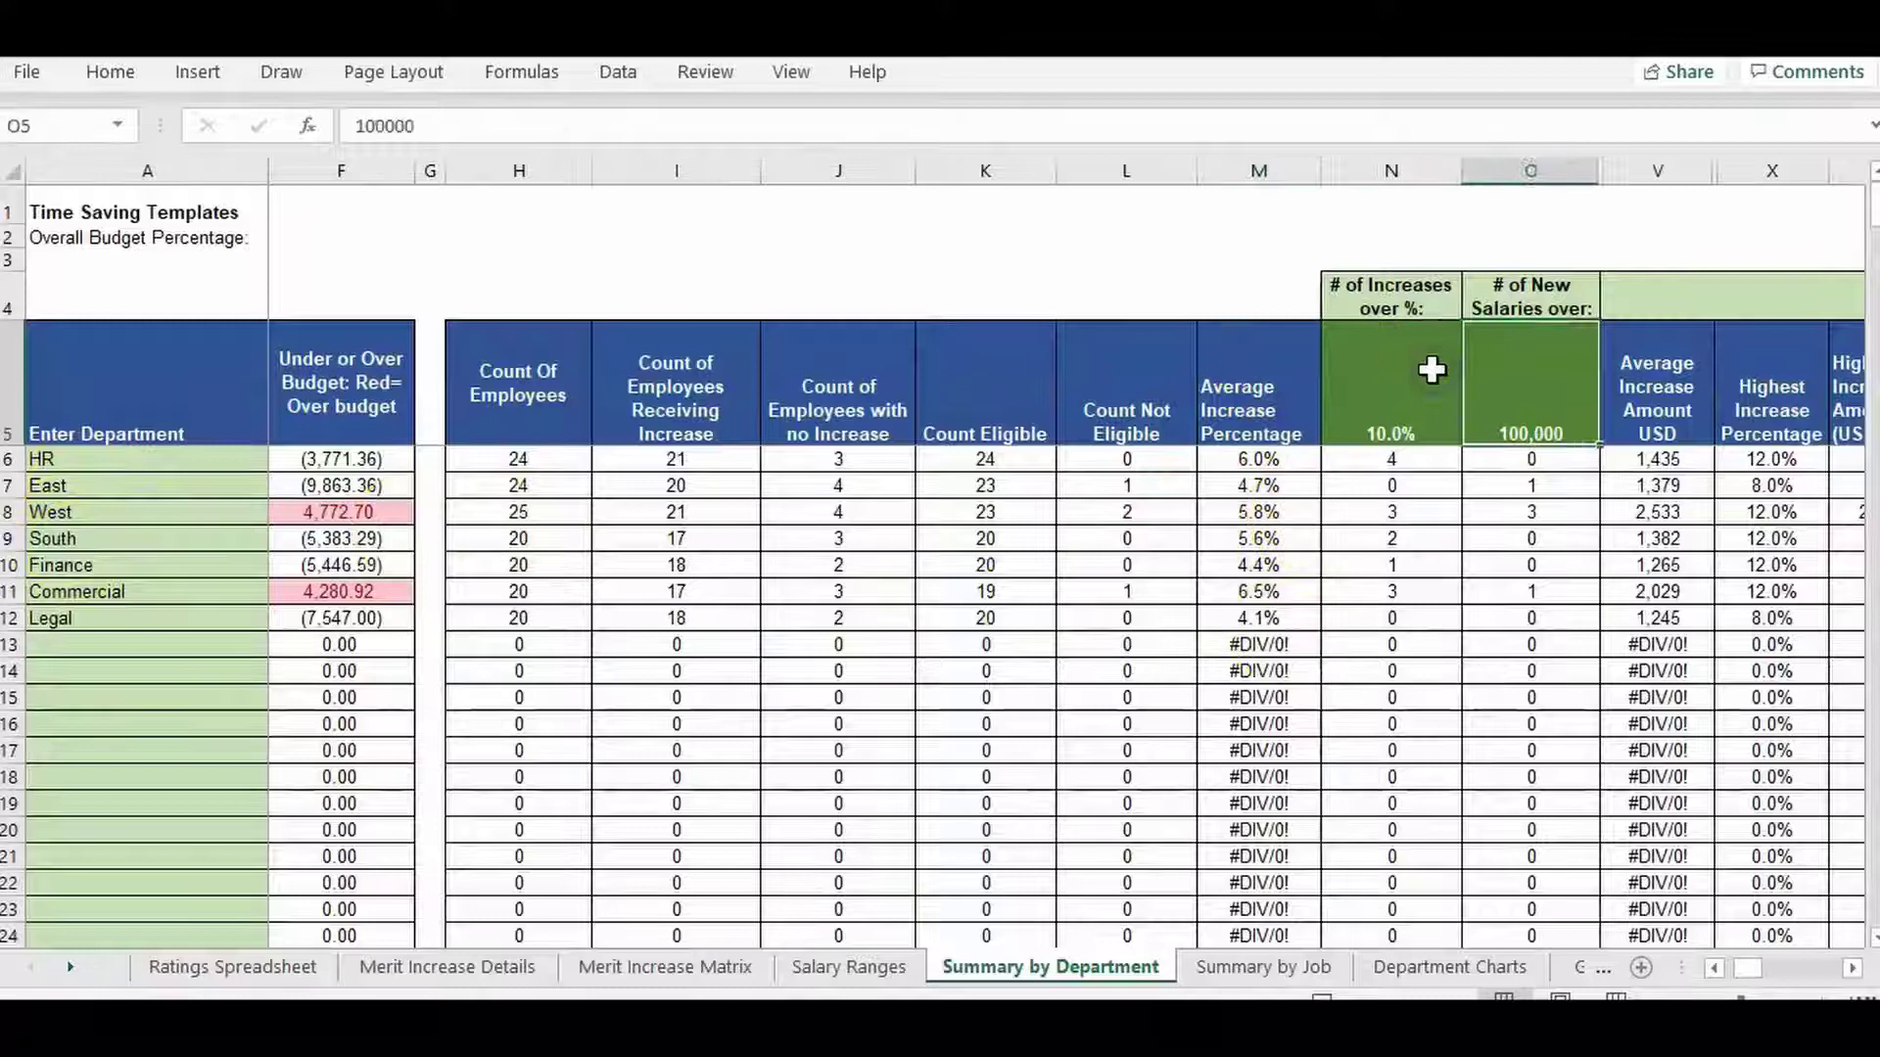
key("Right")
key("Right")
key("Right")
key("Right")
key("Right")
key("Left")
key("Left")
key("Left")
key("Left")
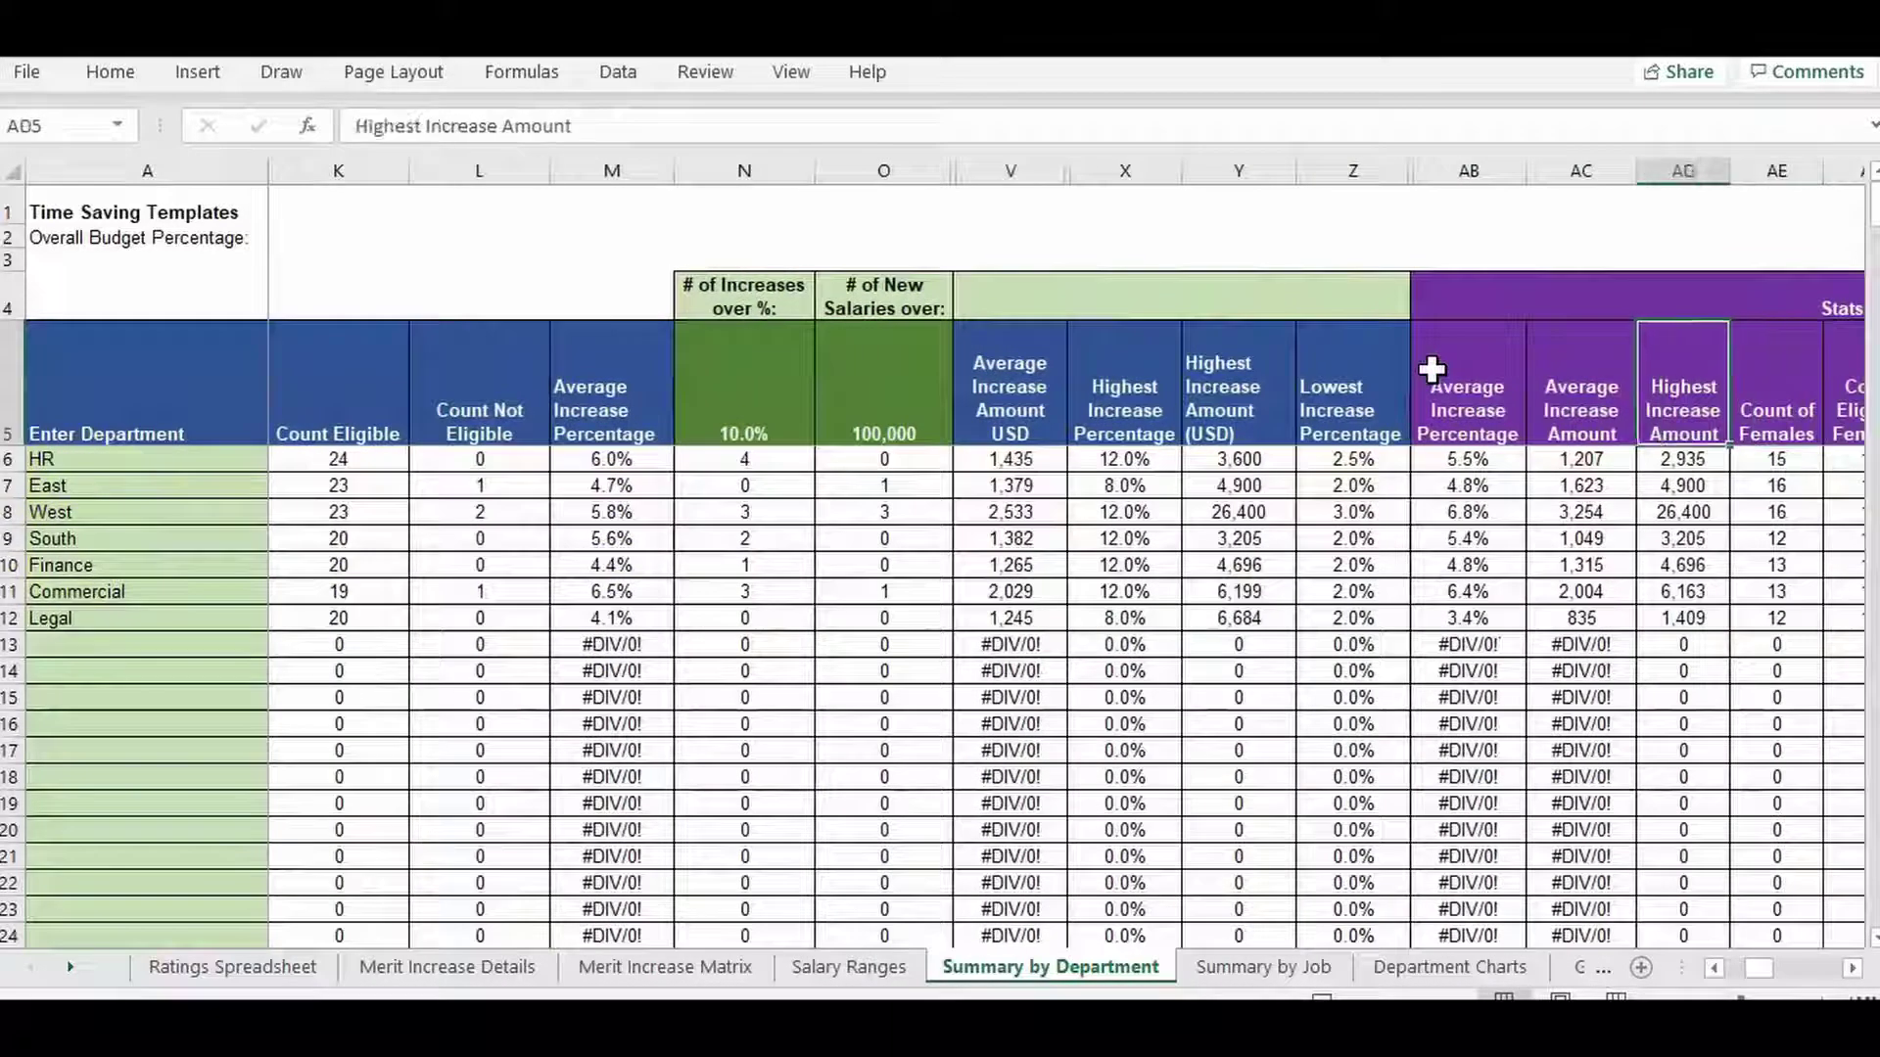
key("Left")
key("Left")
key("Left")
key("Left")
key("Left")
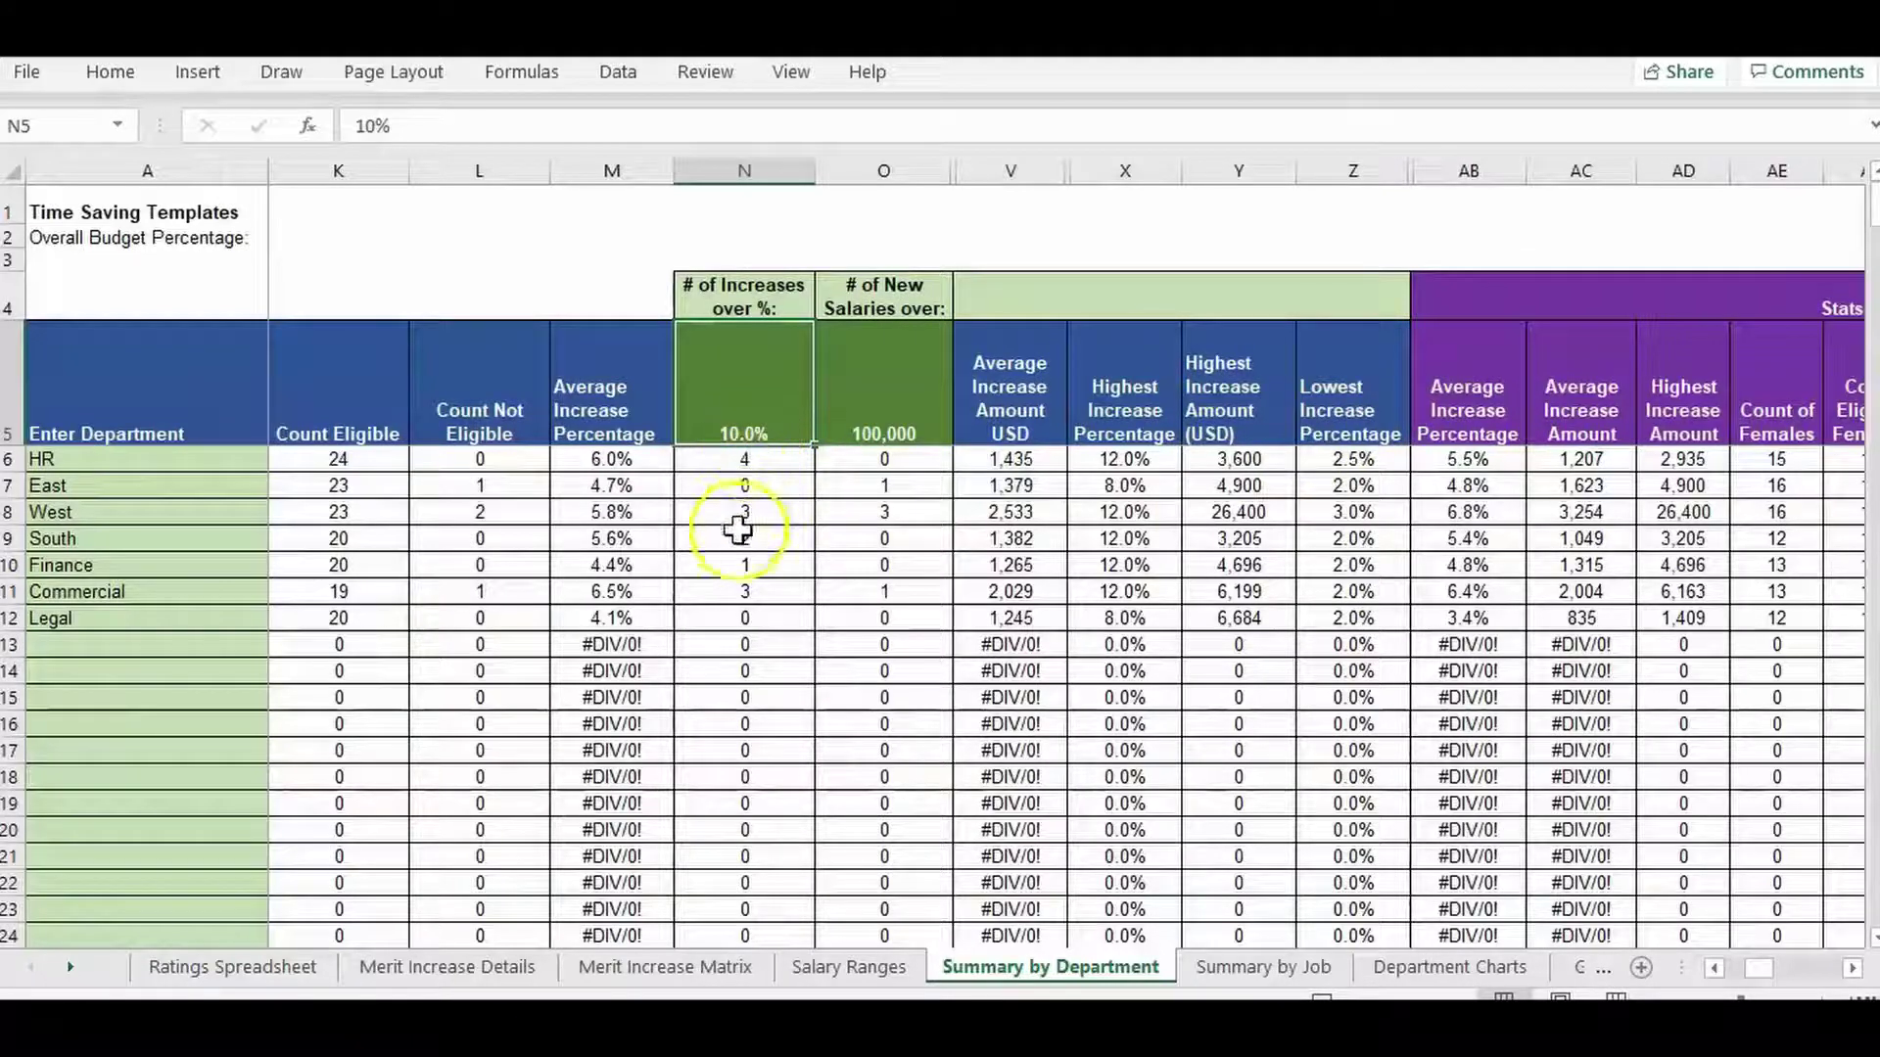
left_click(915, 412)
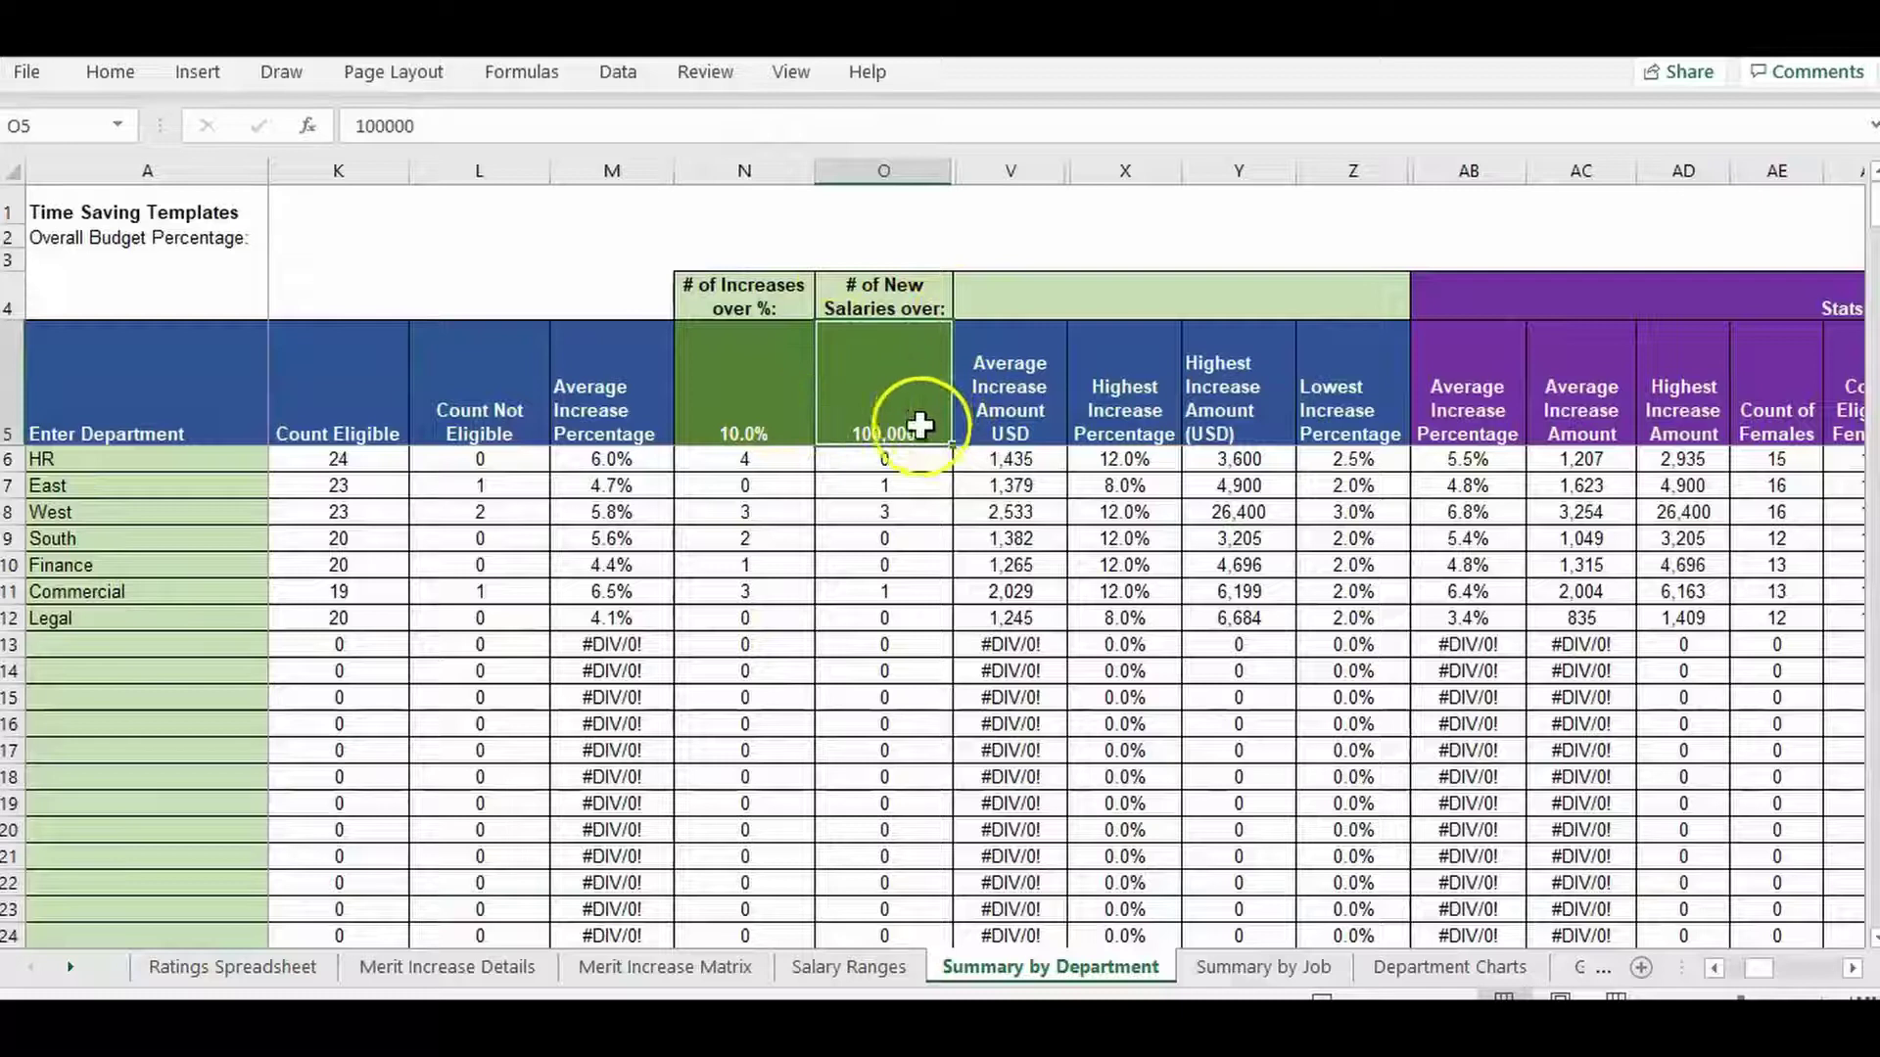
left_click(783, 409)
left_click_drag(790, 410, 850, 399)
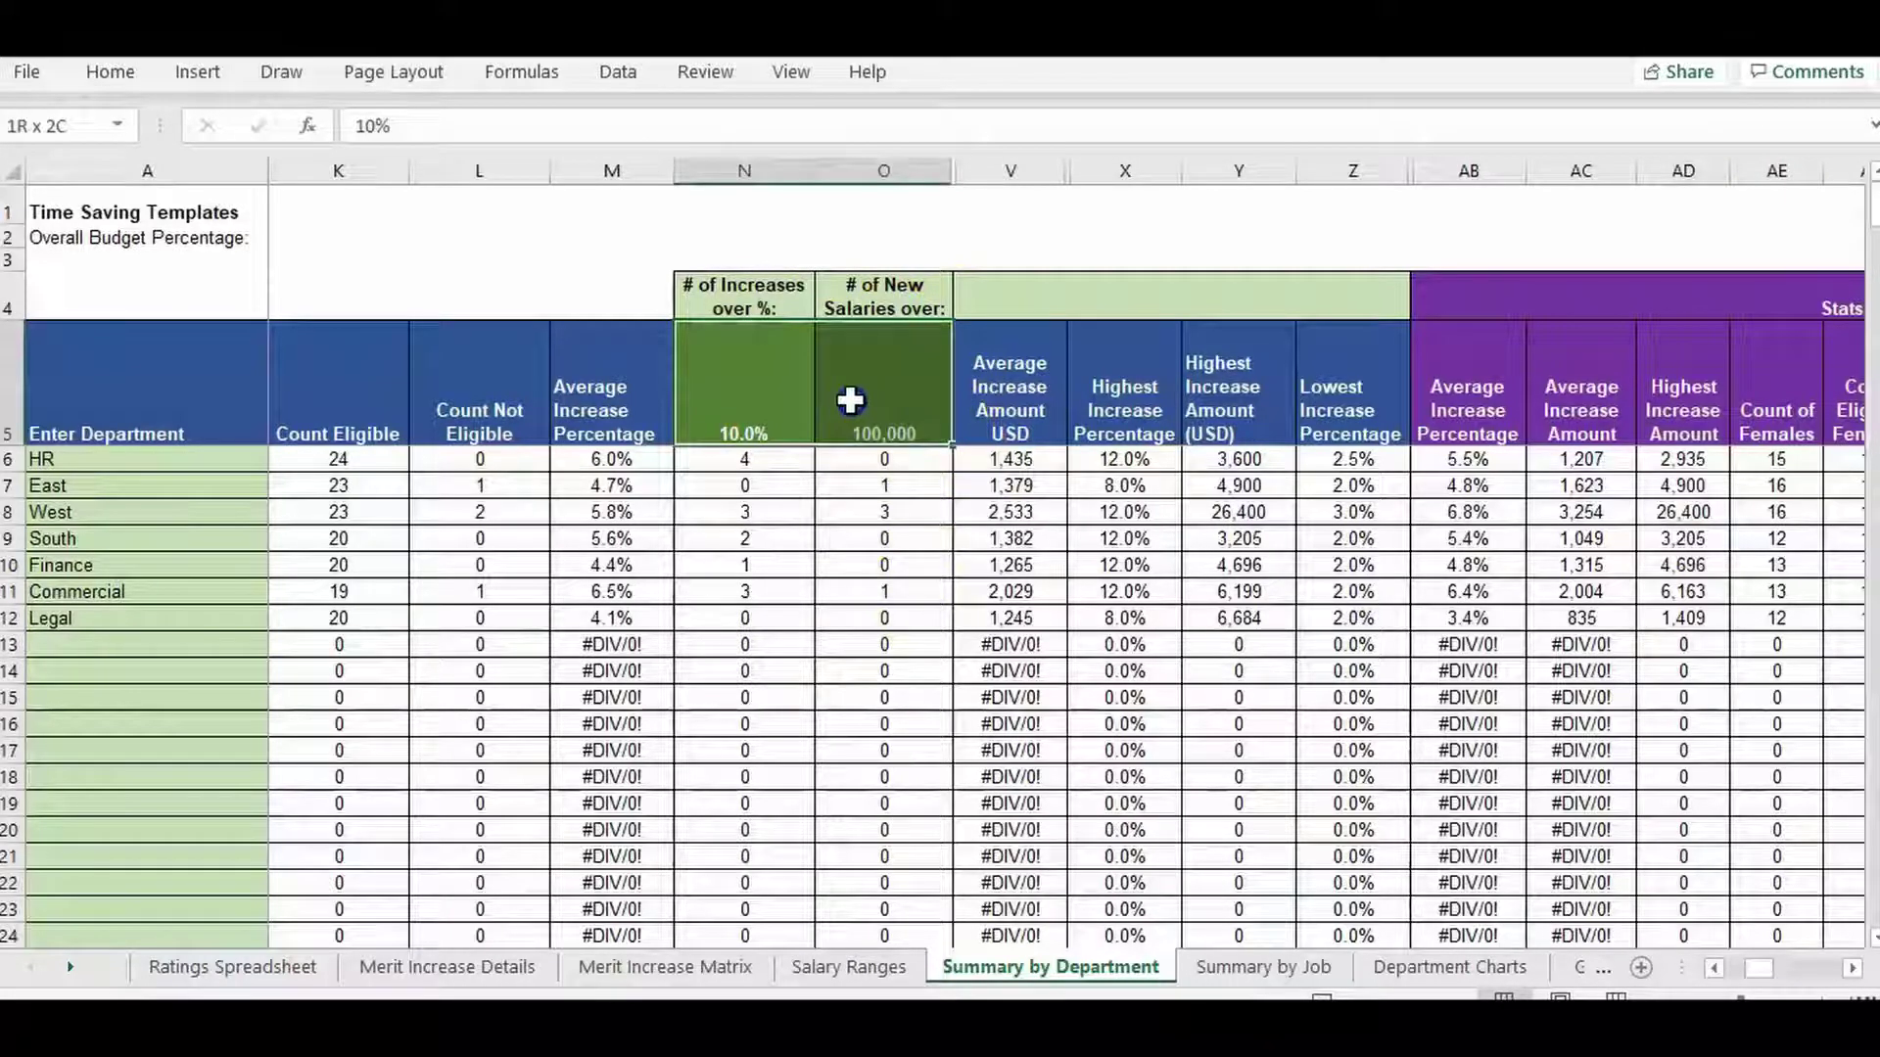
left_click(766, 411)
double_click(765, 411)
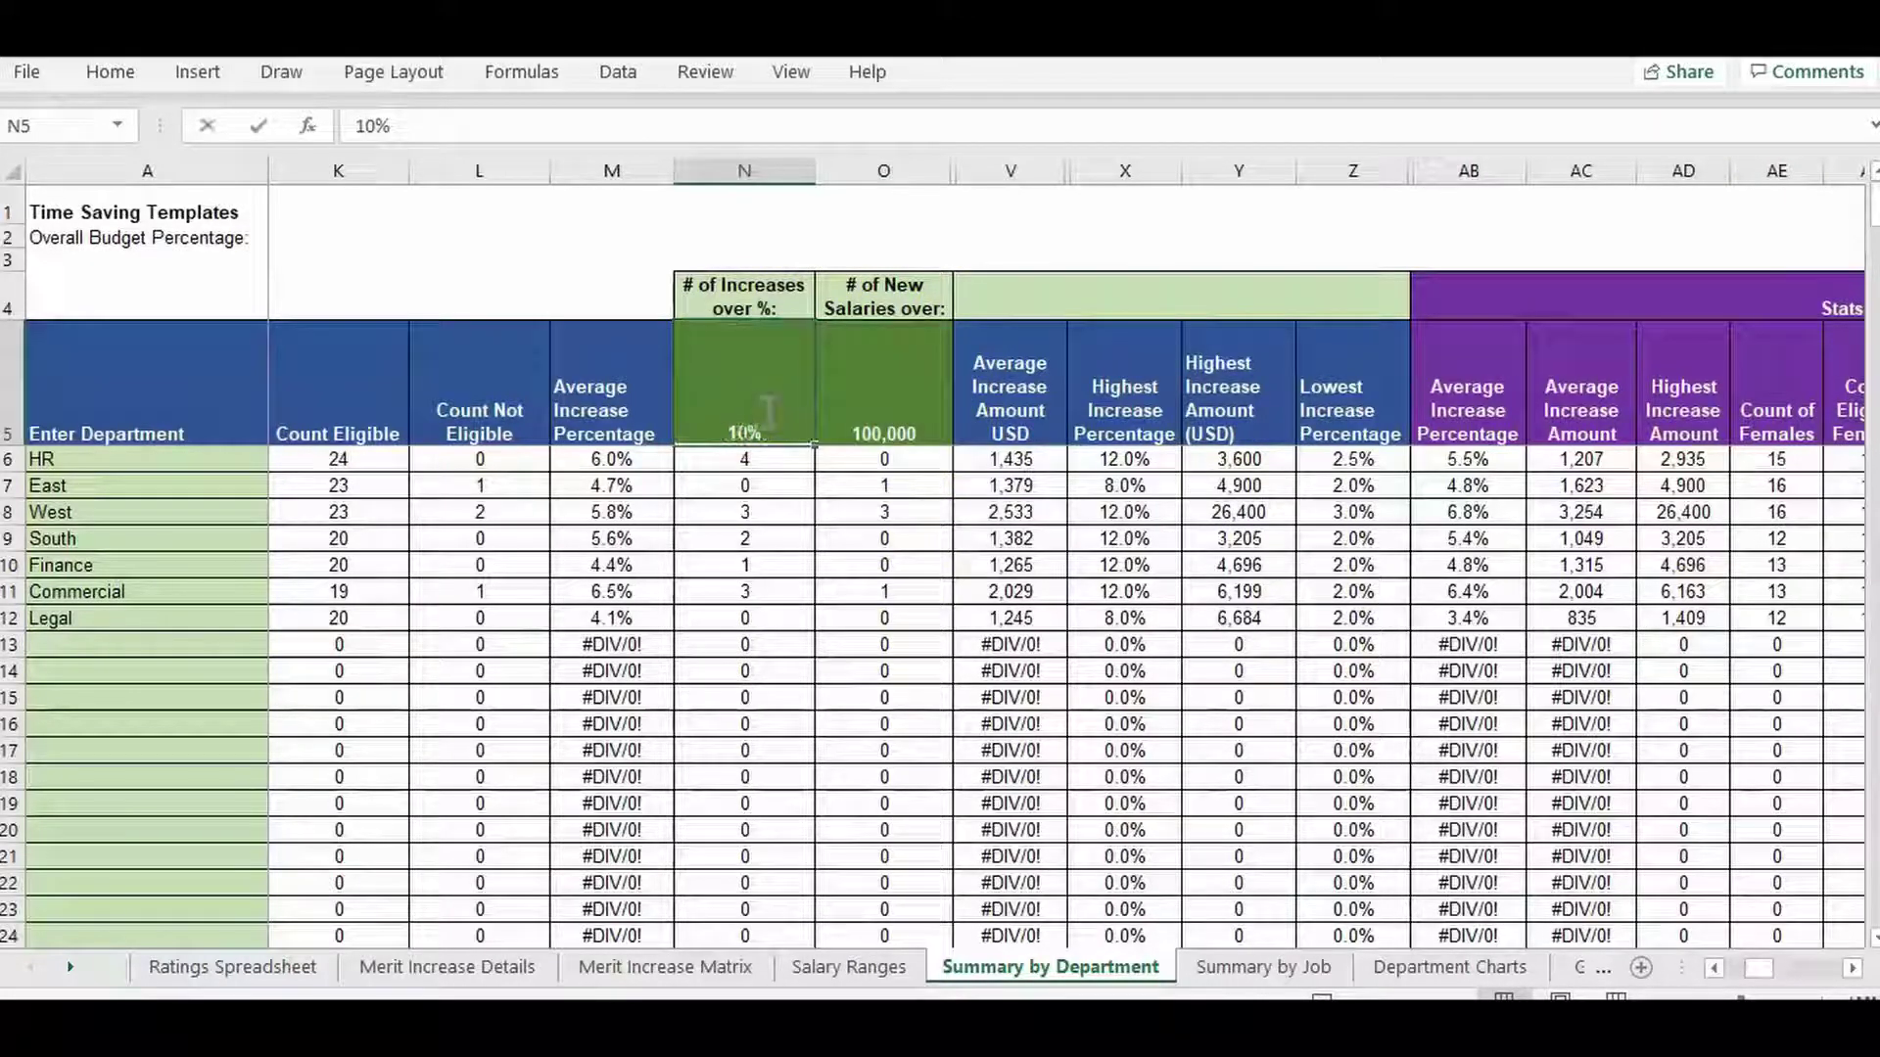
key("BackSpace")
key("BackSpace")
key("BackSpace")
type("5%")
key("Return")
left_click(766, 411)
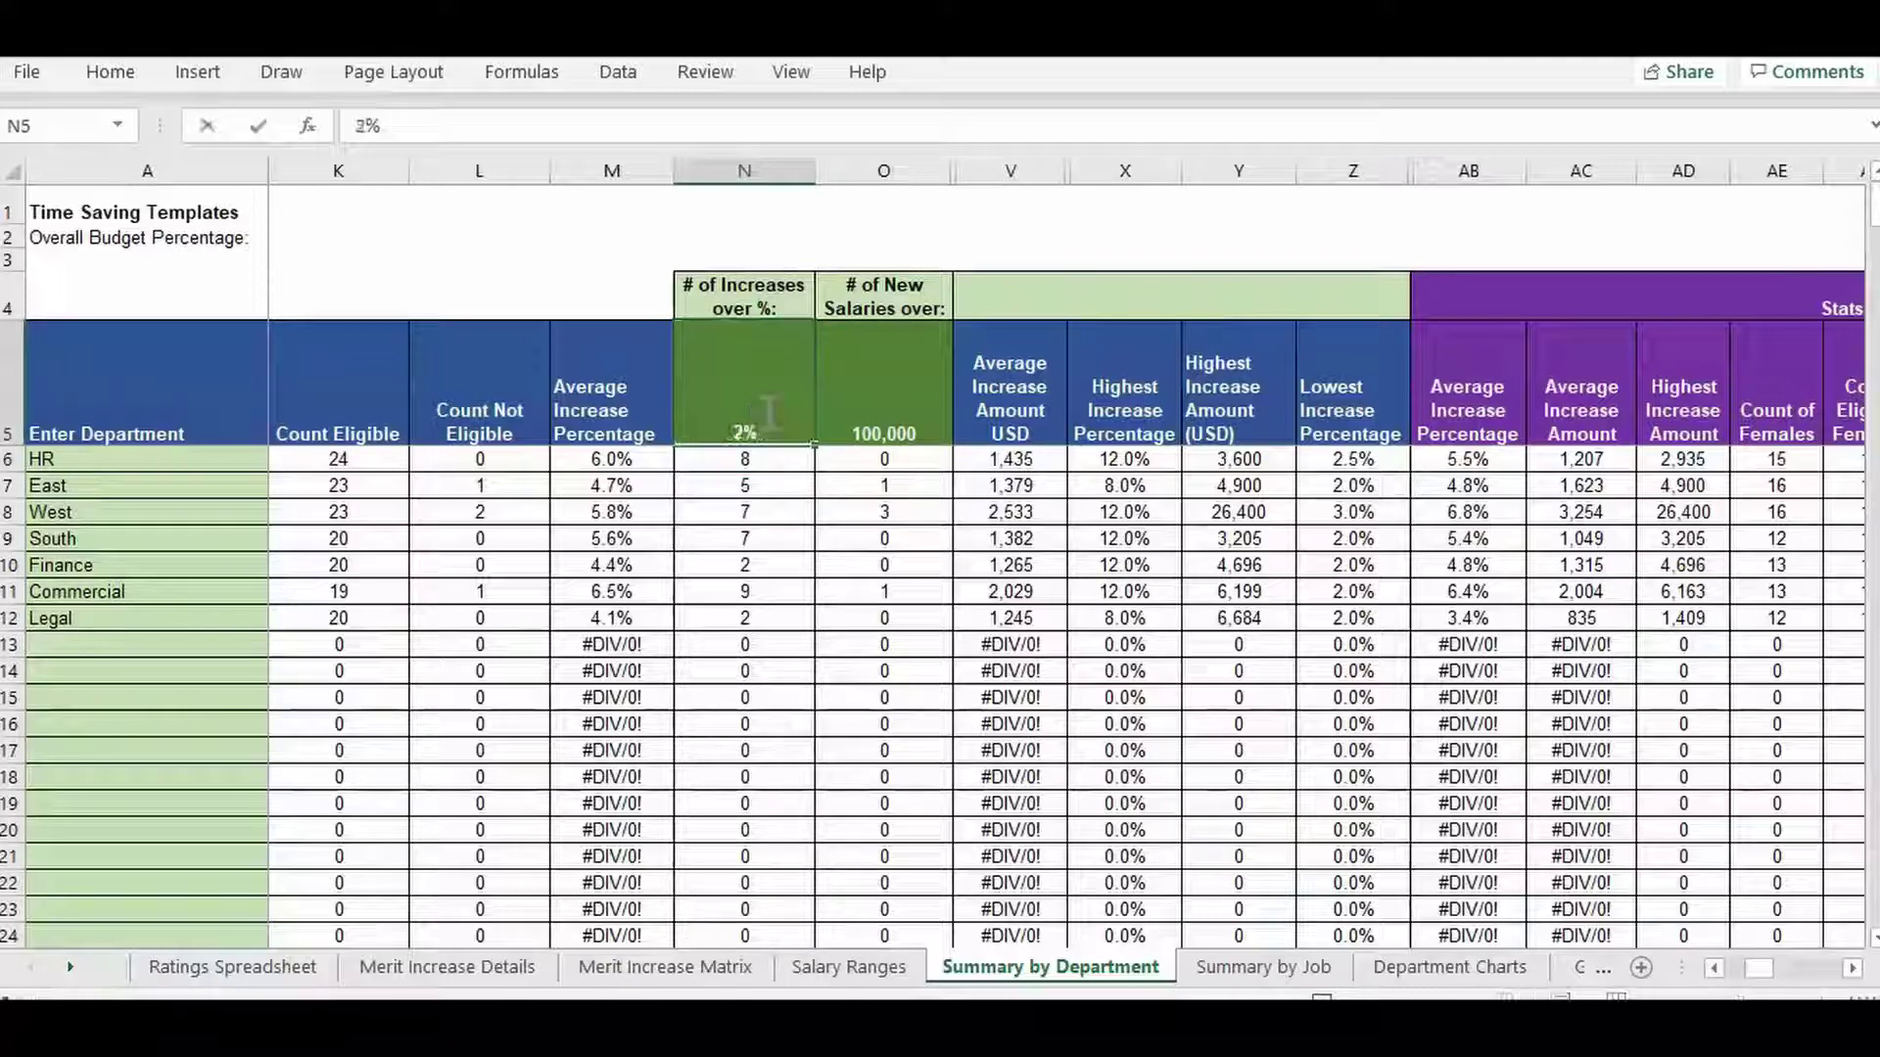
key("Return")
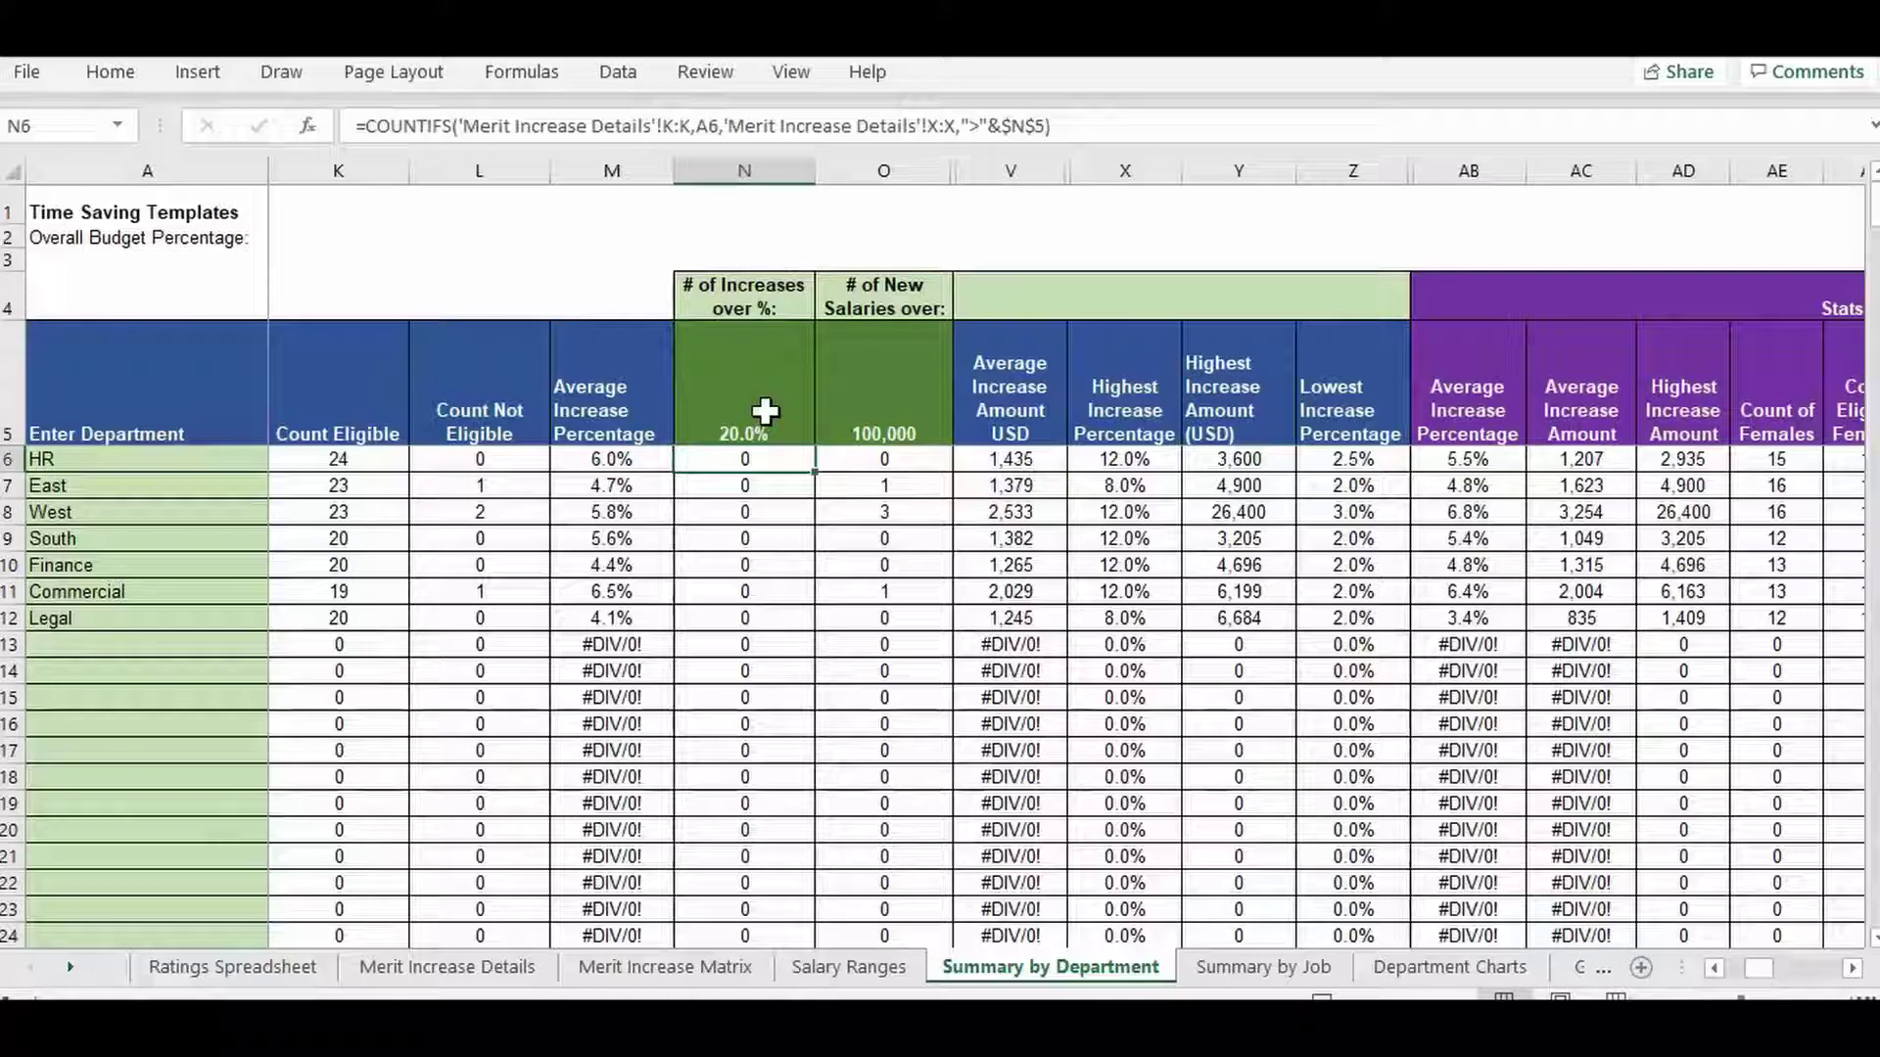
left_click(766, 411)
type("15%")
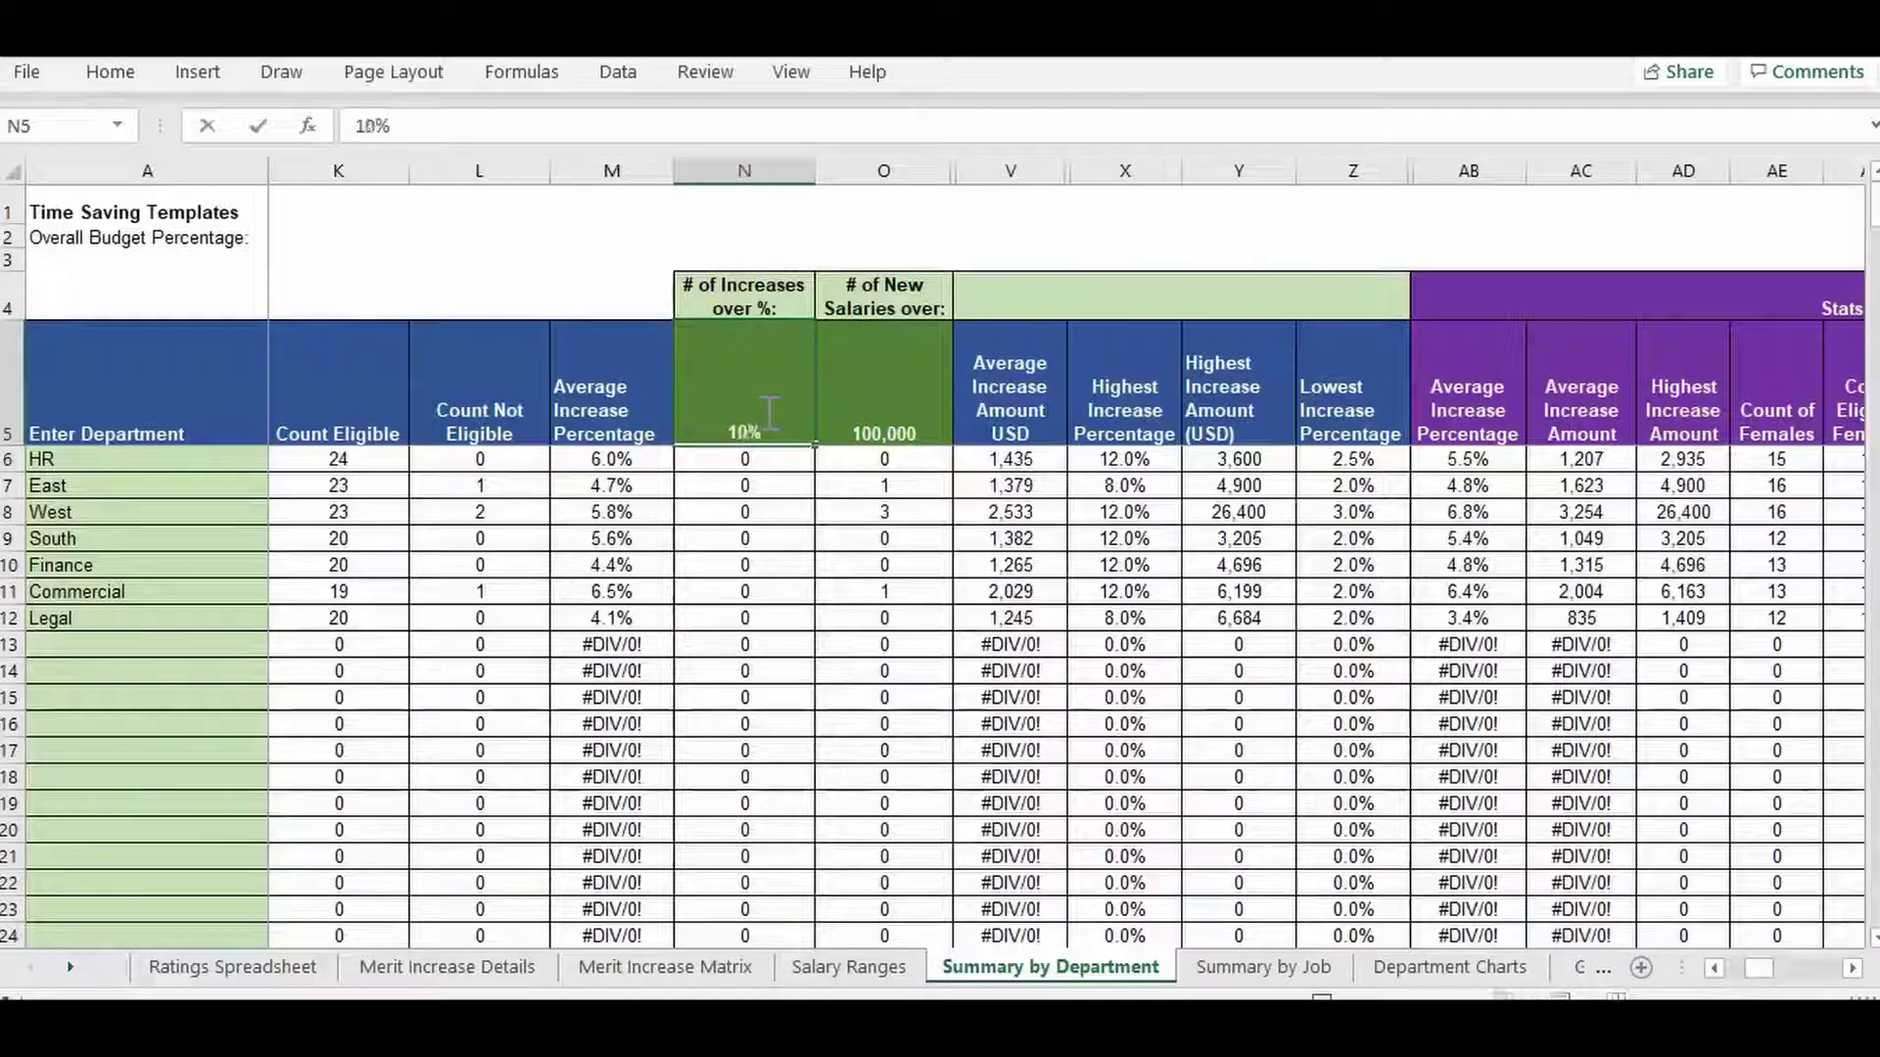
key("Return")
left_click(928, 390)
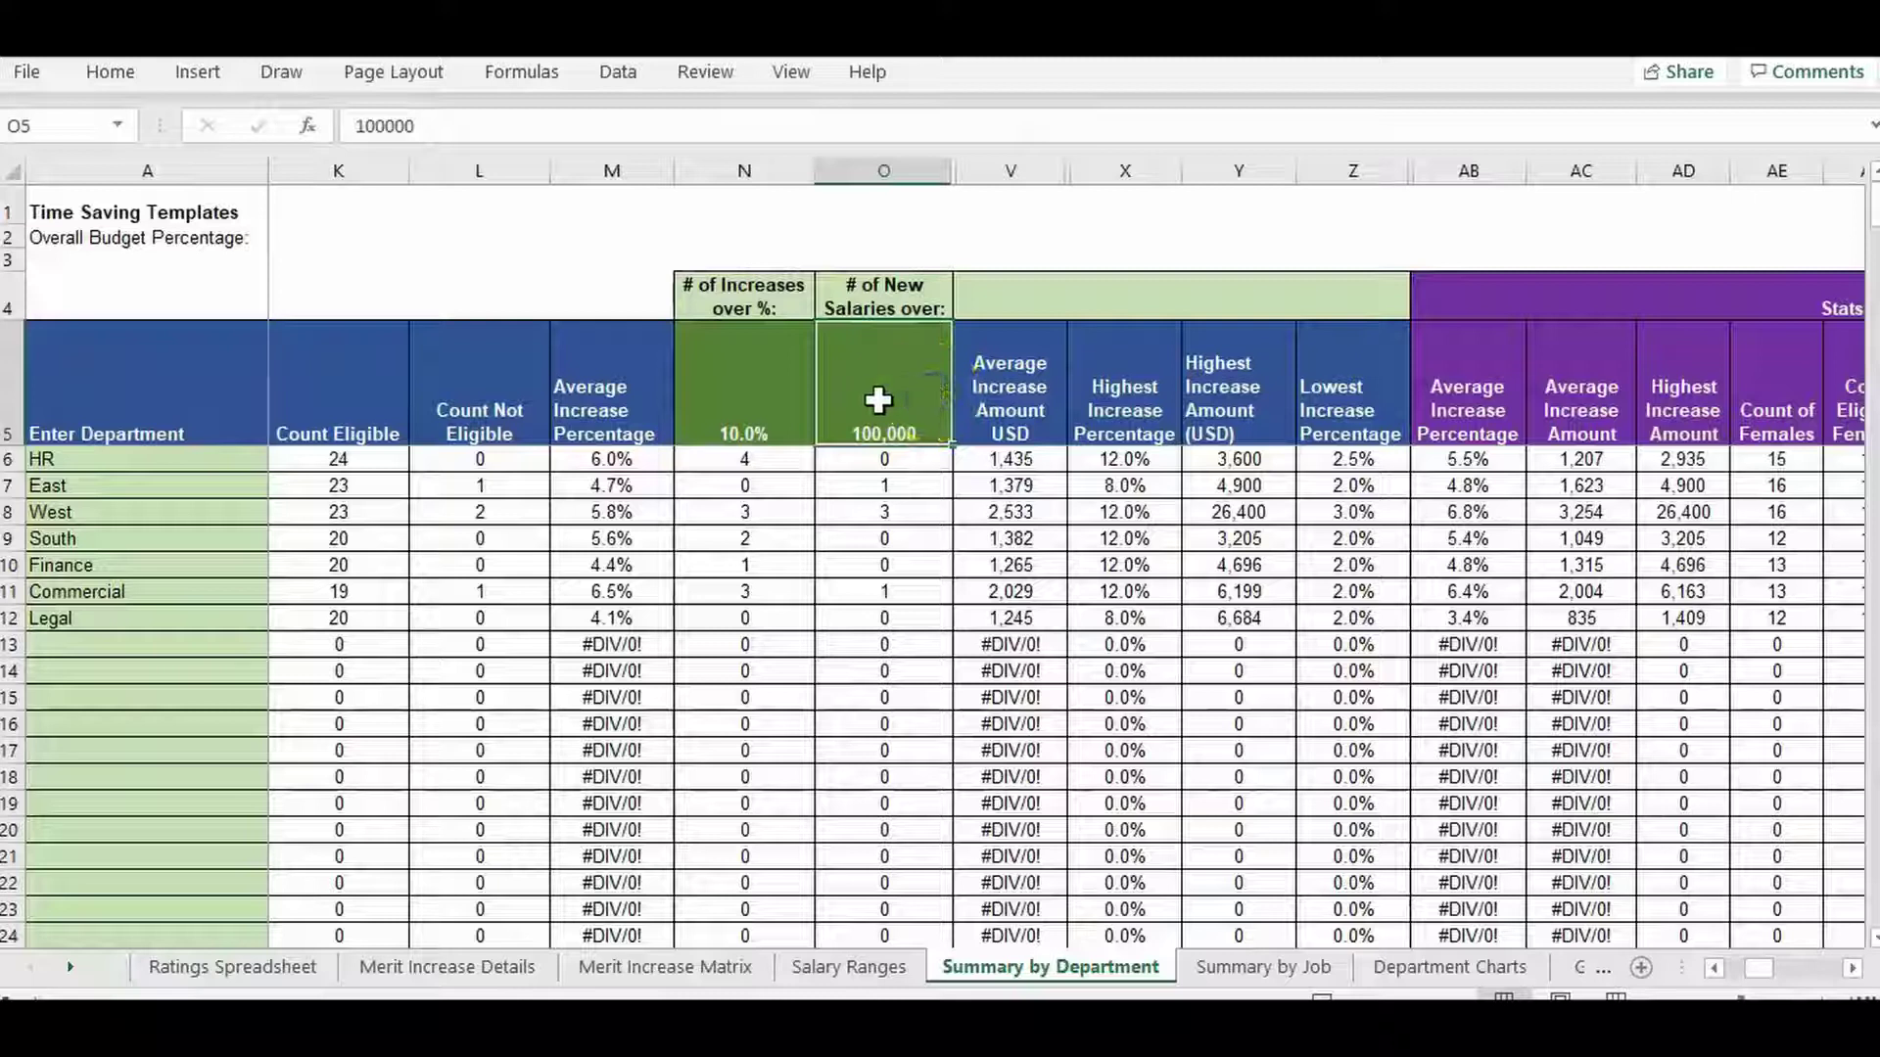
Enter 150,000 as the new-salary threshold and check the recalculated counts
type("1")
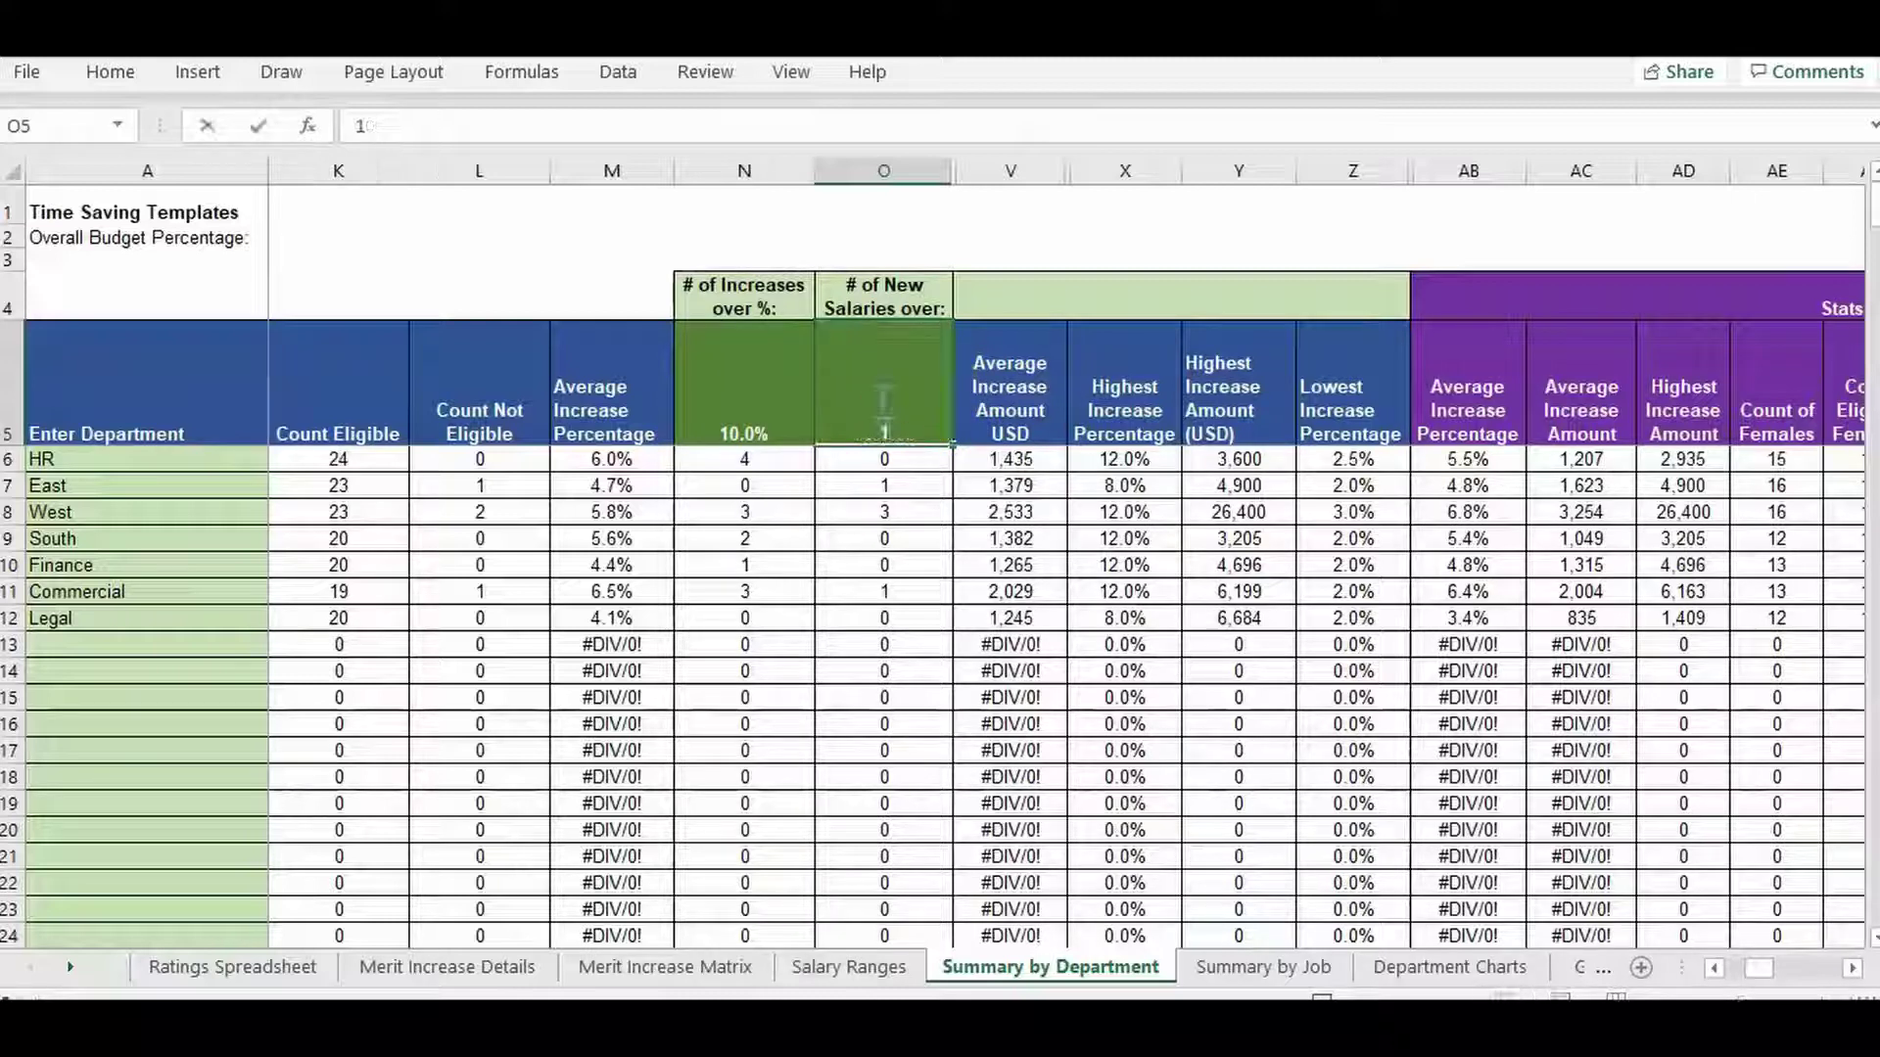
type("50,000")
key("Return")
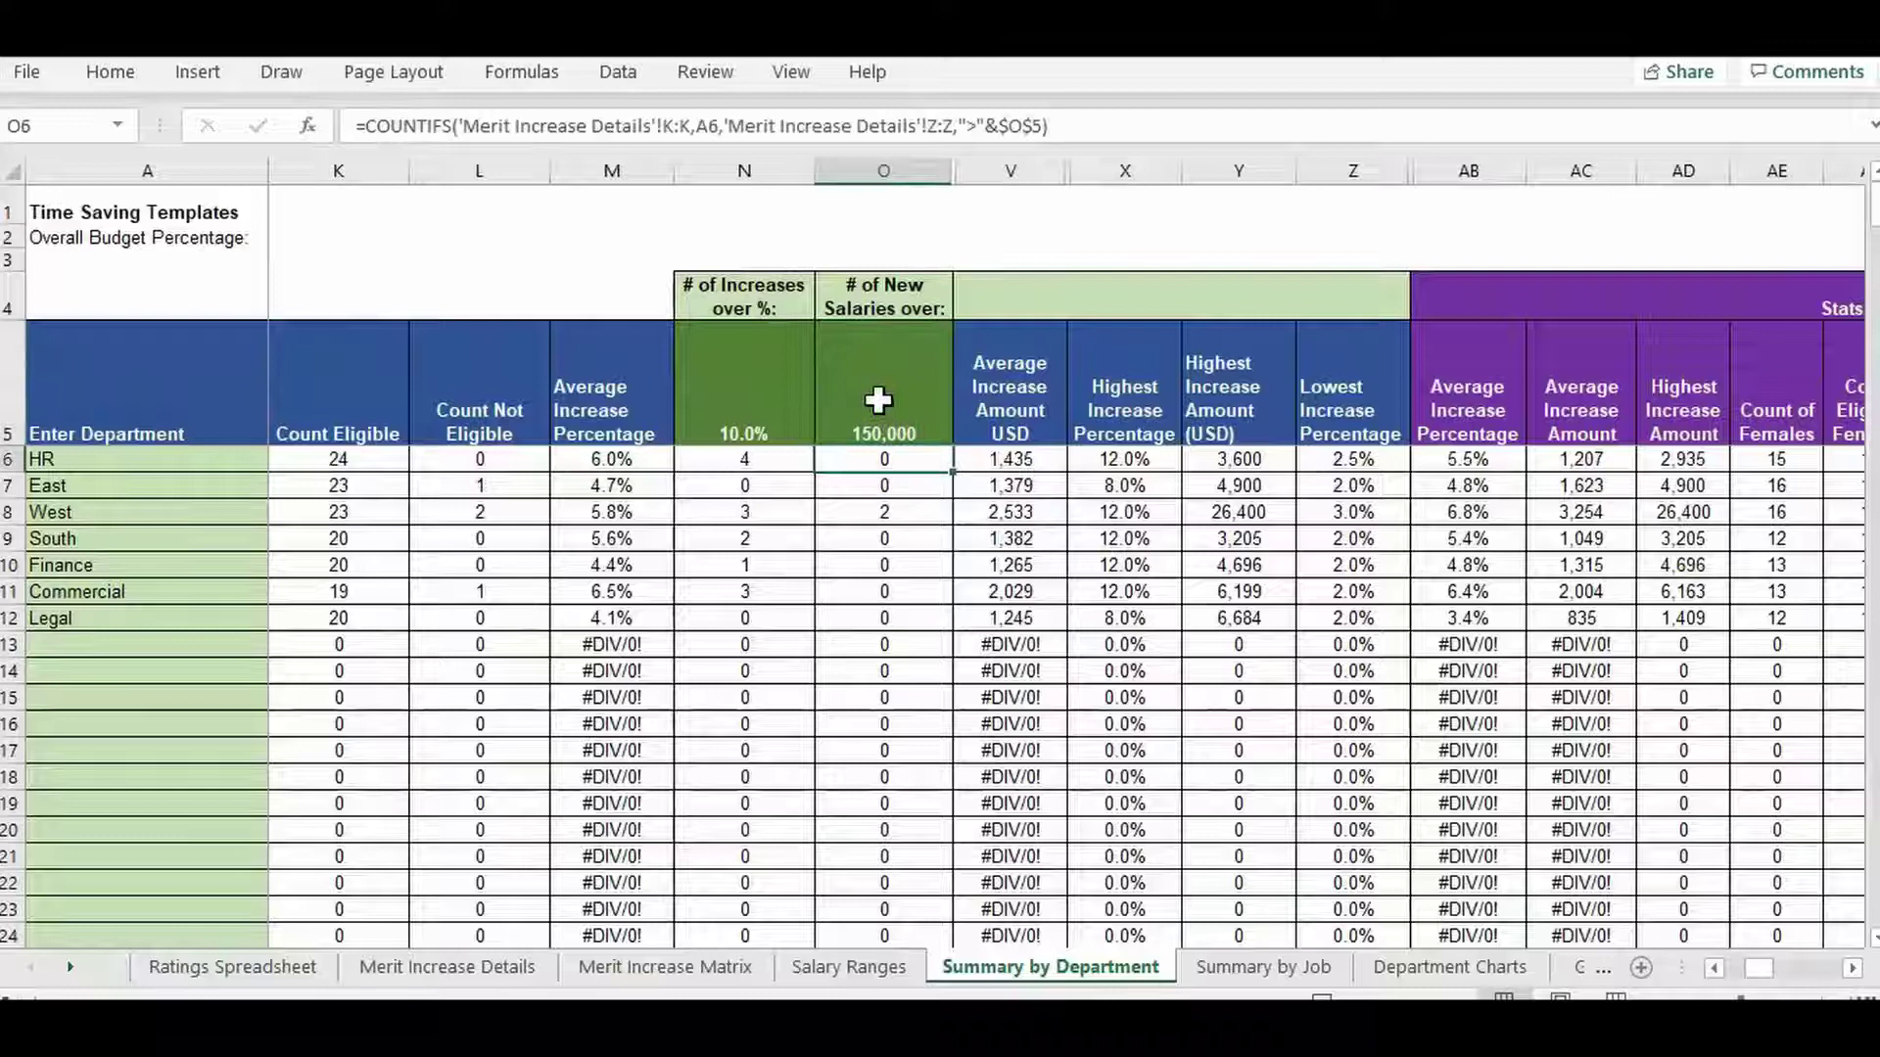
key("Down")
key("Down")
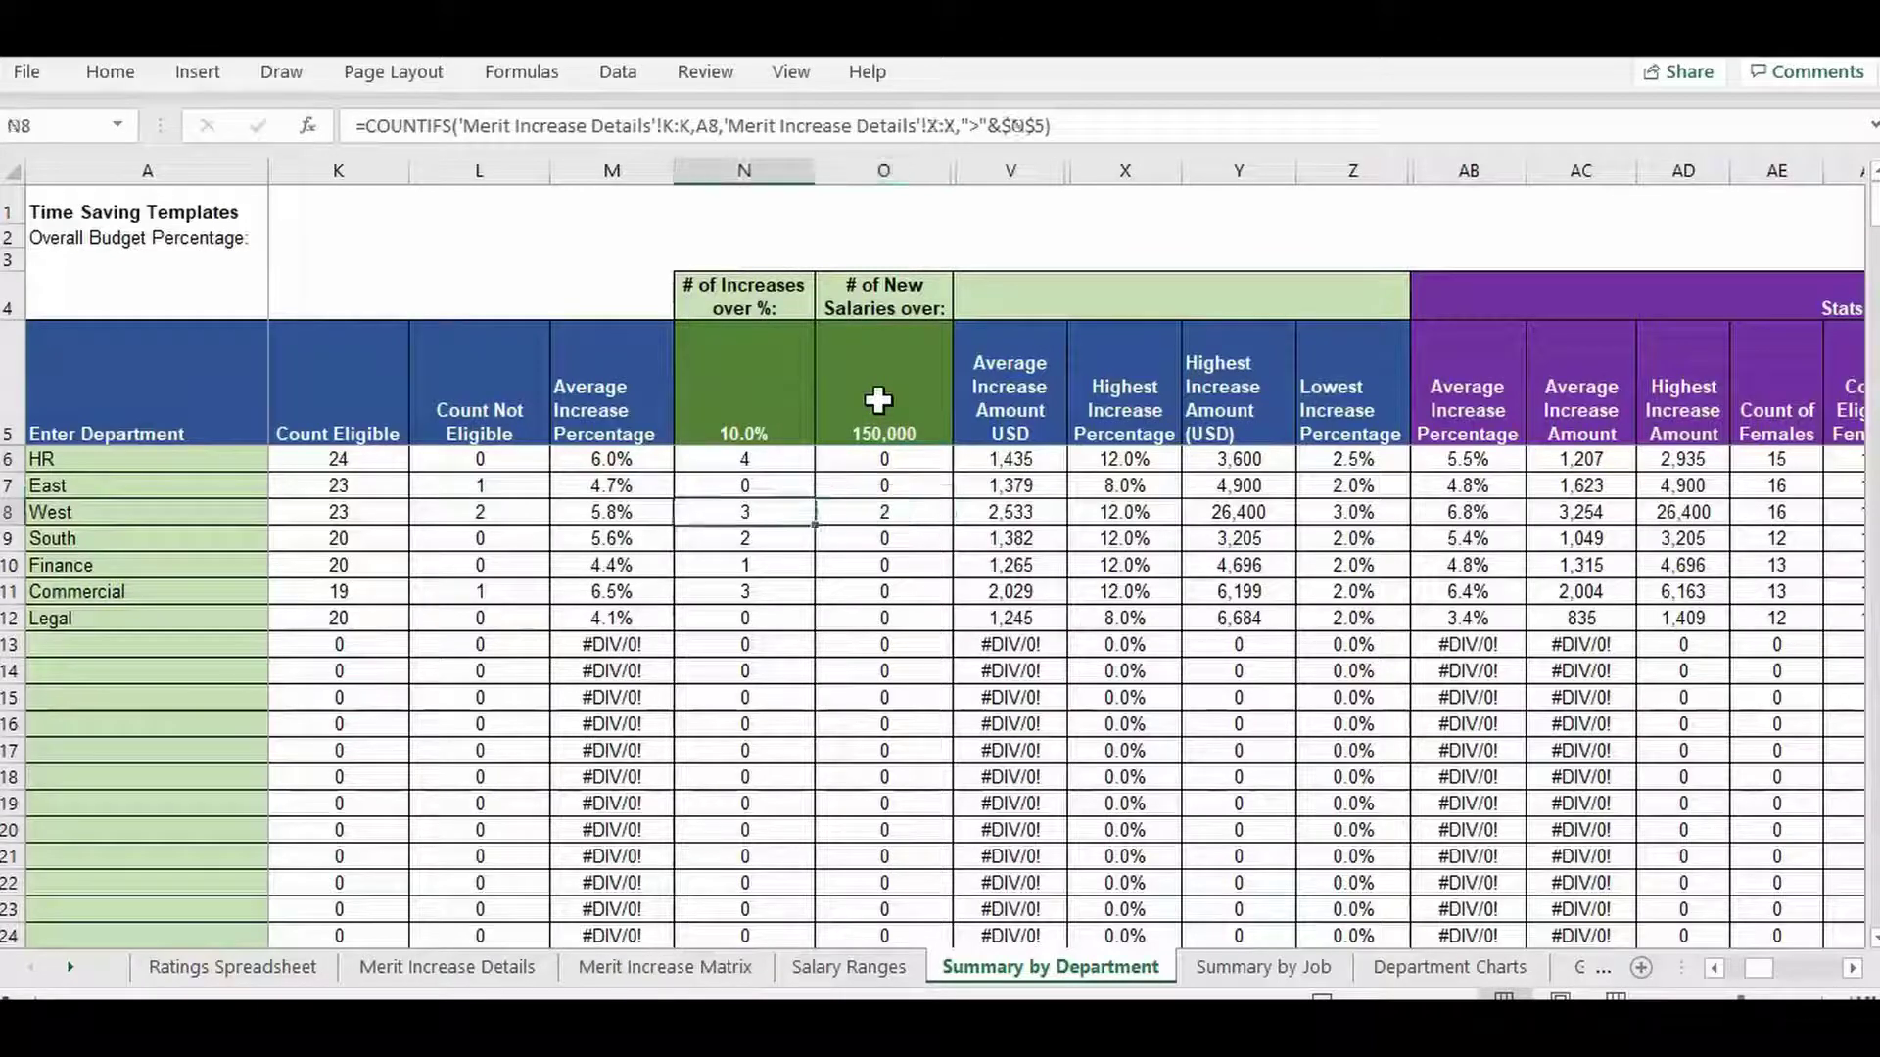
key("Up")
key("Up")
key("Up")
Step across the highest, average increase and female statistics column headers
key("Right")
key("Right")
key("Right")
key("Right")
key("Right")
key("Right")
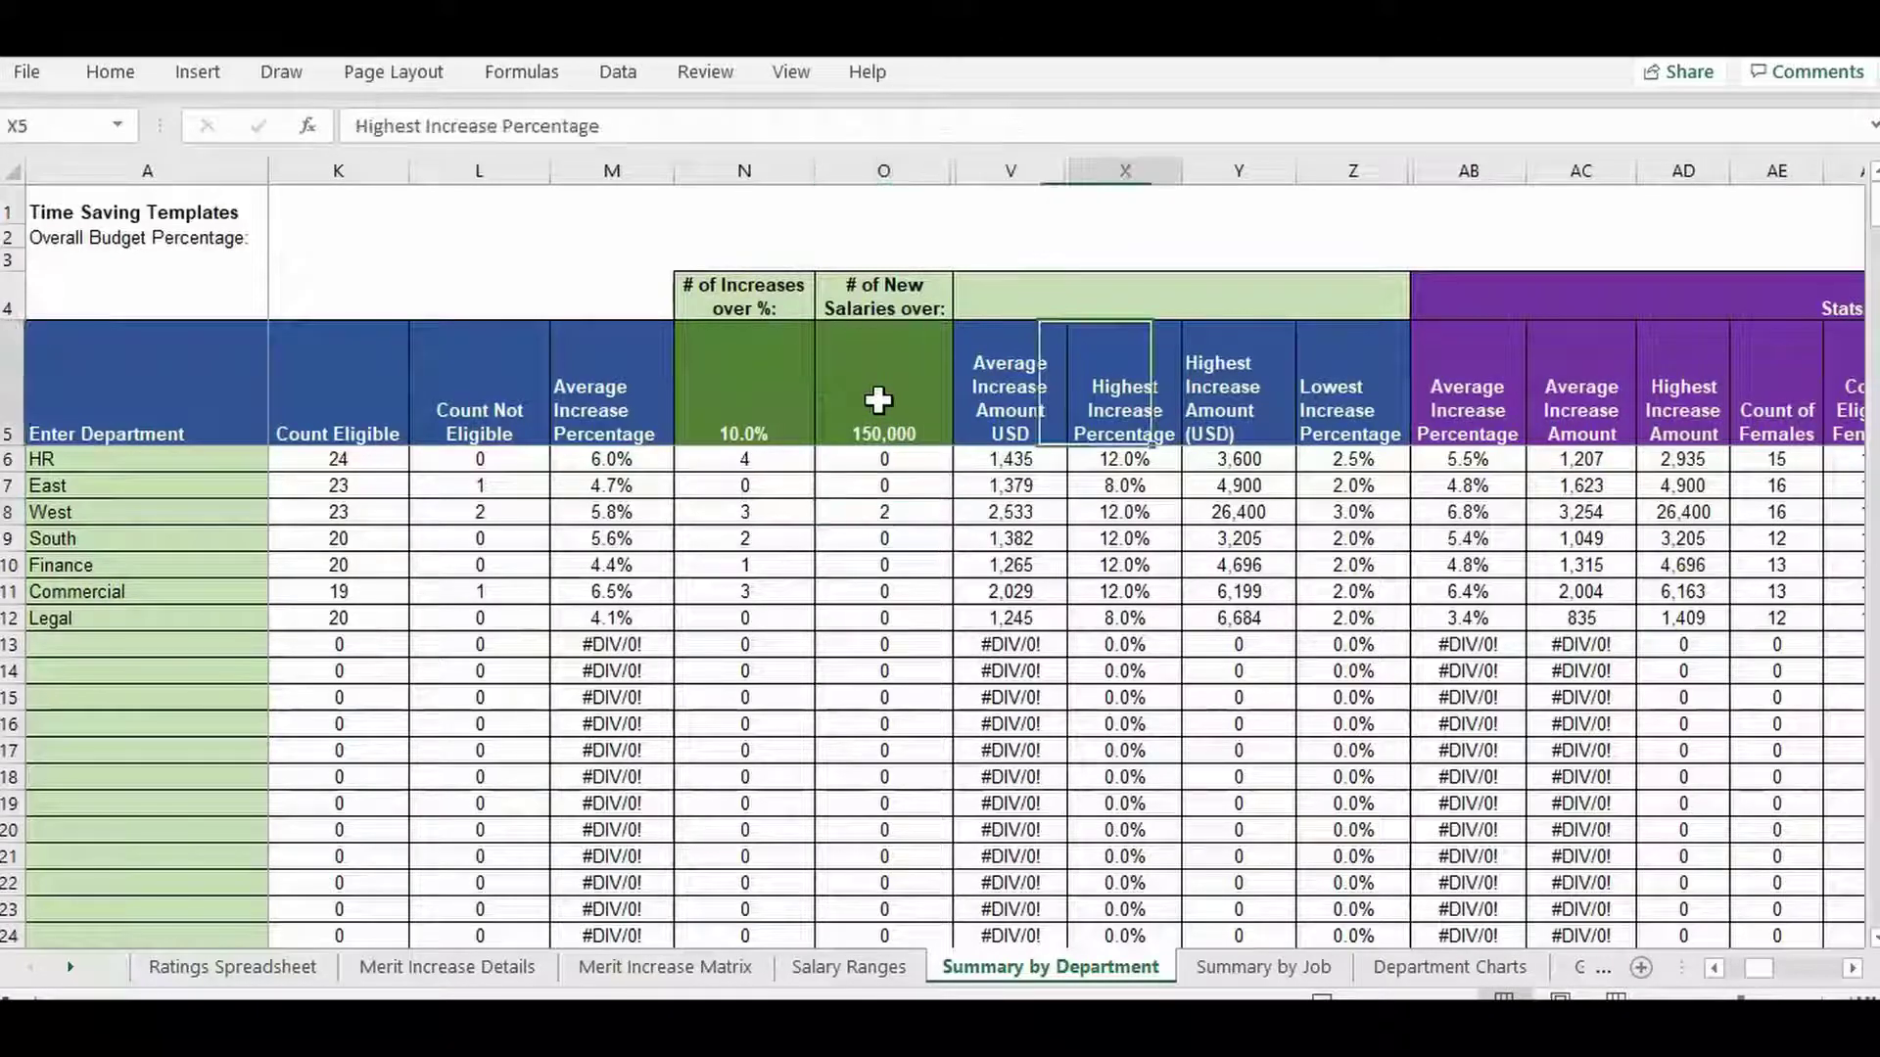
key("Right")
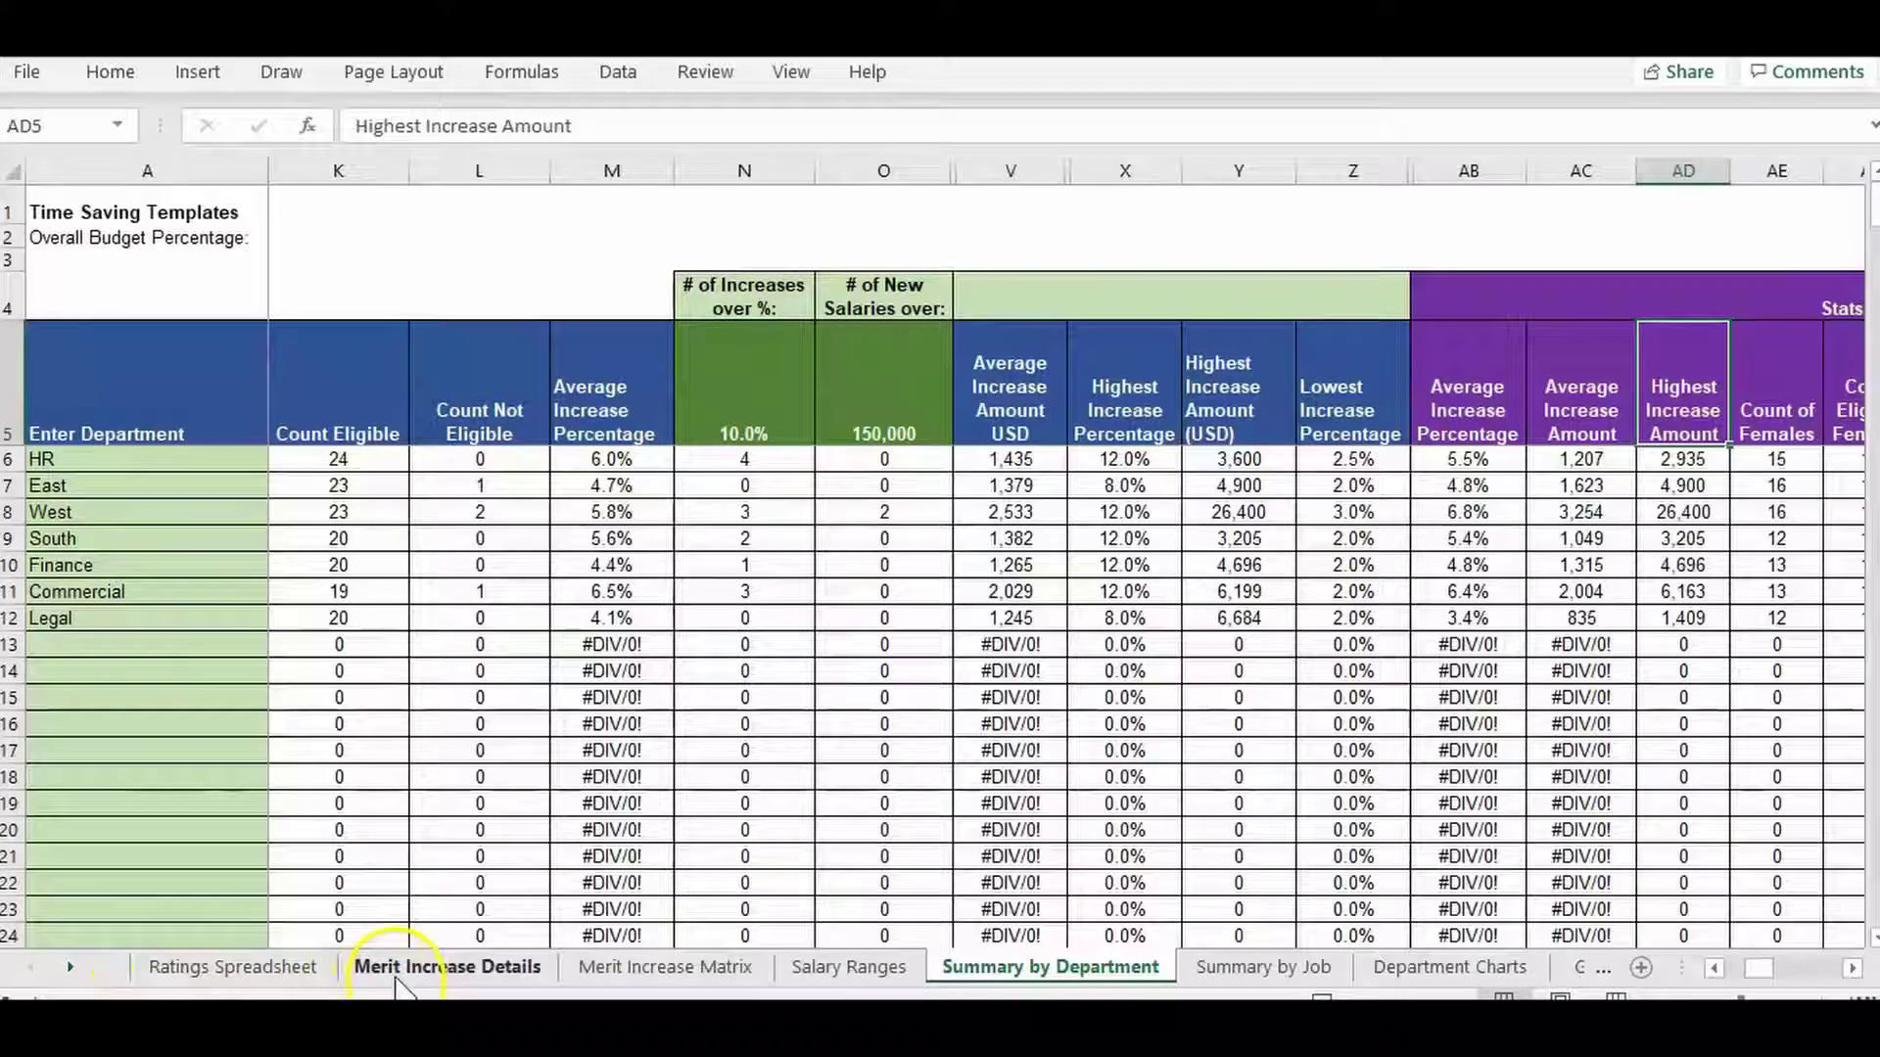
left_click(989, 413)
key("Right")
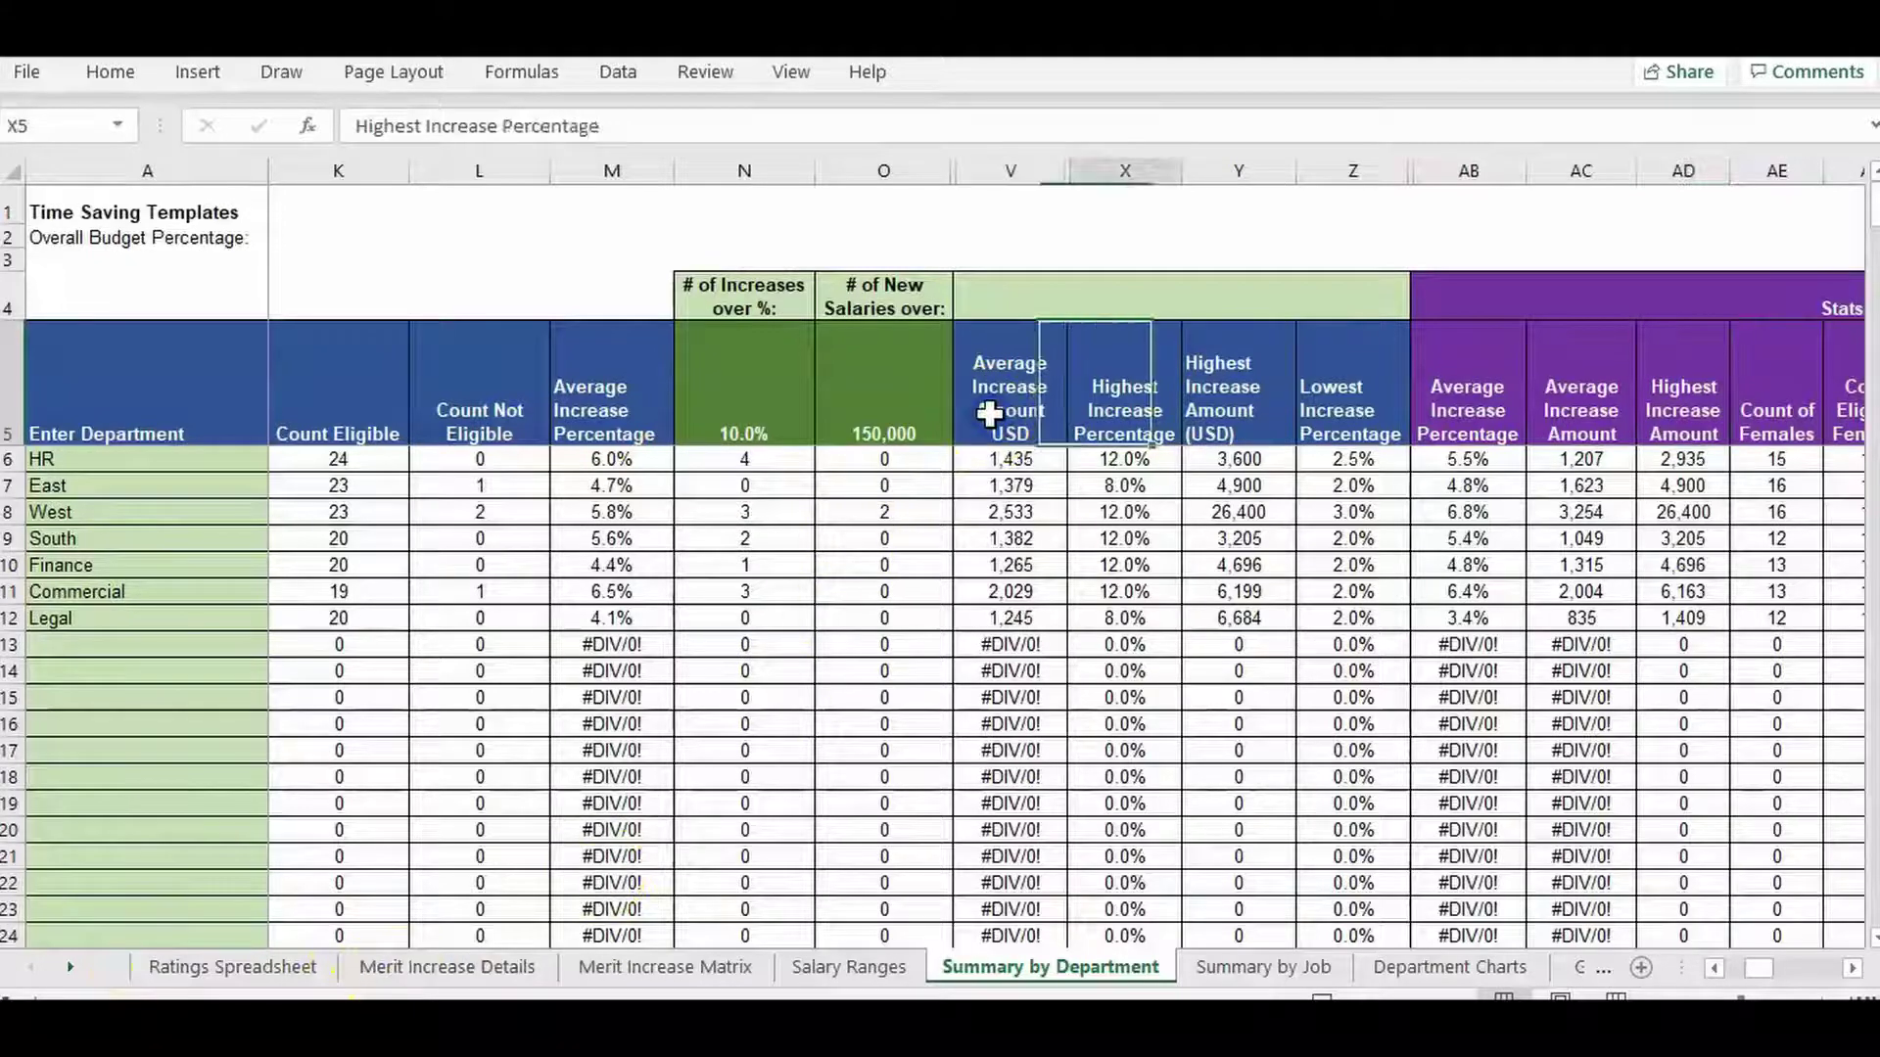
key("Right")
key("Right")
key("Right")
key("Right")
key("Right")
key("Right")
key("Right")
key("Right")
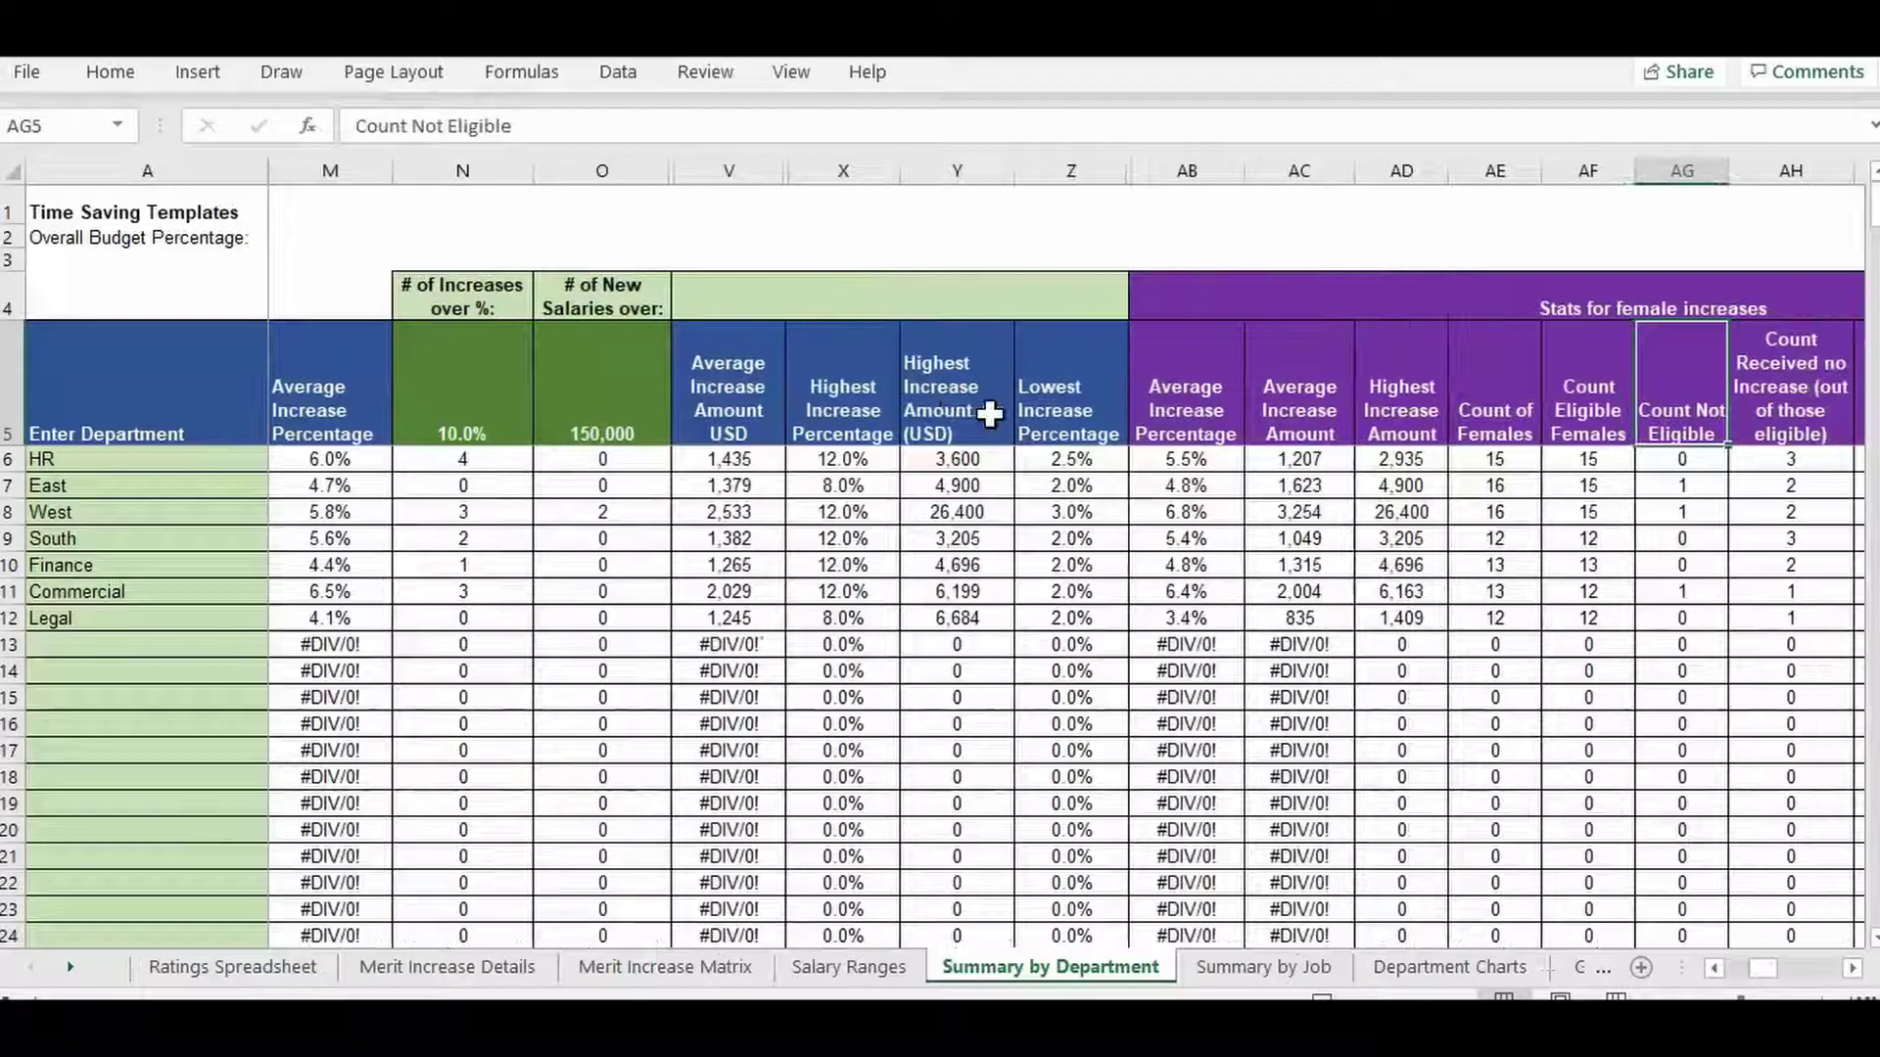
key("Left")
key("Left")
key("Left")
key("Left")
key("Left")
key("Left")
key("Left")
key("Left")
key("Left")
key("Down")
key("Up")
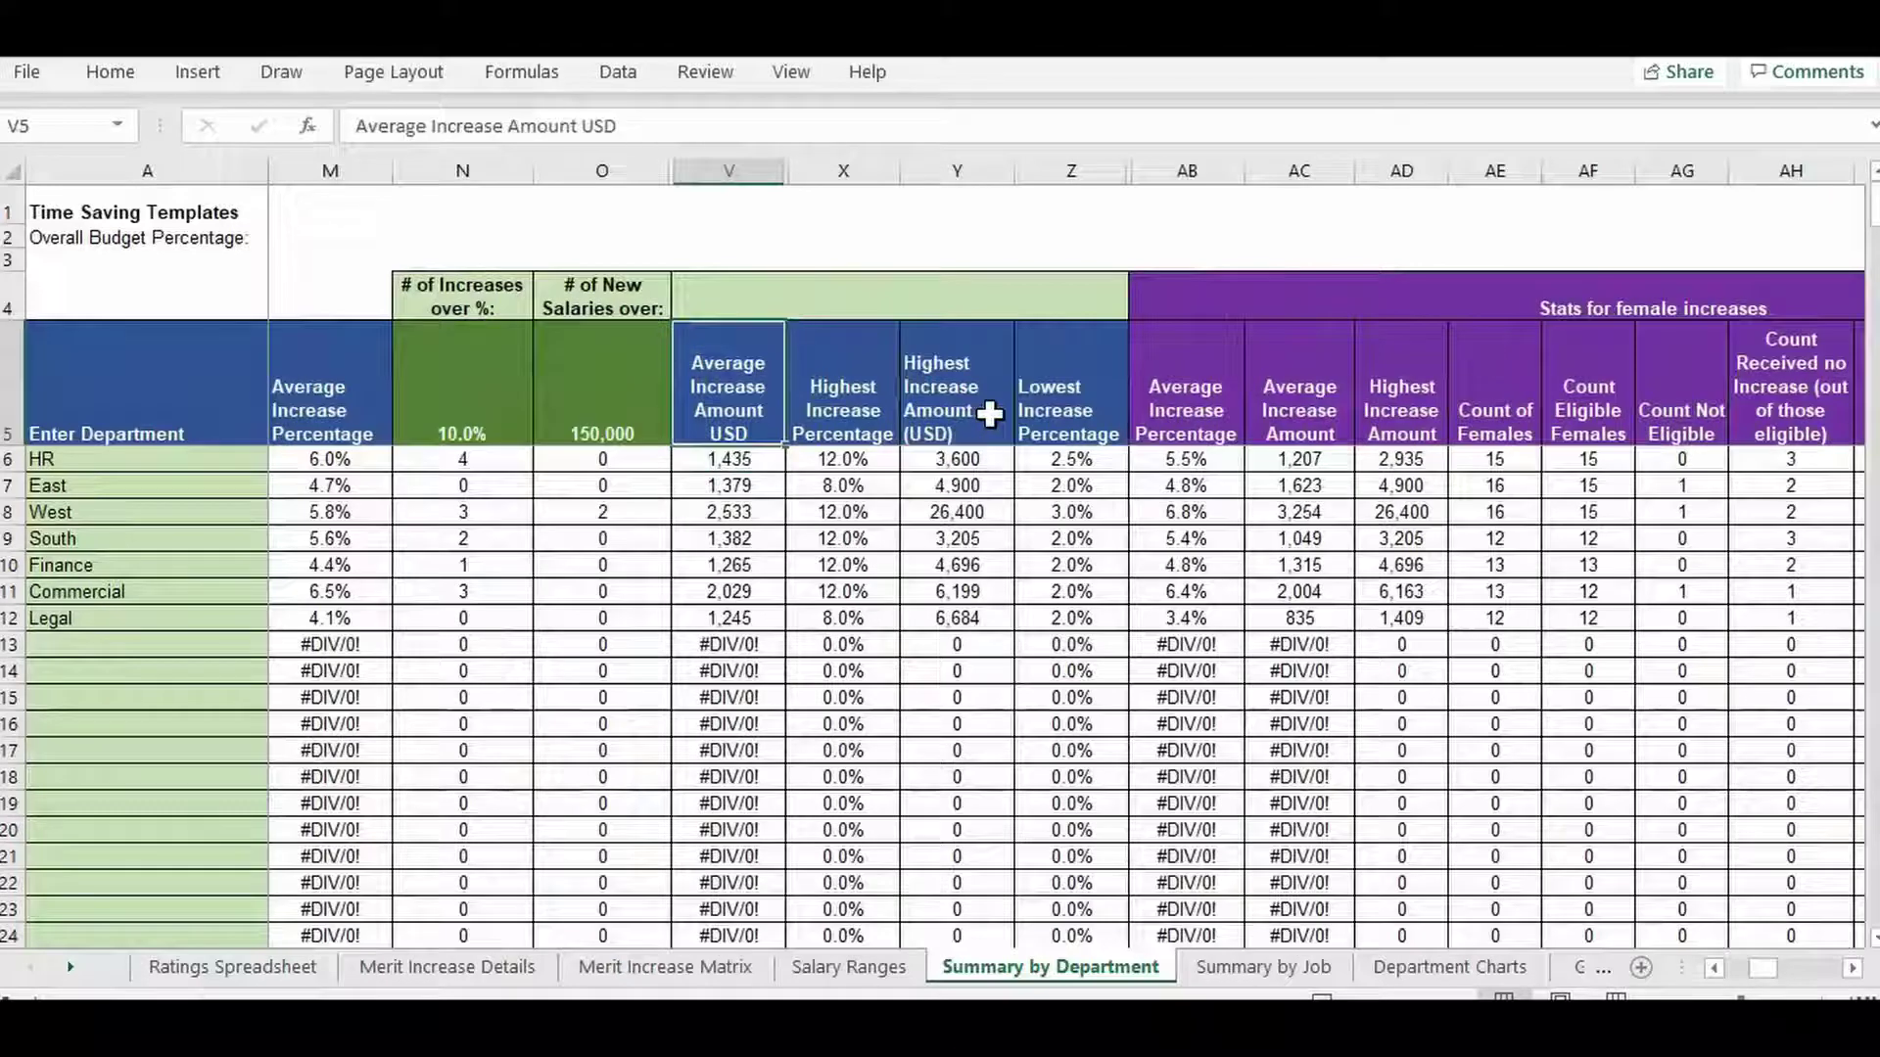
key("Right")
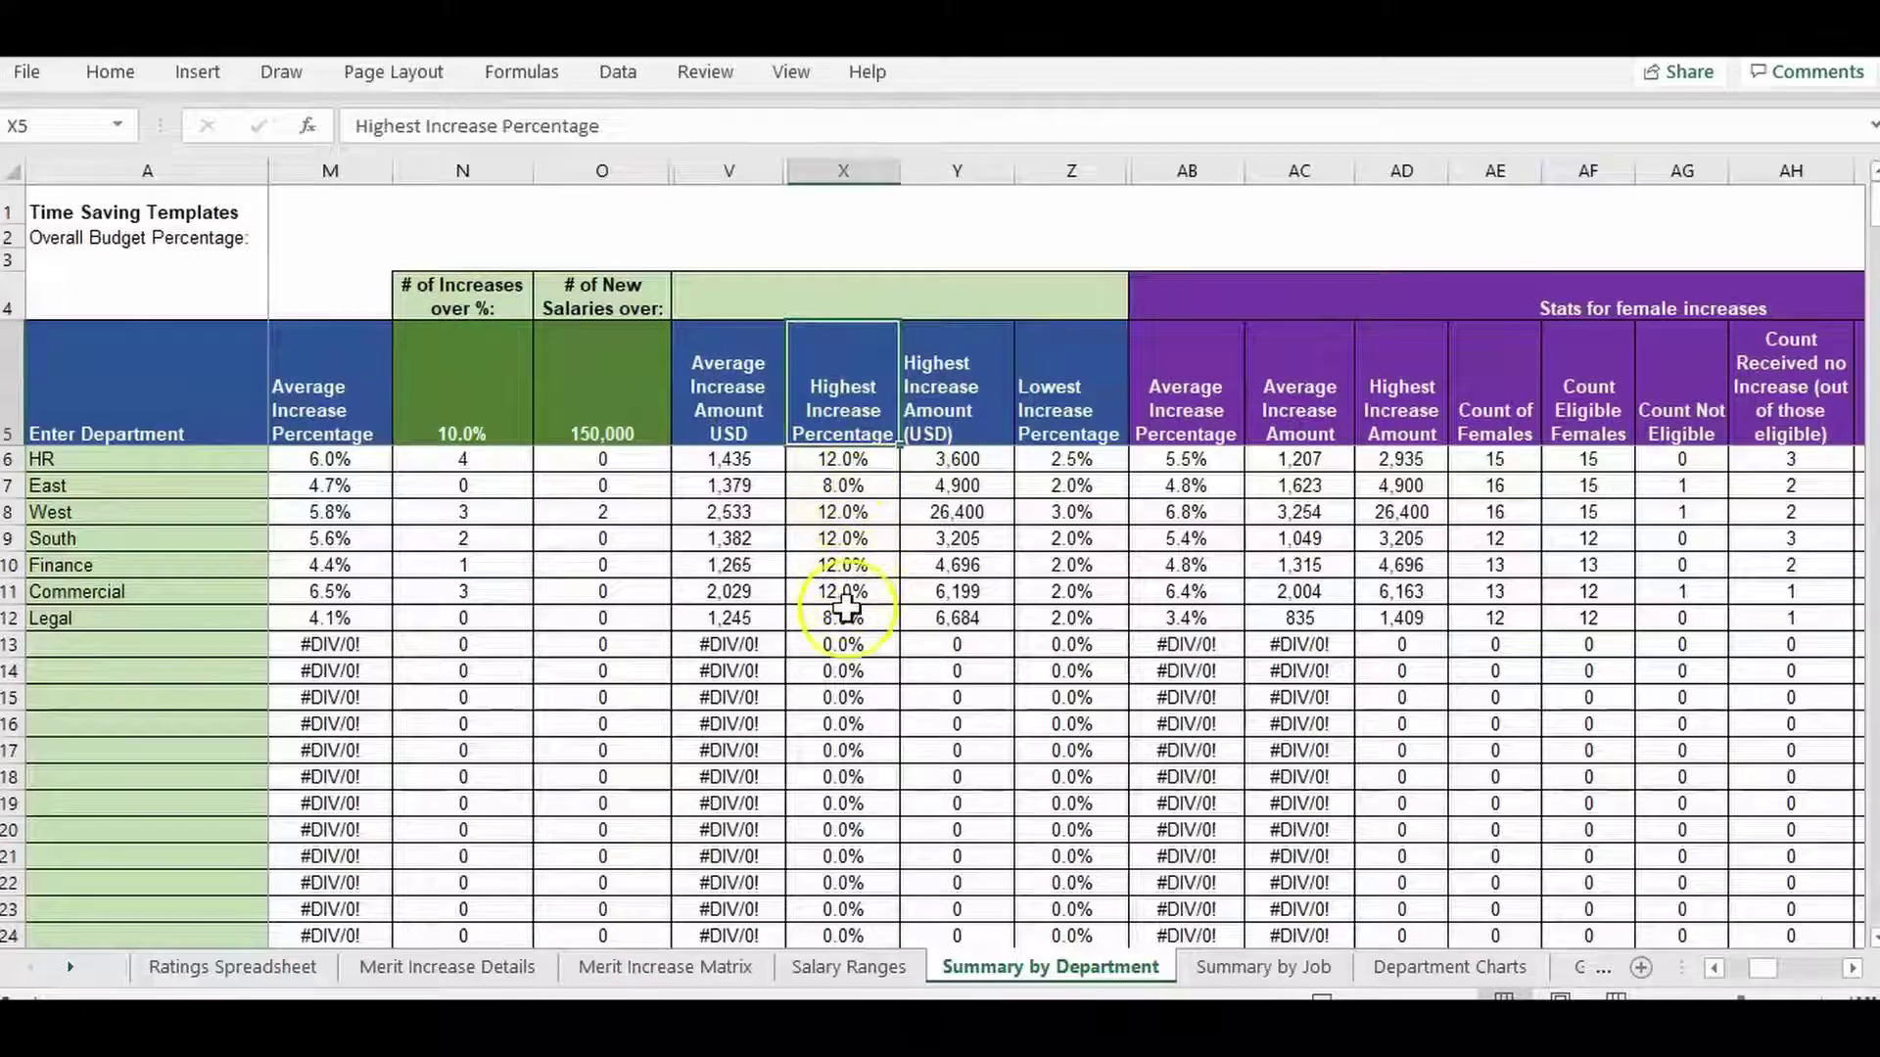
left_click(957, 378)
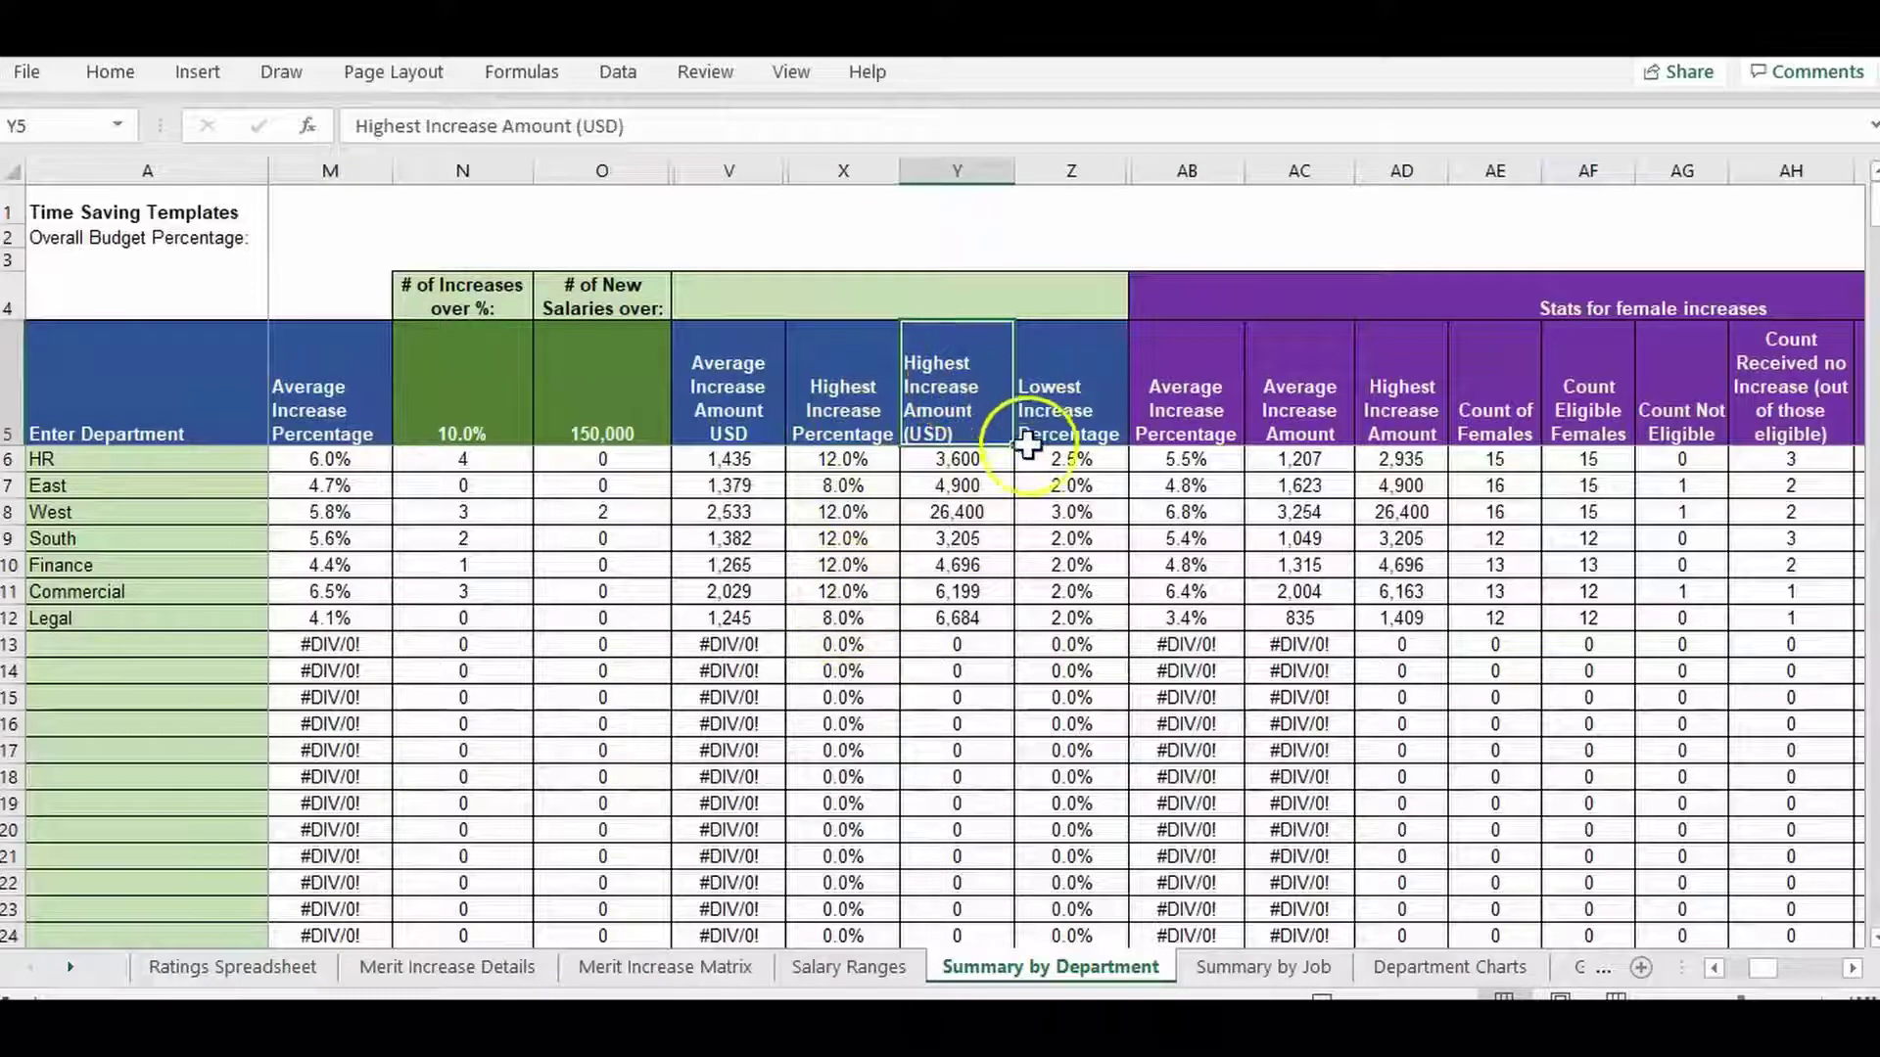
left_click(996, 519)
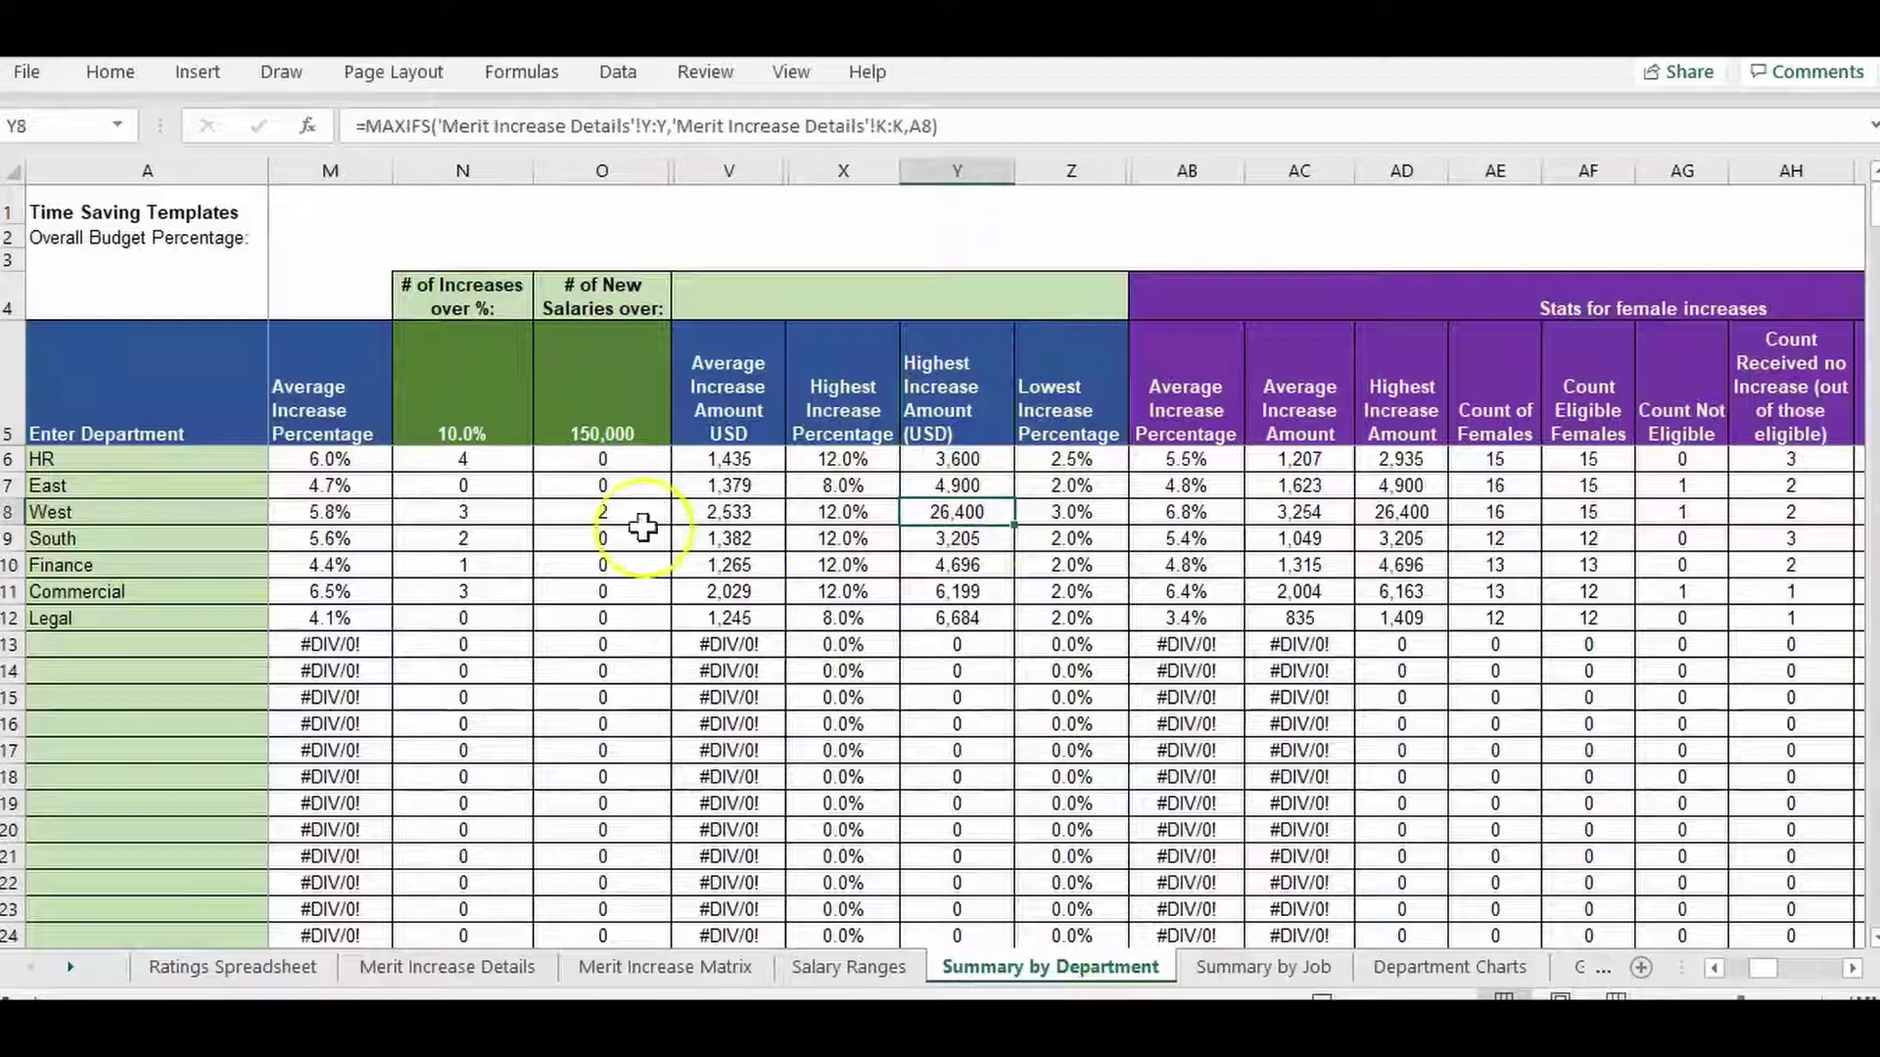
left_click(1093, 398)
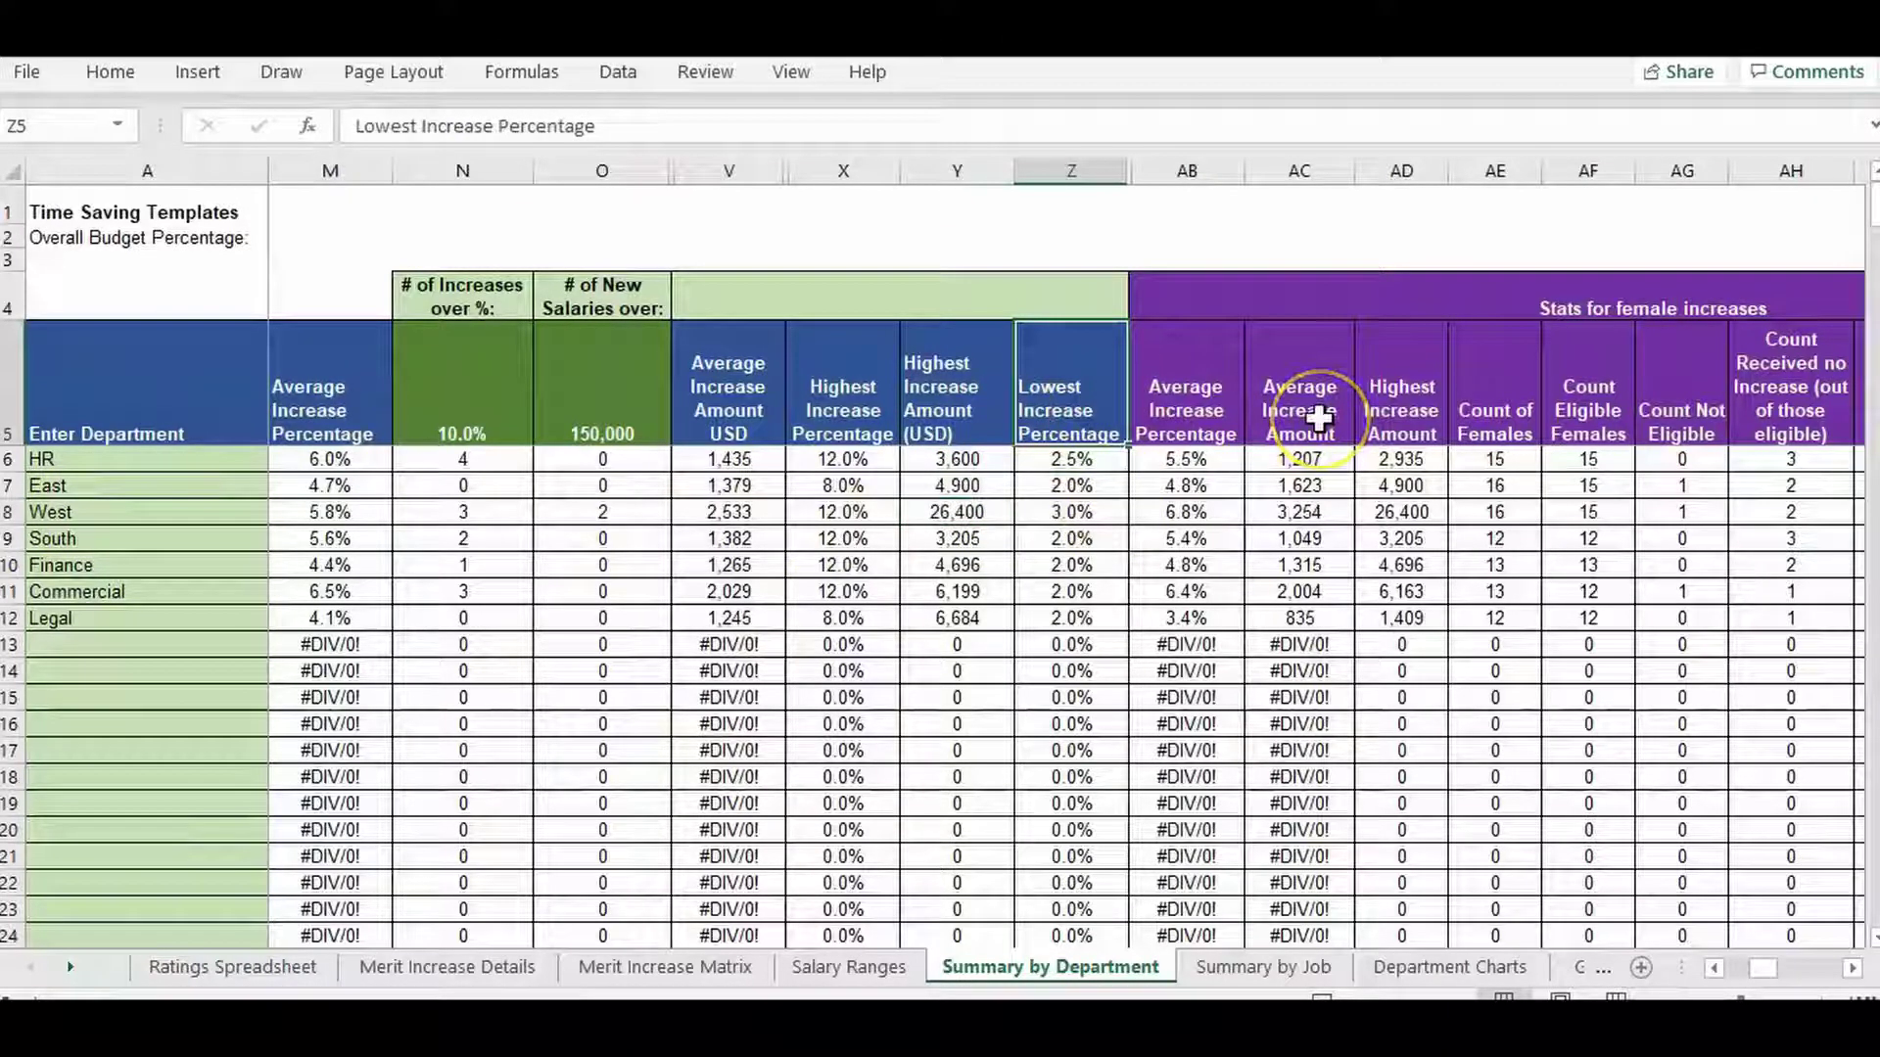
key("Right")
key("Right")
key("Right")
key("Right")
key("Right")
key("Right")
key("Right")
key("Right")
key("Right")
key("Right")
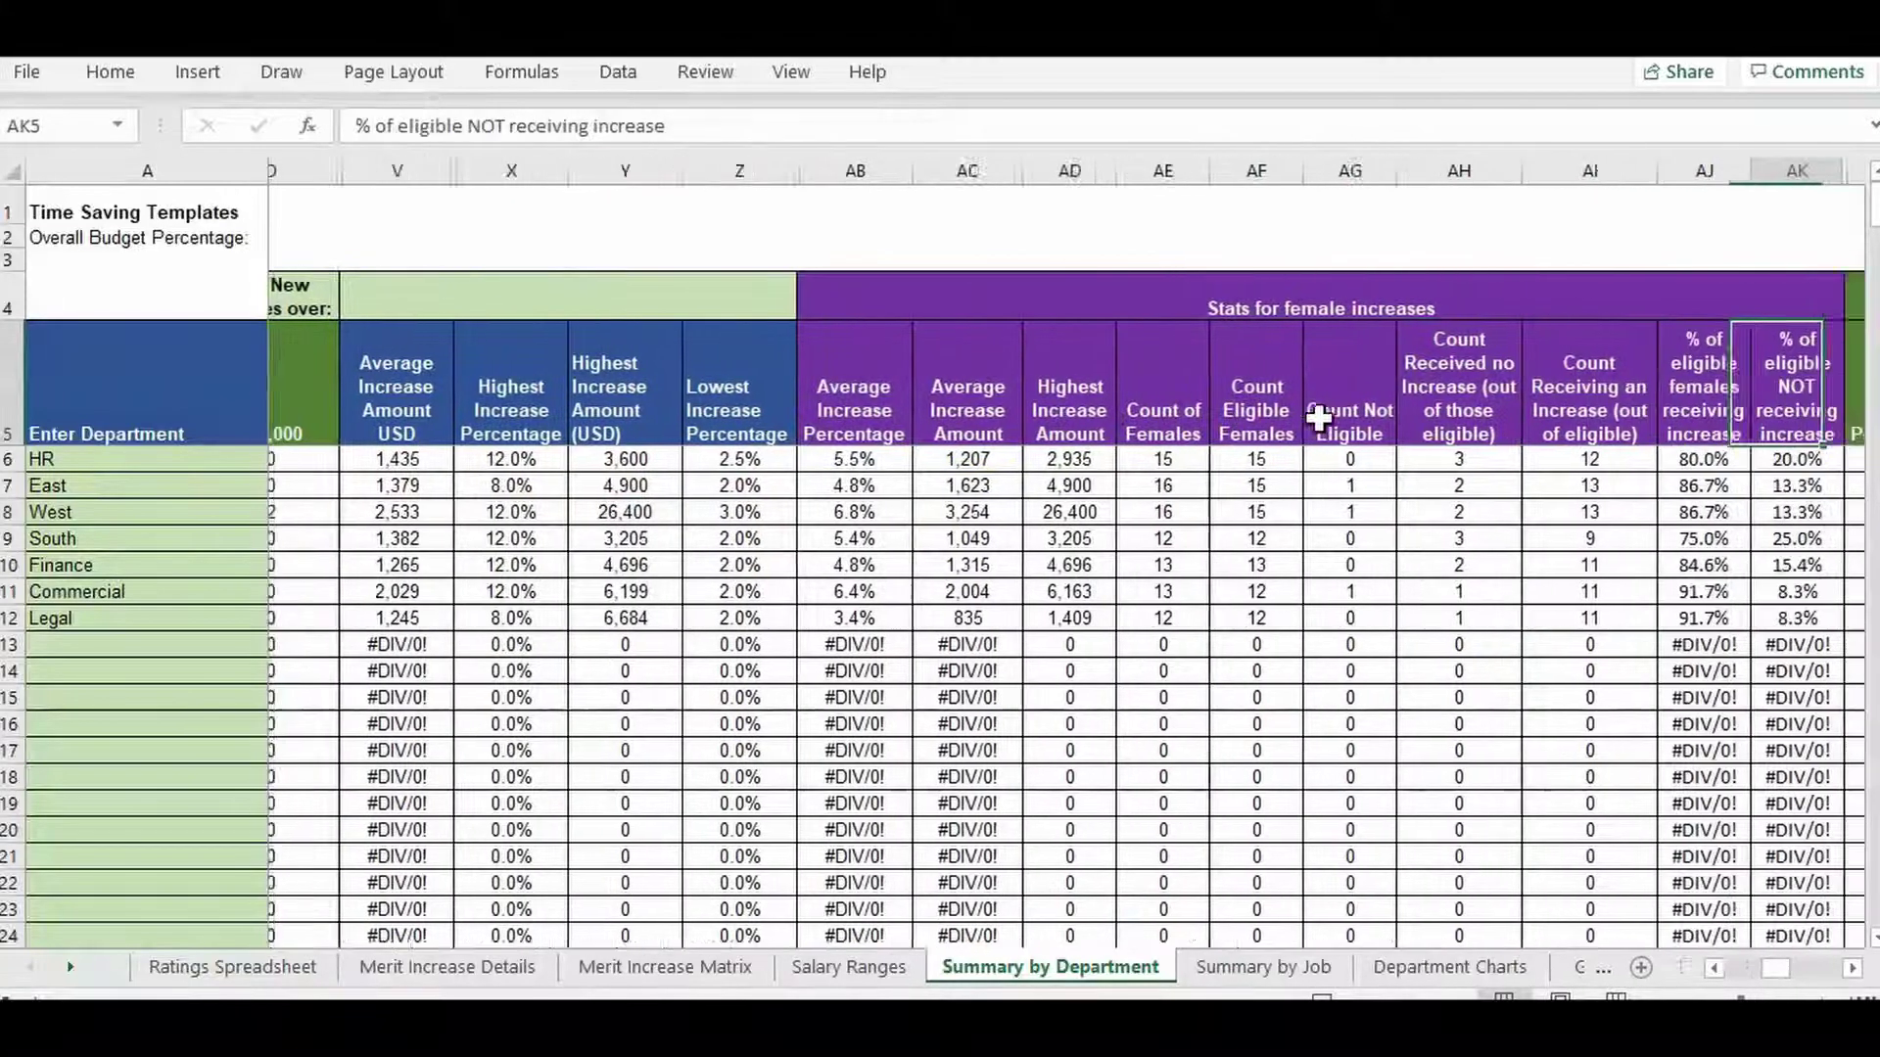
key("Right")
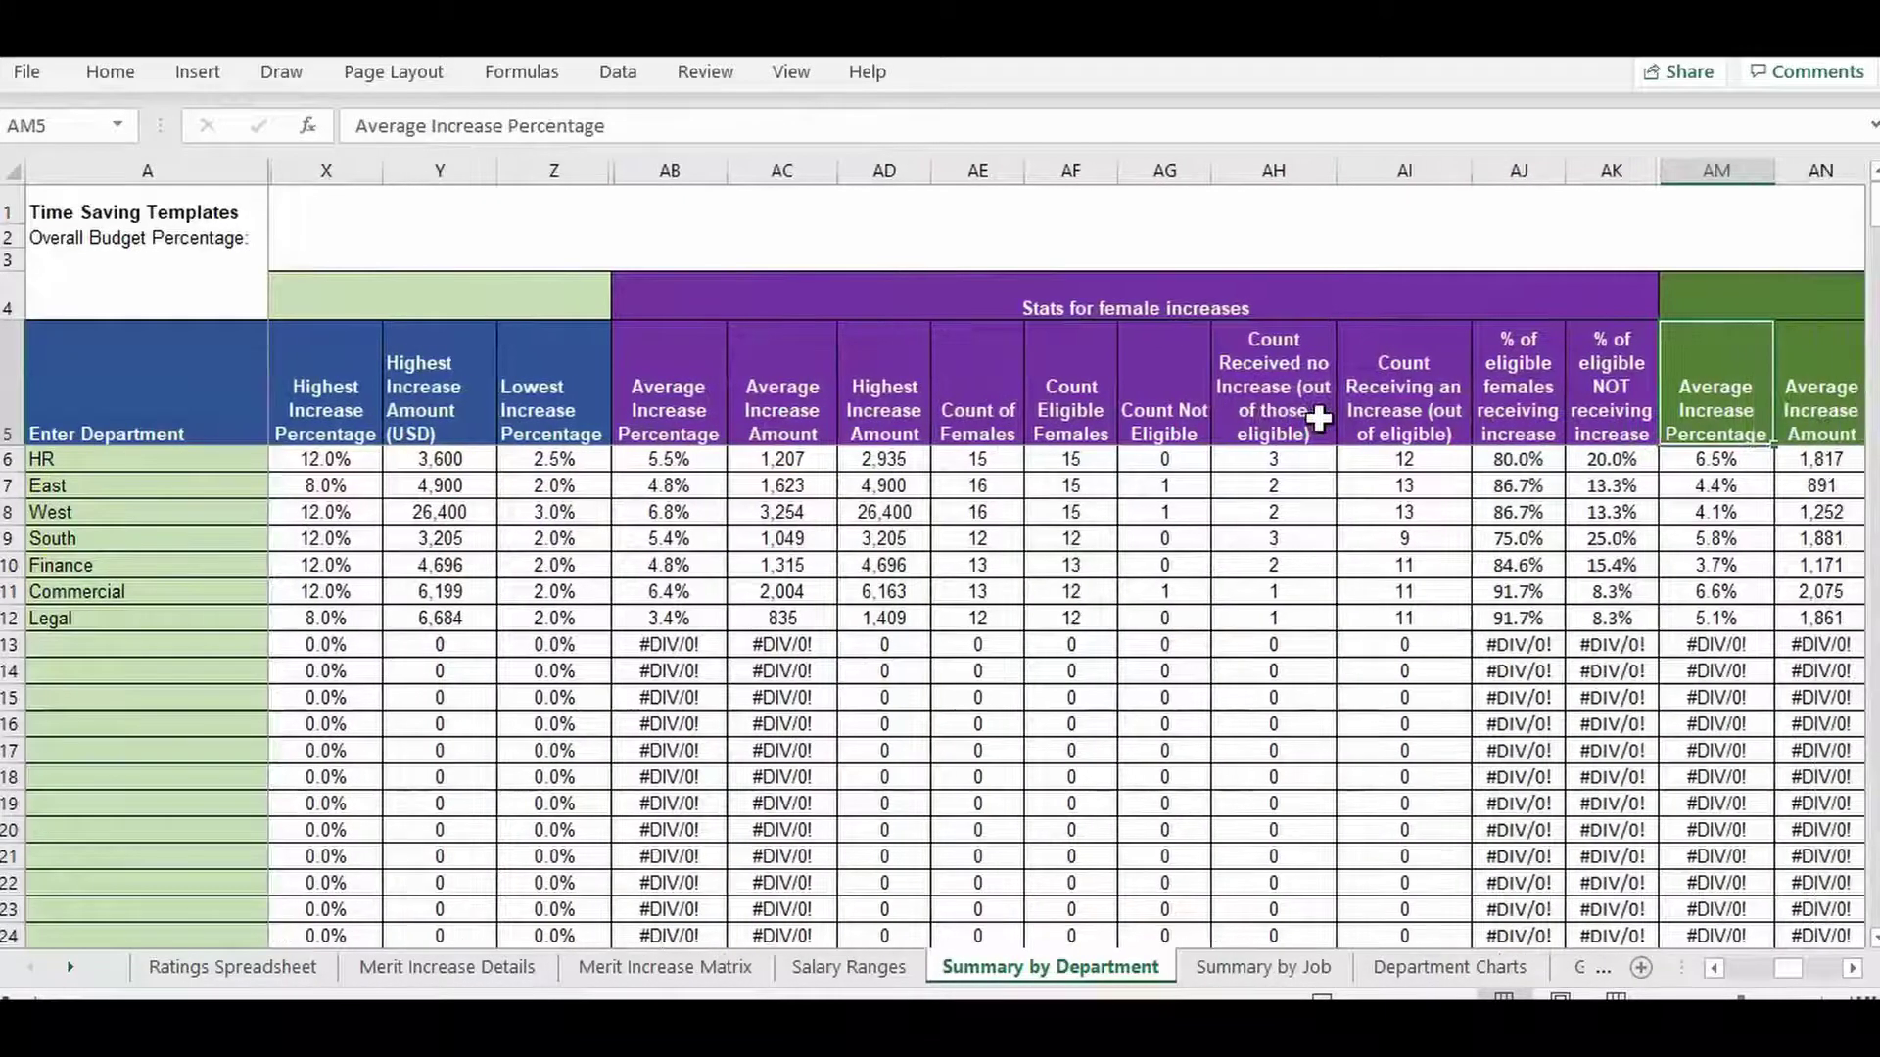
key("Left")
key("Left")
key("Left")
key("Left")
key("Left")
key("Left")
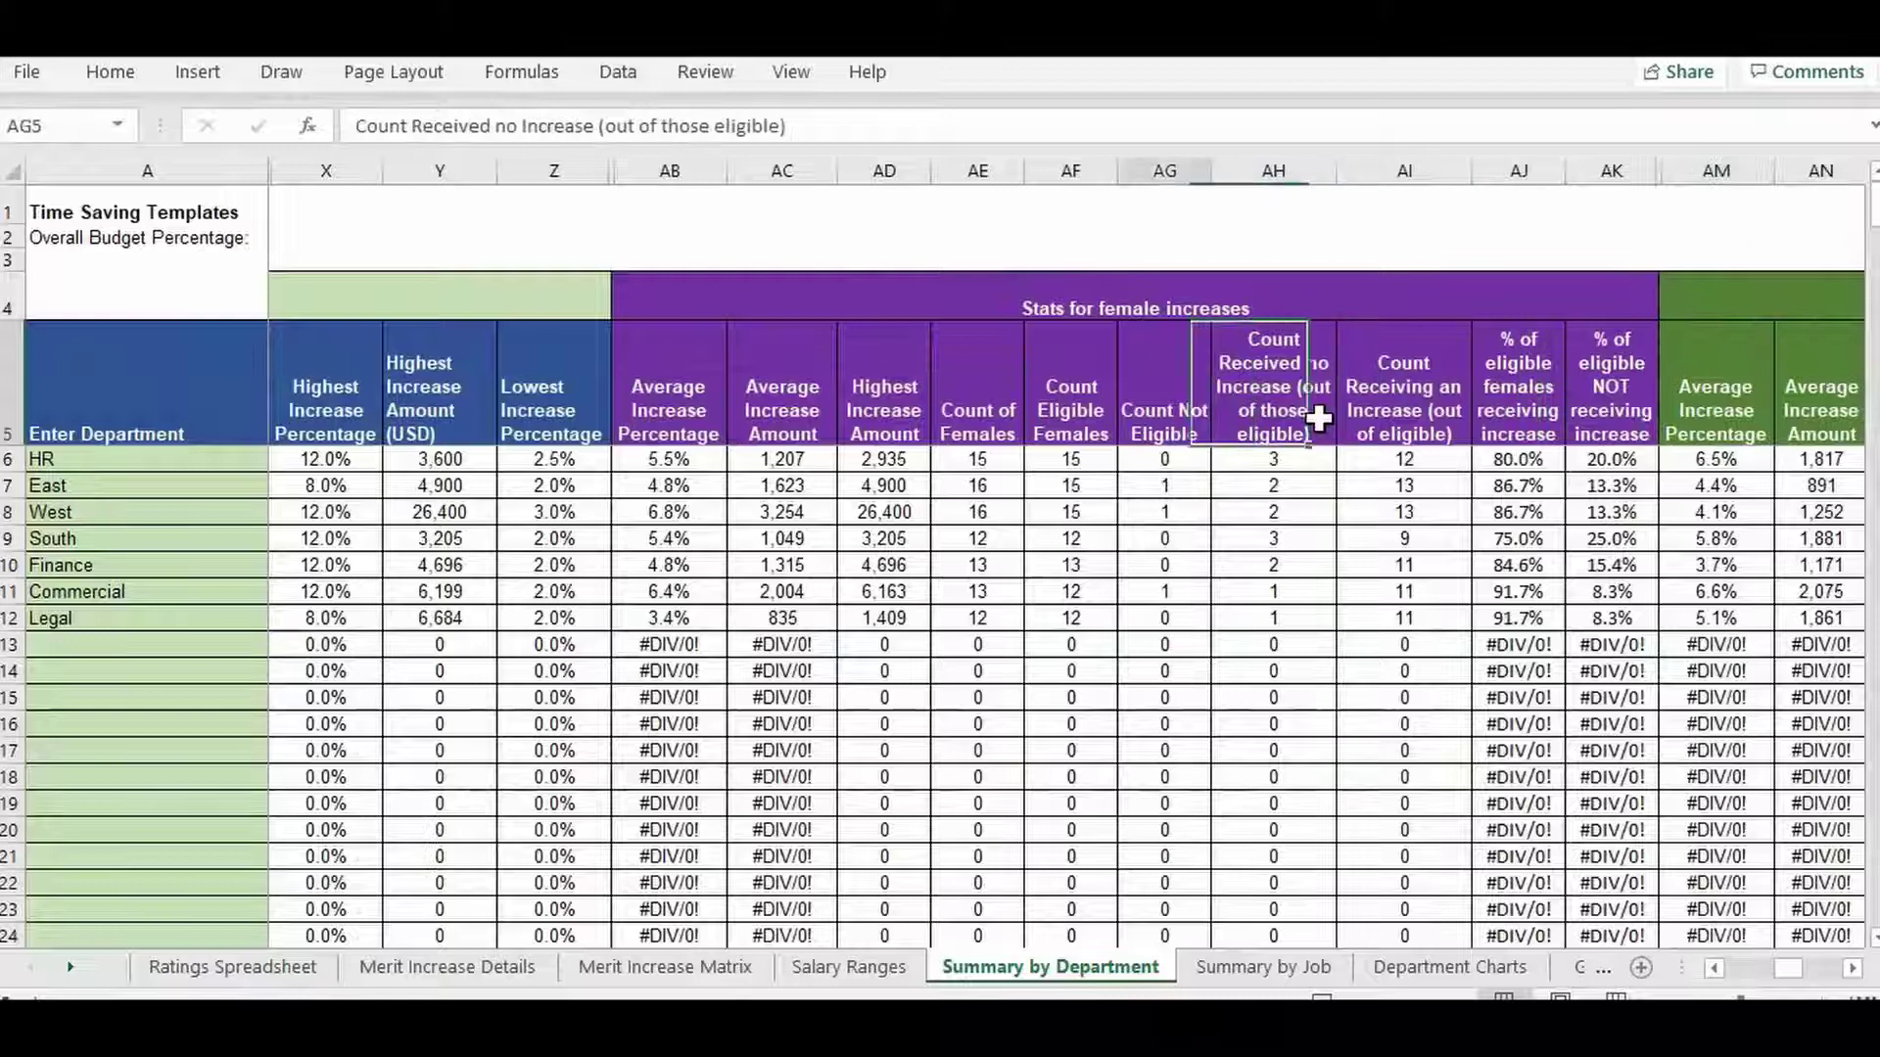
key("Up")
key("Down")
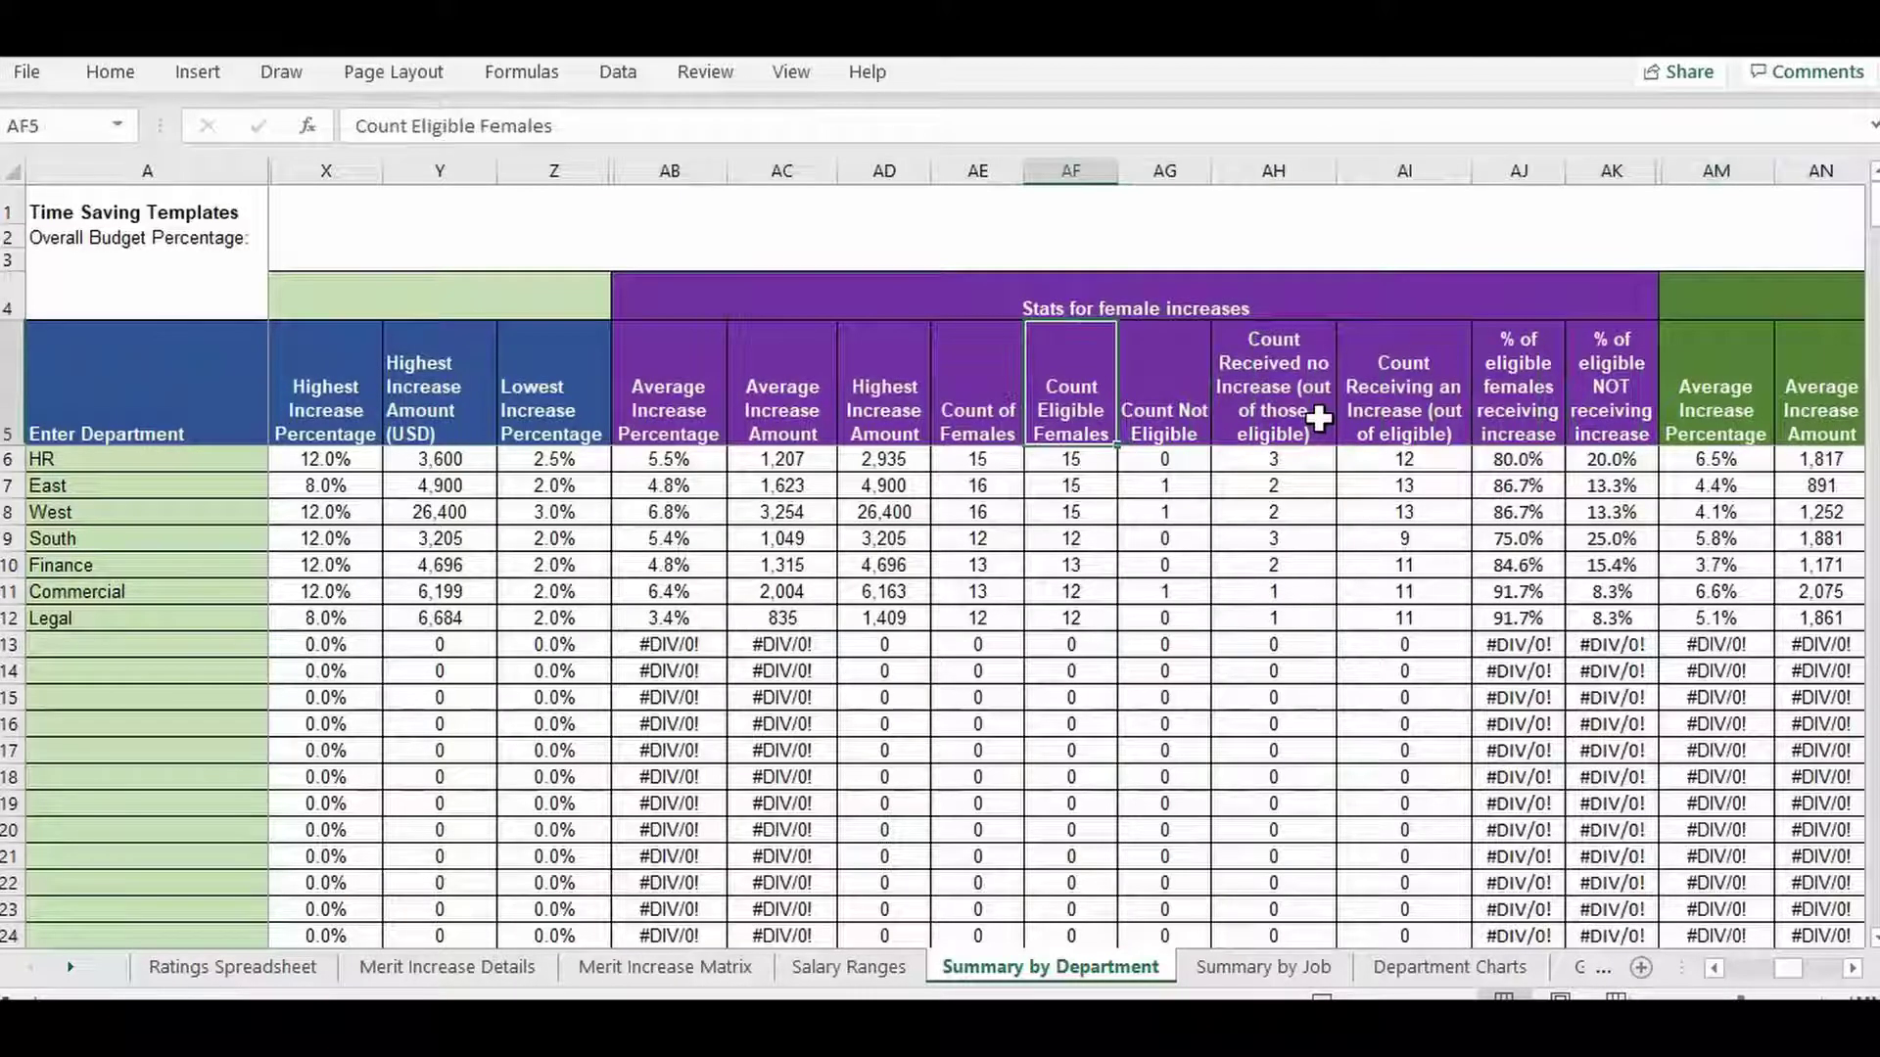
key("Right")
key("Right")
key("Right")
key("Right")
key("Right")
key("Right")
key("Right")
key("Right")
key("Right")
key("Right")
key("Right")
key("Right")
key("Right")
key("Right")
key("Right")
key("Right")
key("Right")
key("Right")
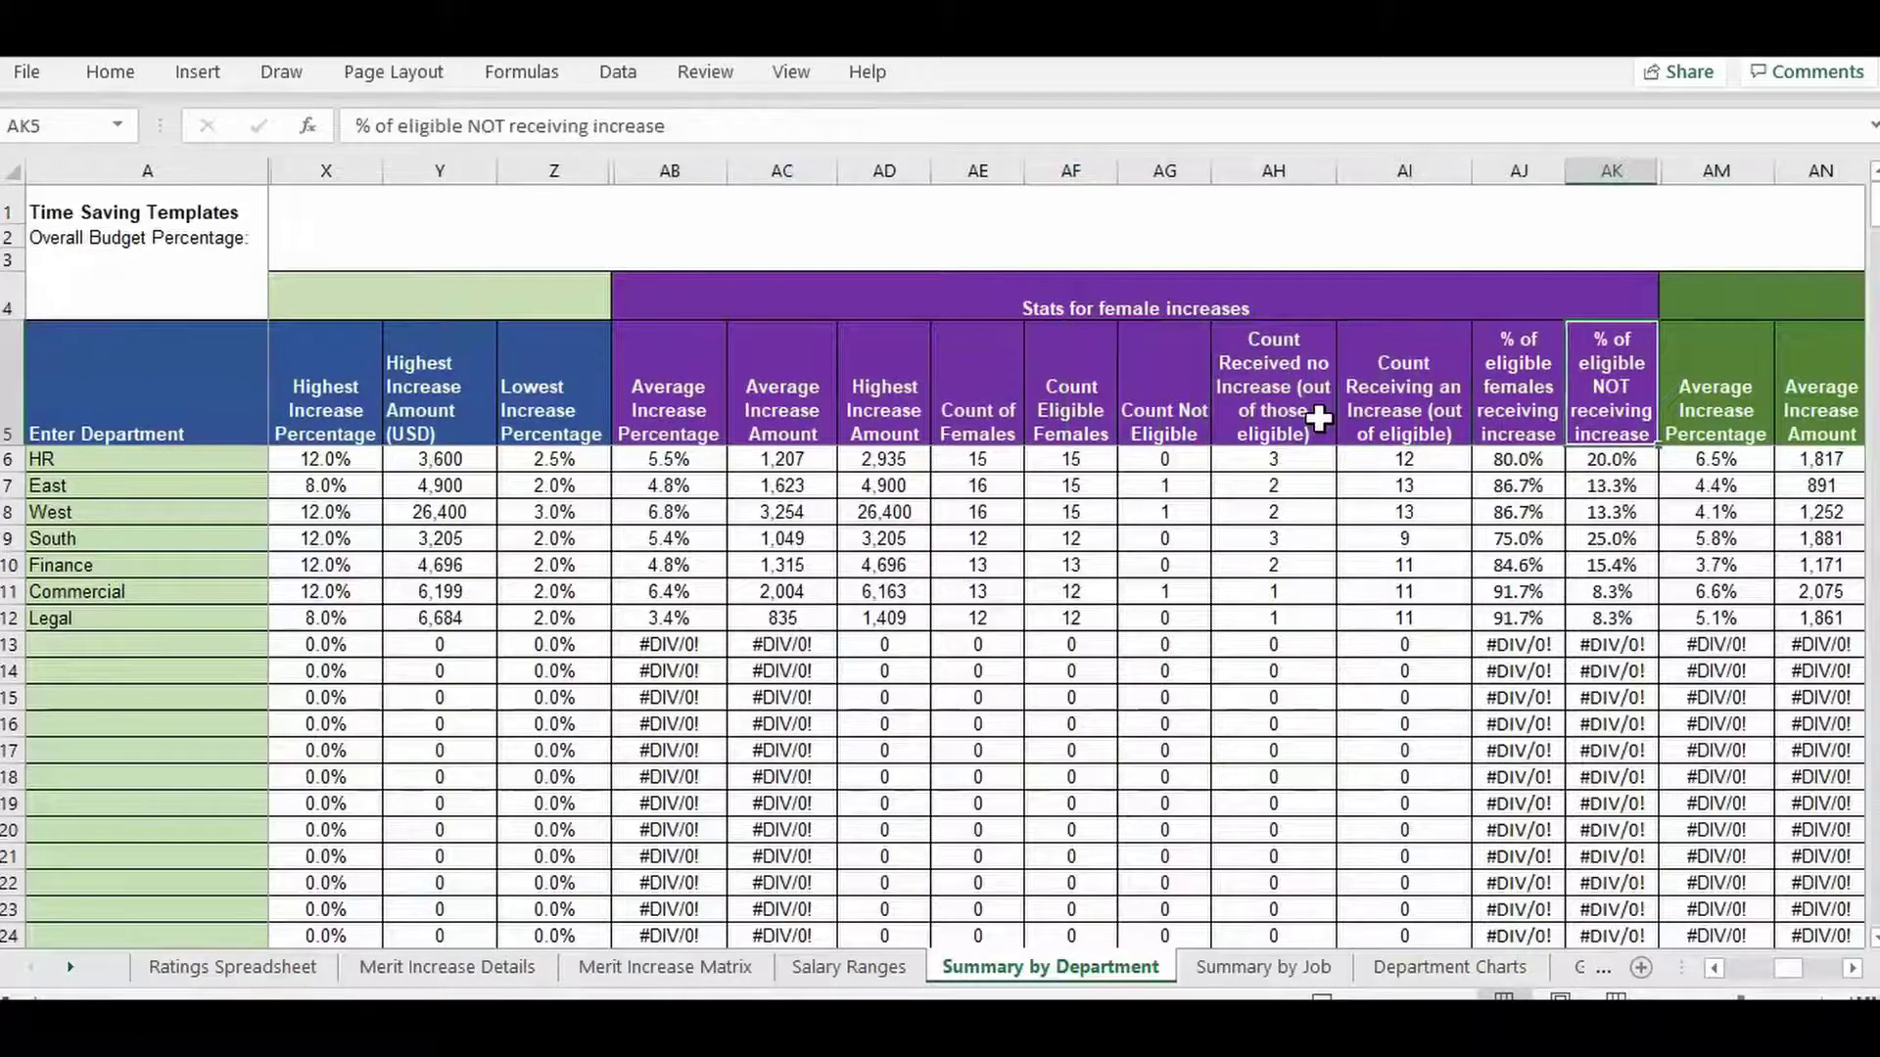
key("Left")
key("Left")
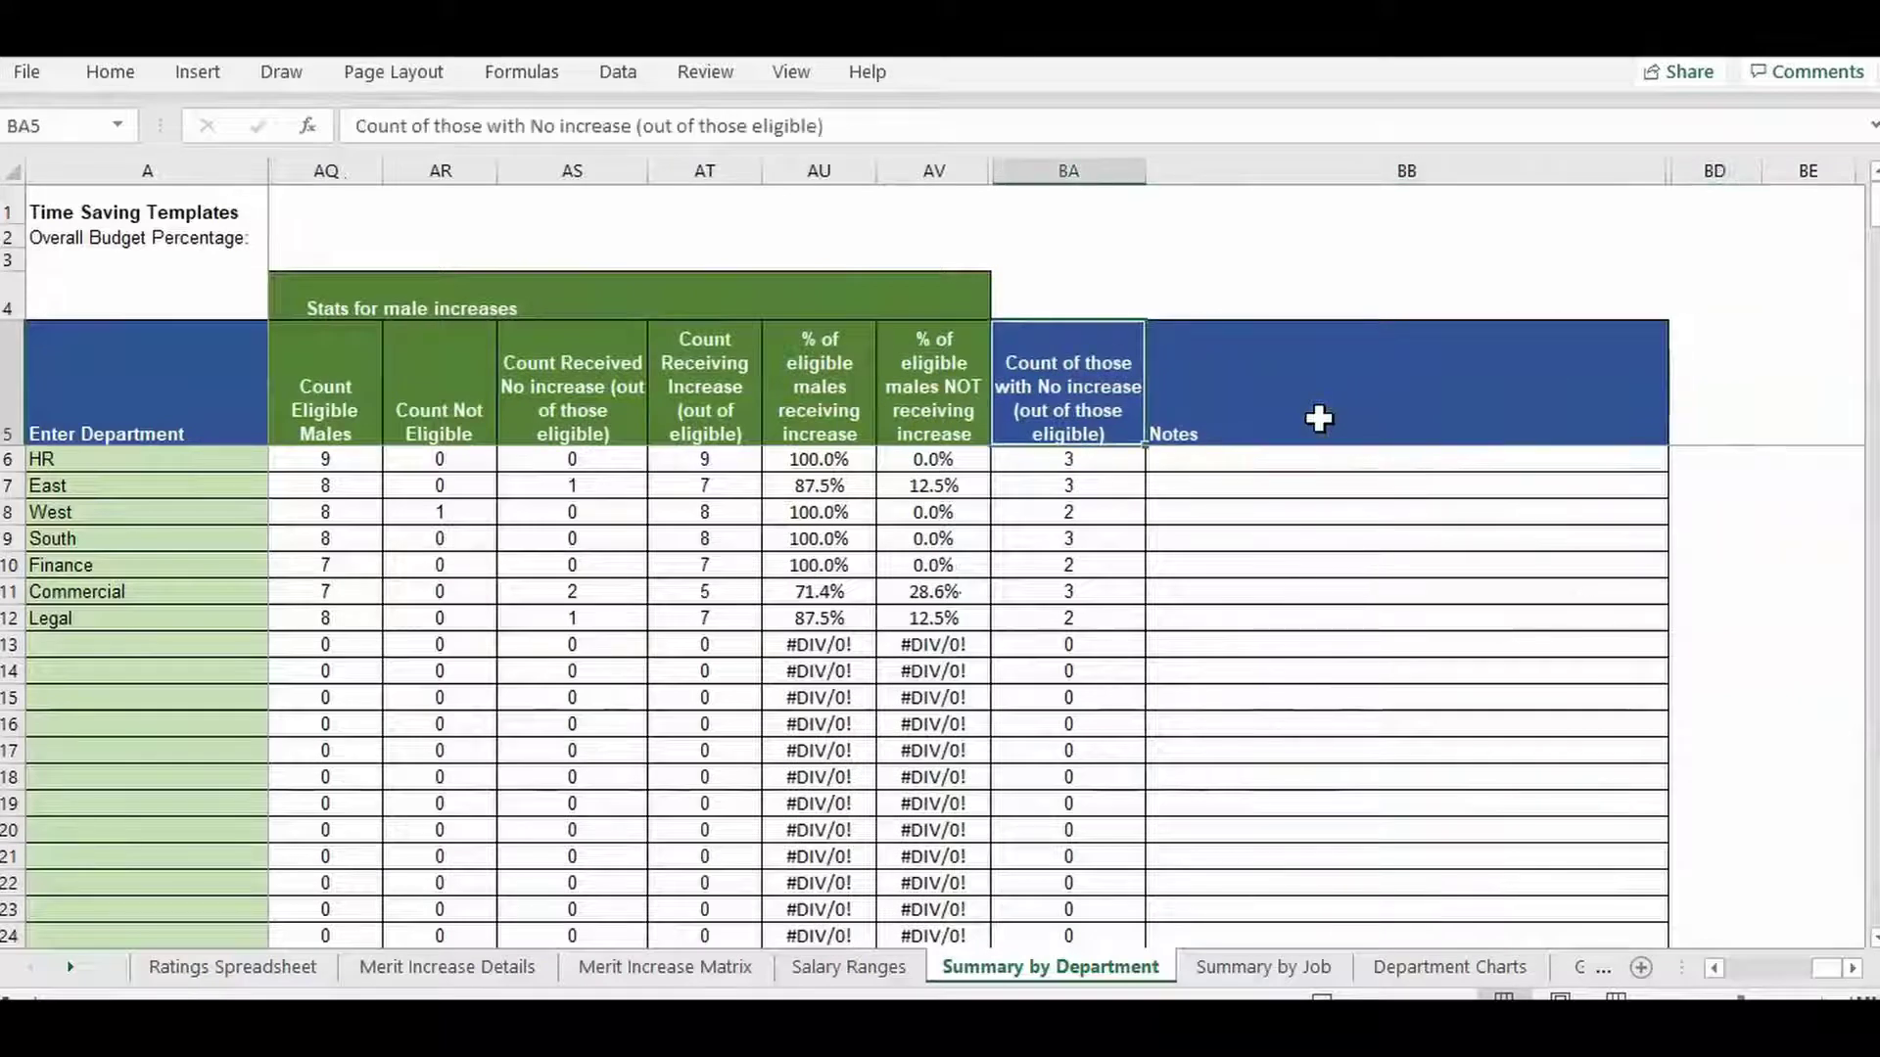
key("Down")
key("Up")
key("Right")
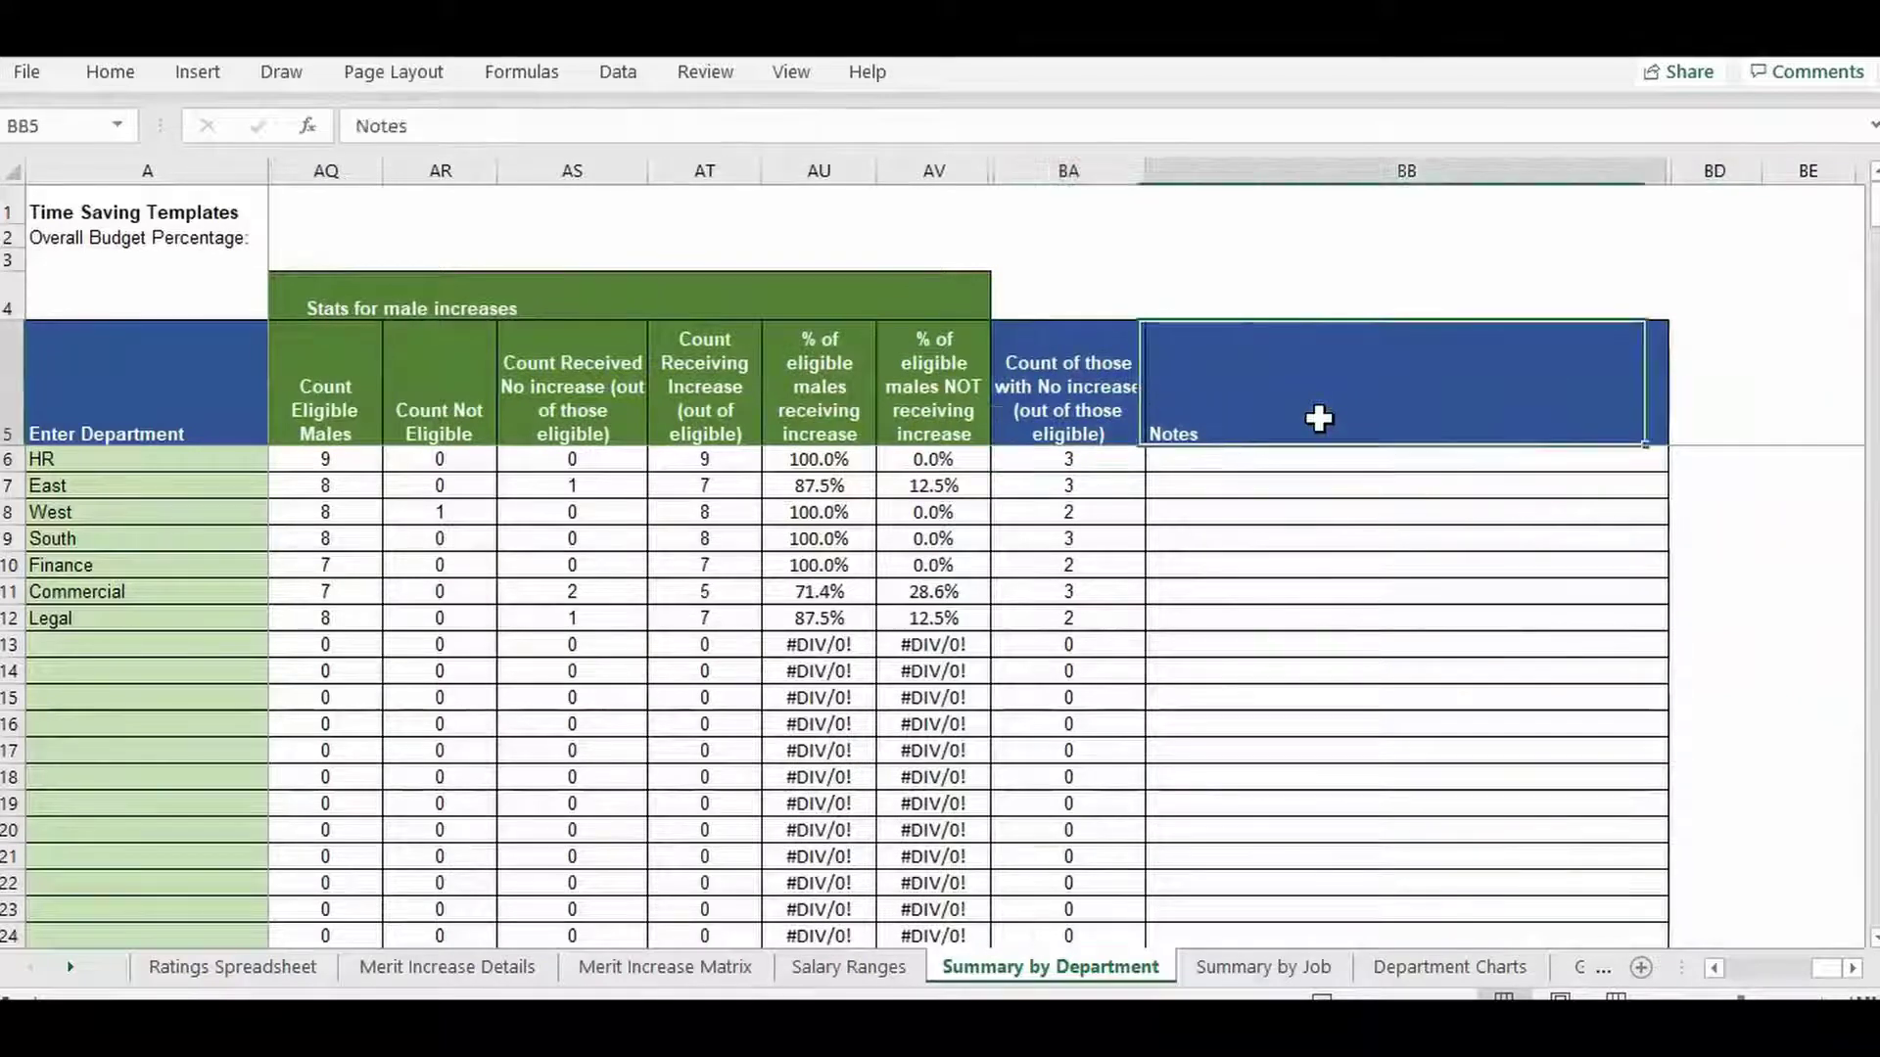
key("Left")
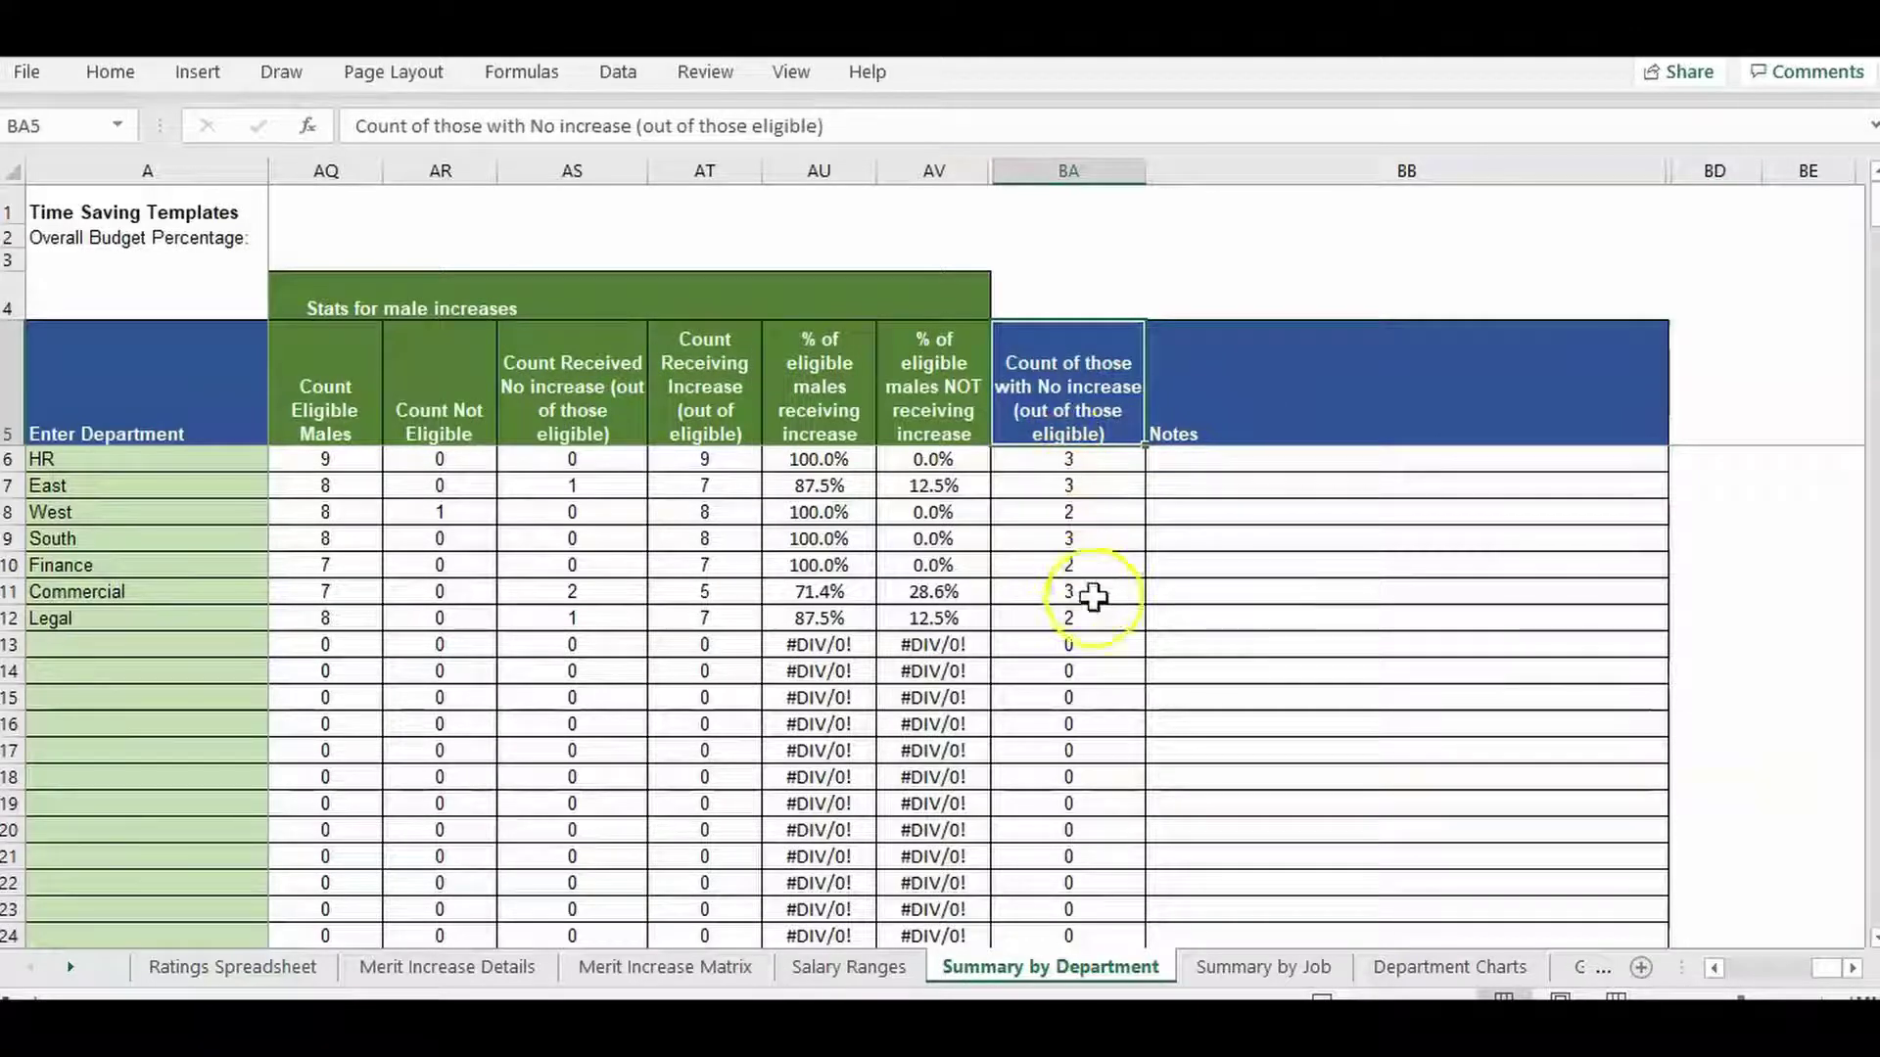
left_click(1288, 979)
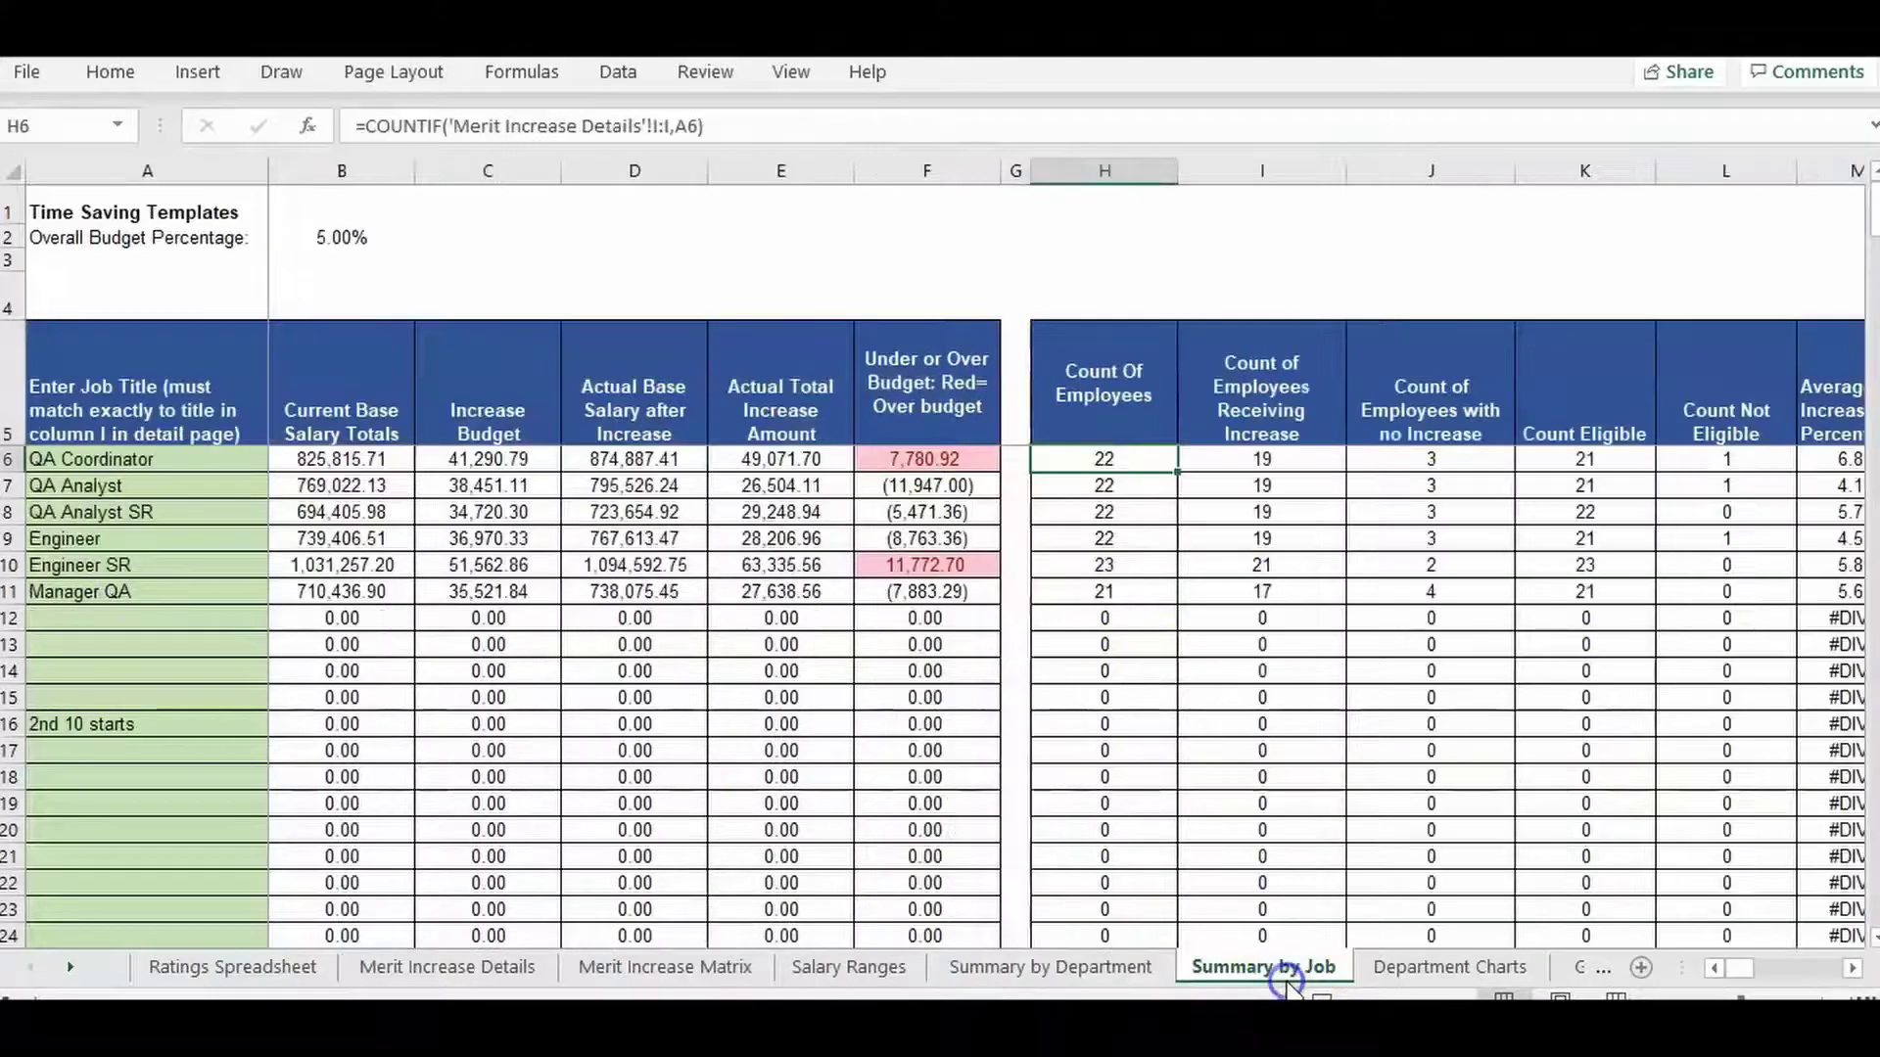
left_click(48, 389)
key("Down")
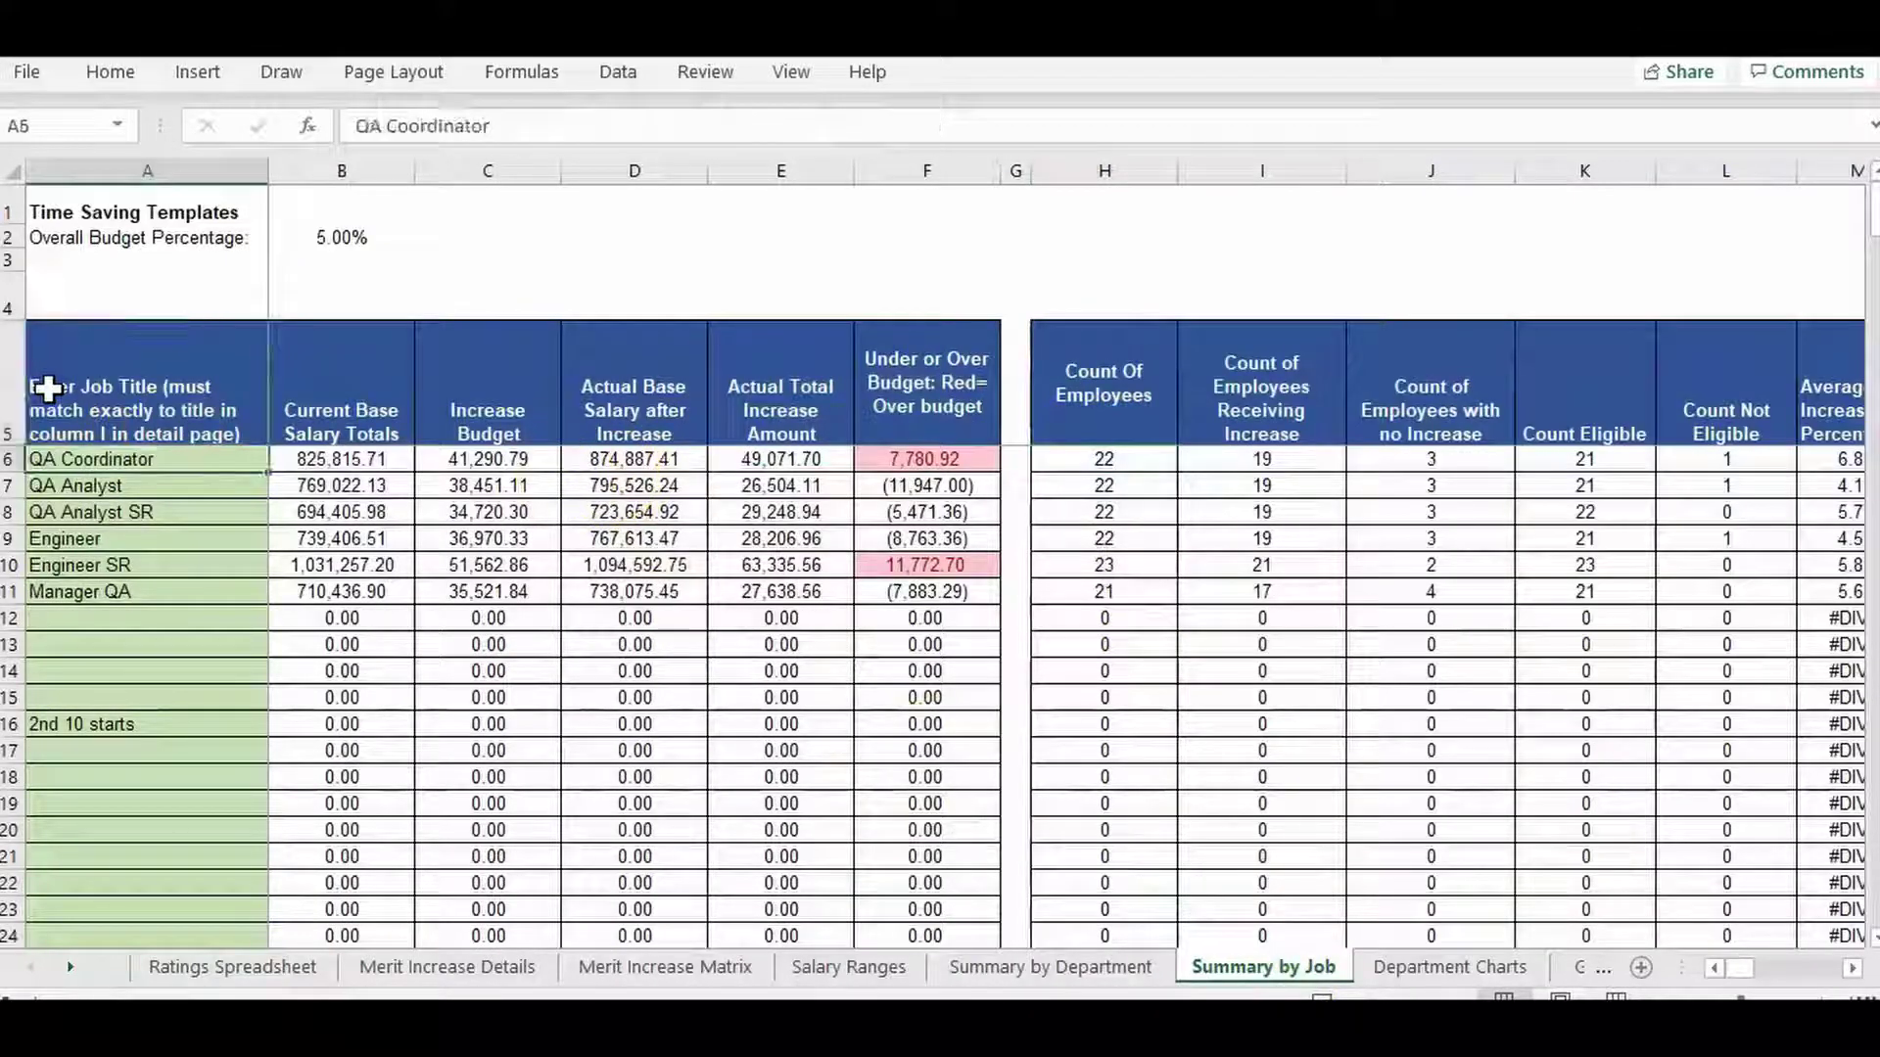
left_click(48, 389)
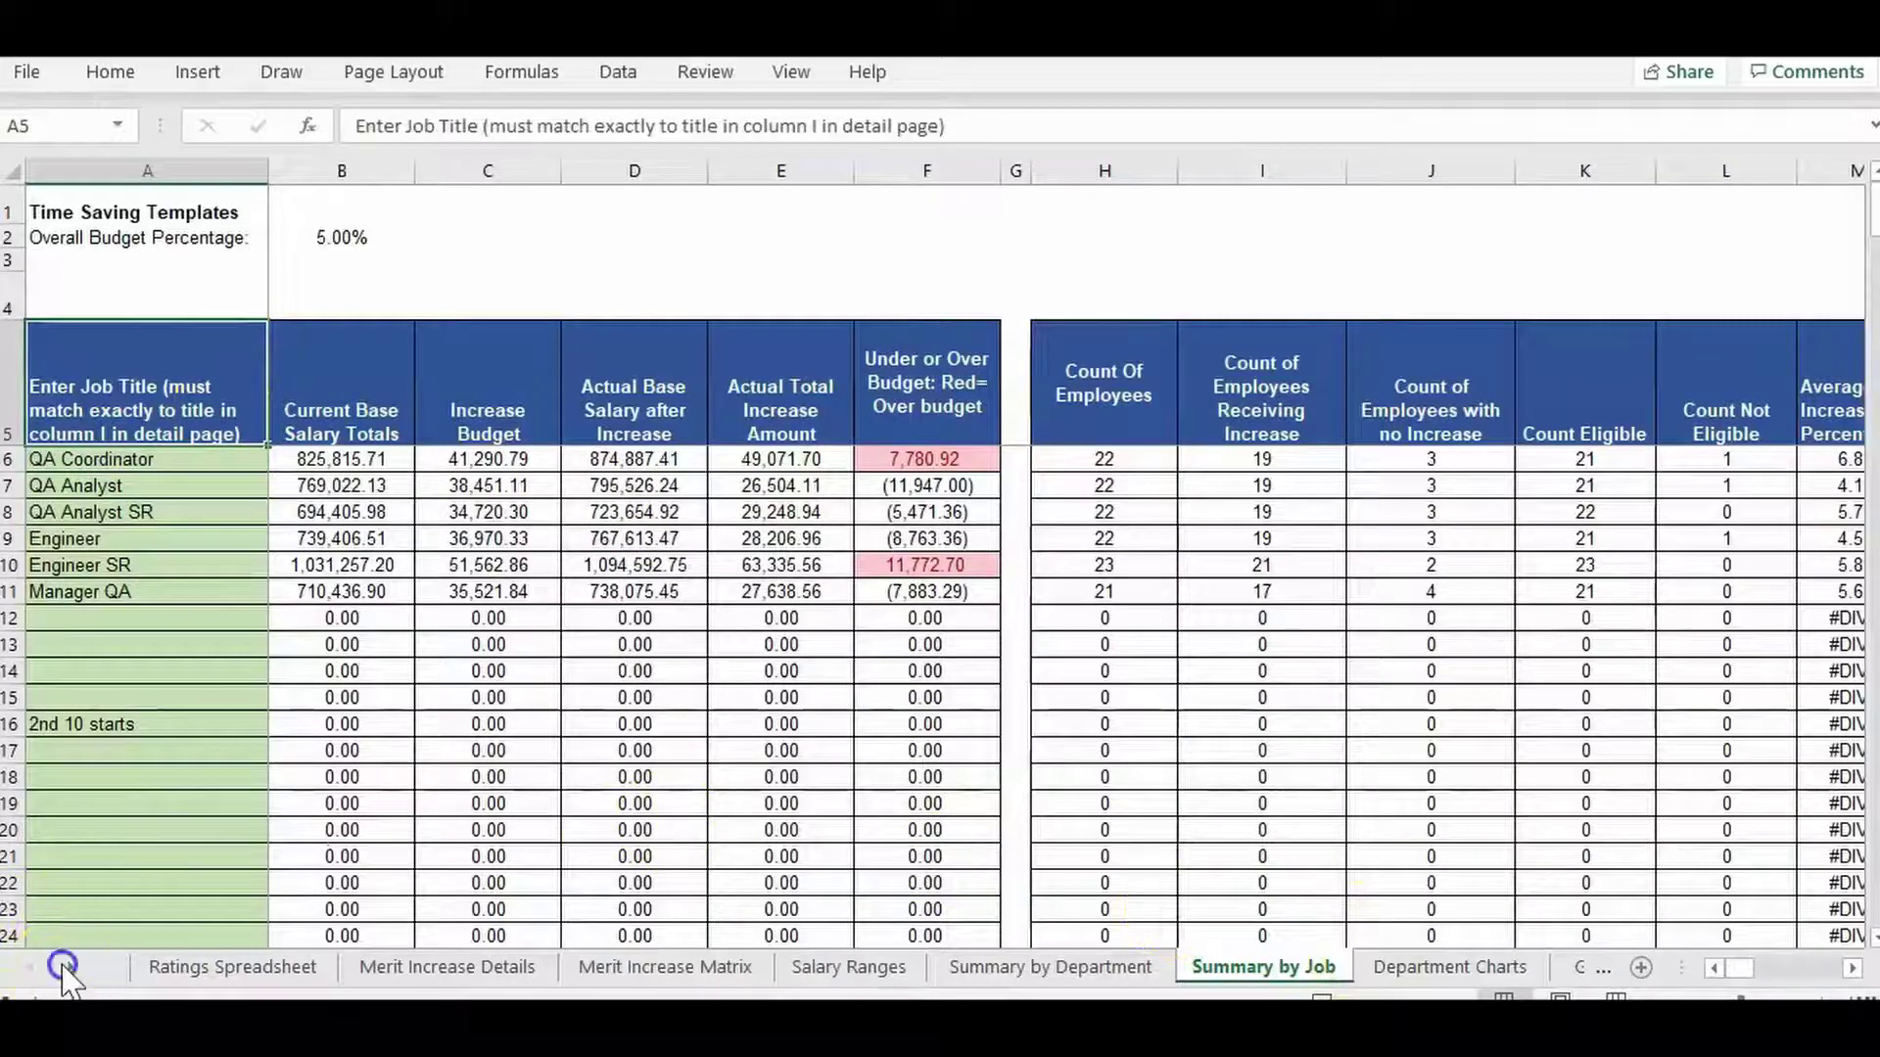
left_click(63, 967)
left_click(62, 967)
left_click(157, 453)
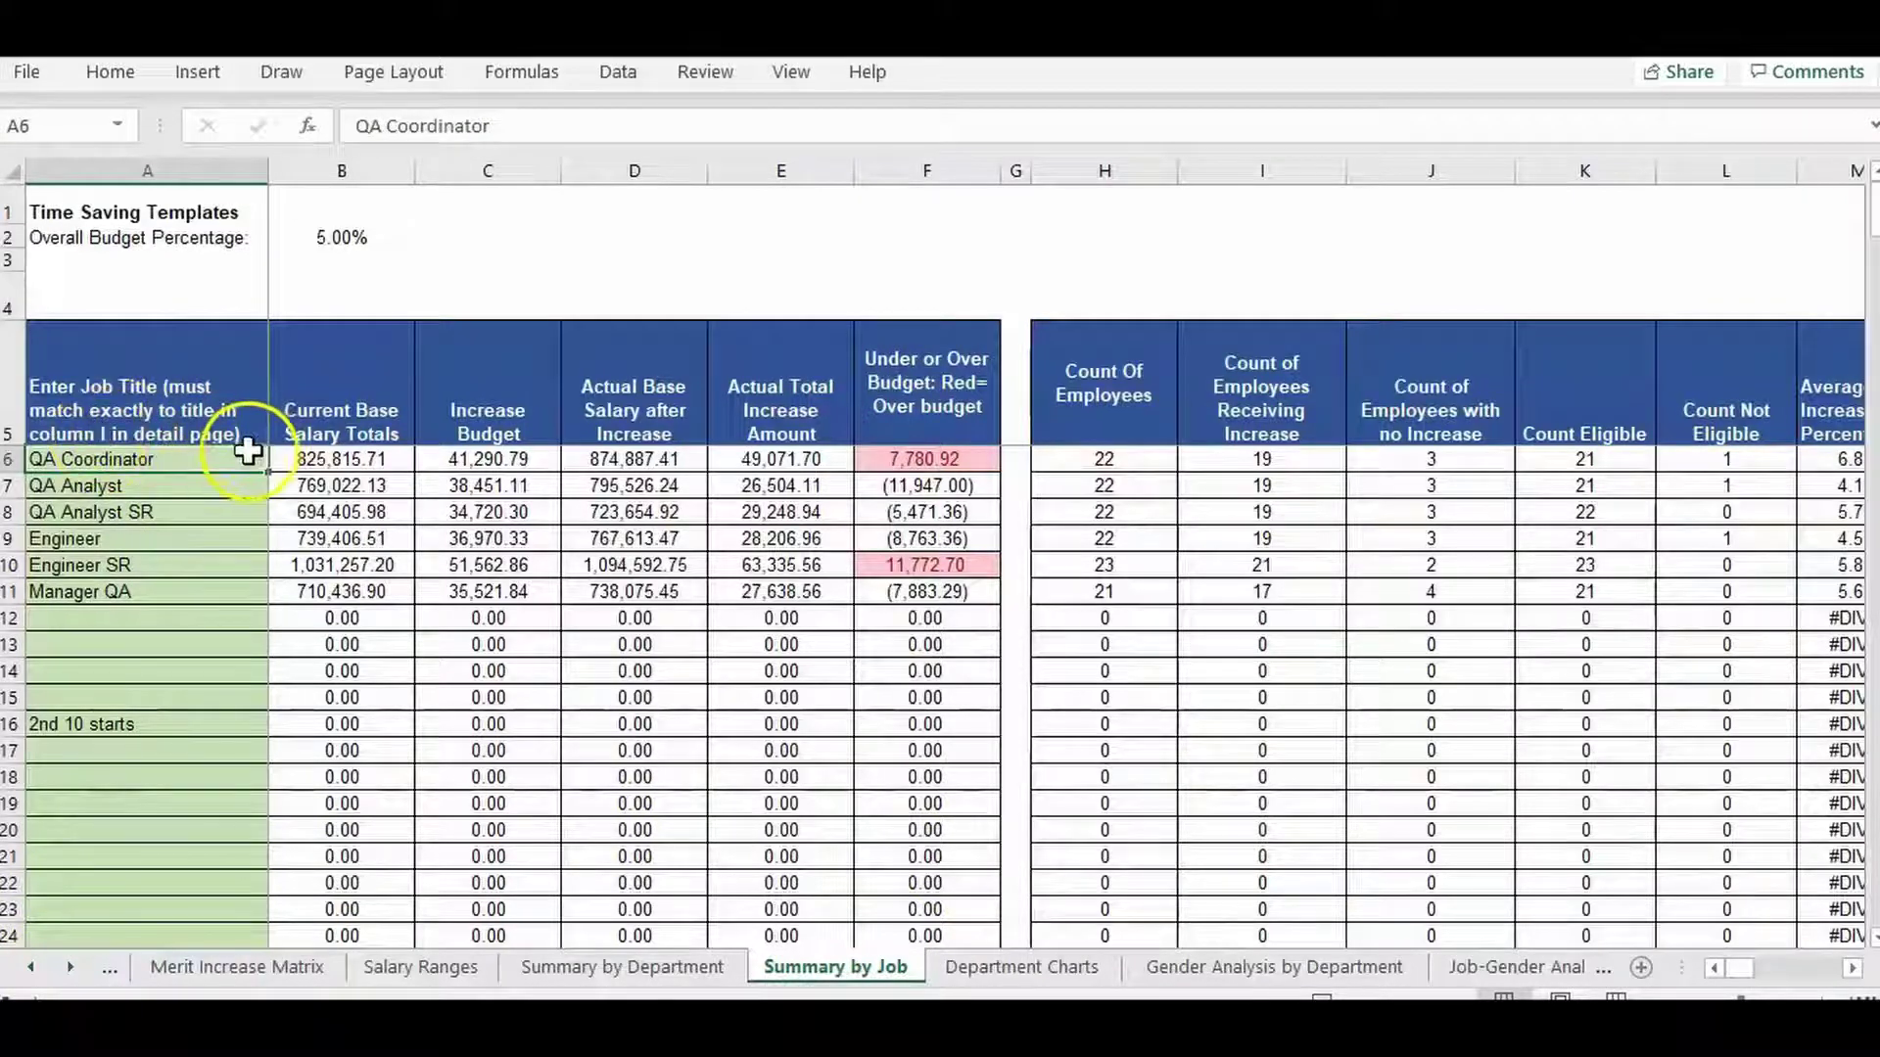
left_click_drag(235, 452, 235, 585)
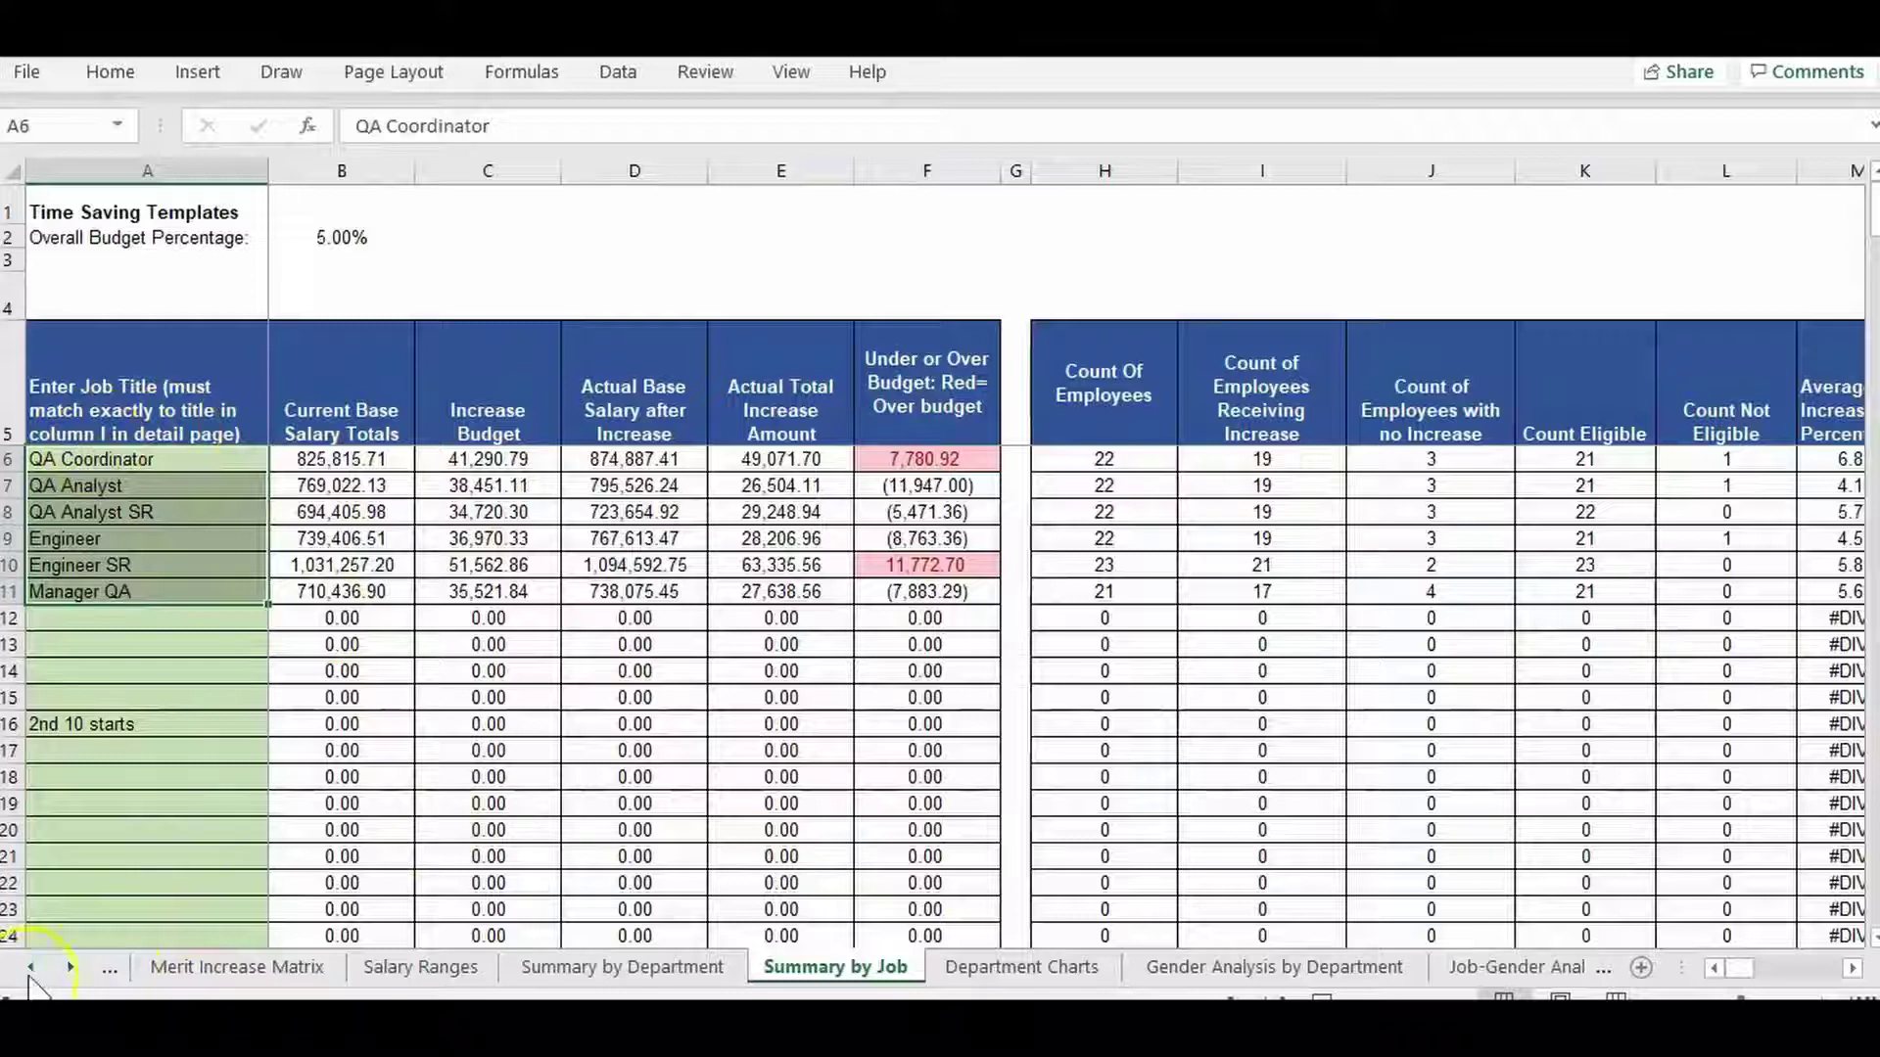
left_click(30, 967)
left_click(30, 966)
left_click(507, 974)
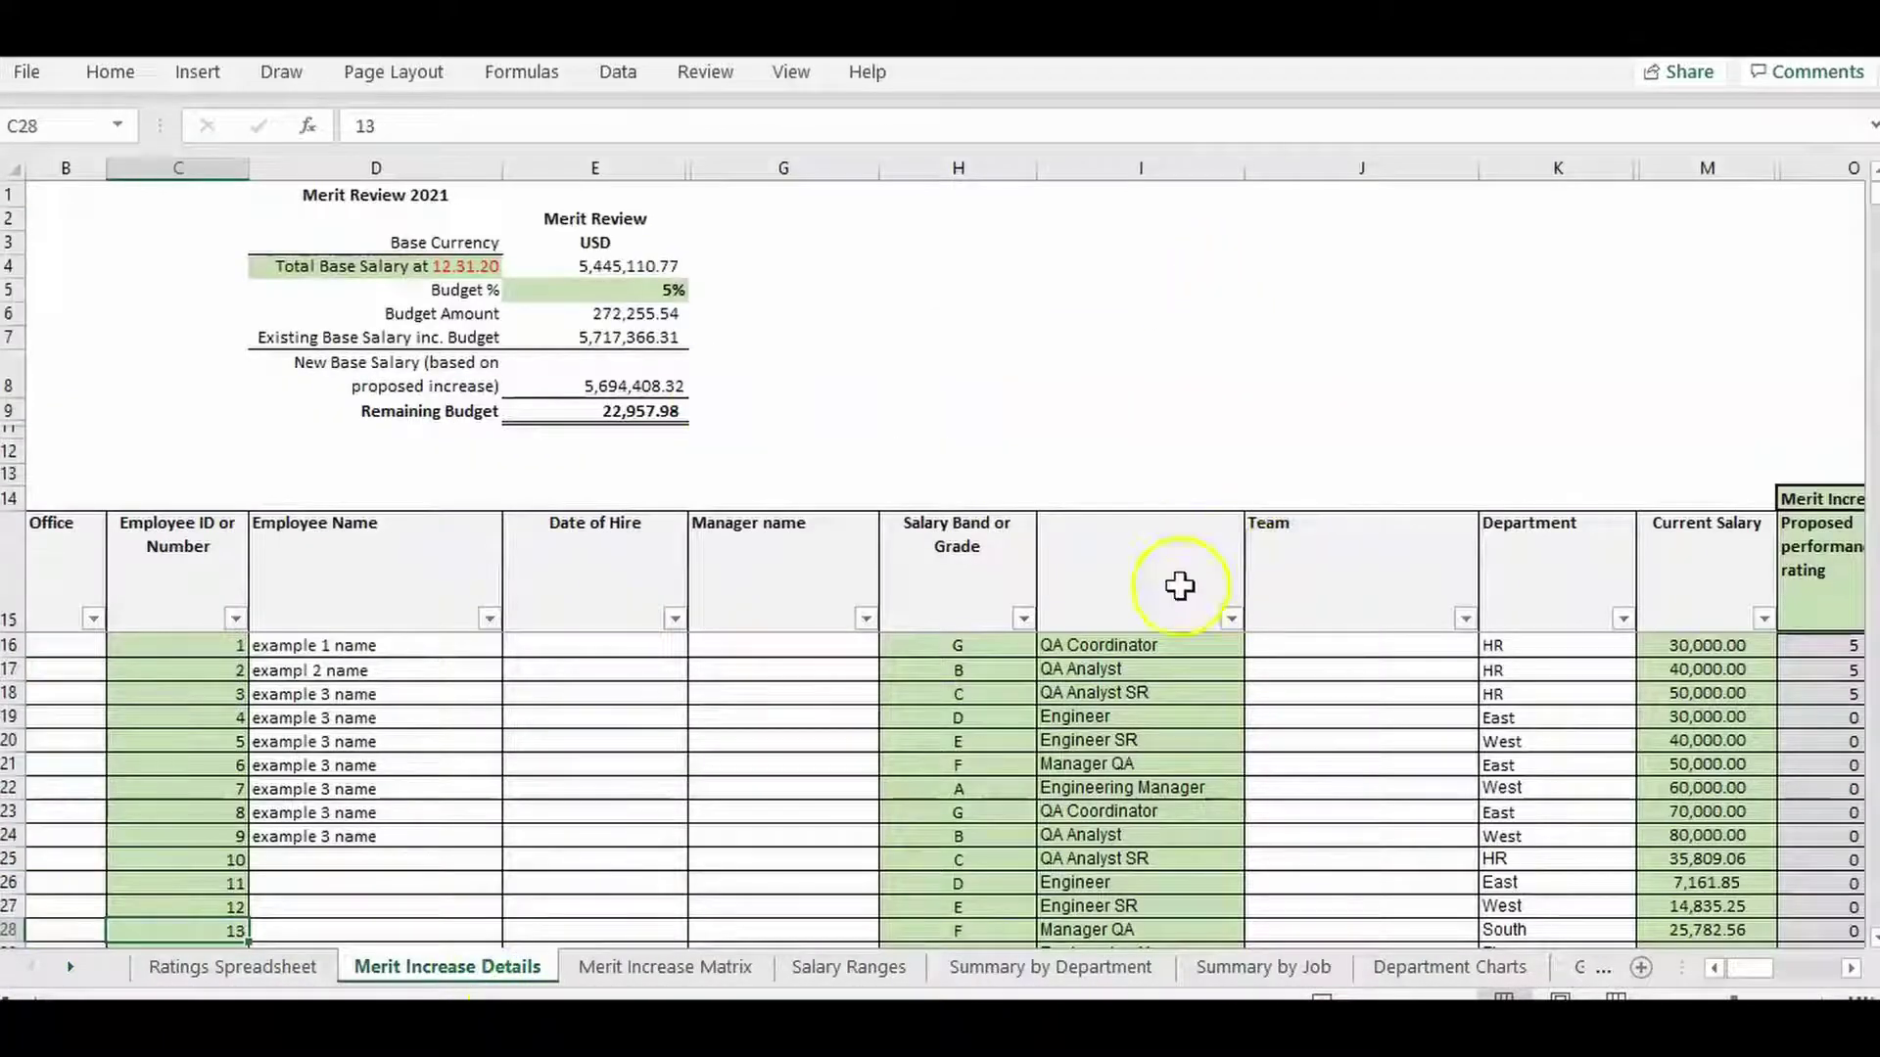
left_click(1185, 707)
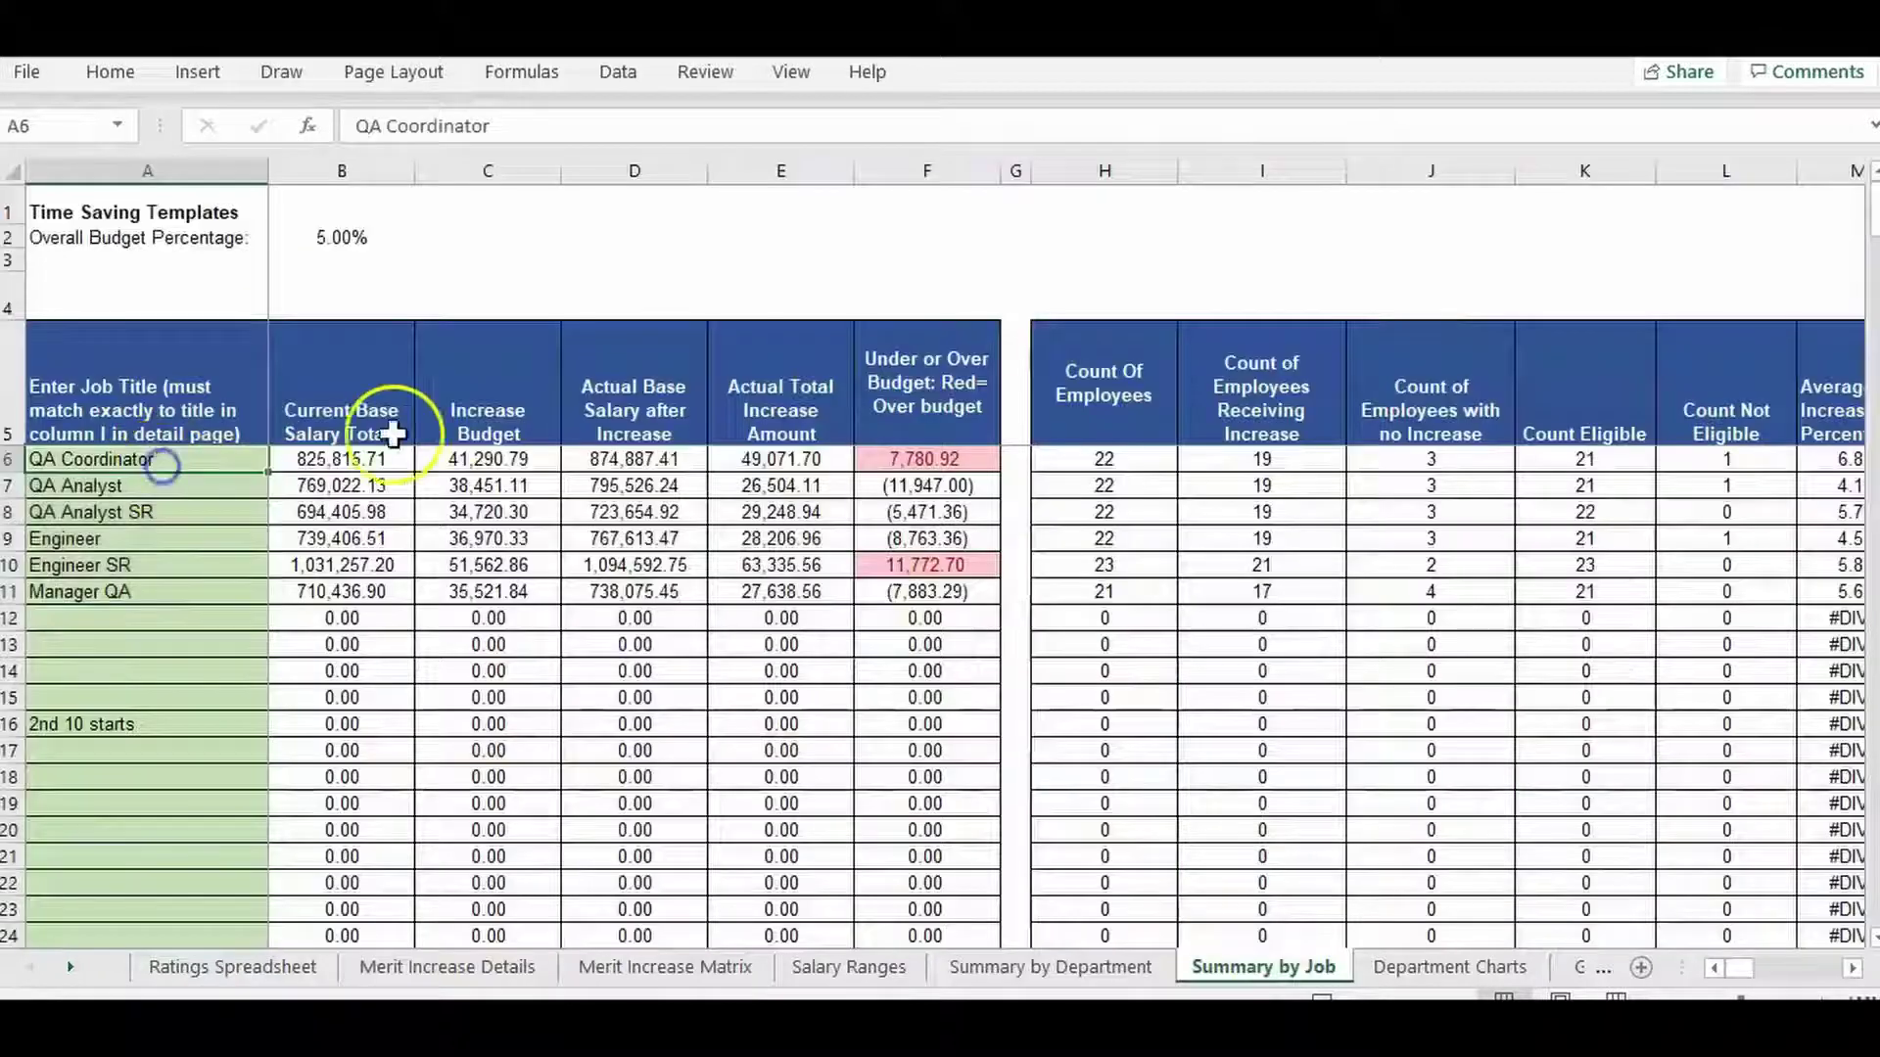
left_click(189, 378)
left_click(462, 400)
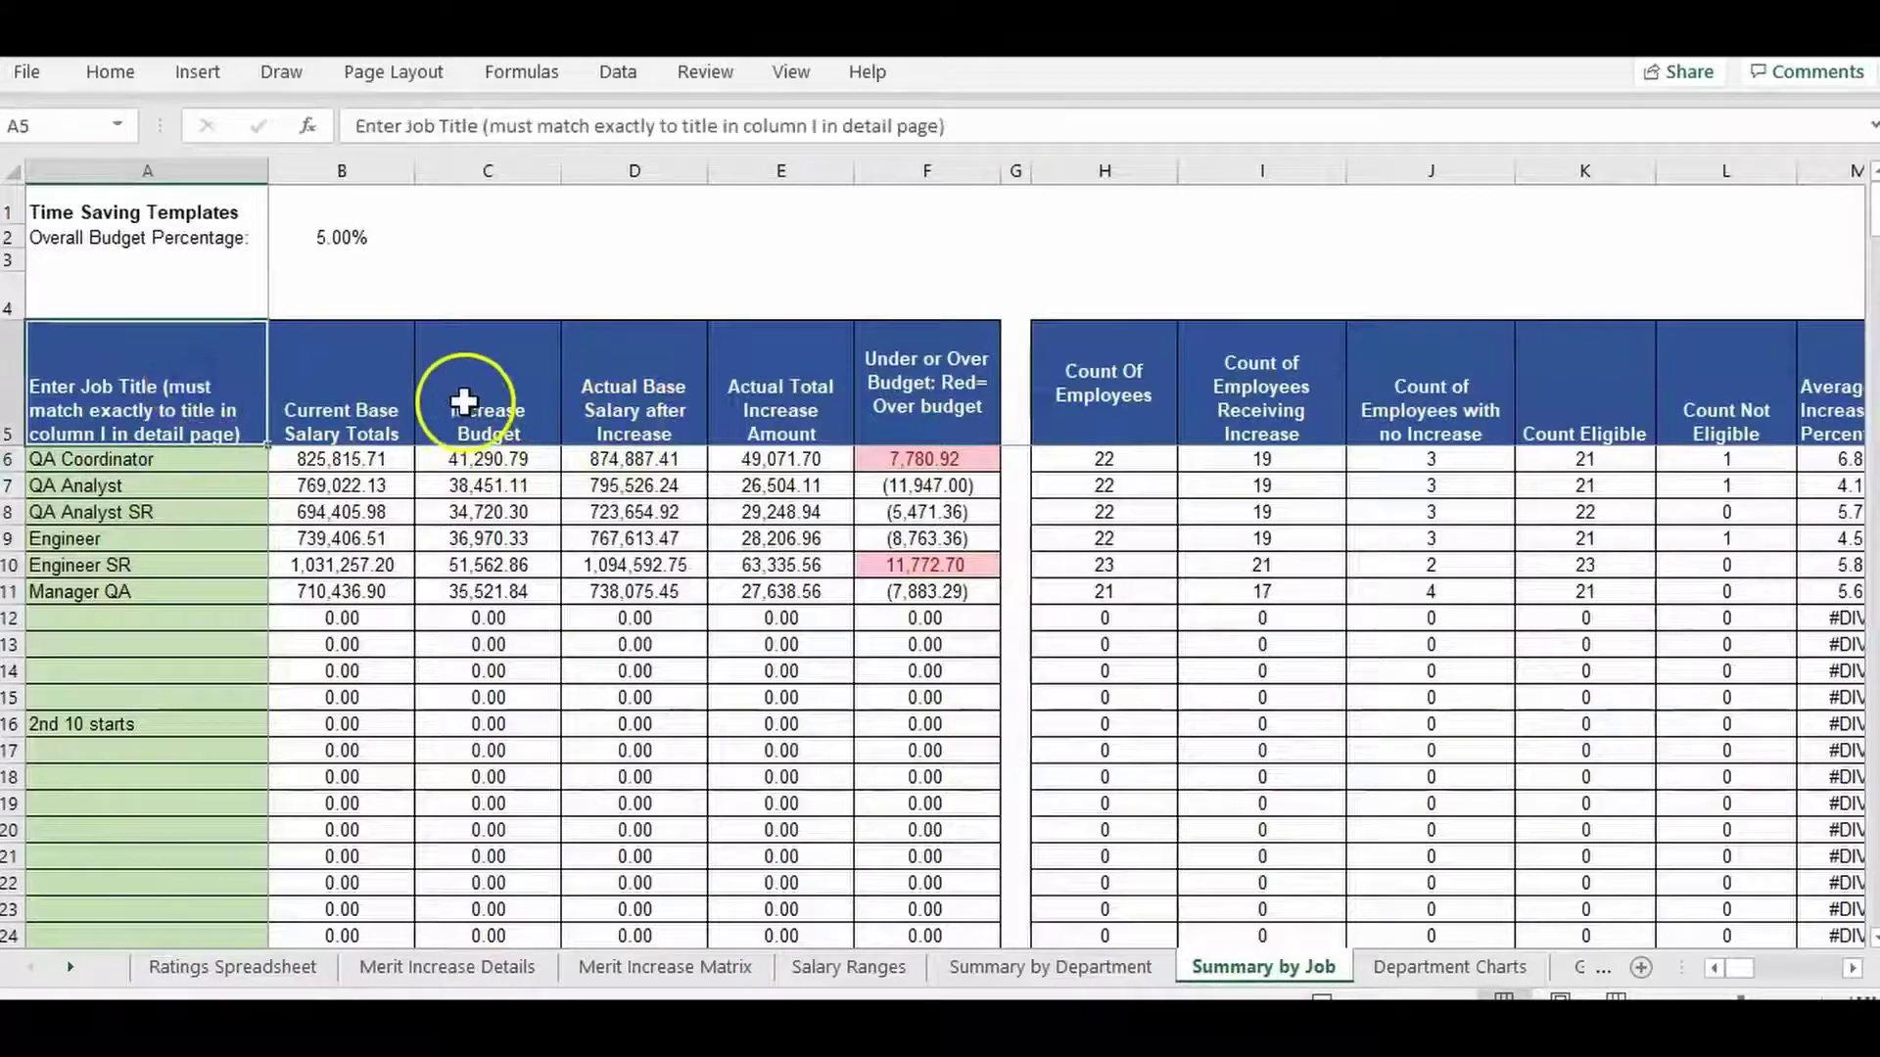
left_click(718, 403)
left_click(821, 399)
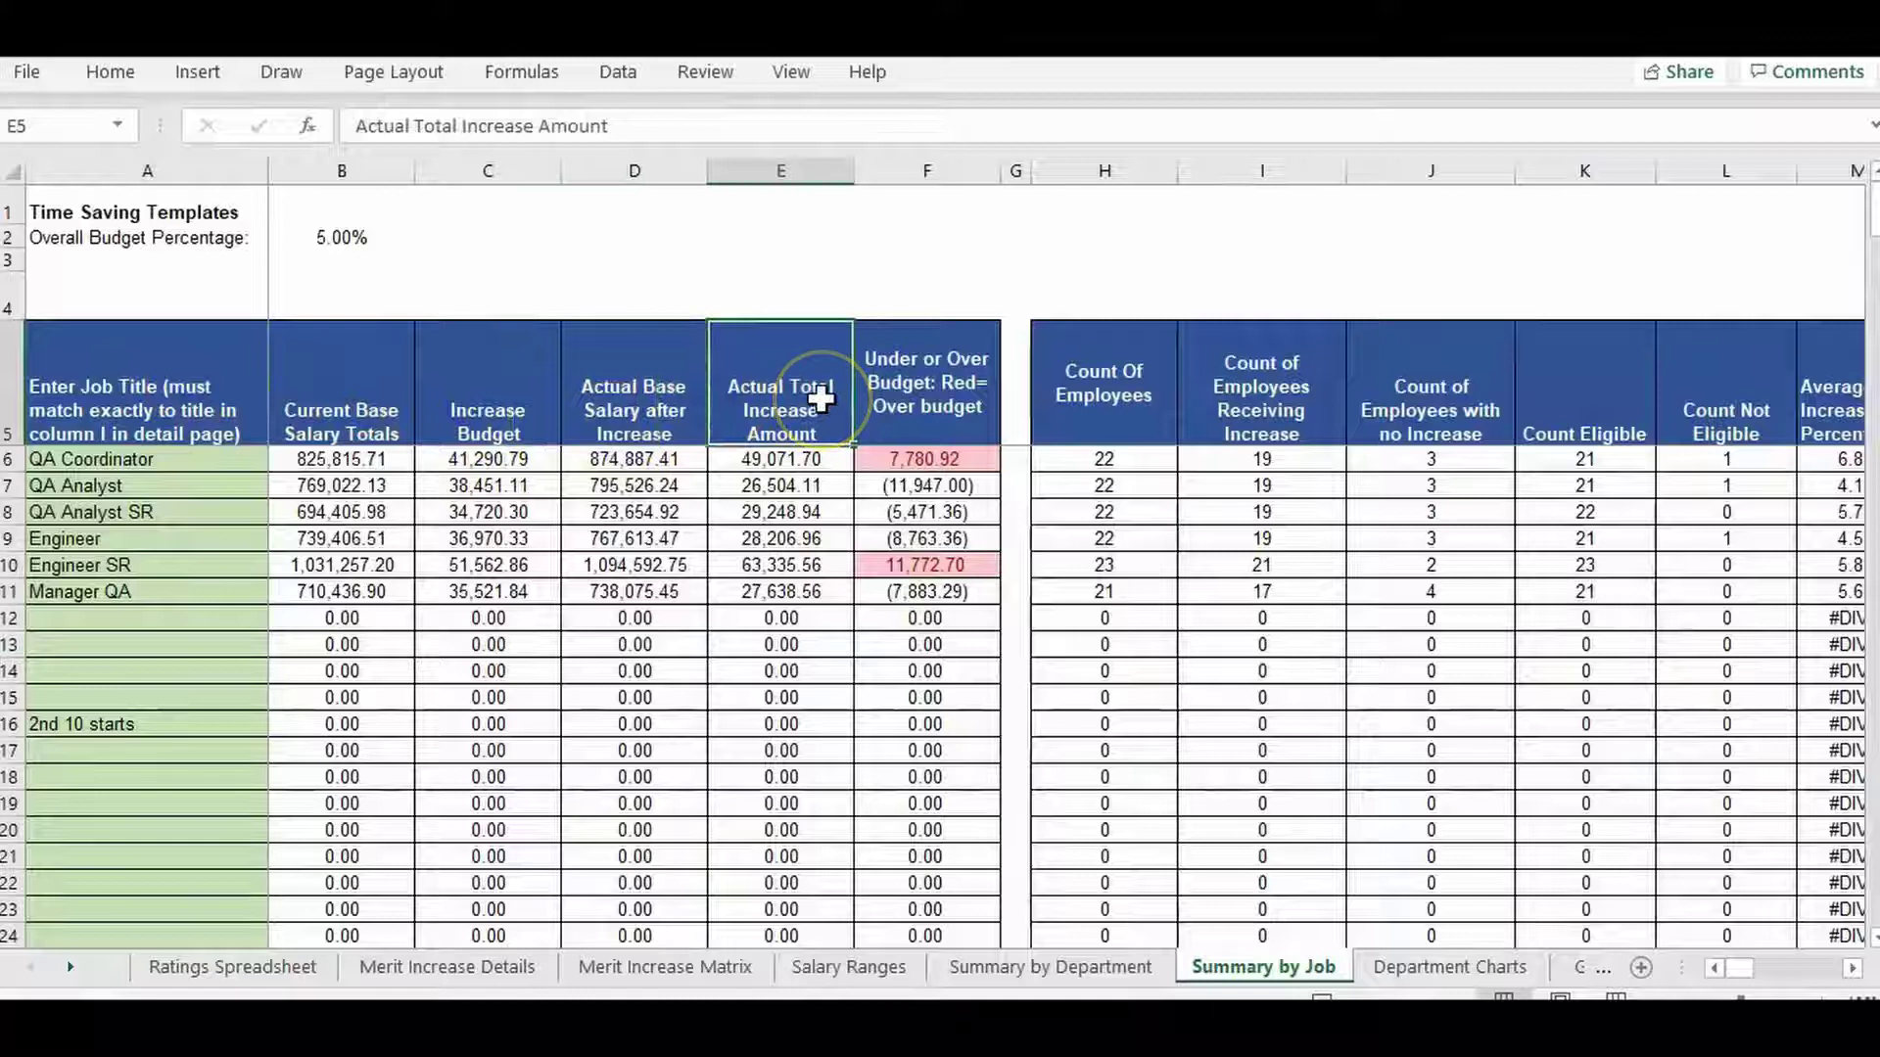
key("Right")
key("Right")
key("Right")
key("Right")
key("Right")
key("Right")
key("Right")
key("Right")
key("Right")
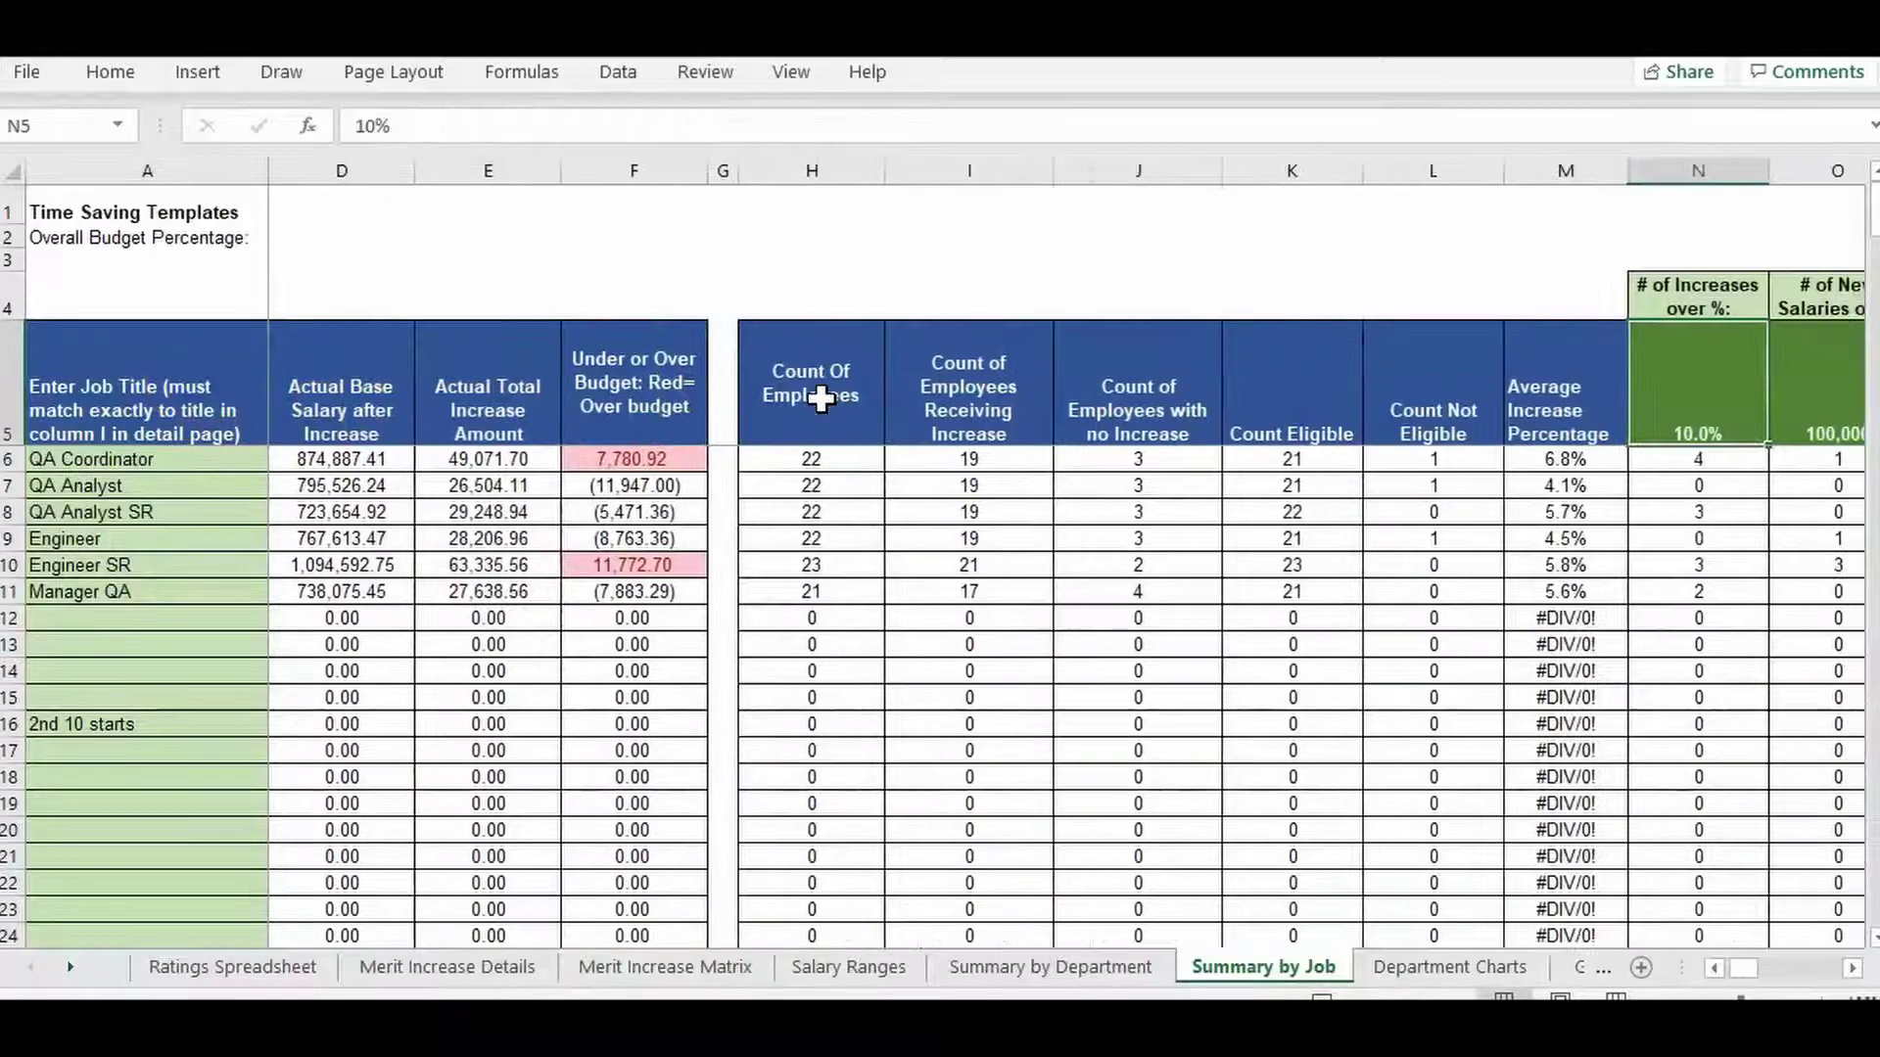
key("Right")
key("Right")
key("Right")
key("Right")
key("Right")
key("Right")
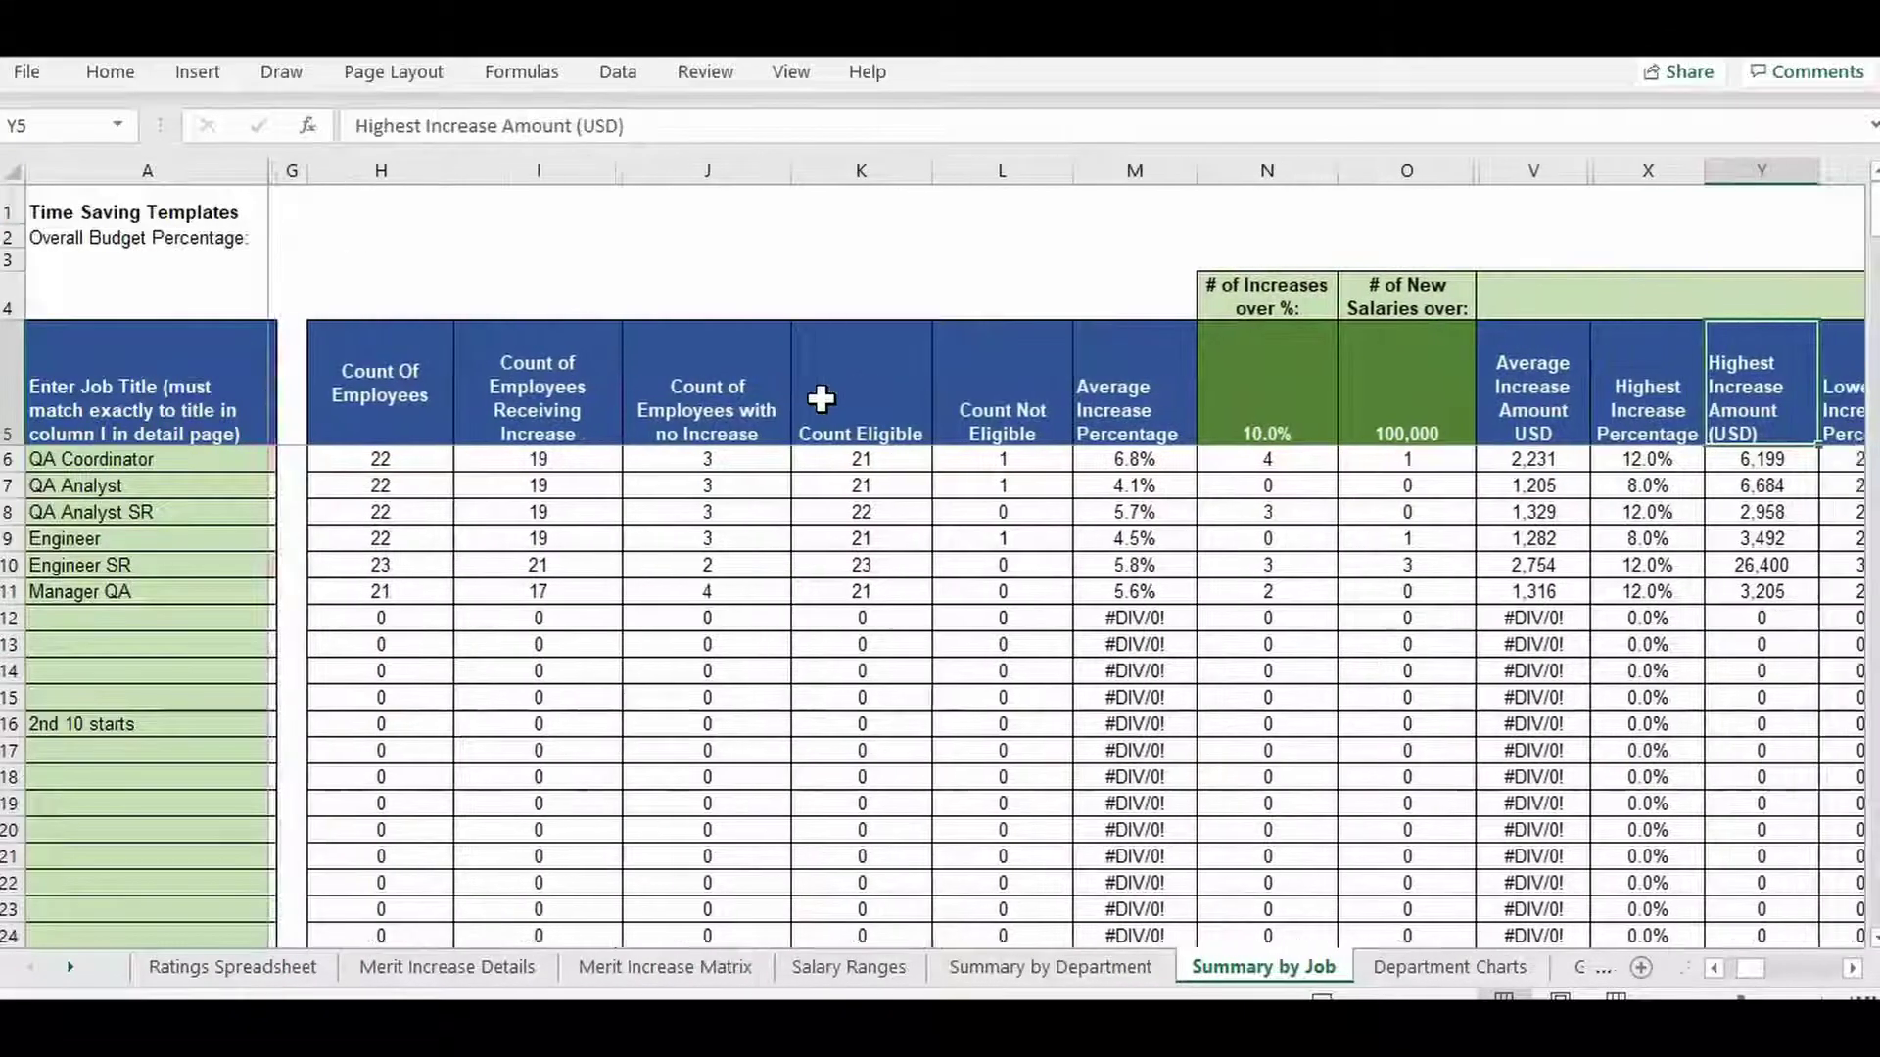
key("Right")
key("Right")
key("Right")
key("Right")
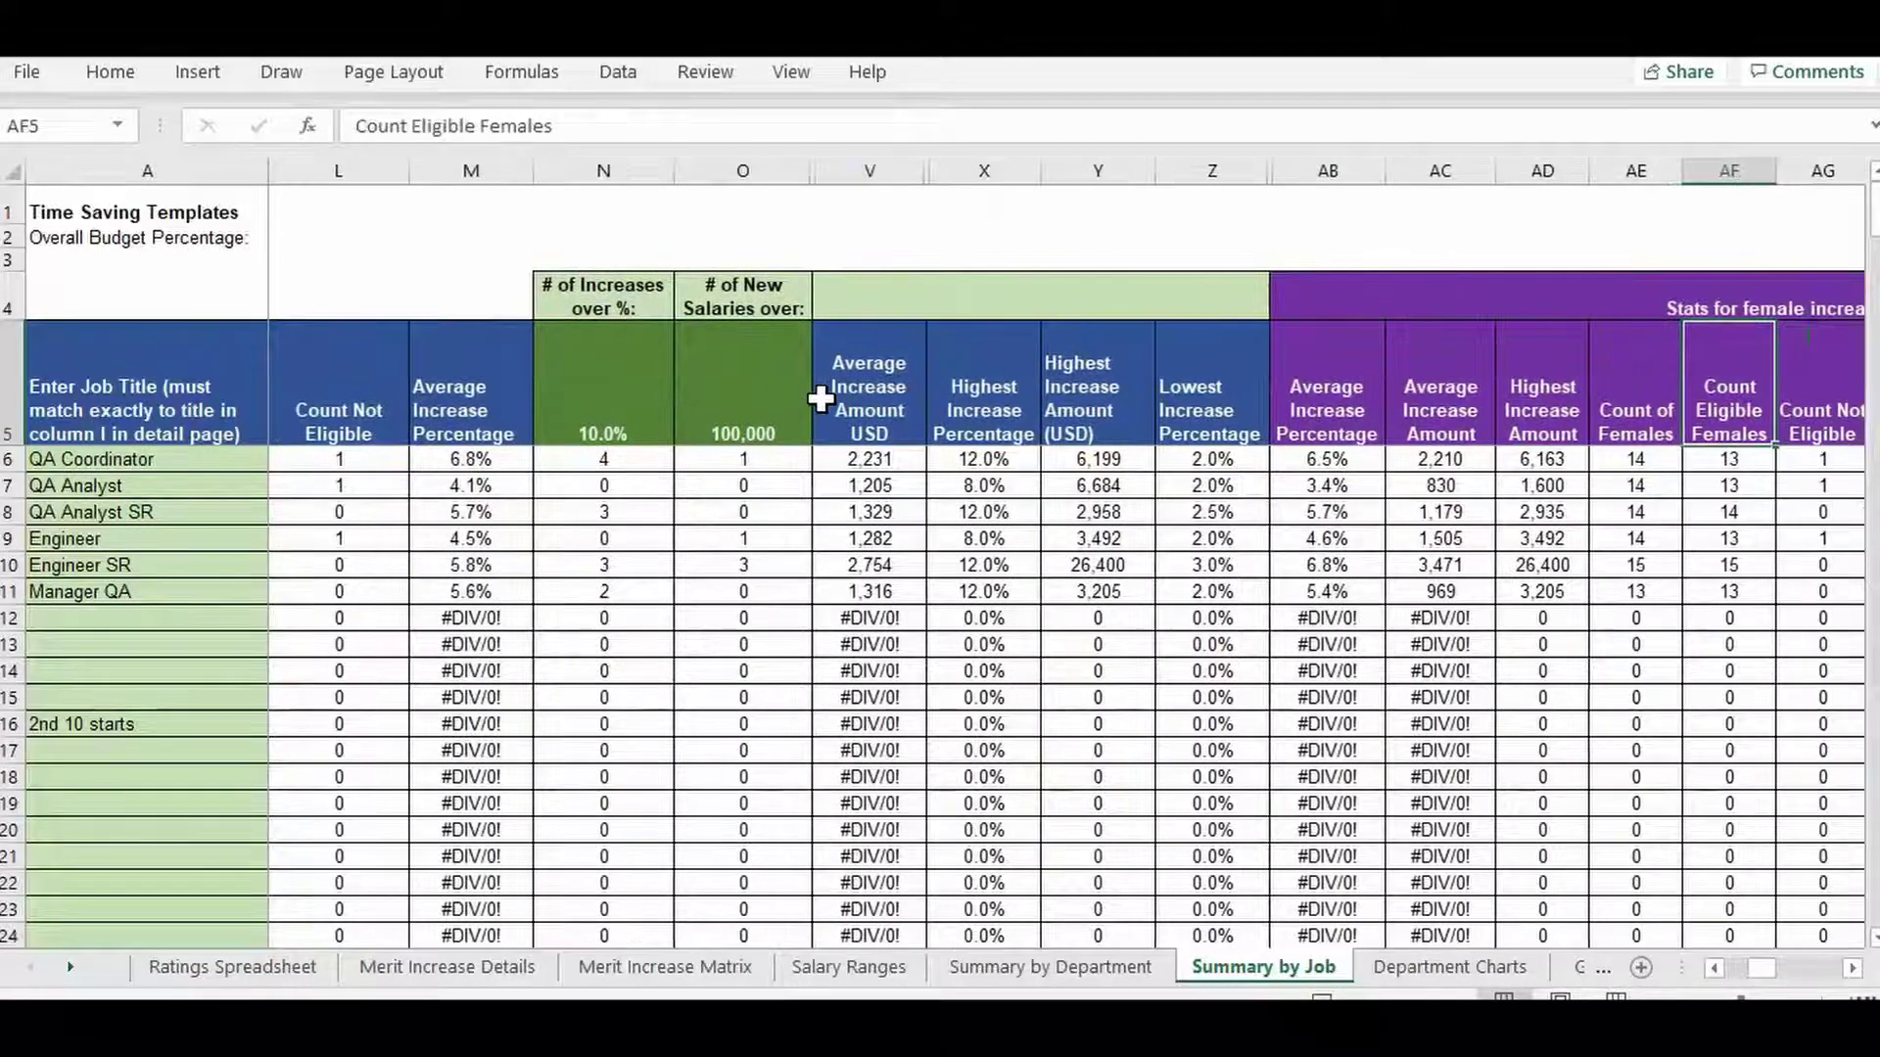
key("Left")
key("Left")
key("Left")
key("Left")
key("Left")
key("Left")
key("Left")
key("Left")
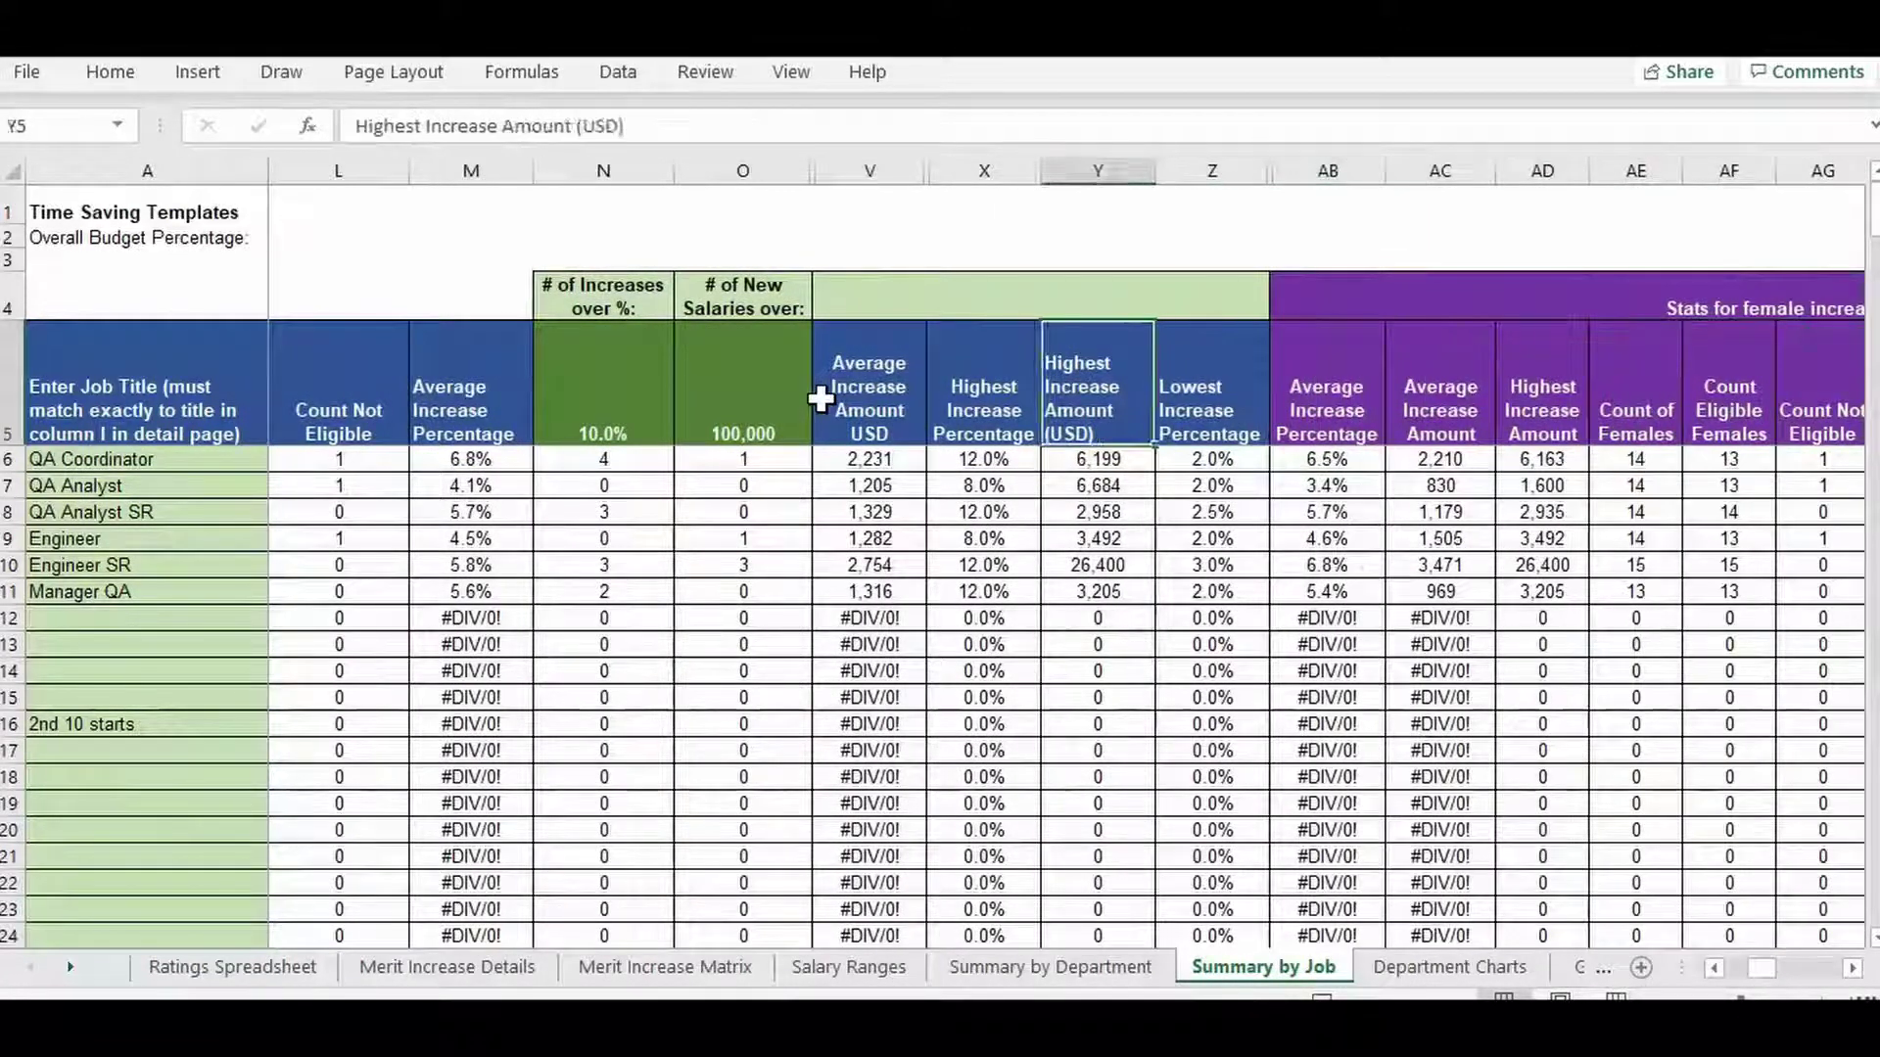
key("Left")
key("Down")
key("Left")
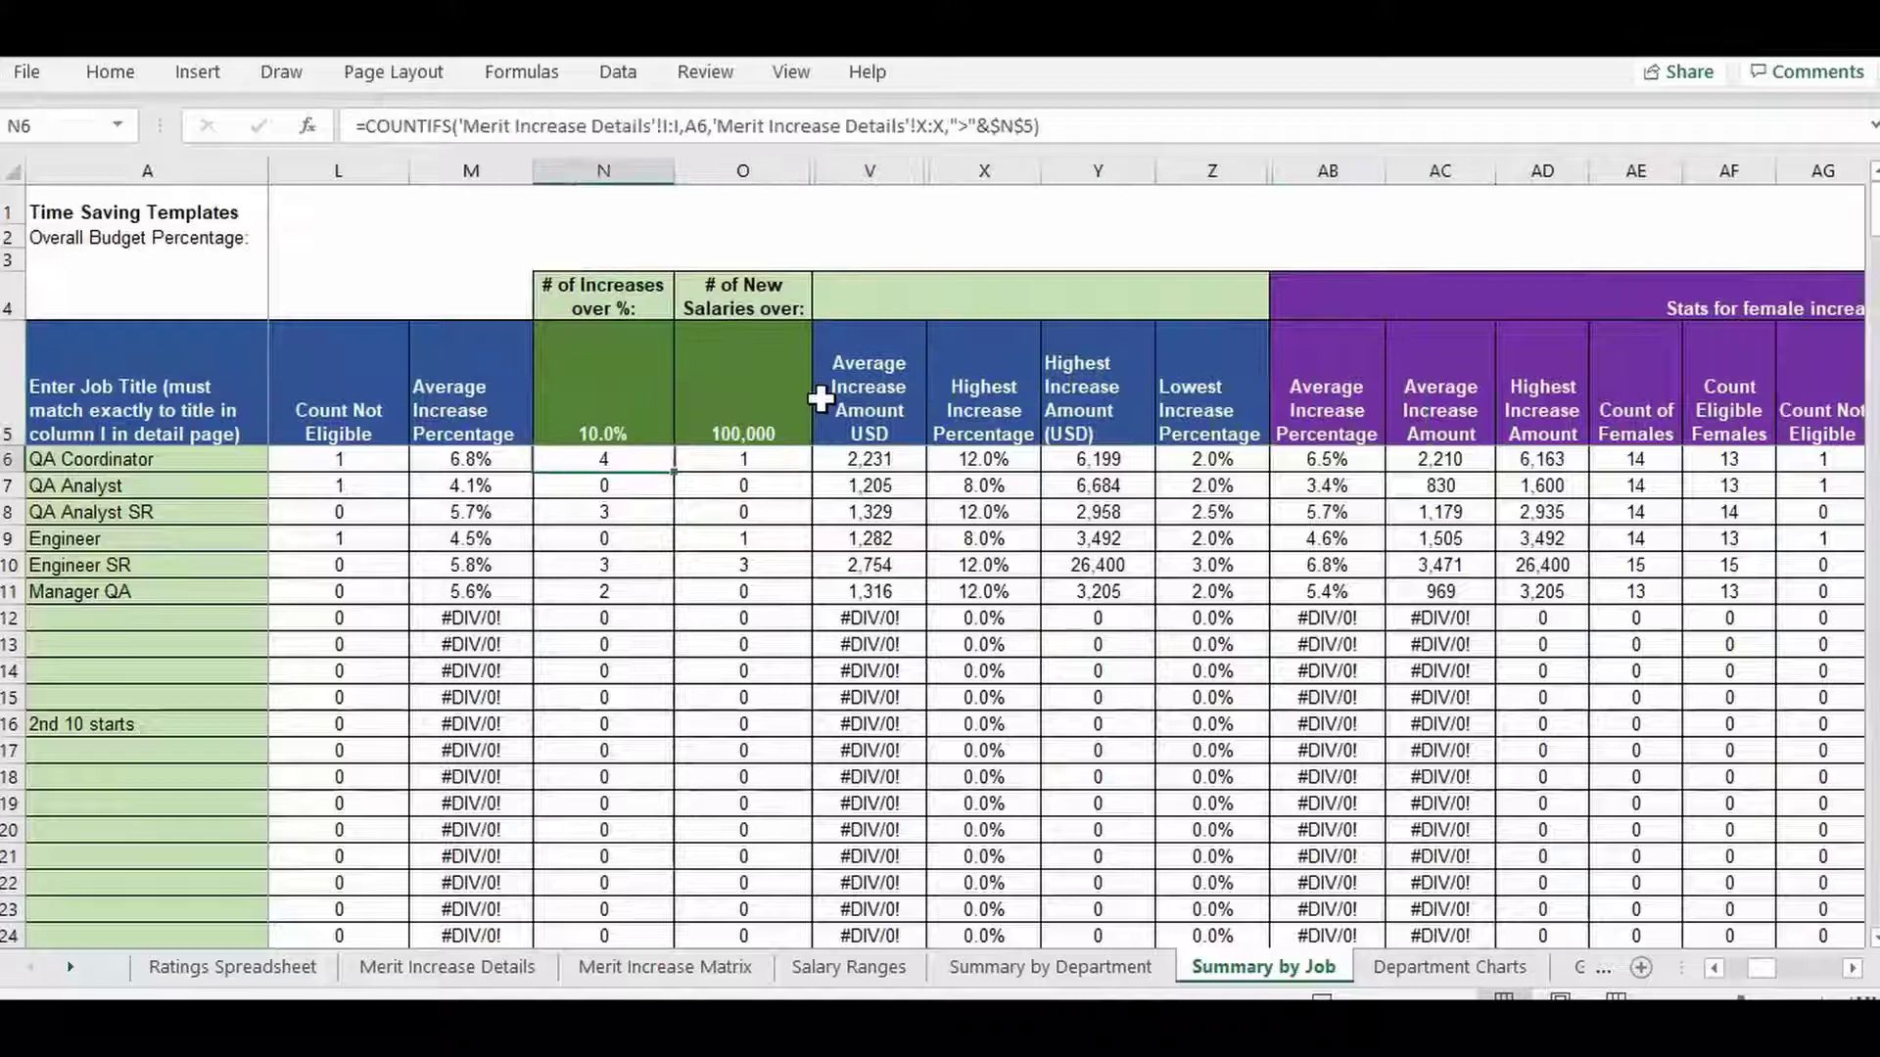
key("Up")
key("Down")
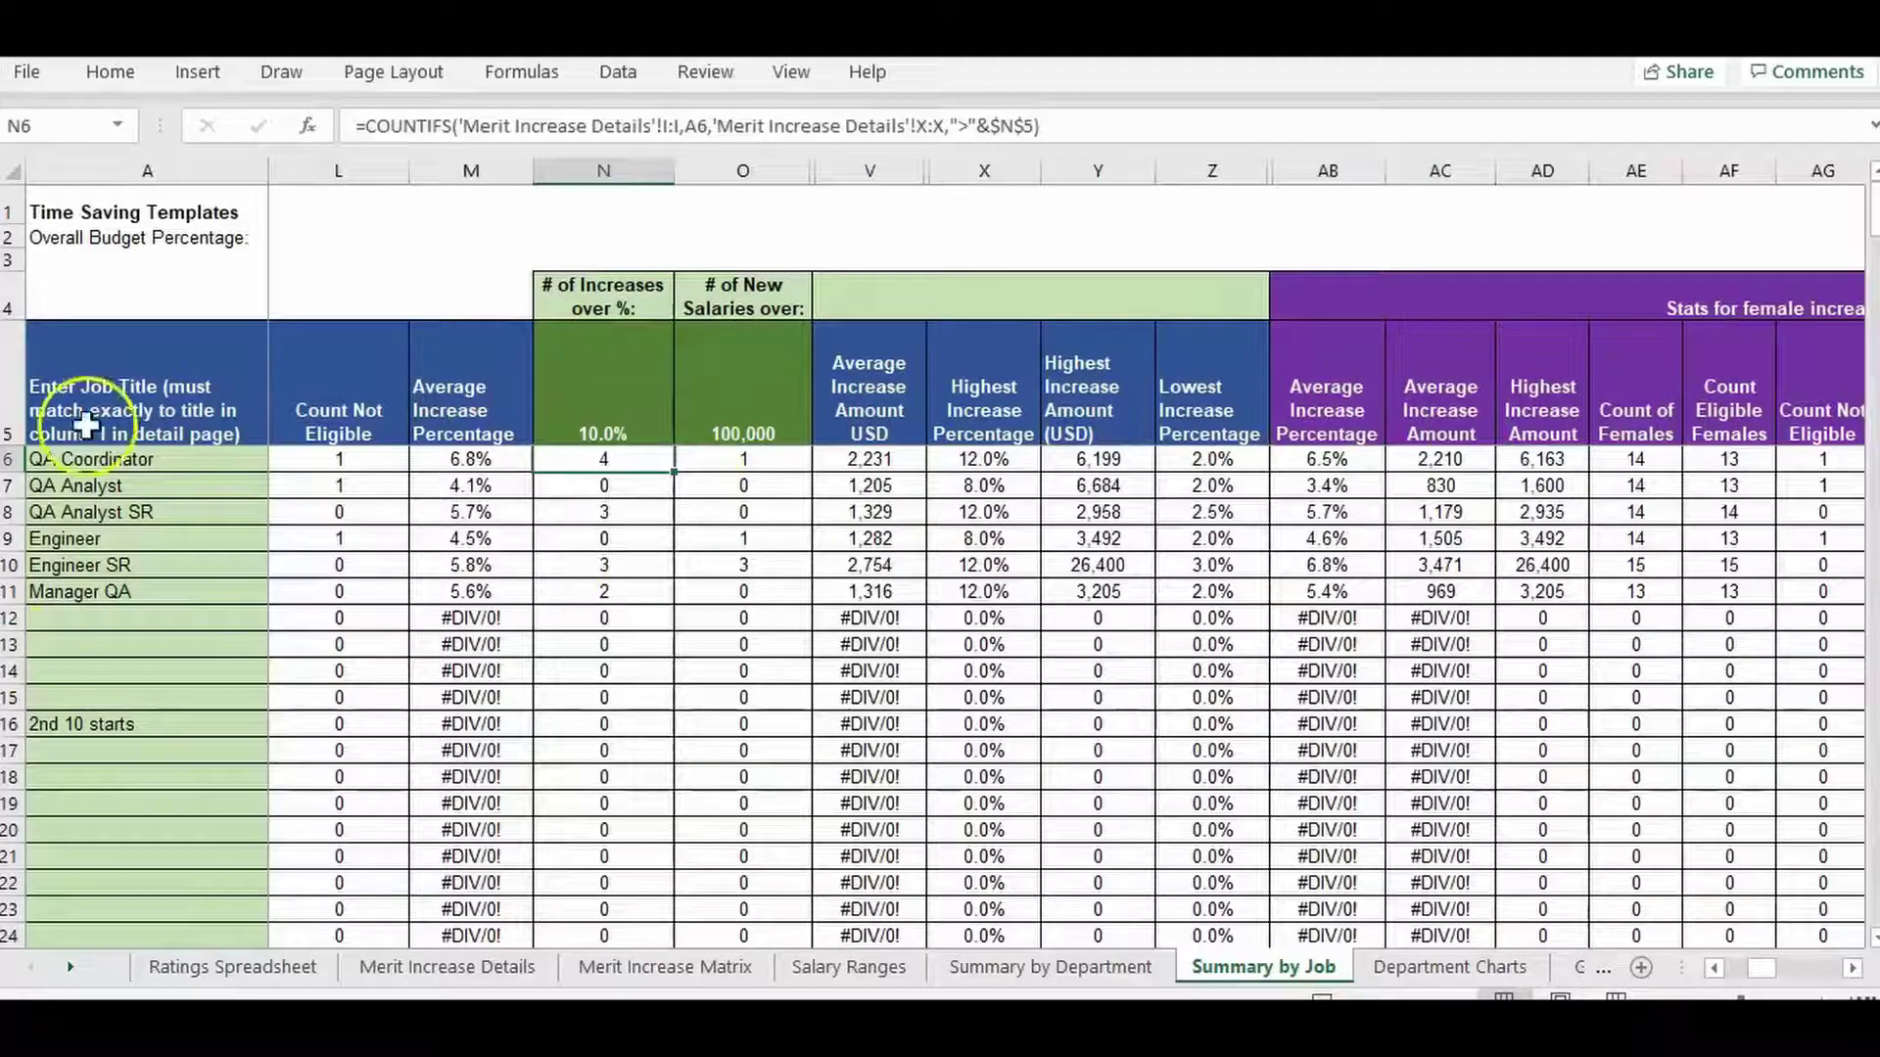
left_click(617, 419)
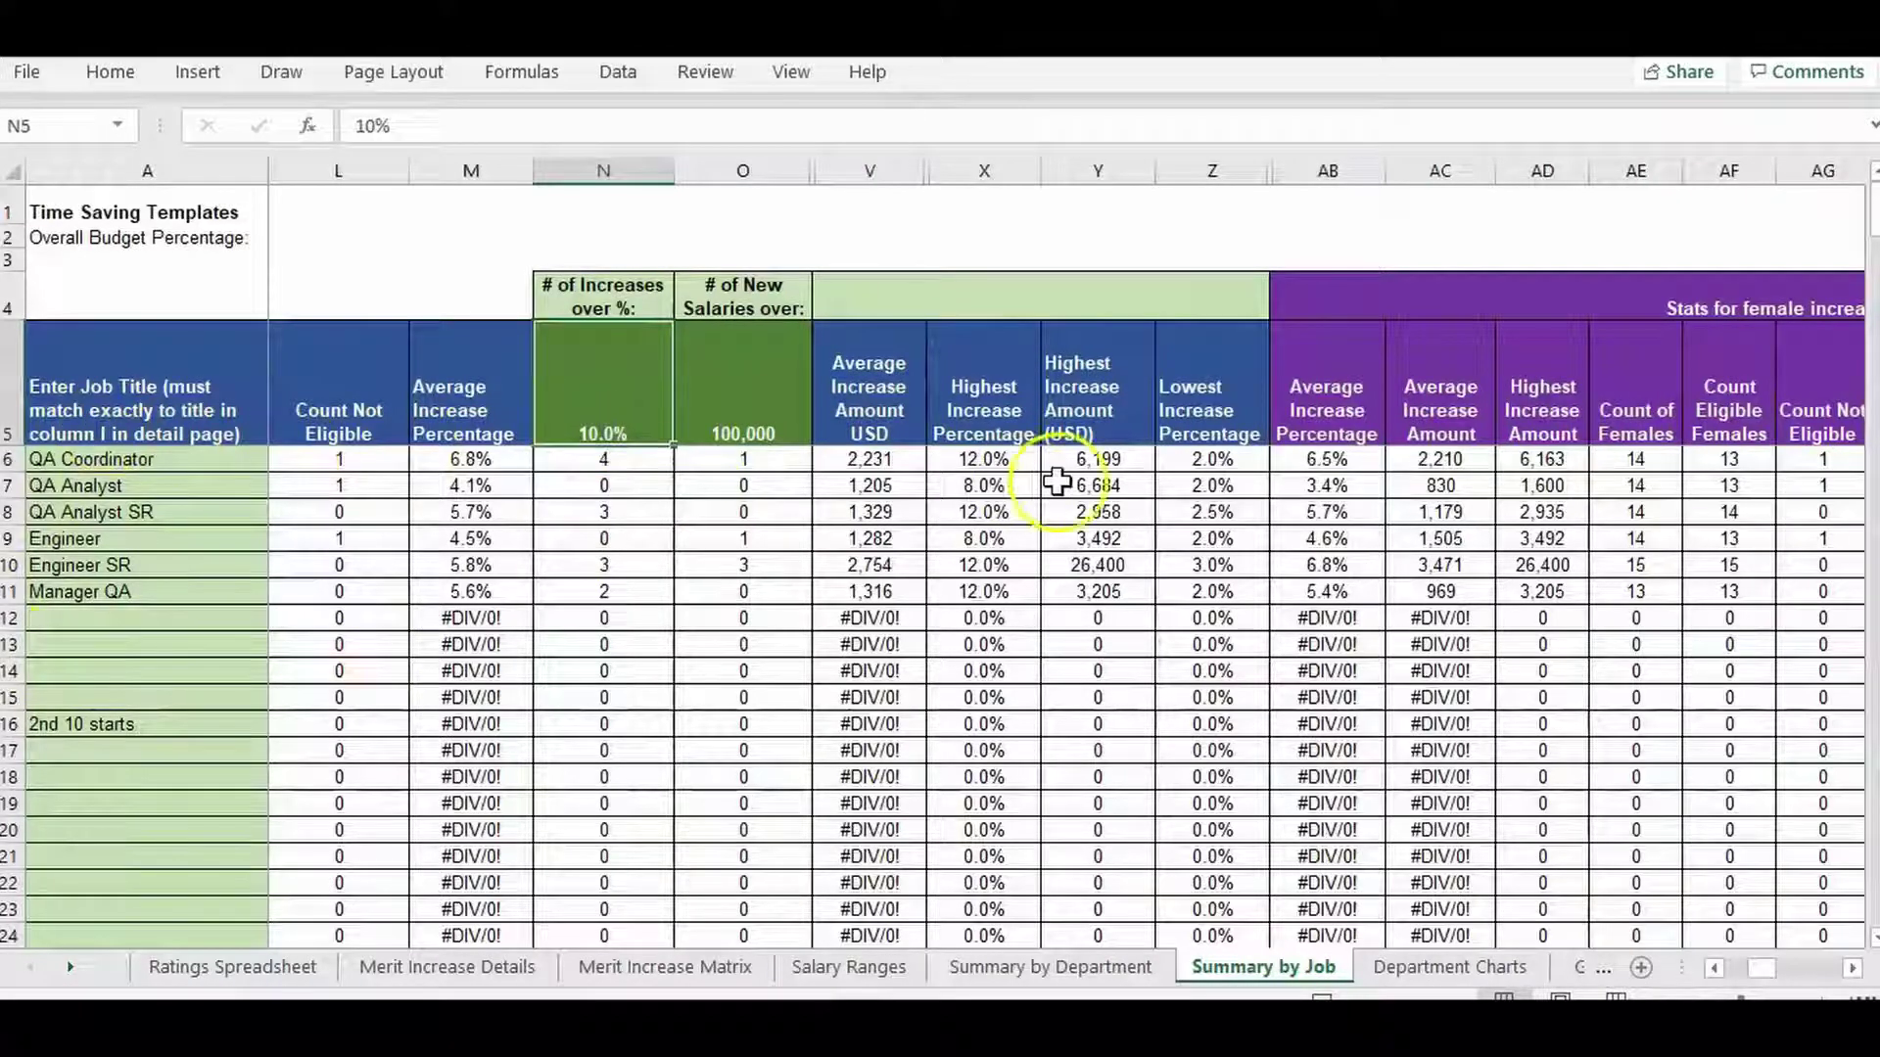
left_click(1246, 587)
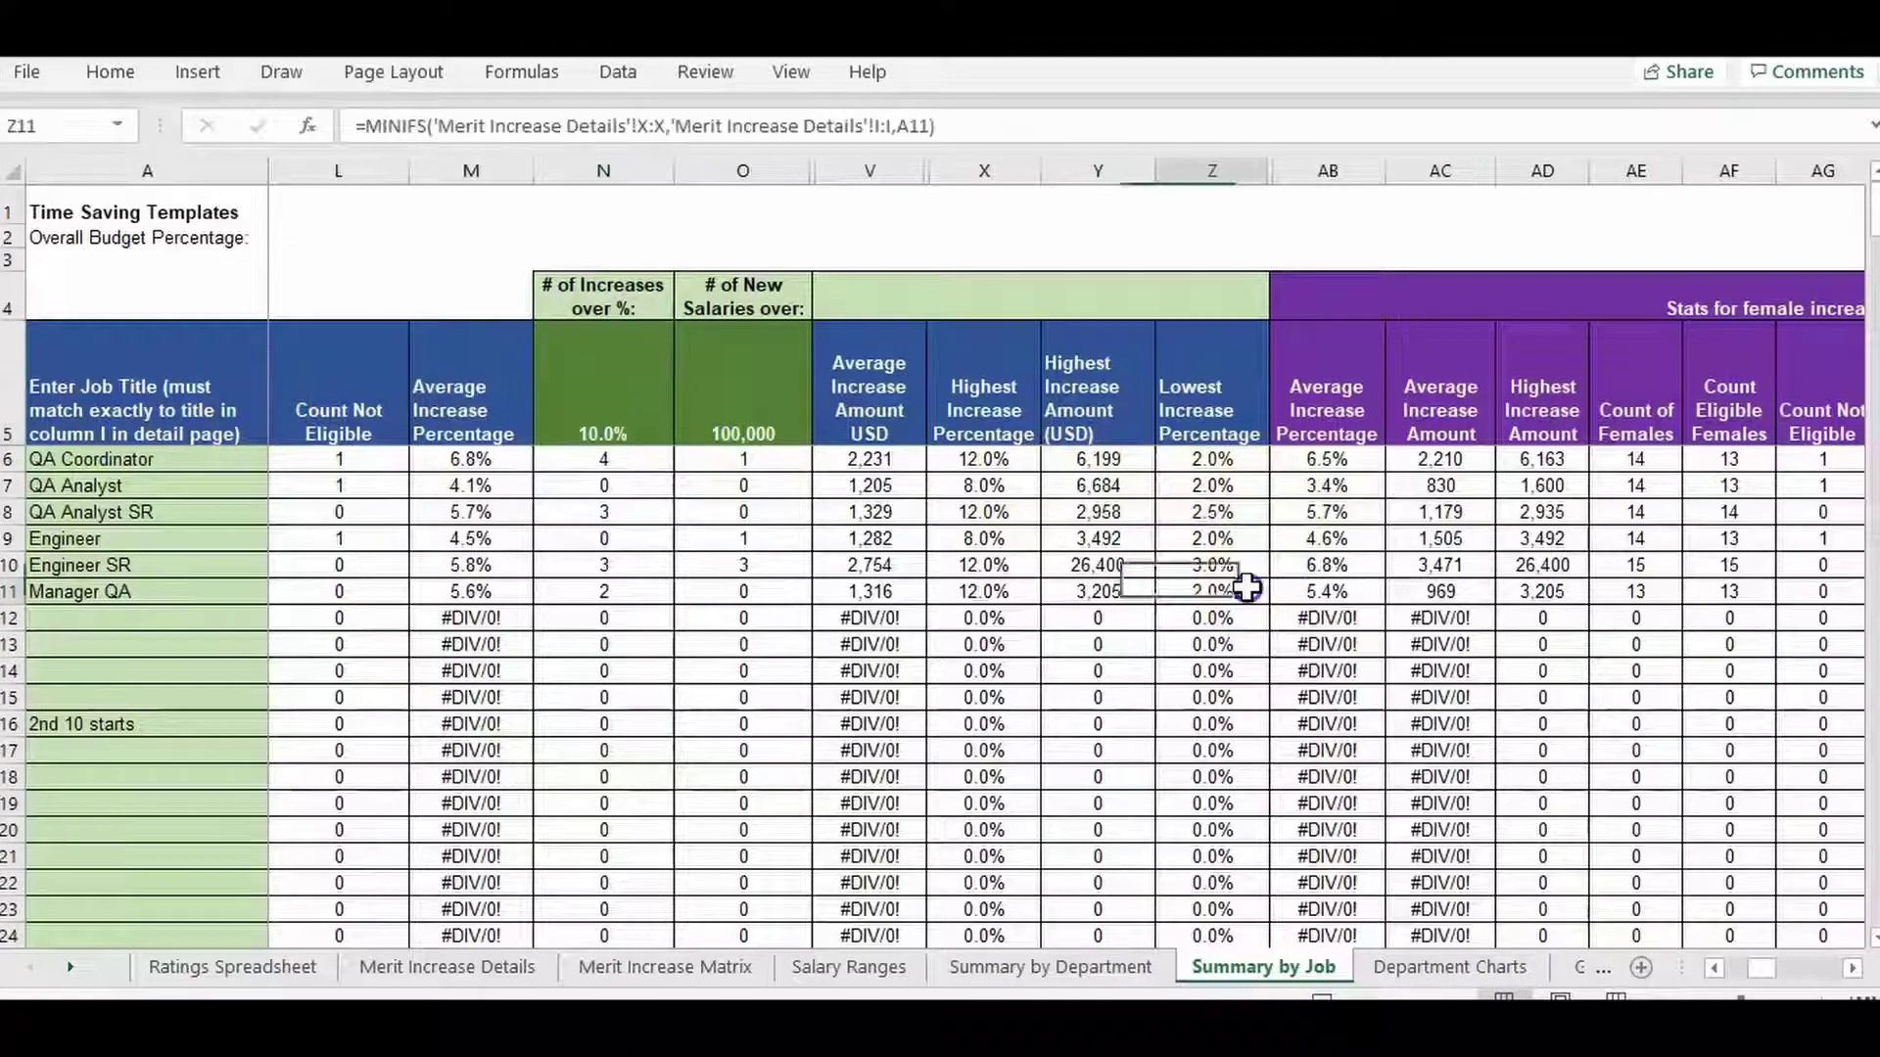
left_click(1271, 419)
key("Right")
key("Right")
key("Right")
key("Right")
key("Right")
key("Right")
key("Right")
key("Right")
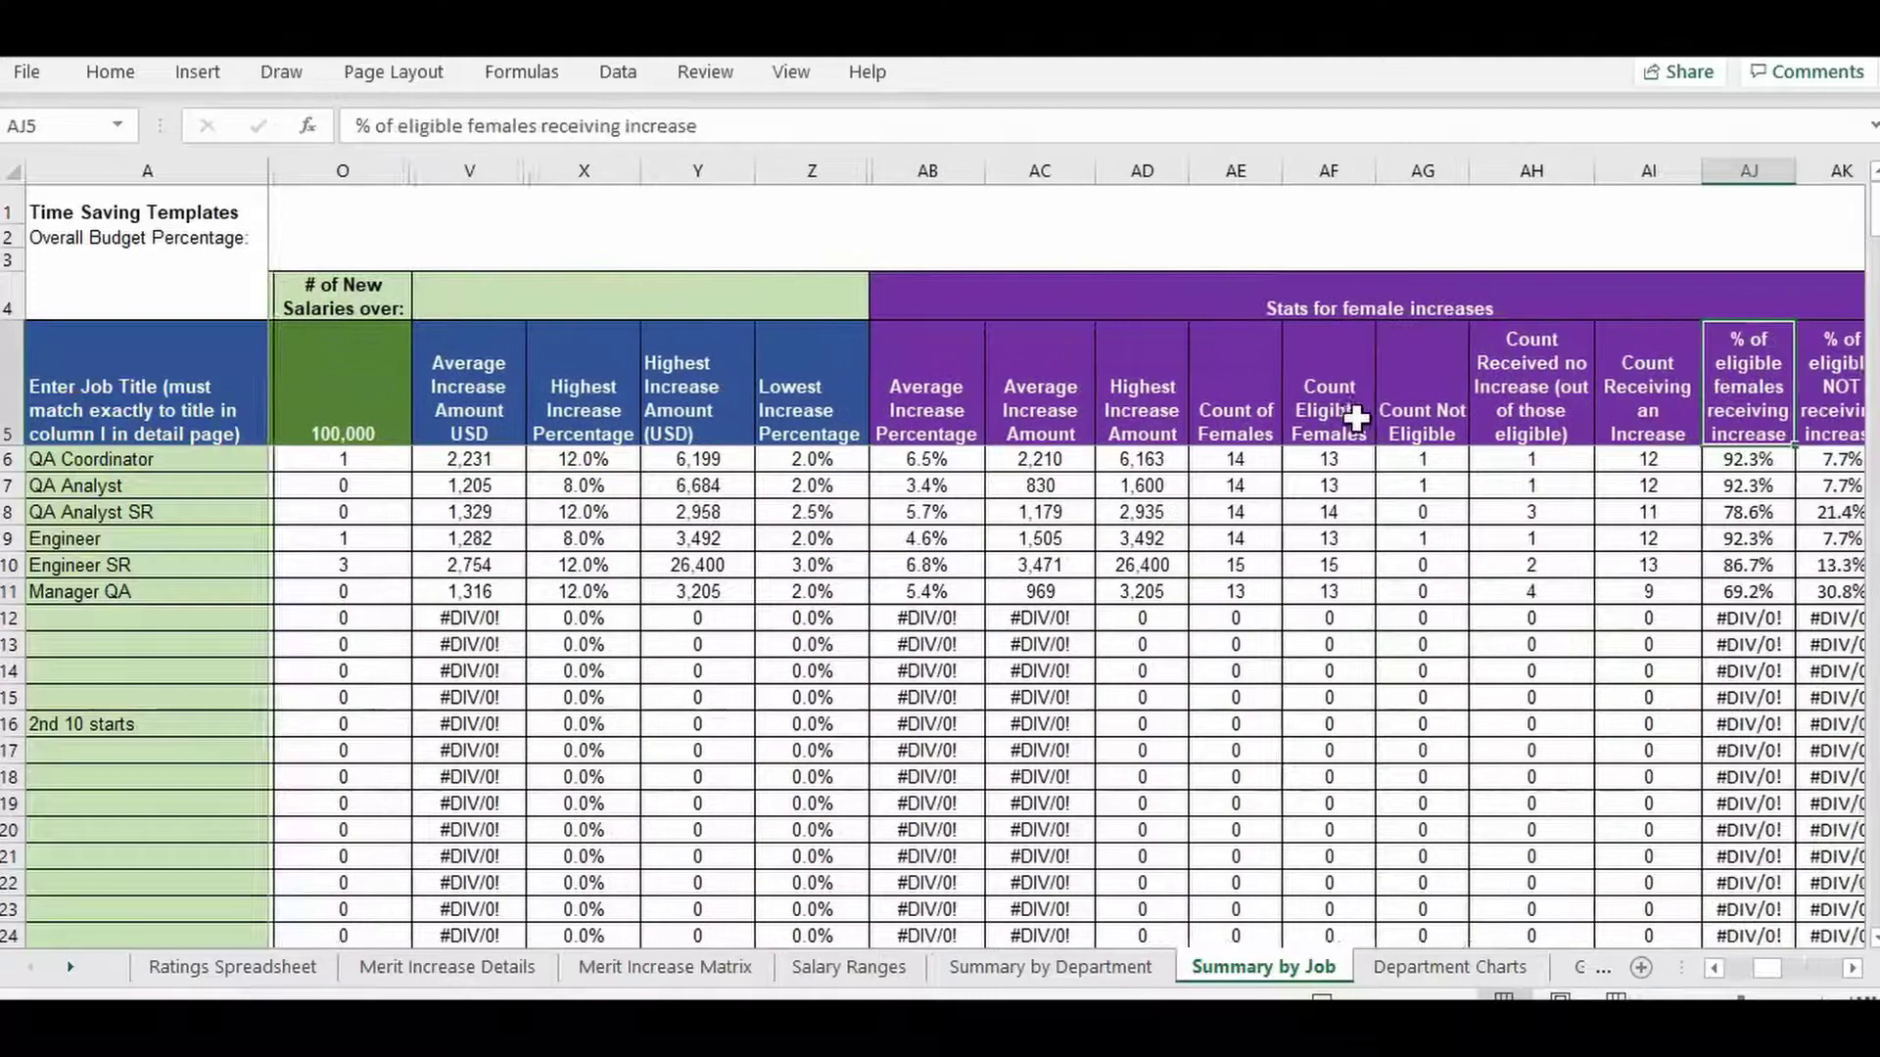
key("Right")
key("Right")
key("Right")
key("Right")
key("Right")
key("Right")
key("Right")
key("Right")
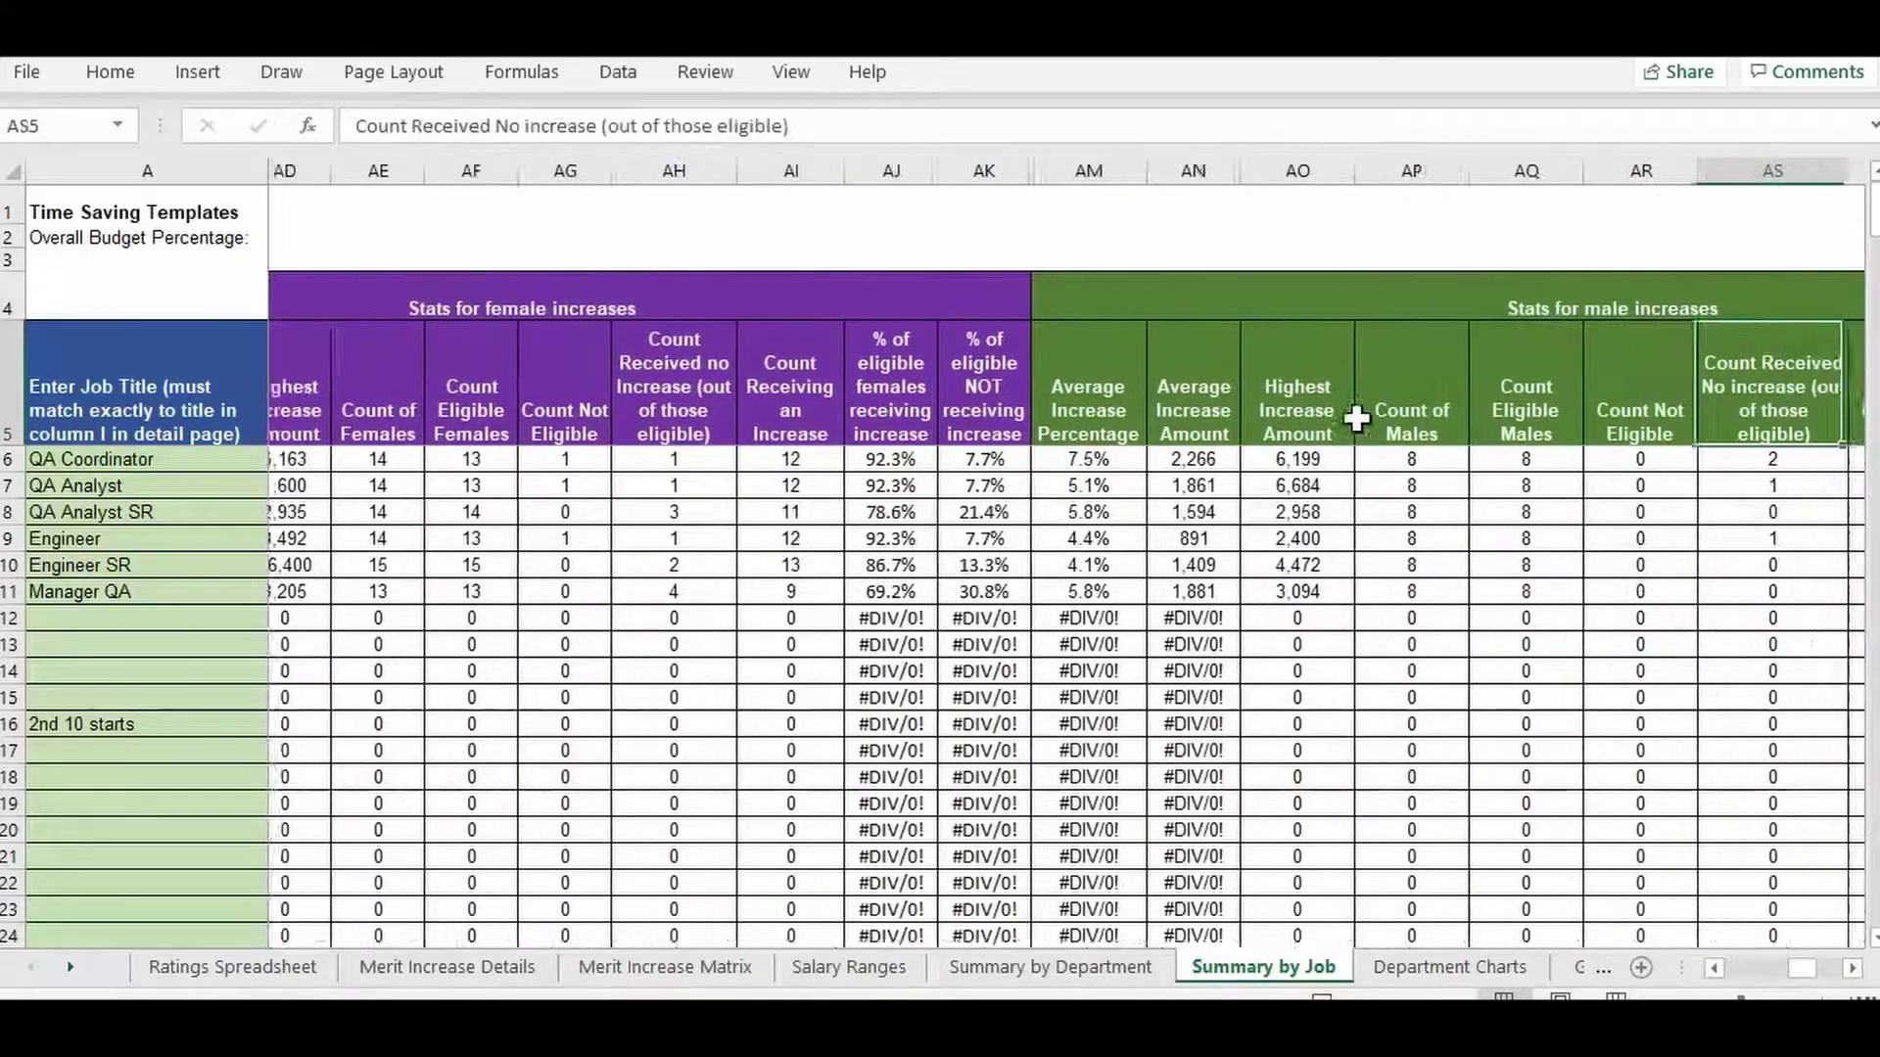
key("Right")
key("Right")
key("Right")
key("Right")
key("Right")
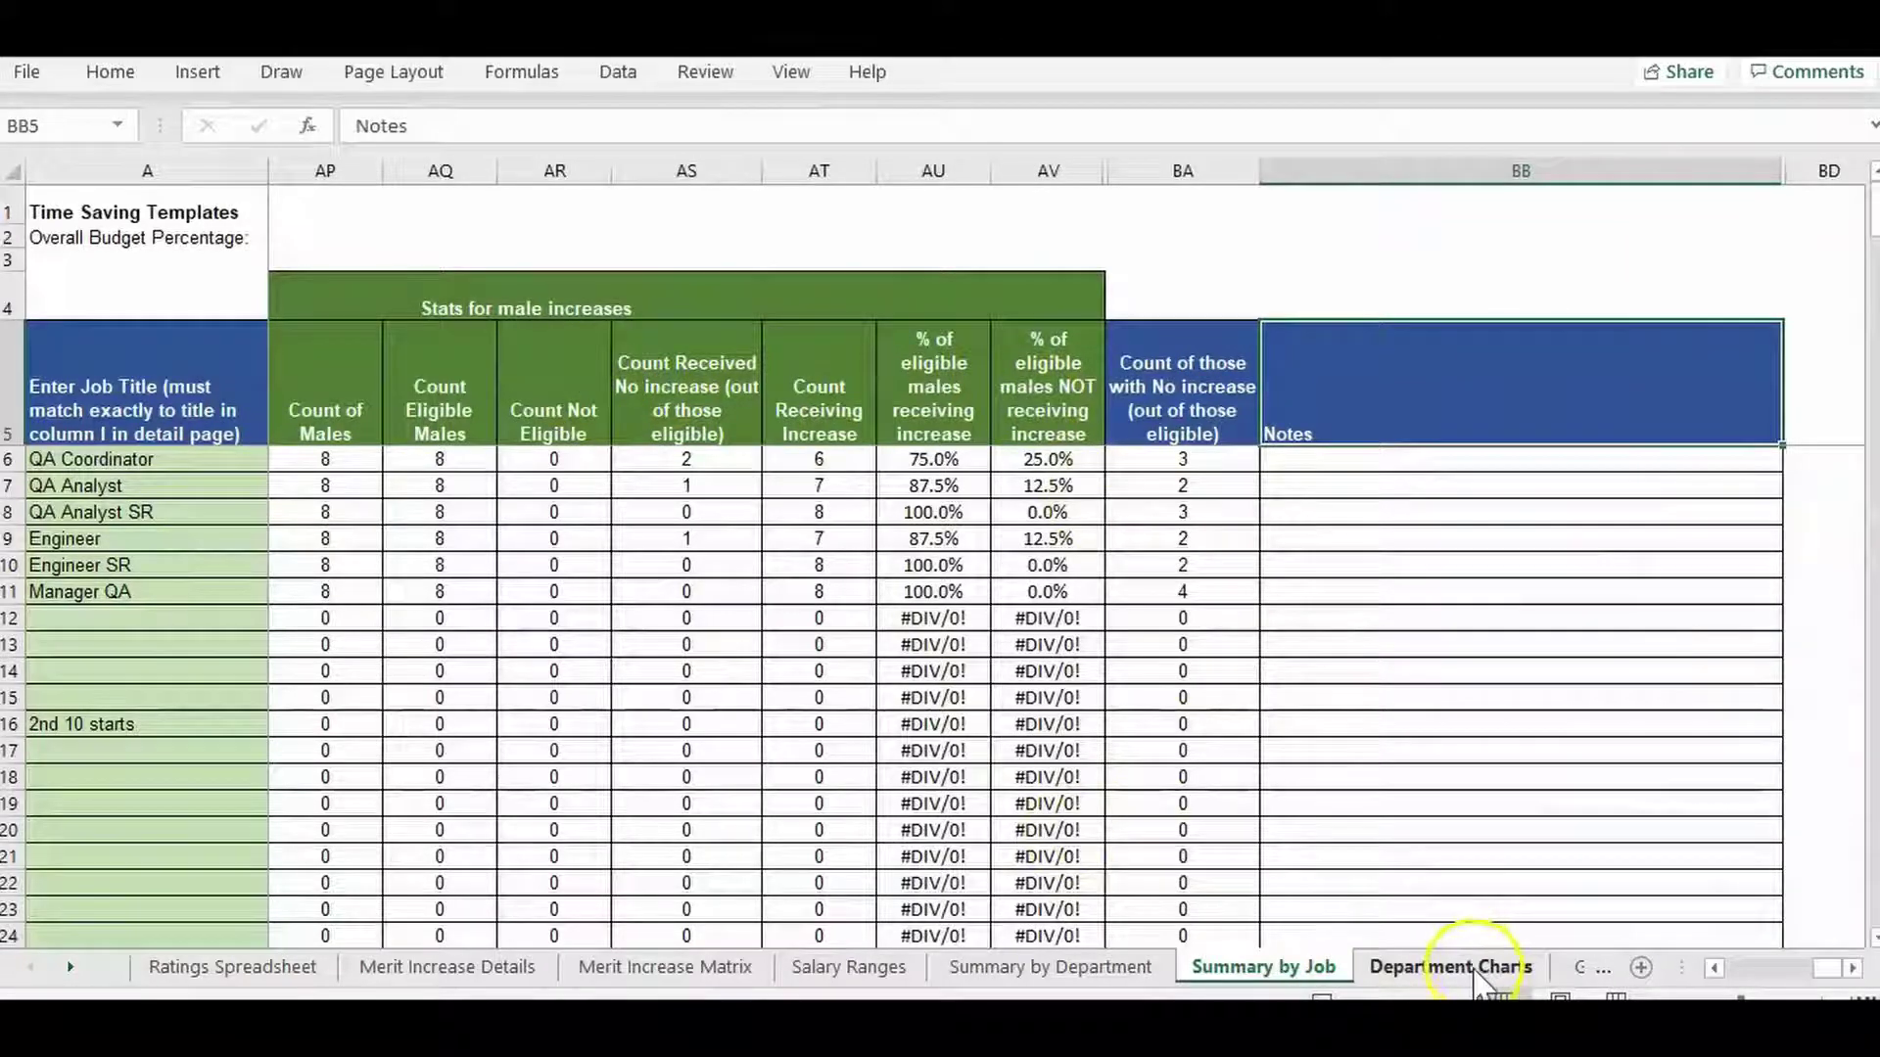
Move between the Department Charts, Summary by Job and Summary by Department sheets
left_click(1478, 970)
left_click(71, 967)
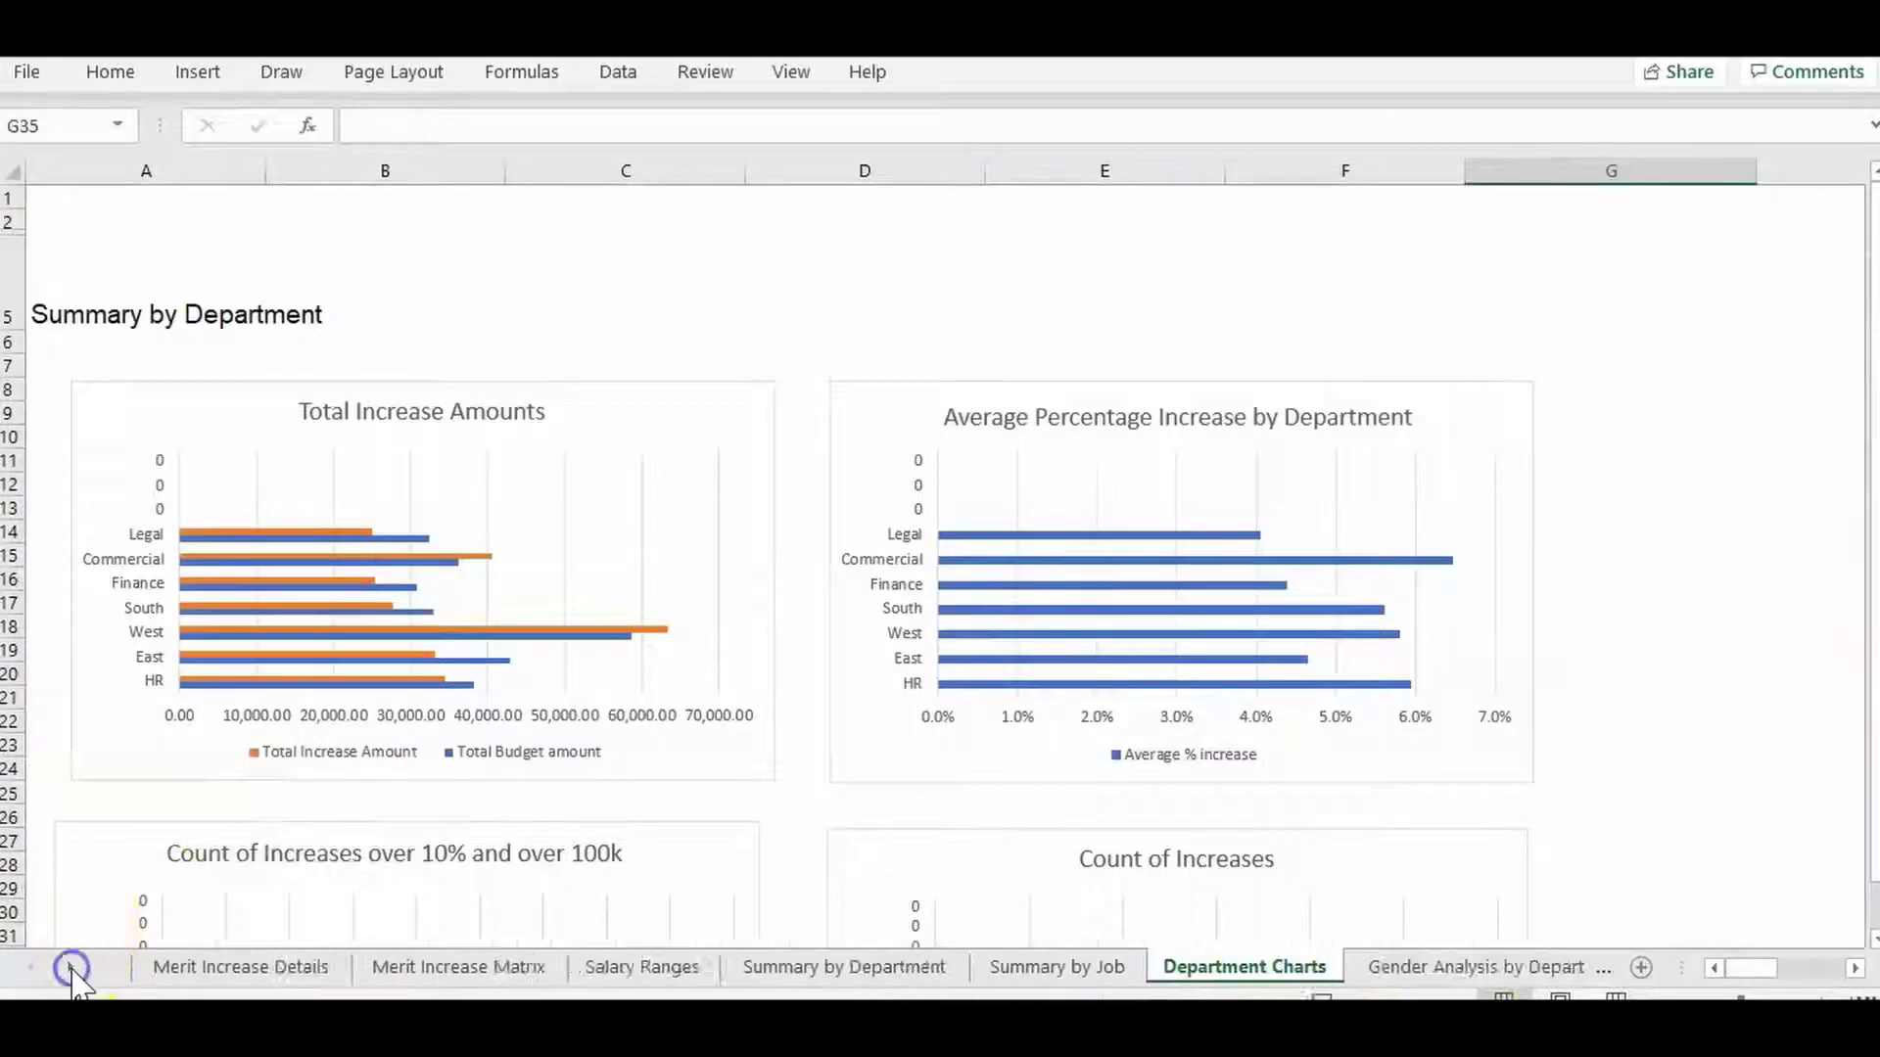
left_click(71, 968)
left_click(70, 967)
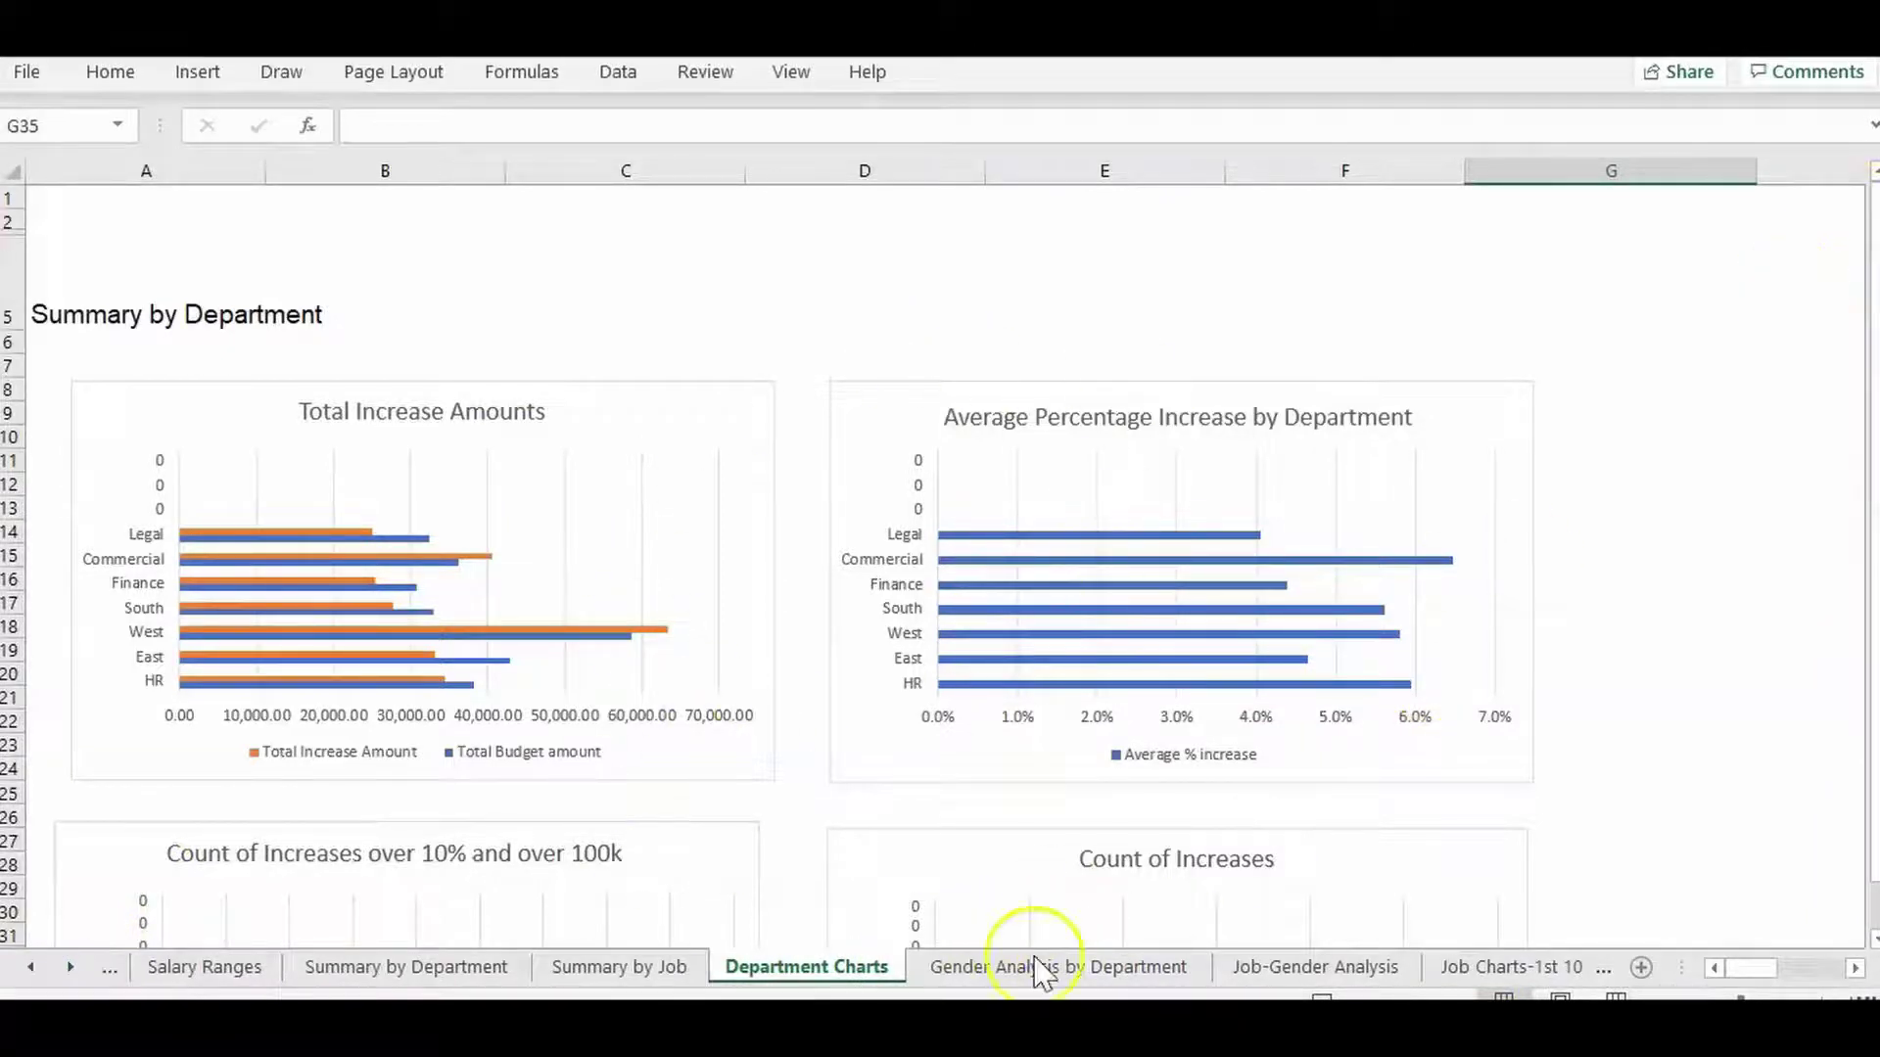
left_click(585, 967)
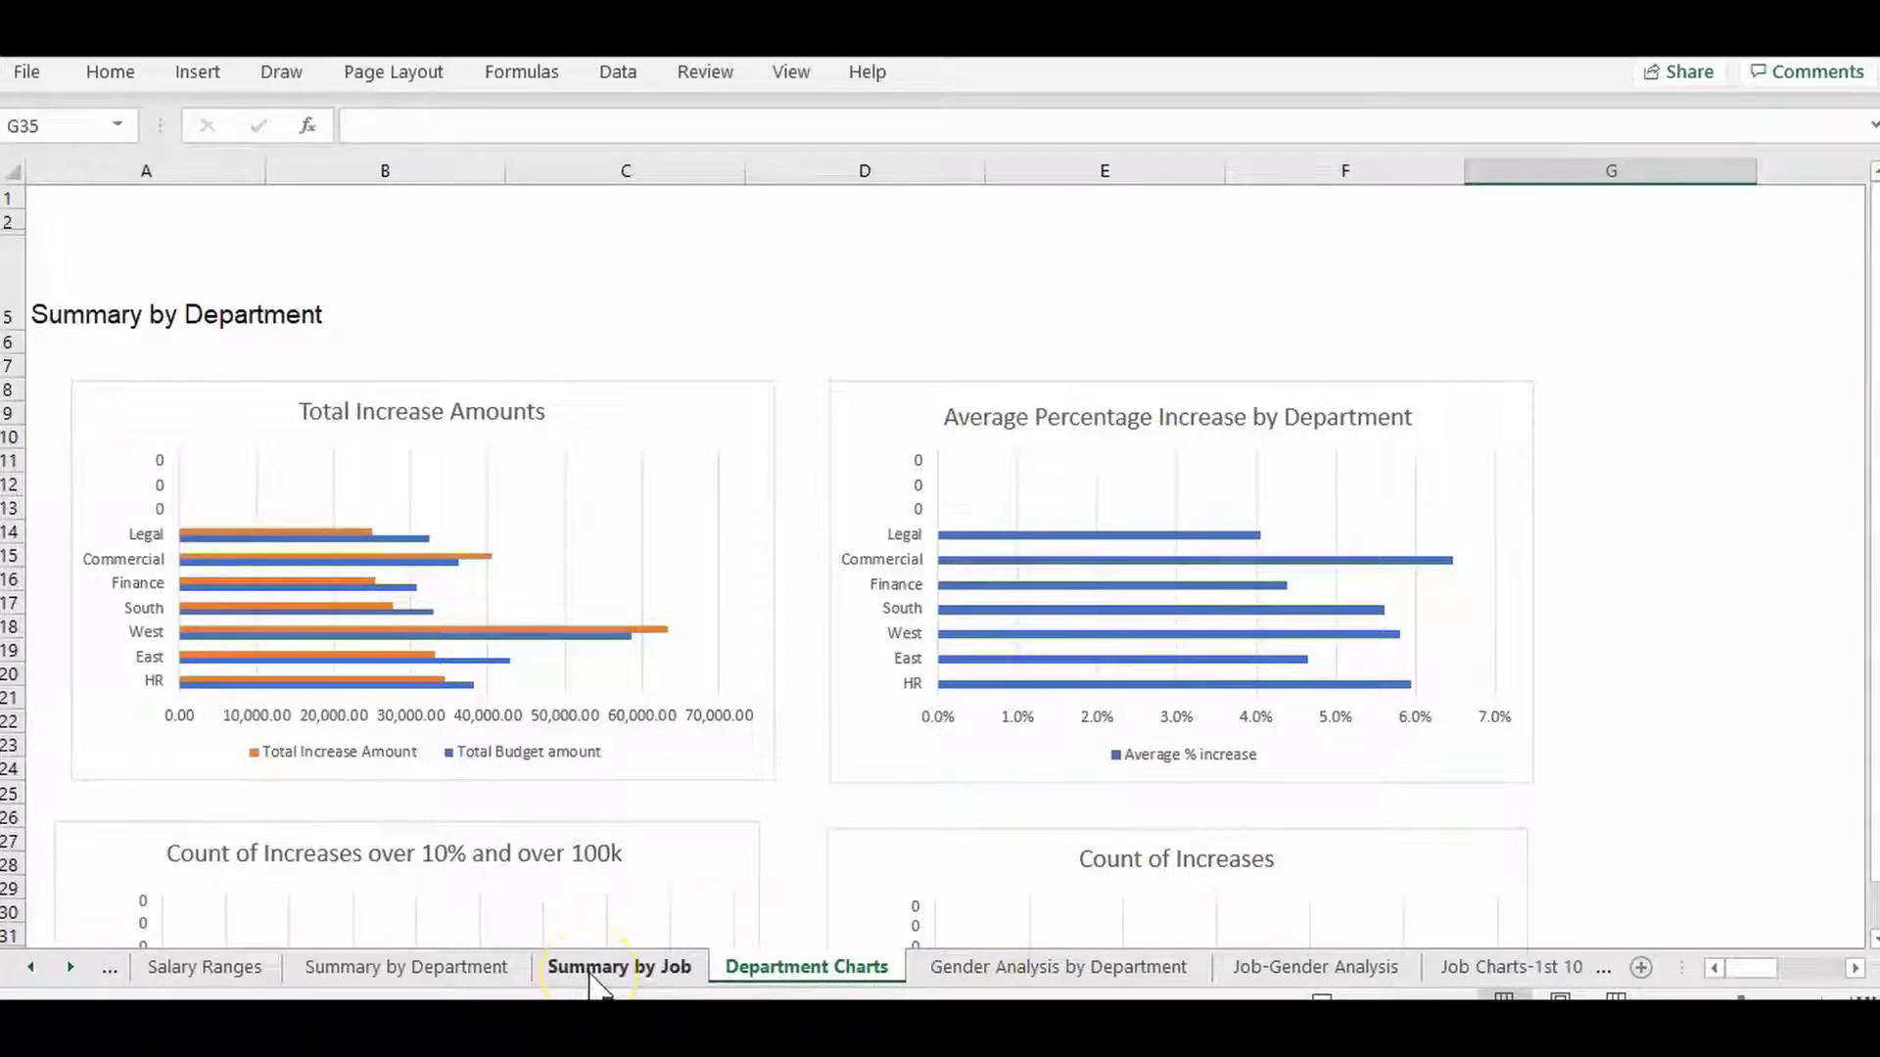
left_click(592, 969)
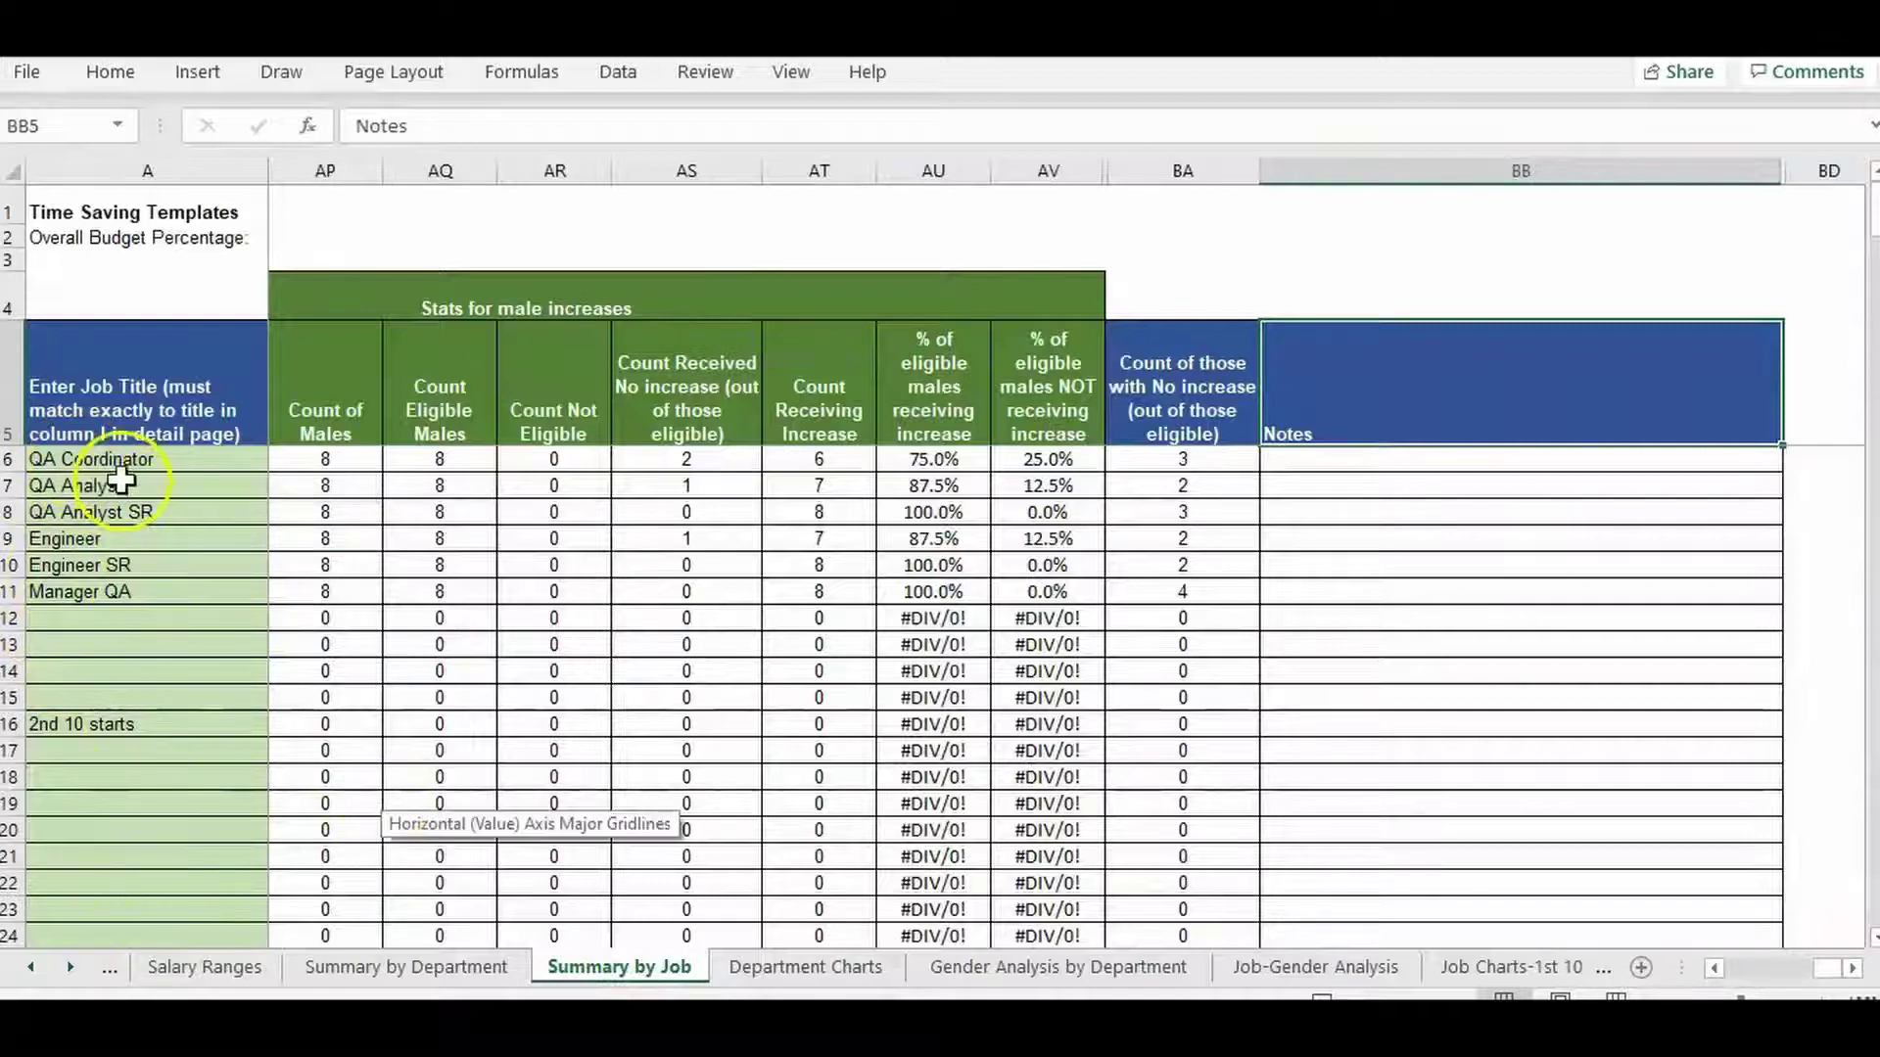
left_click(406, 964)
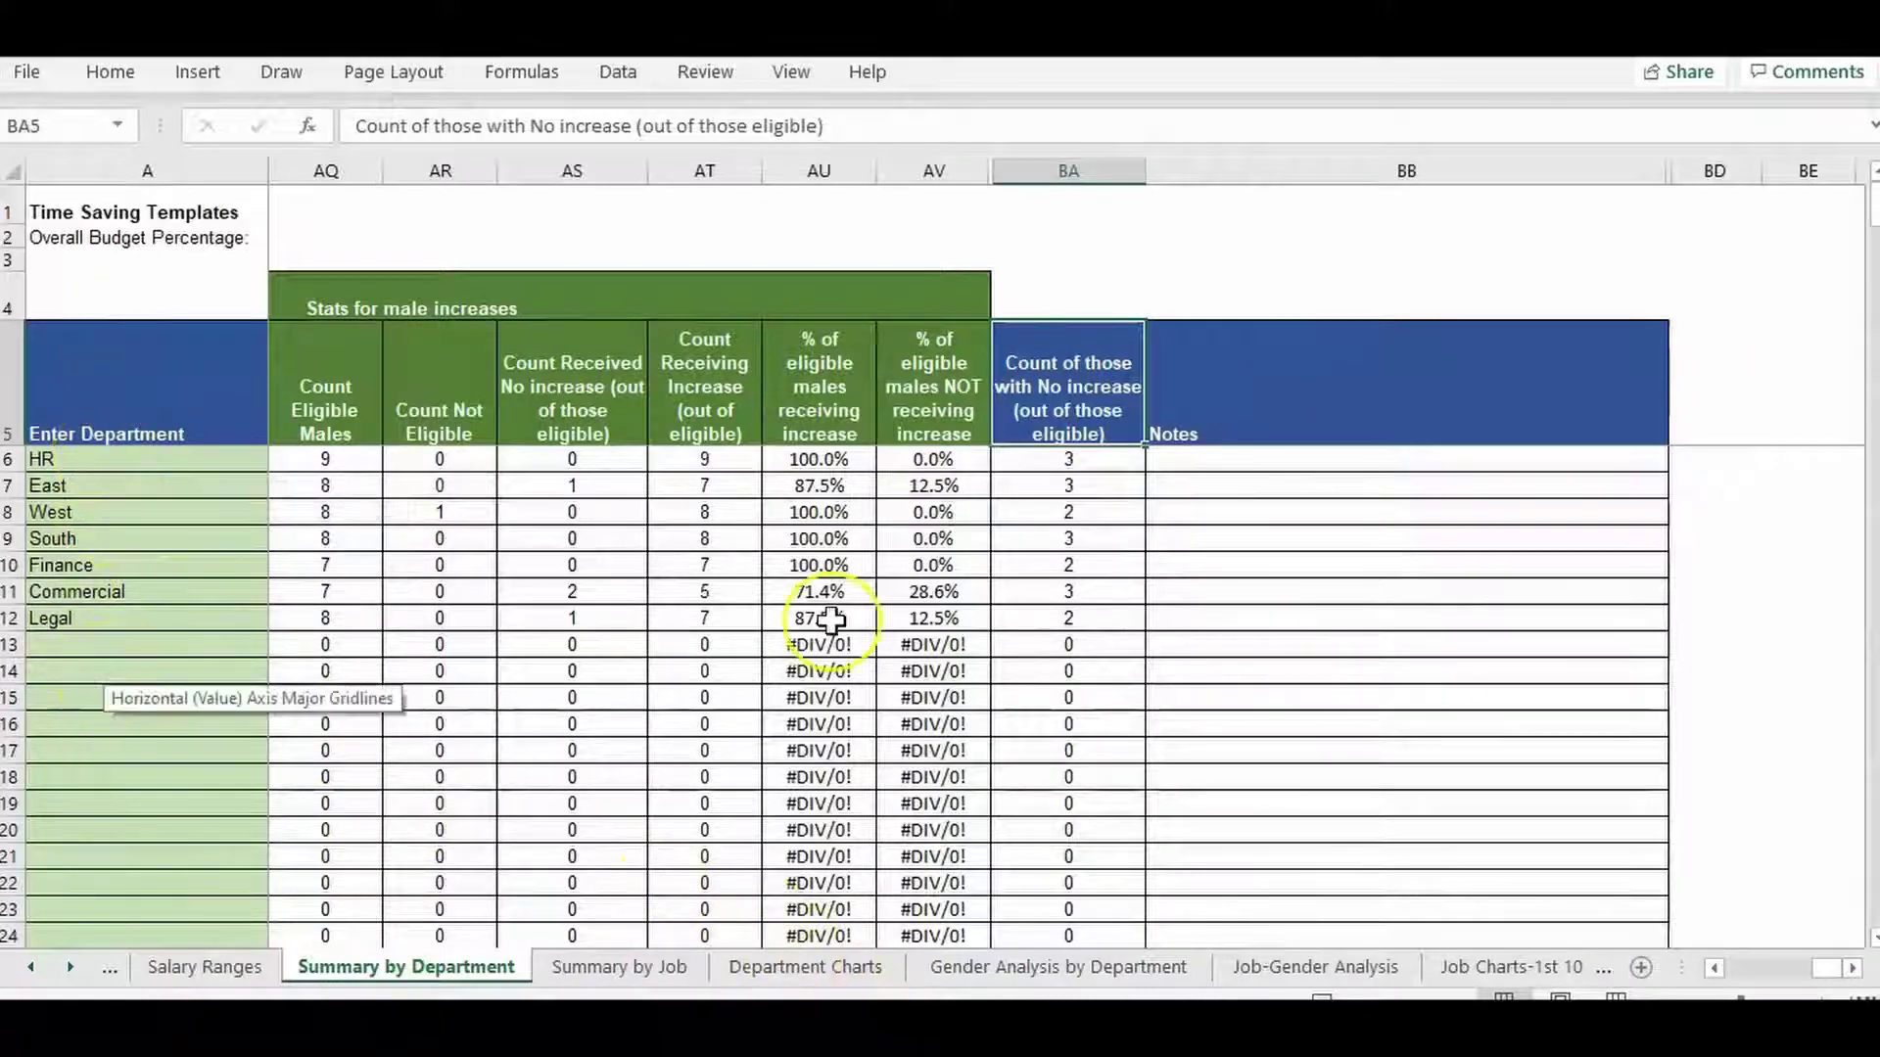
Scroll Department Charts, then open the Gender Analysis by Department sheet
left_click(869, 964)
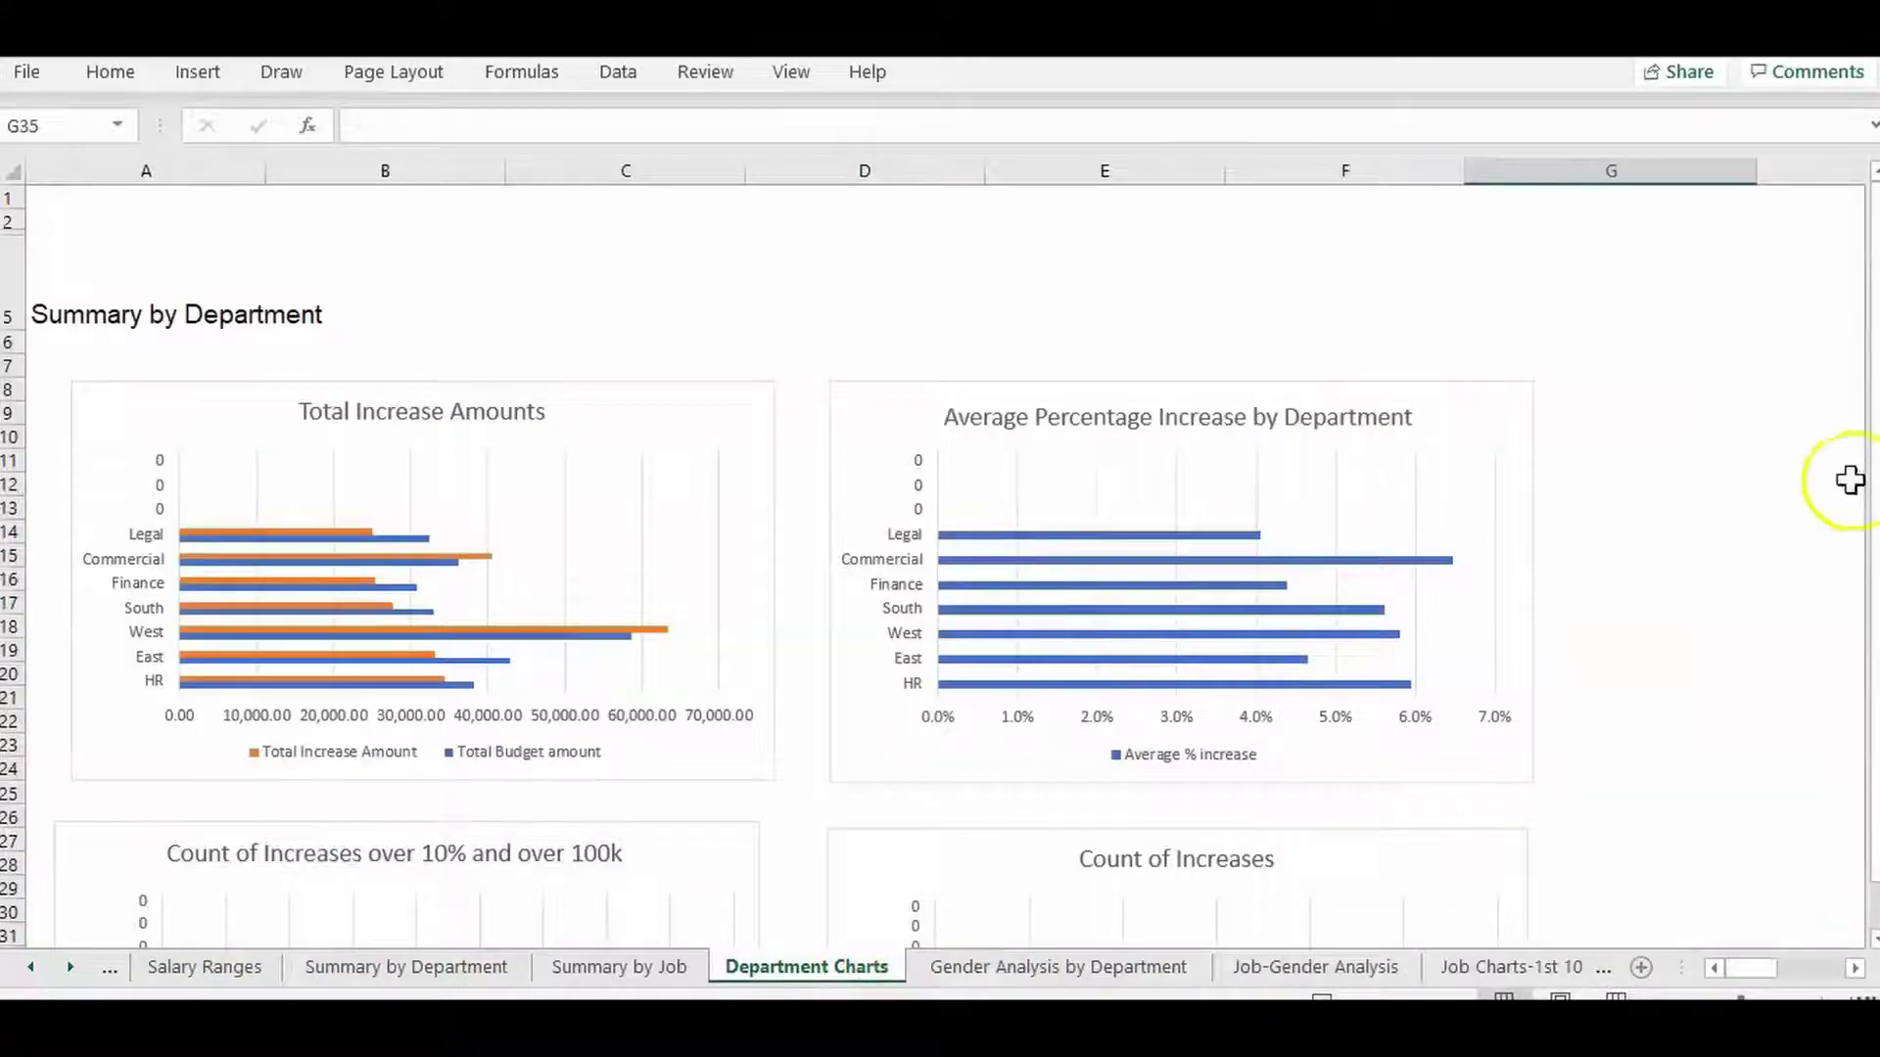
mouse_move(1873, 360)
left_mouse_down()
mouse_move(1873, 341)
mouse_move(1873, 372)
left_mouse_up()
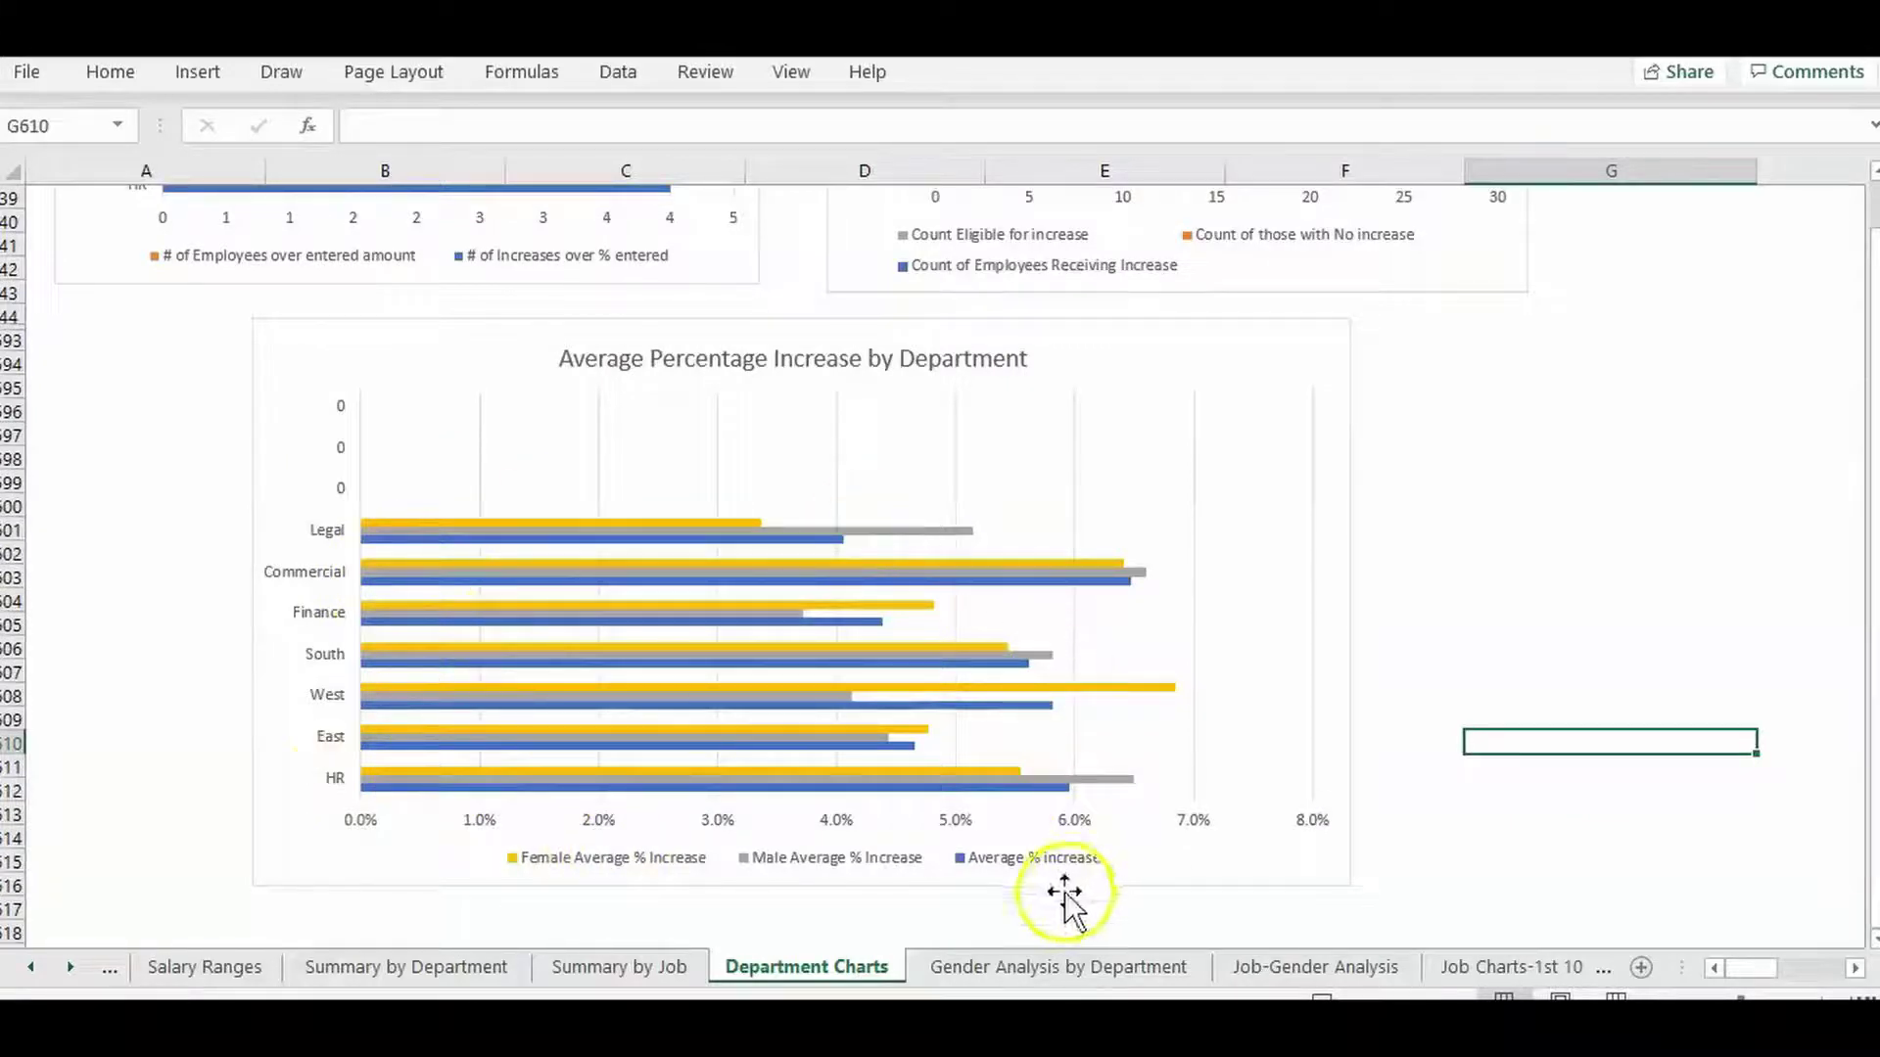
left_click(1122, 967)
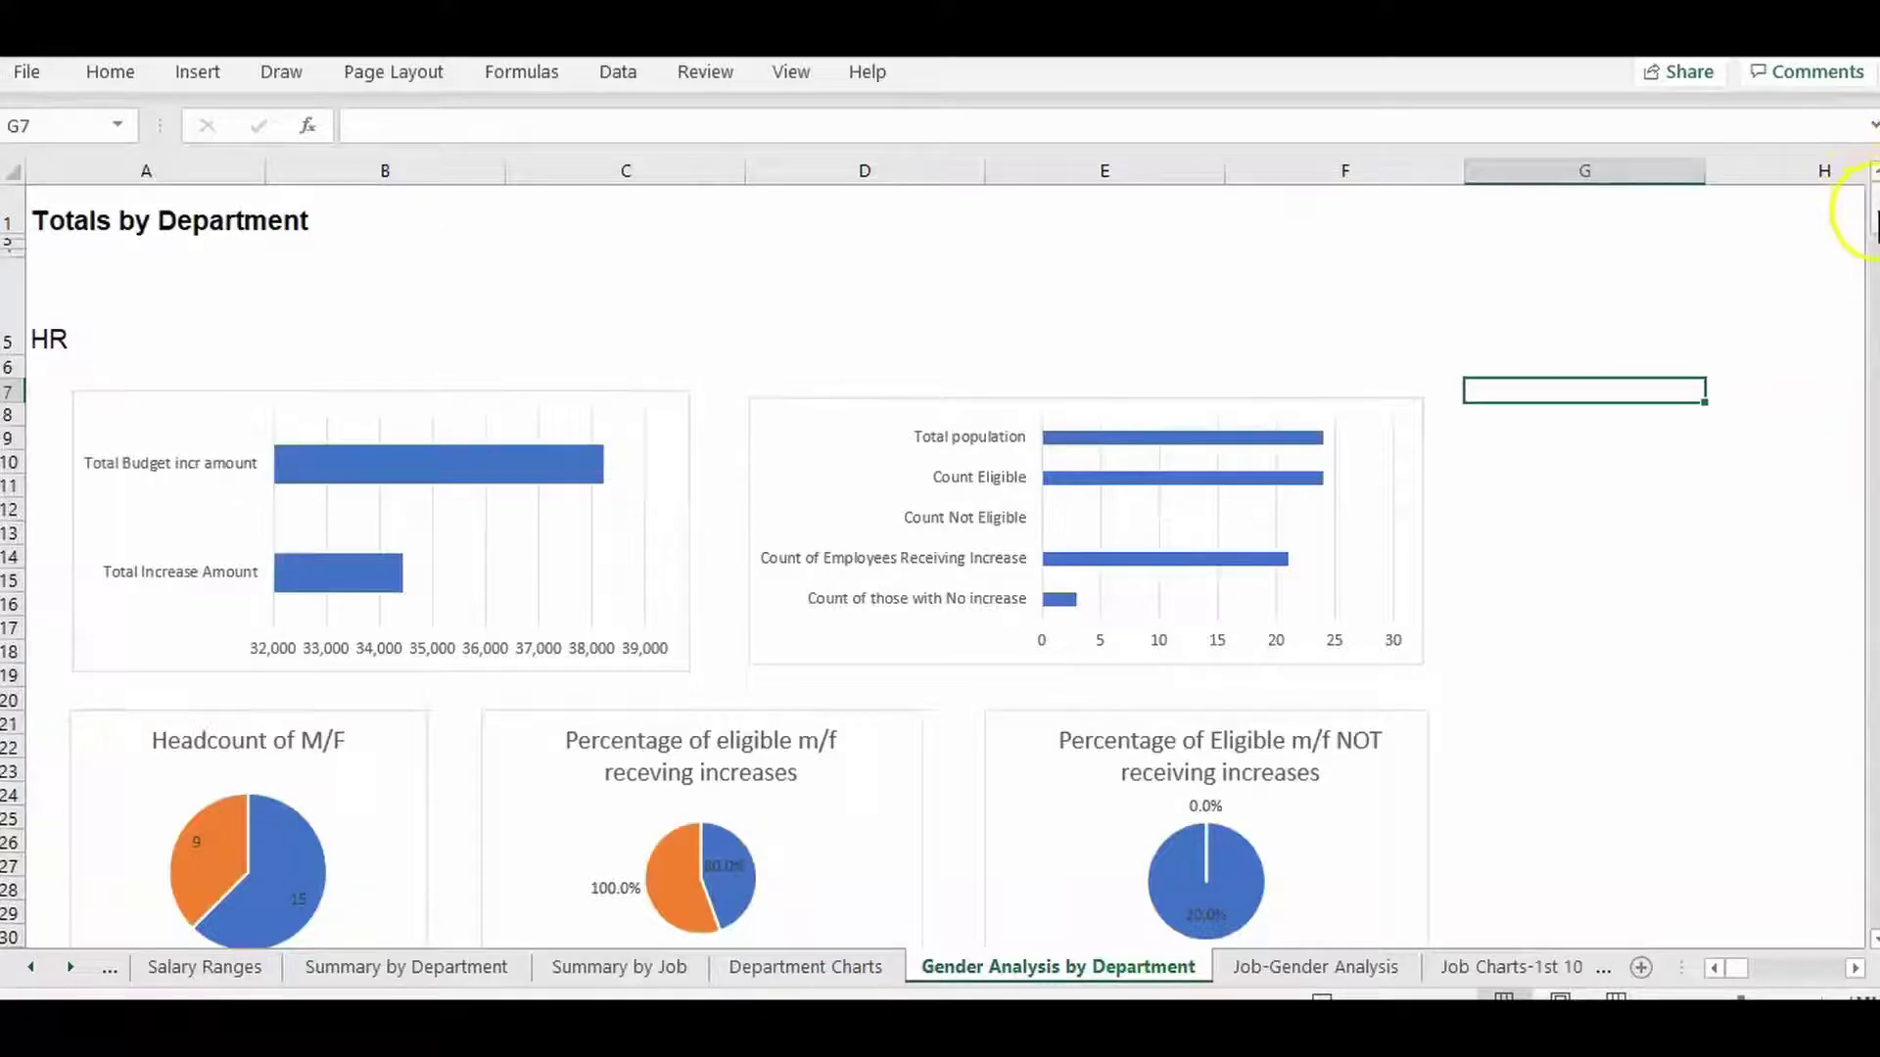
Scroll Gender Analysis by Department down to South's charts: 20 employees, 12 female, 8 male
left_click_drag(1872, 211, 1872, 339)
left_click(1672, 458)
left_click(1606, 433)
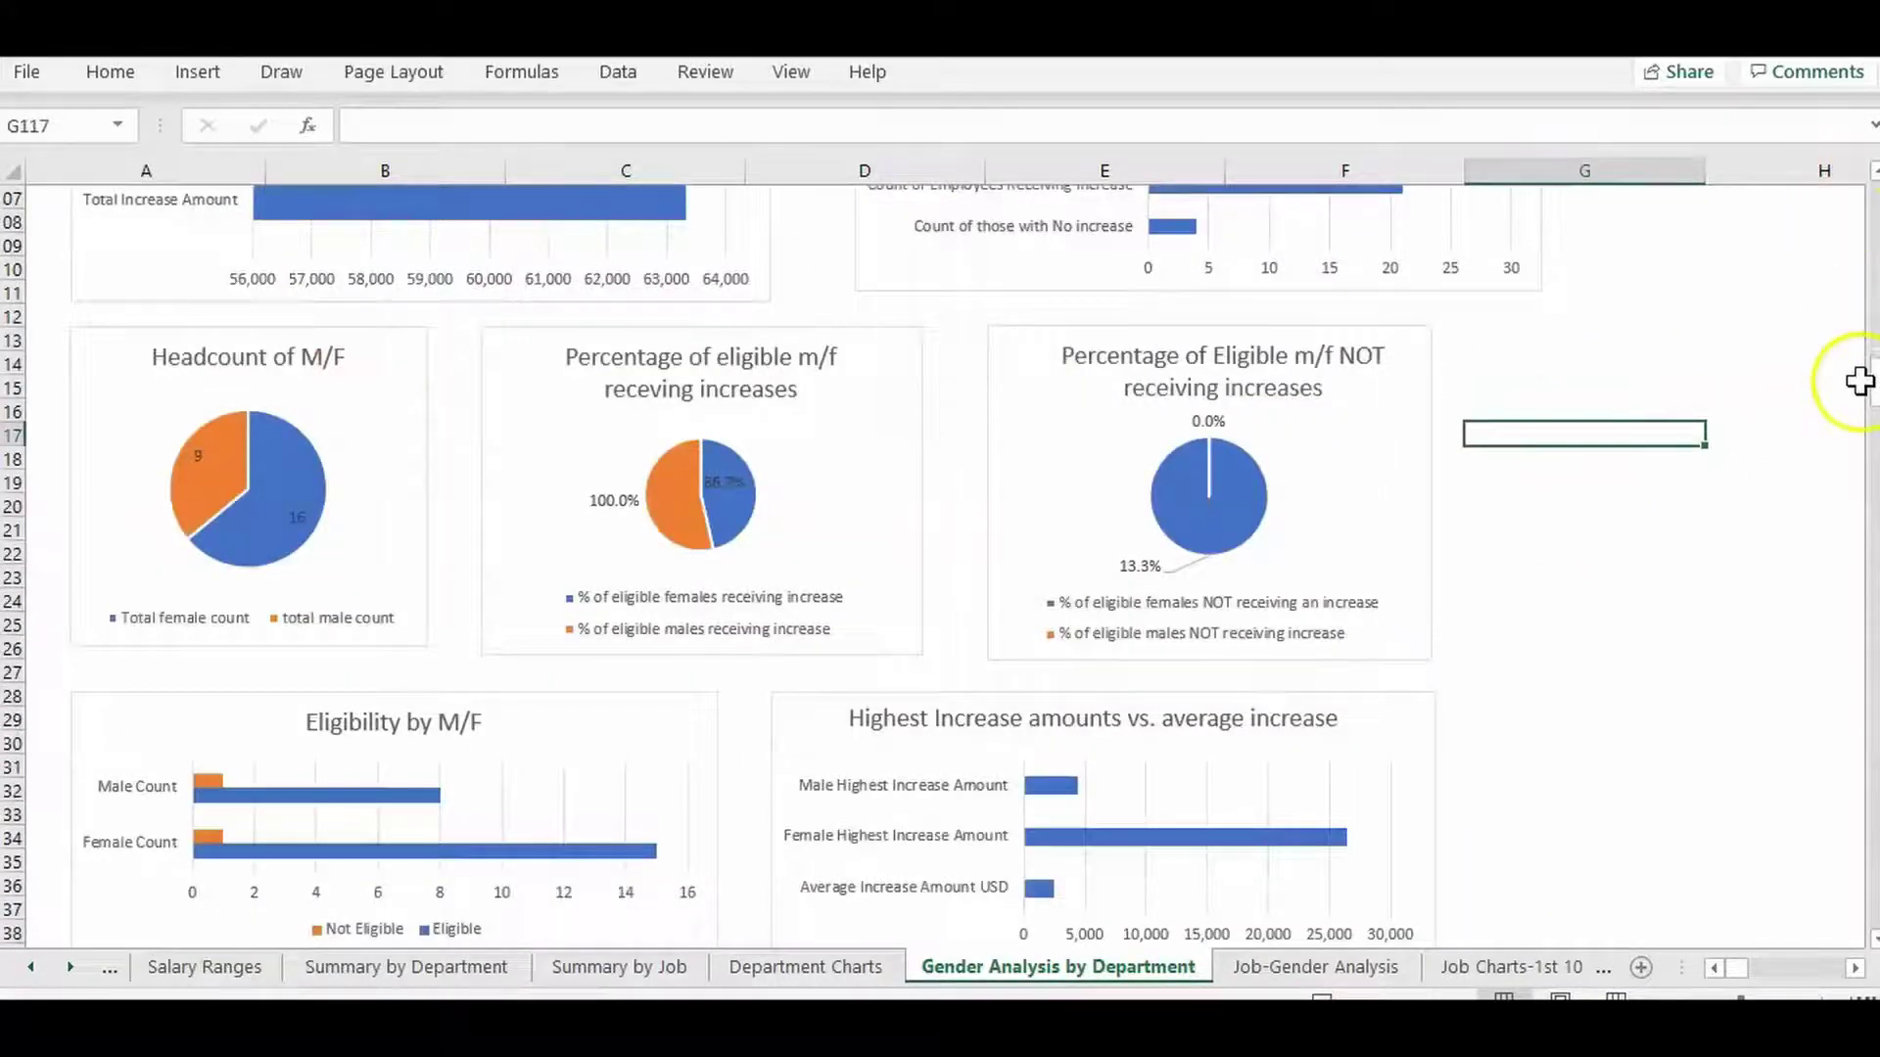
left_click_drag(1872, 385, 1872, 419)
left_click(1678, 314)
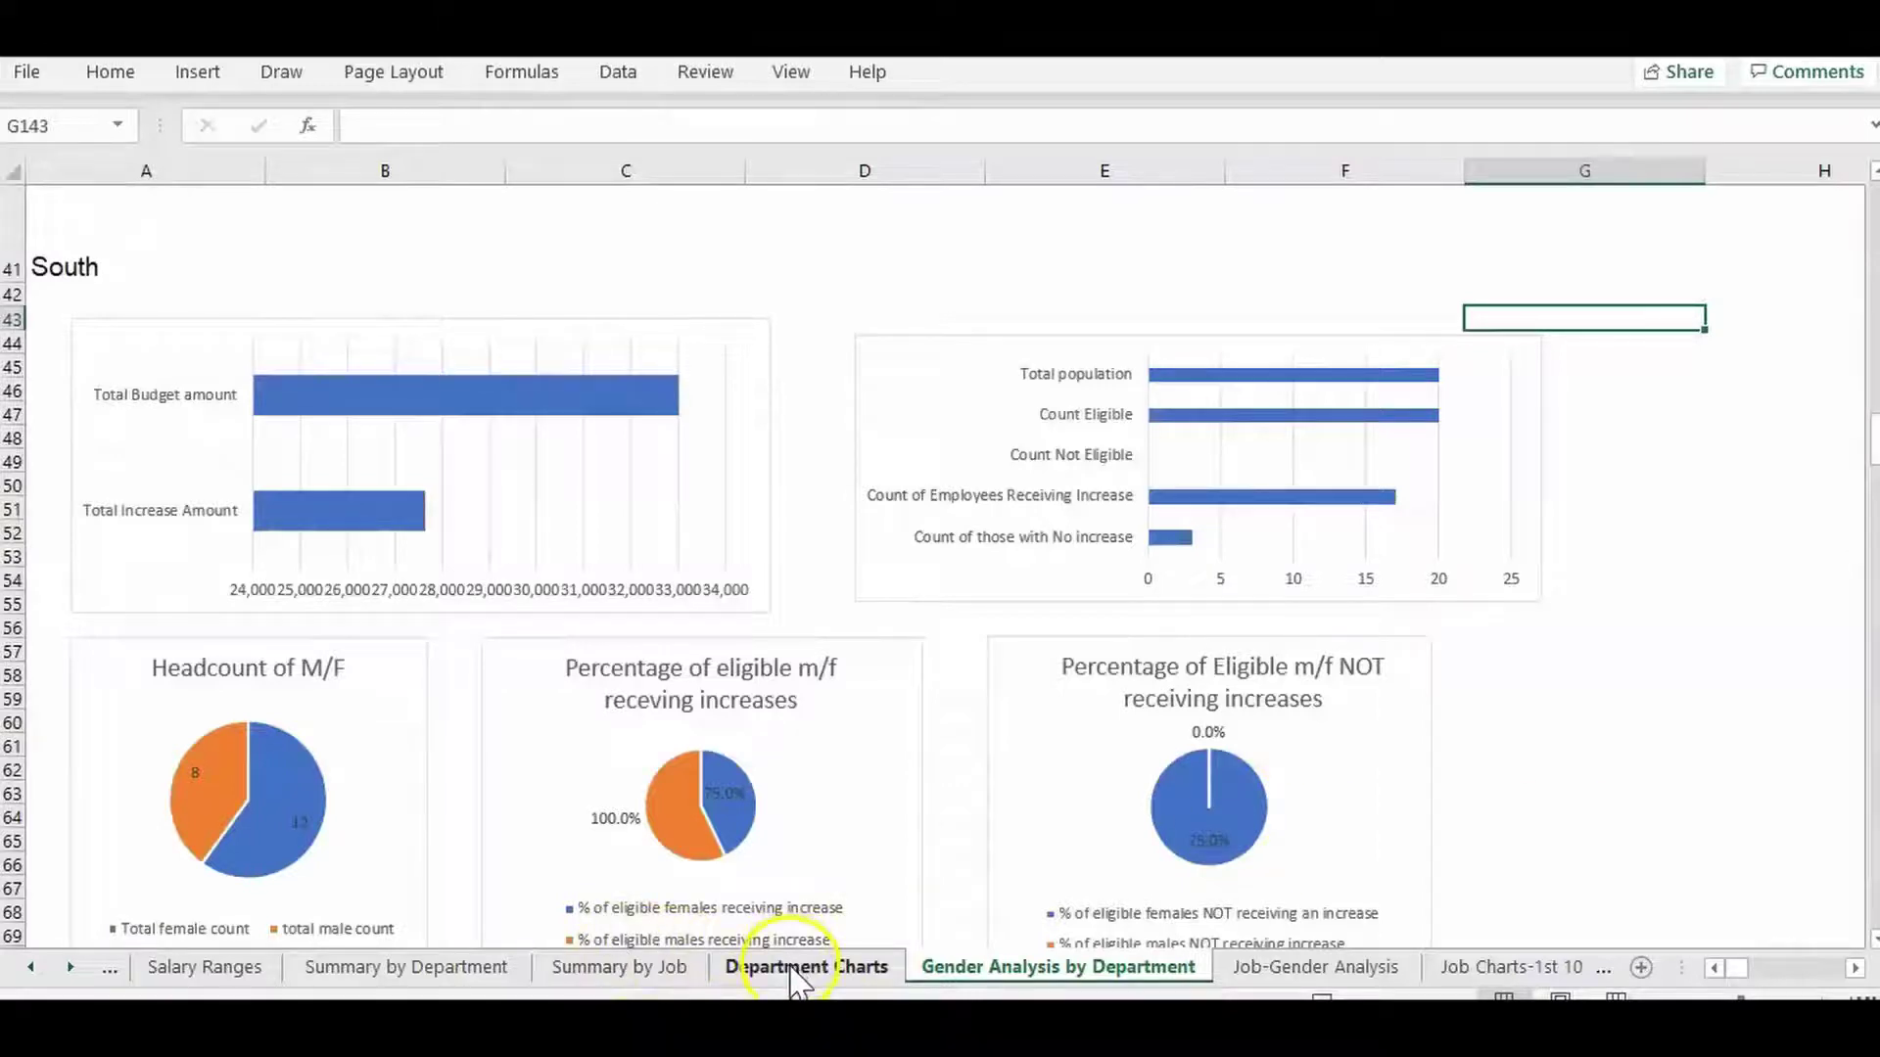
Open Job-Gender Analysis and scroll through its QA Analyst and Engineer SR chart sections
left_click(1278, 983)
left_click_drag(1872, 223, 1872, 291)
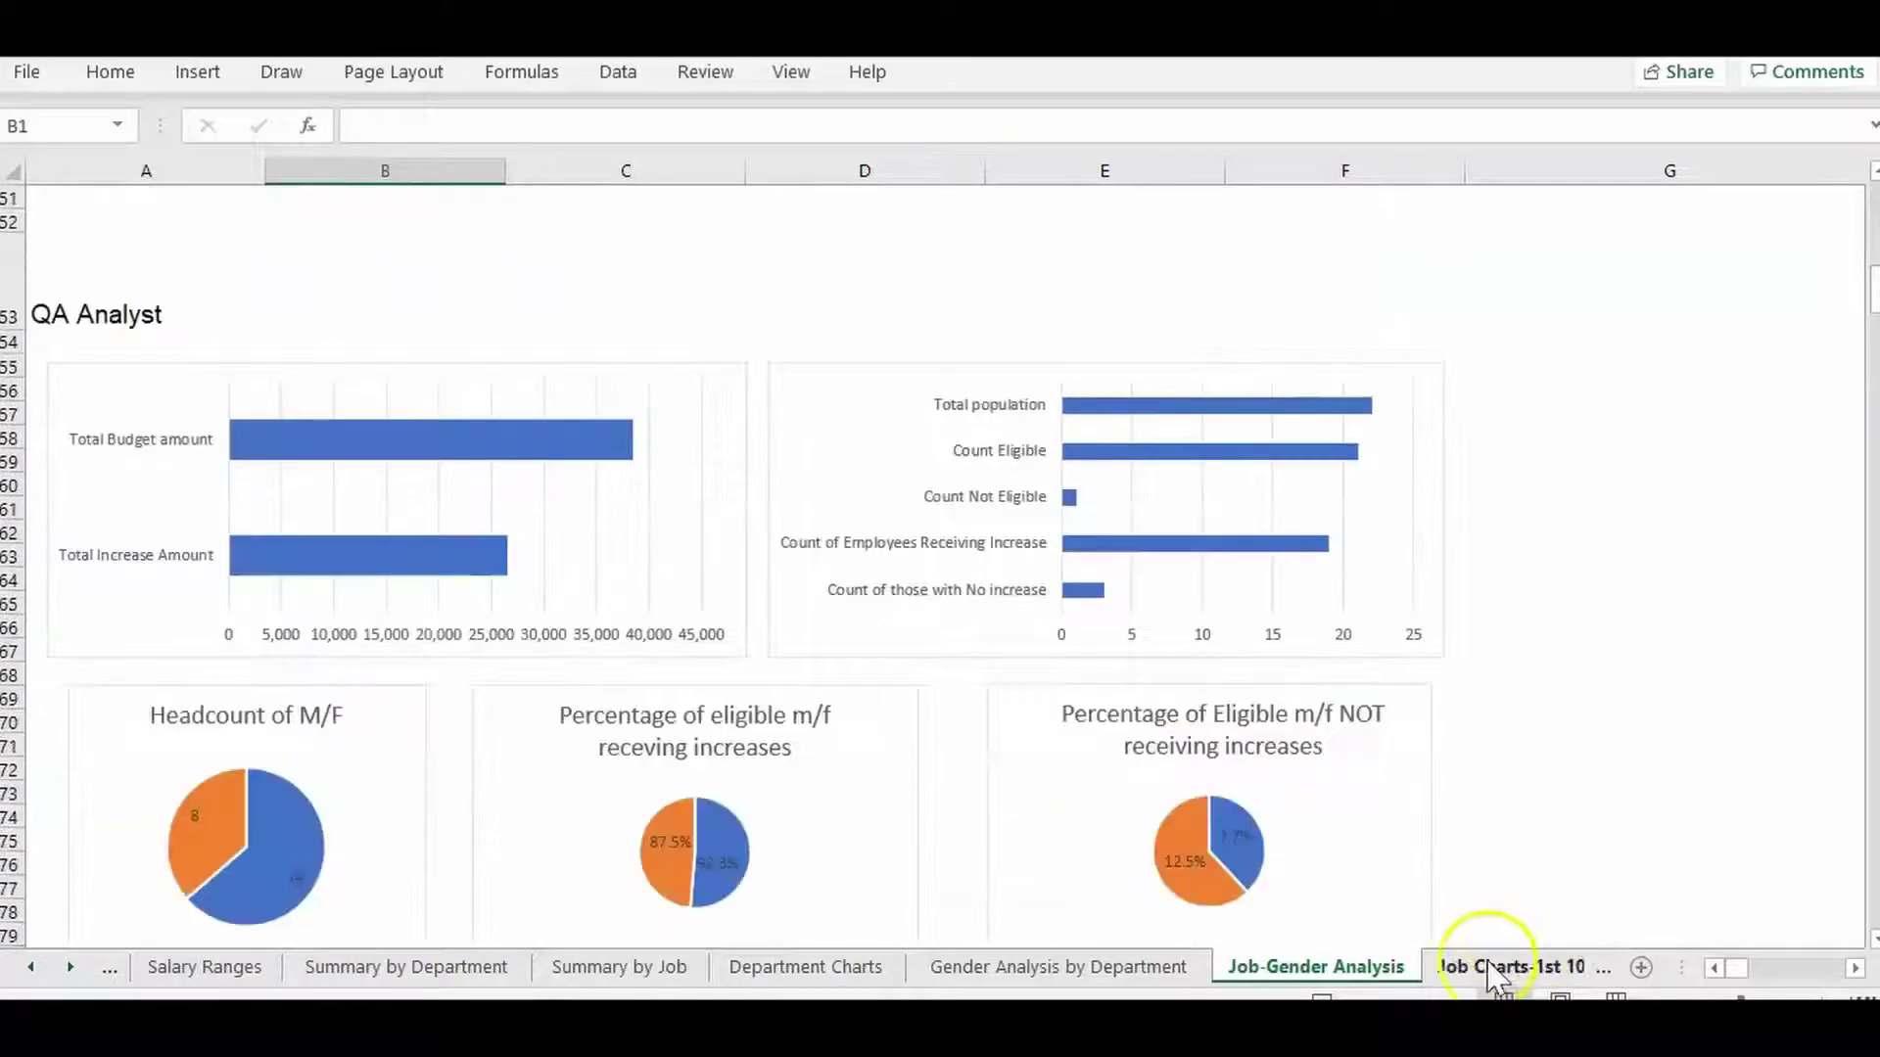
left_click(77, 968)
left_click(77, 967)
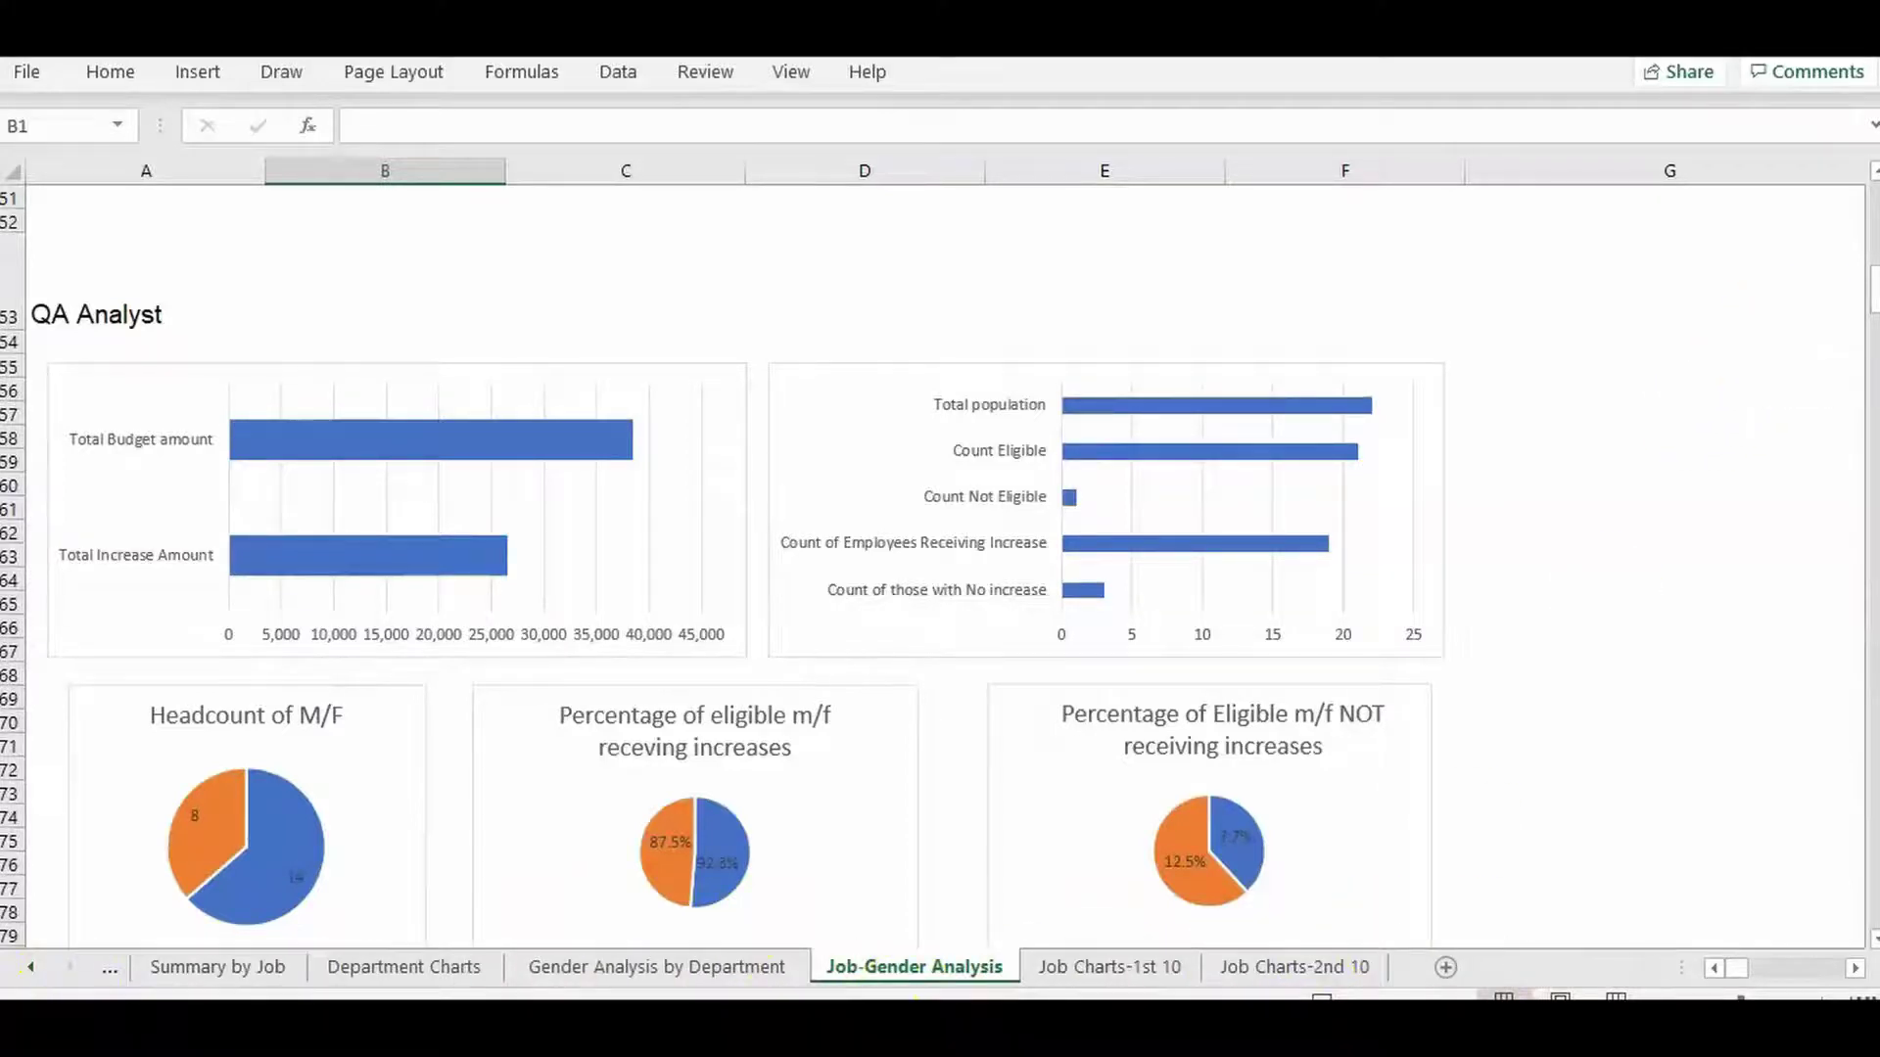
left_click_drag(1871, 289, 1872, 409)
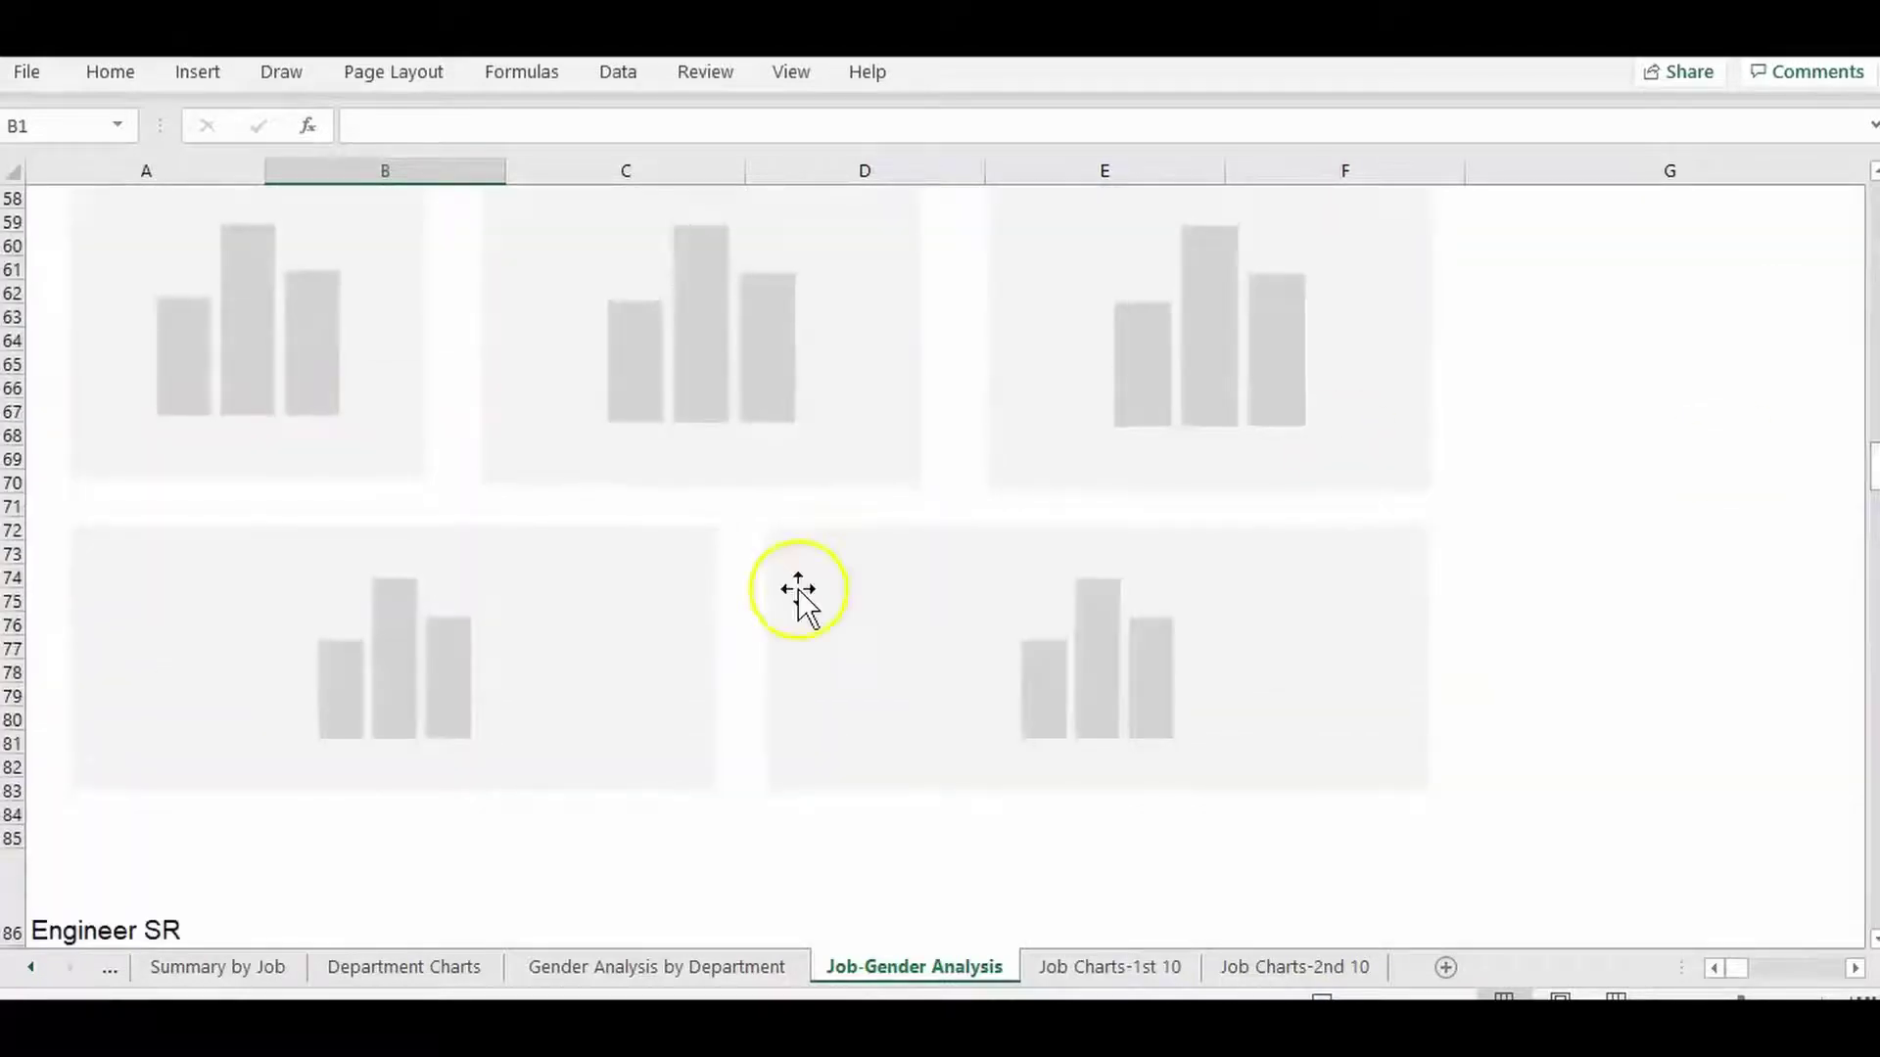
On Summary by Job, check the Count of Males formulas and values down the column
left_click(440, 968)
left_click(266, 969)
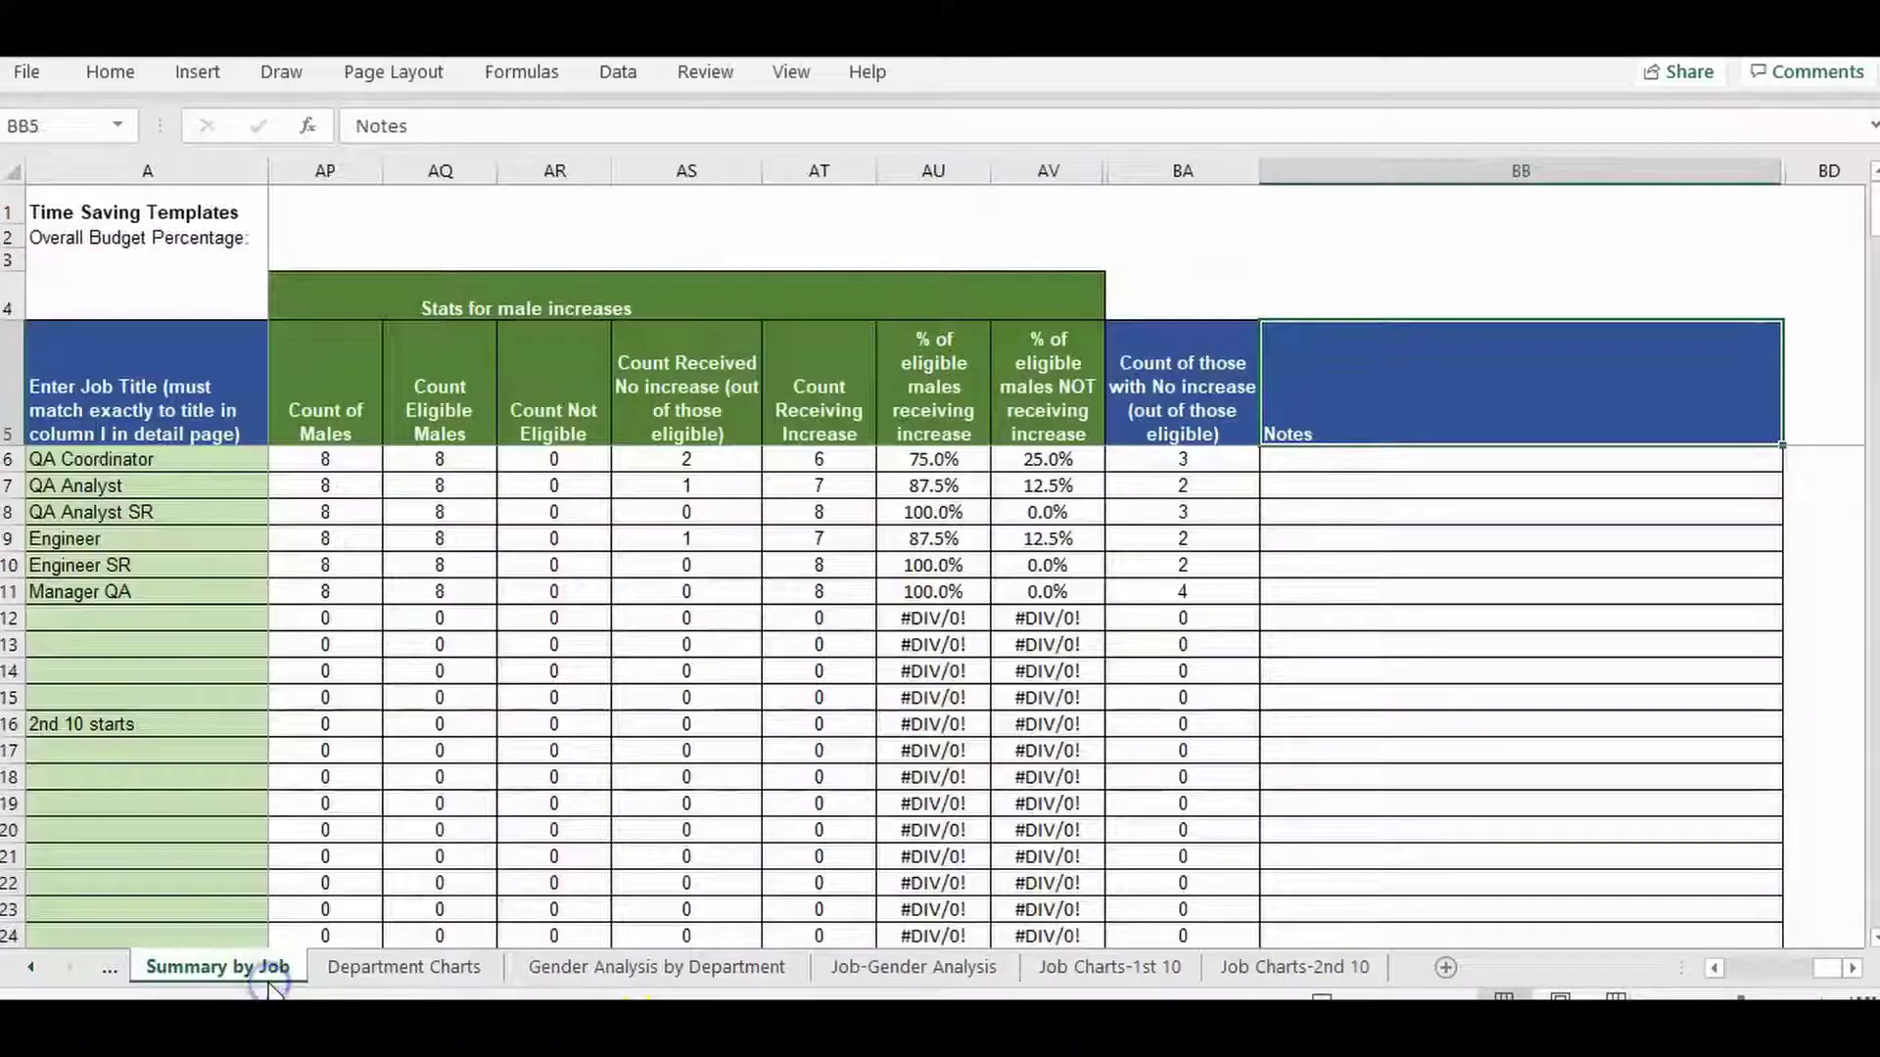
left_click(352, 455)
left_click(342, 421)
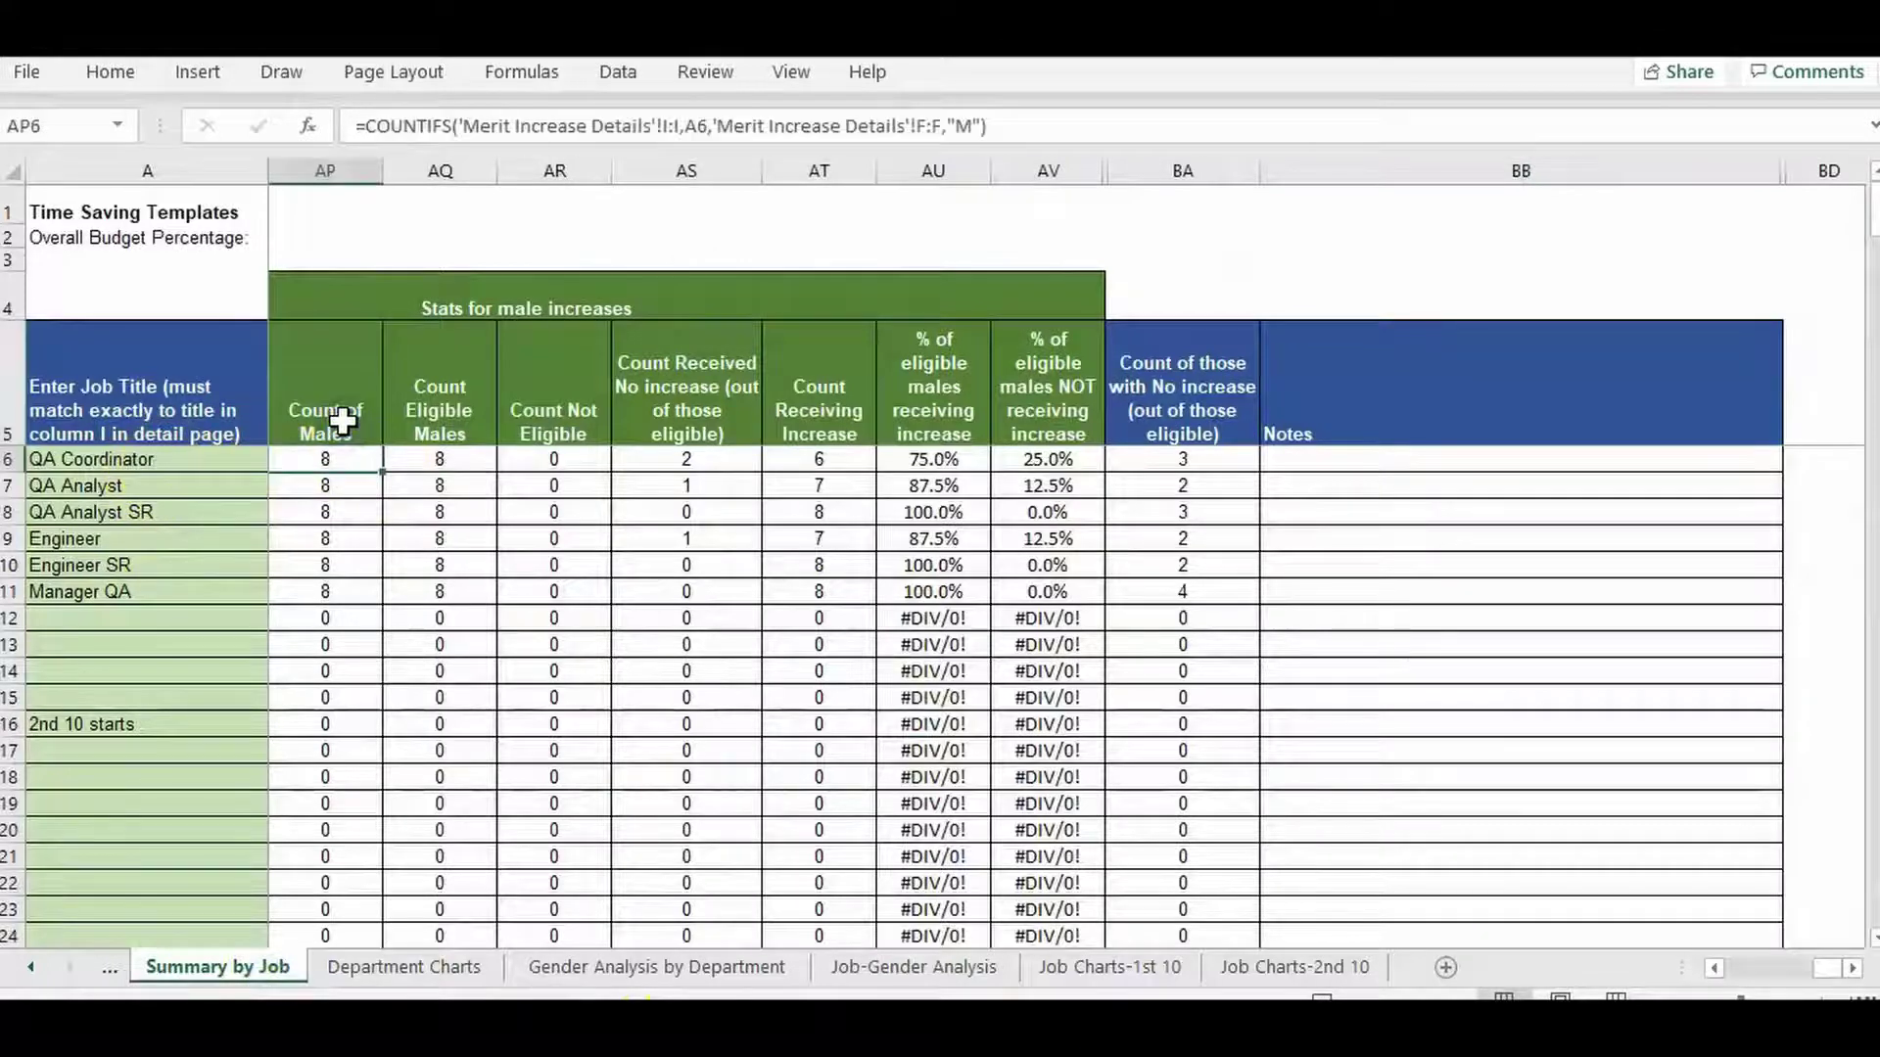
key("ctrl+shift+Down")
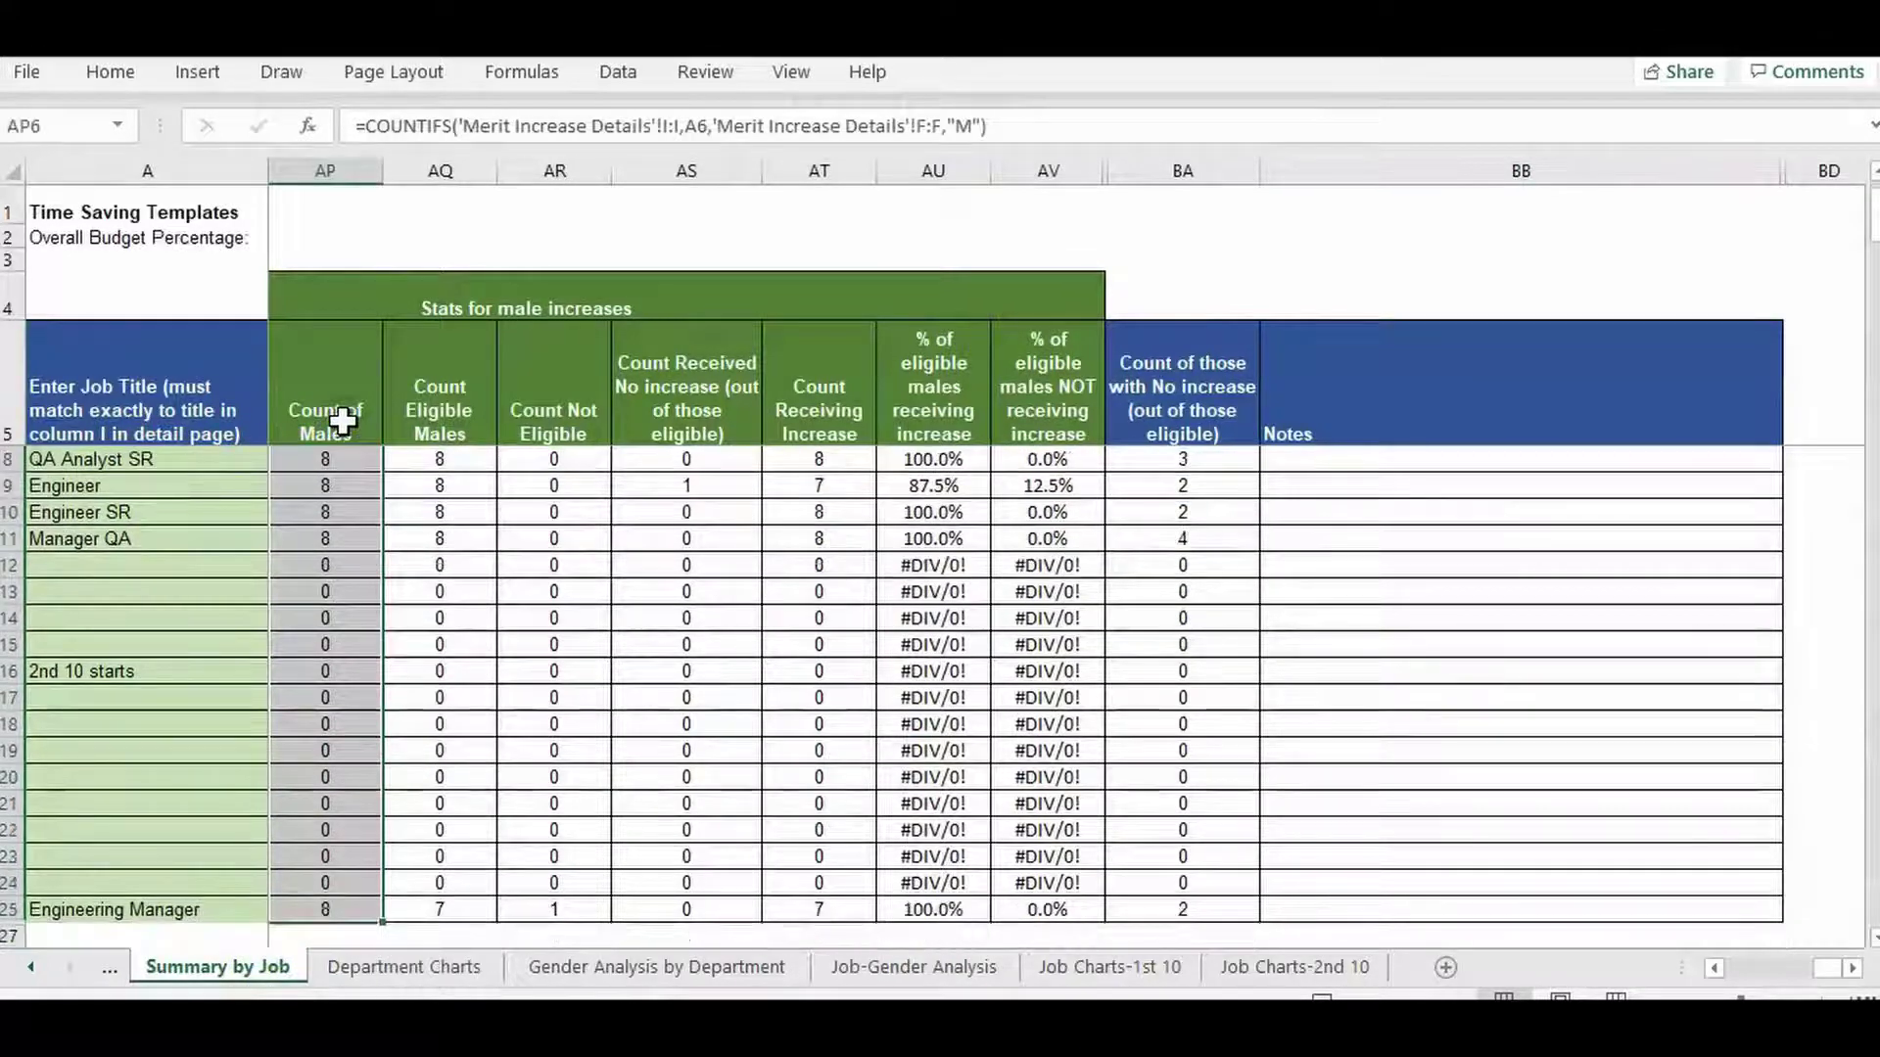
left_click(342, 421)
key("Down")
key("Left")
key("Left")
key("Left")
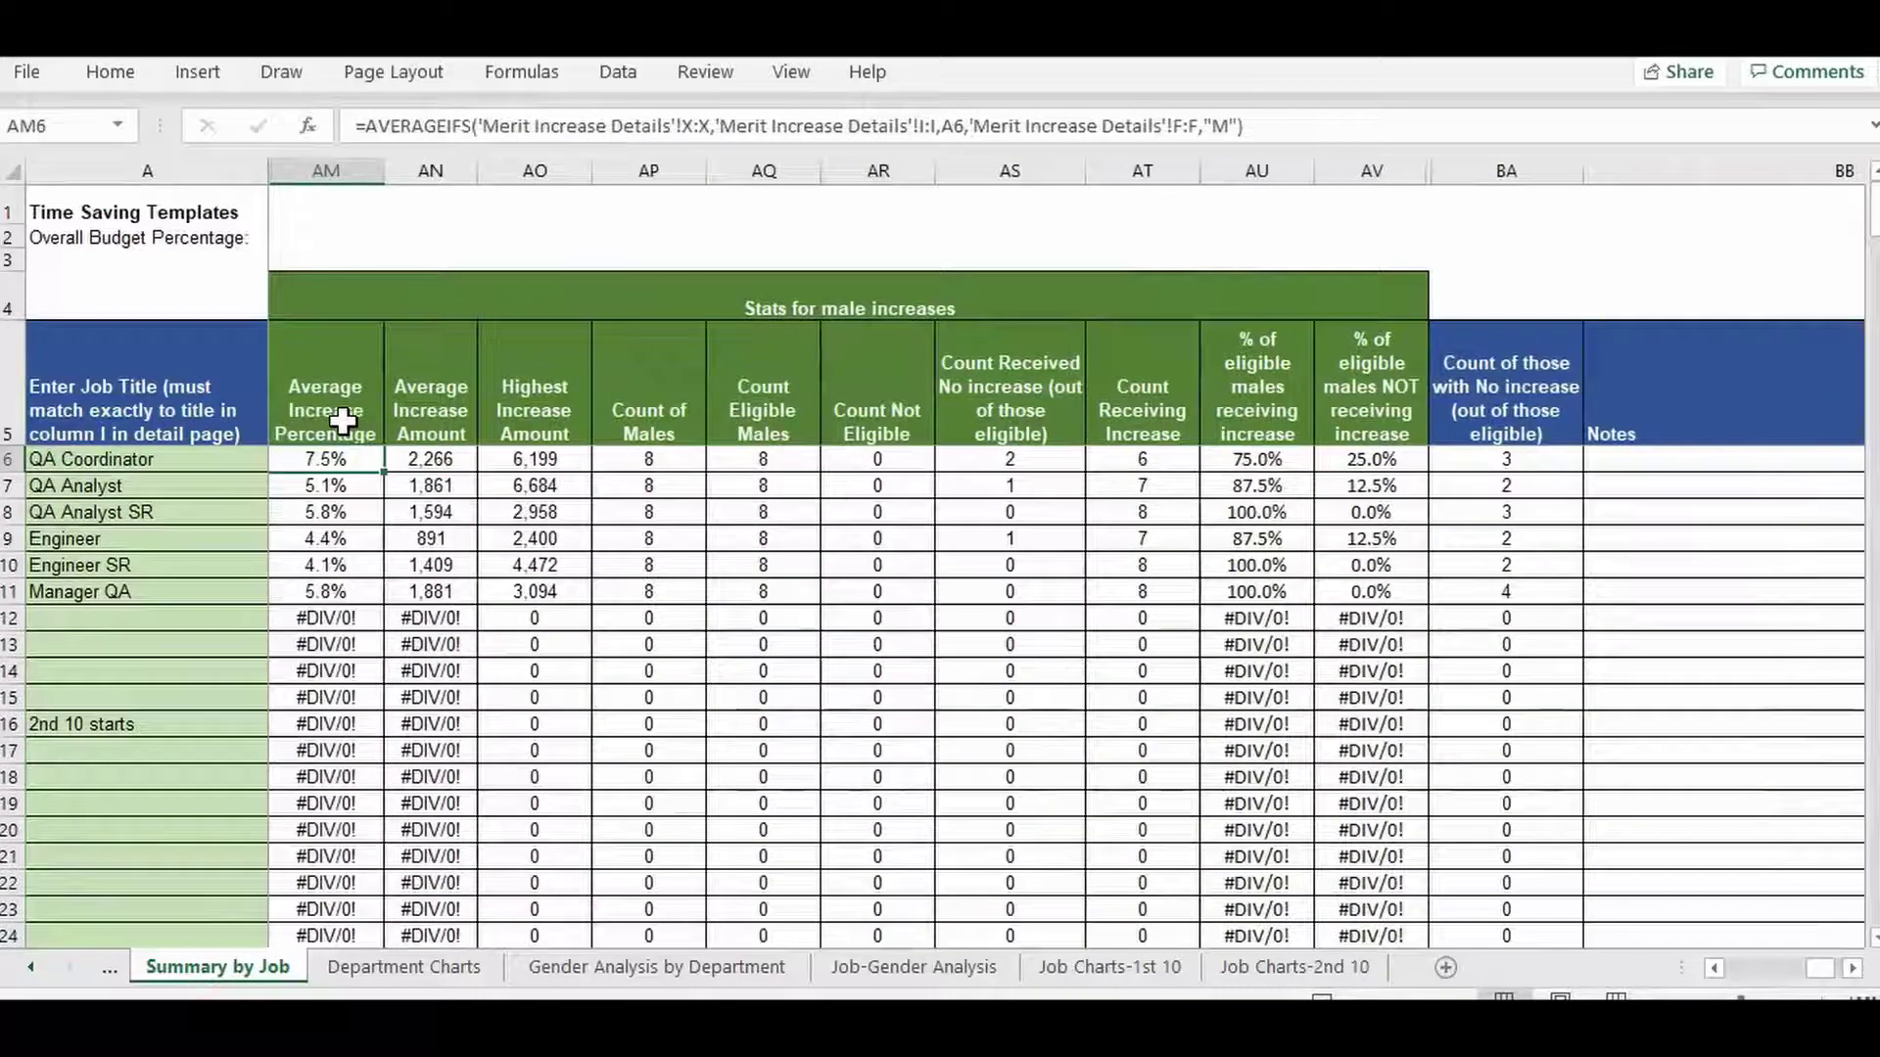
Scroll through the populated charts on the Job Charts-1st 10 sheet
left_click(1116, 968)
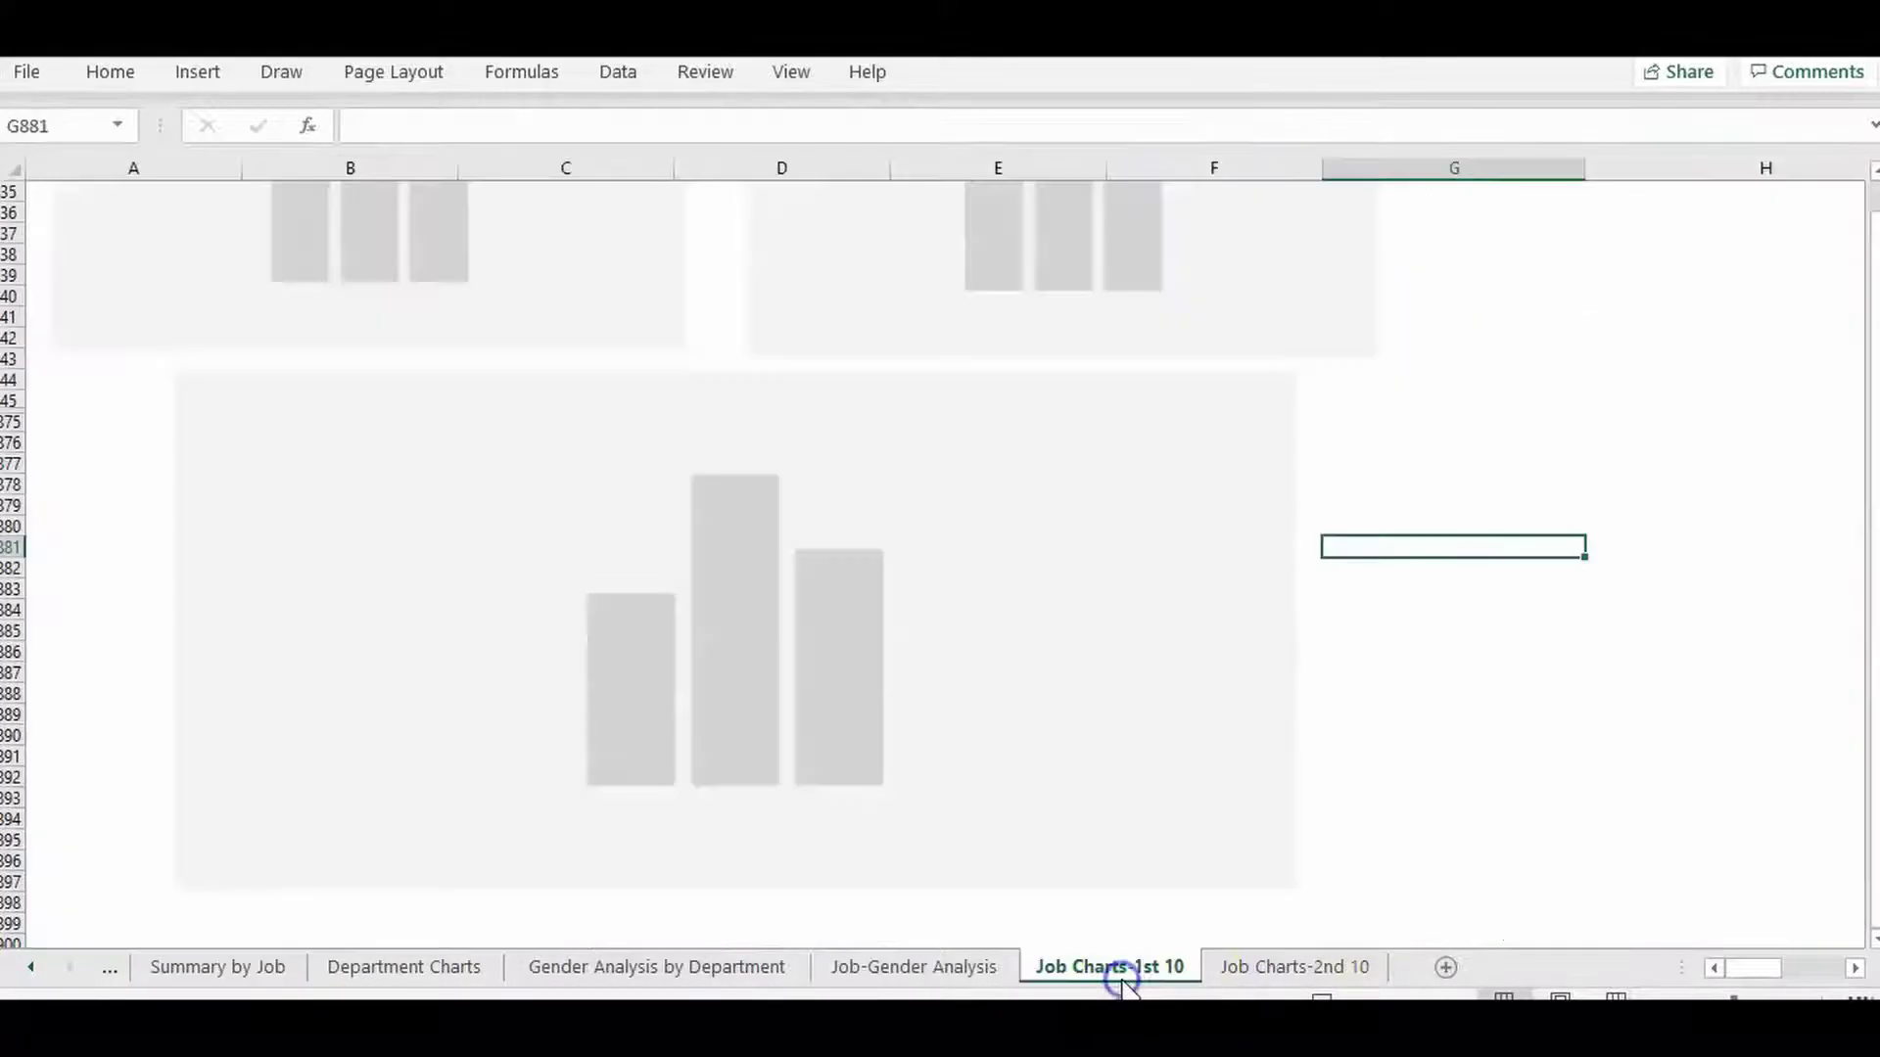
left_click_drag(1870, 475, 1870, 473)
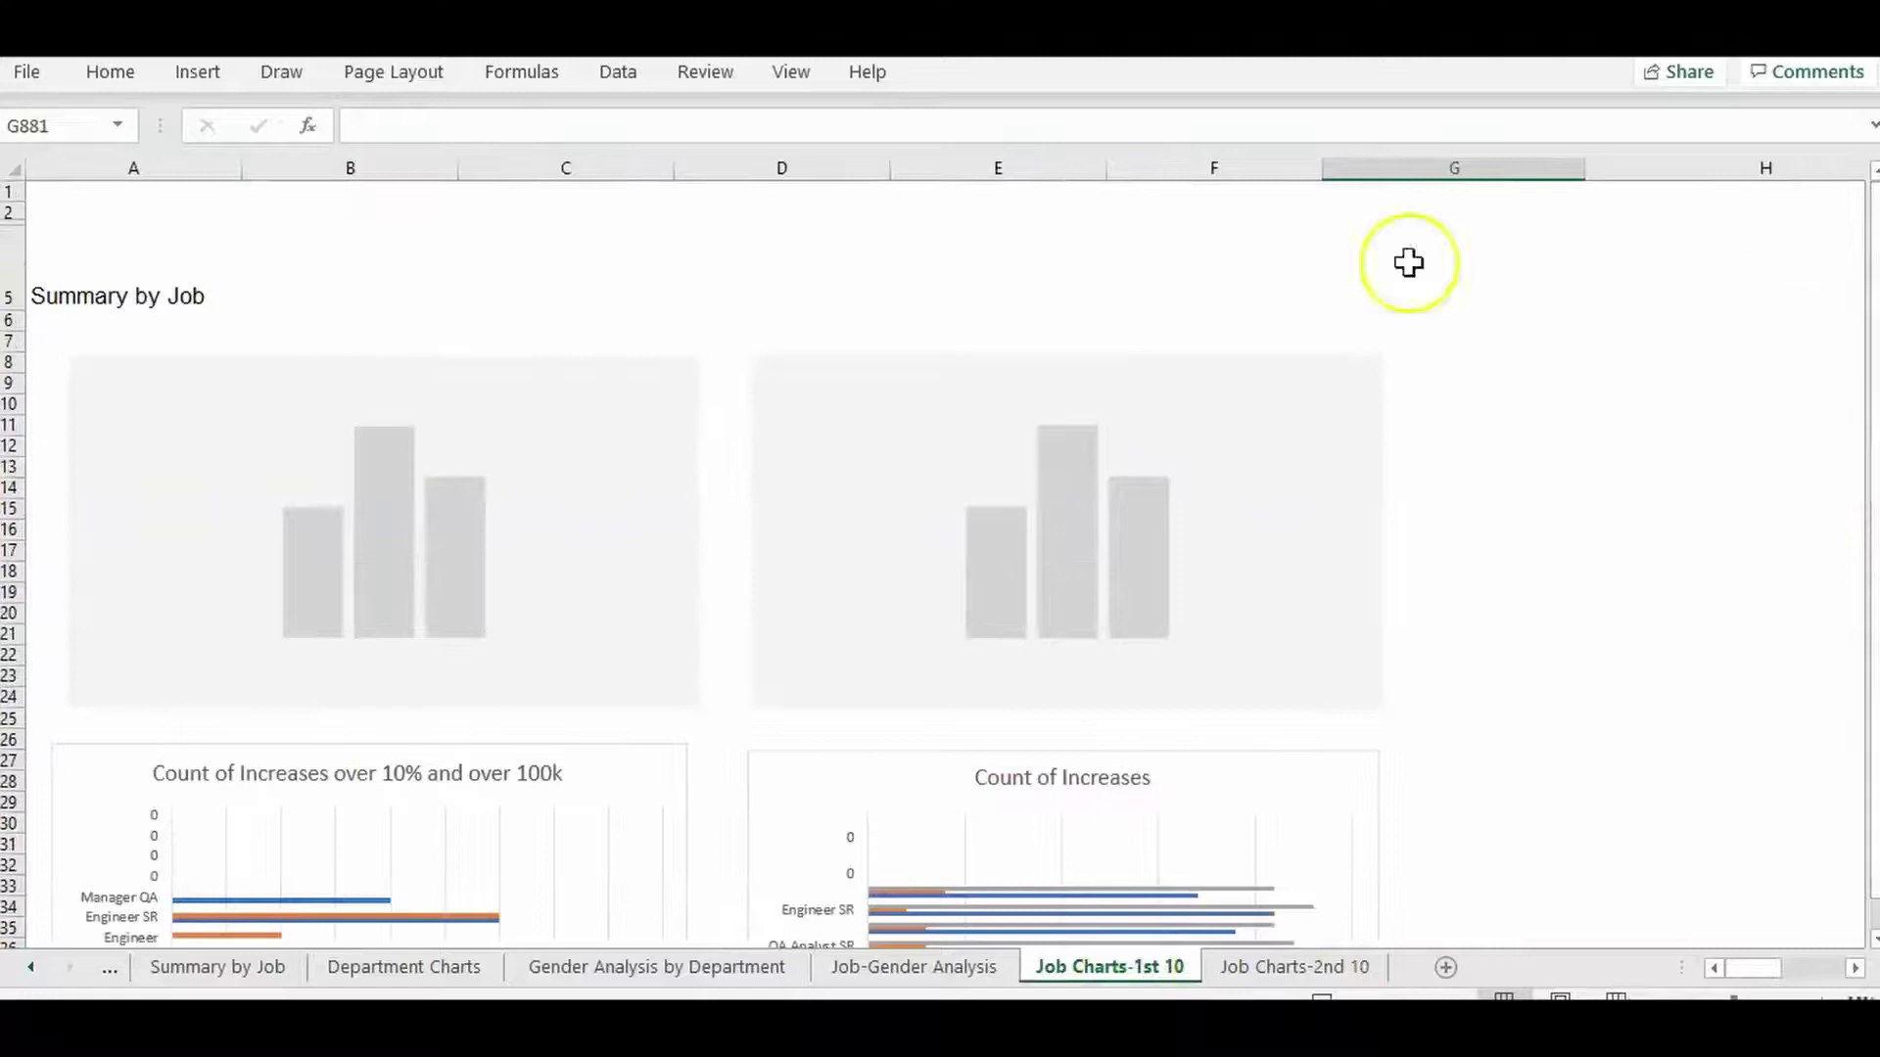
left_click(197, 306)
key("Right")
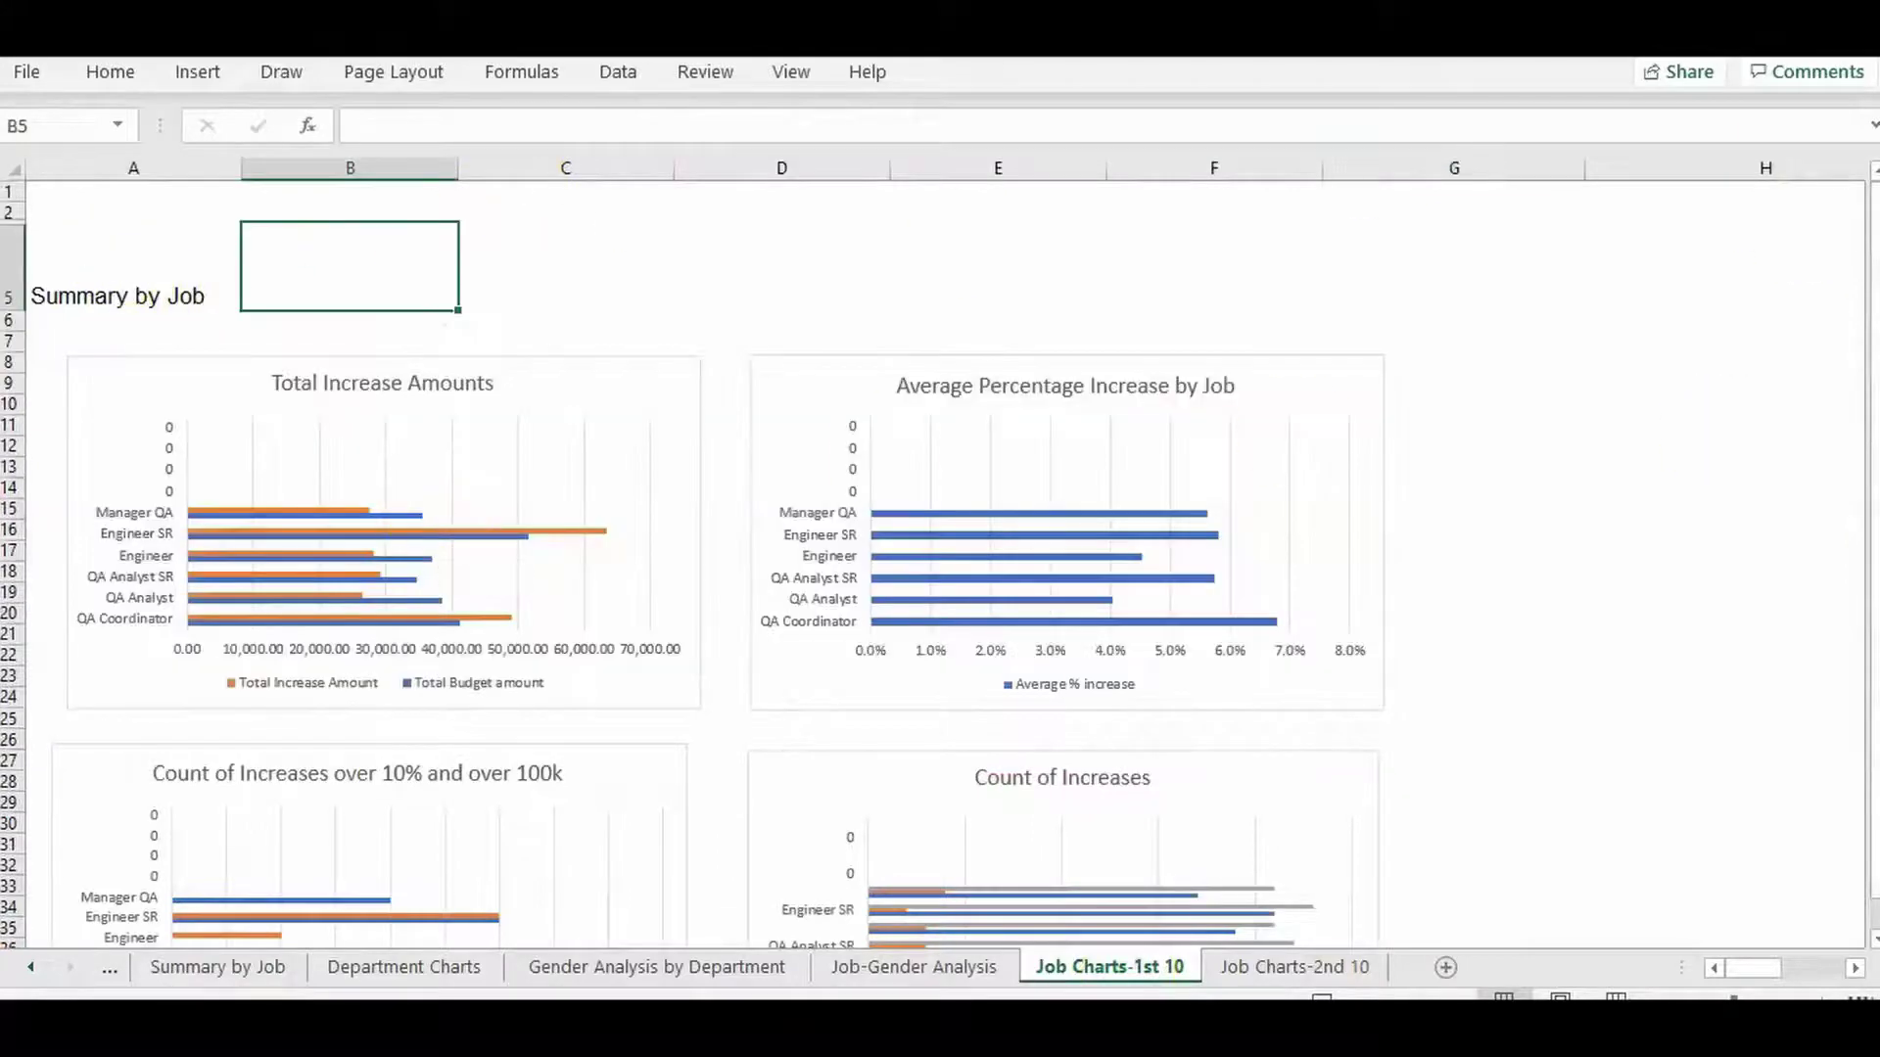
left_click_drag(1875, 262, 1874, 271)
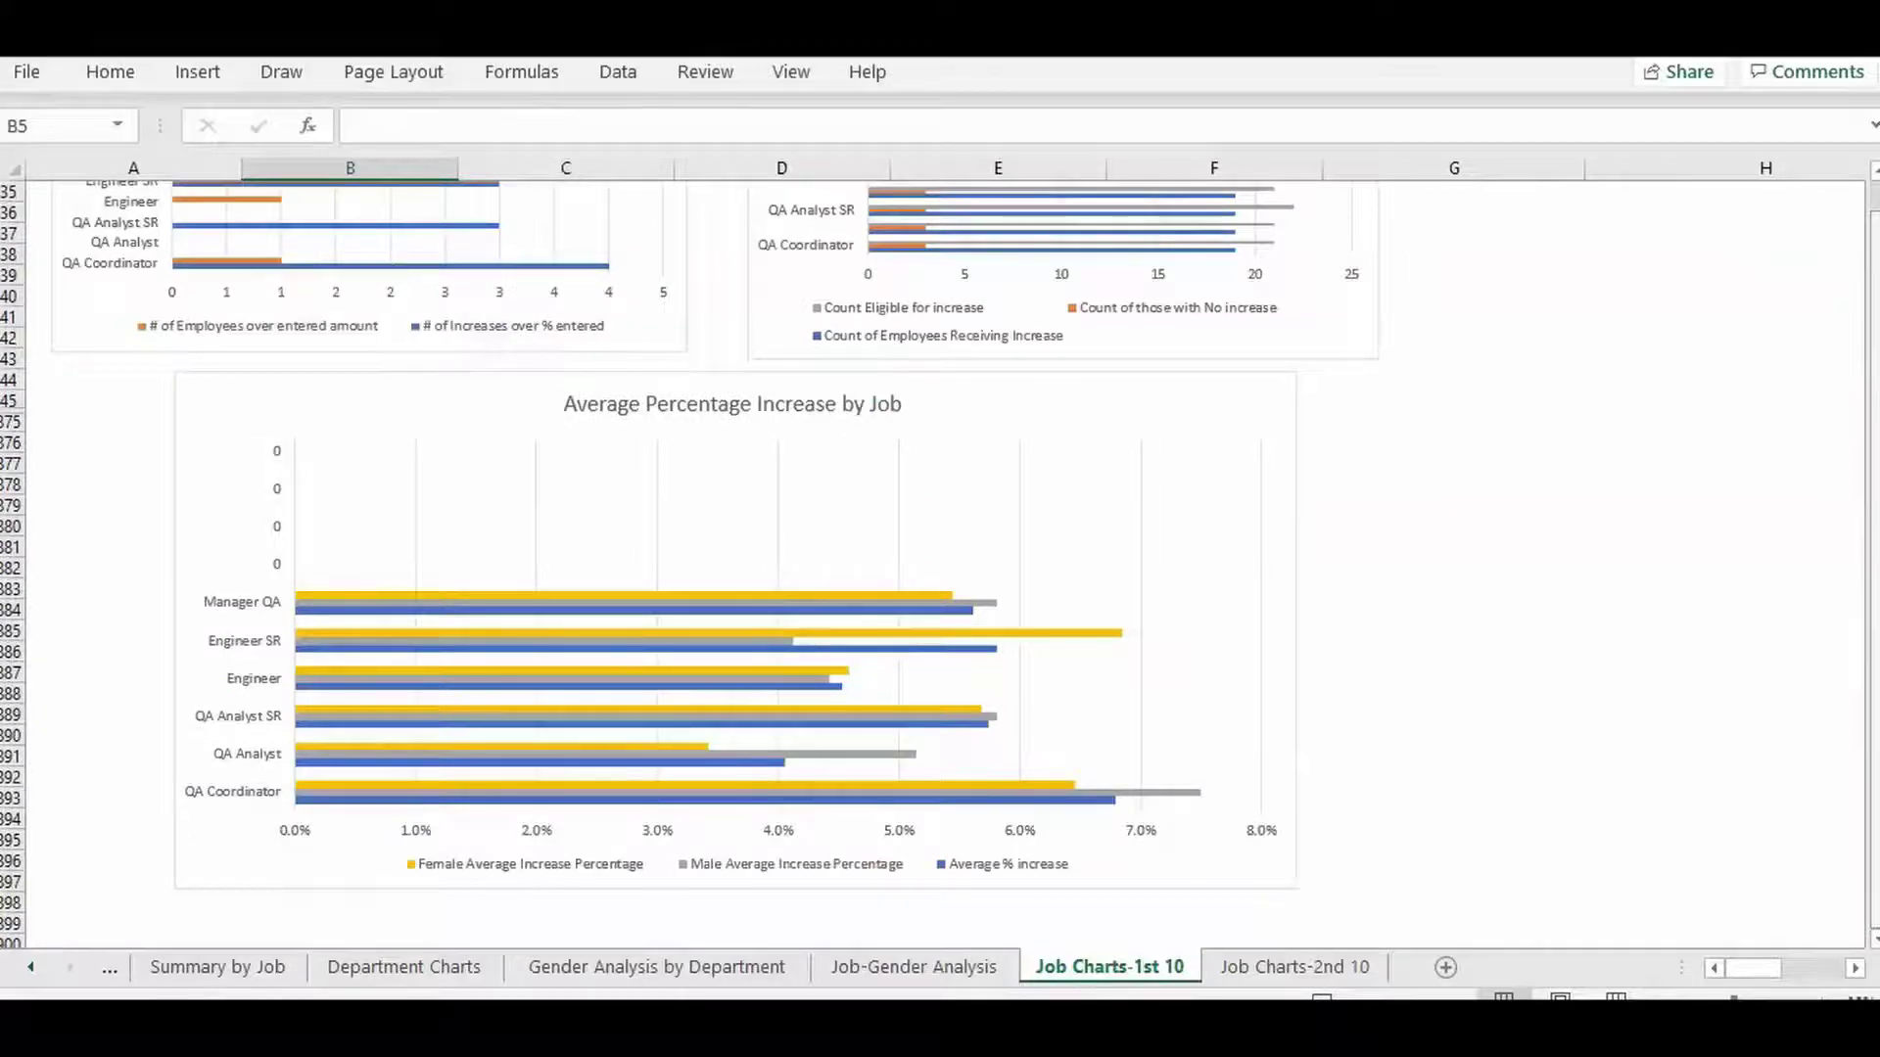
left_click_drag(1872, 576, 1872, 576)
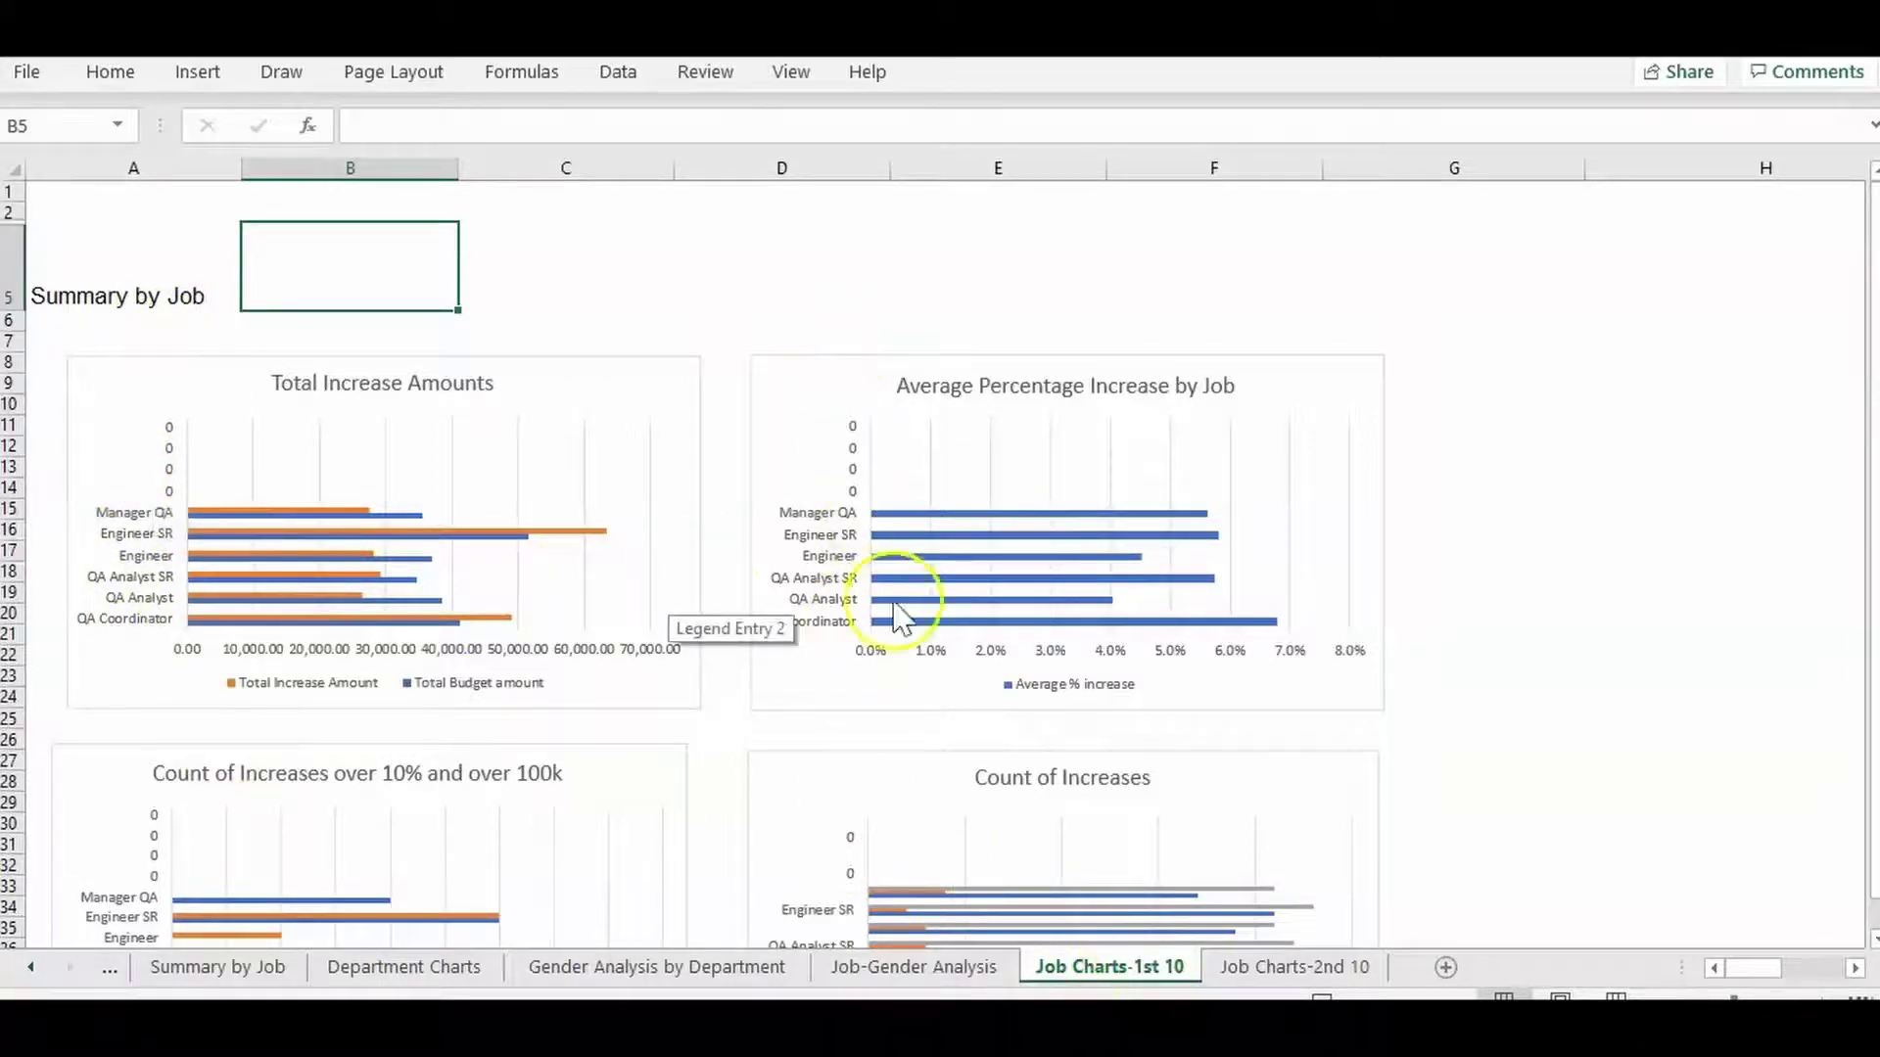
left_click_drag(1872, 216, 1862, 480)
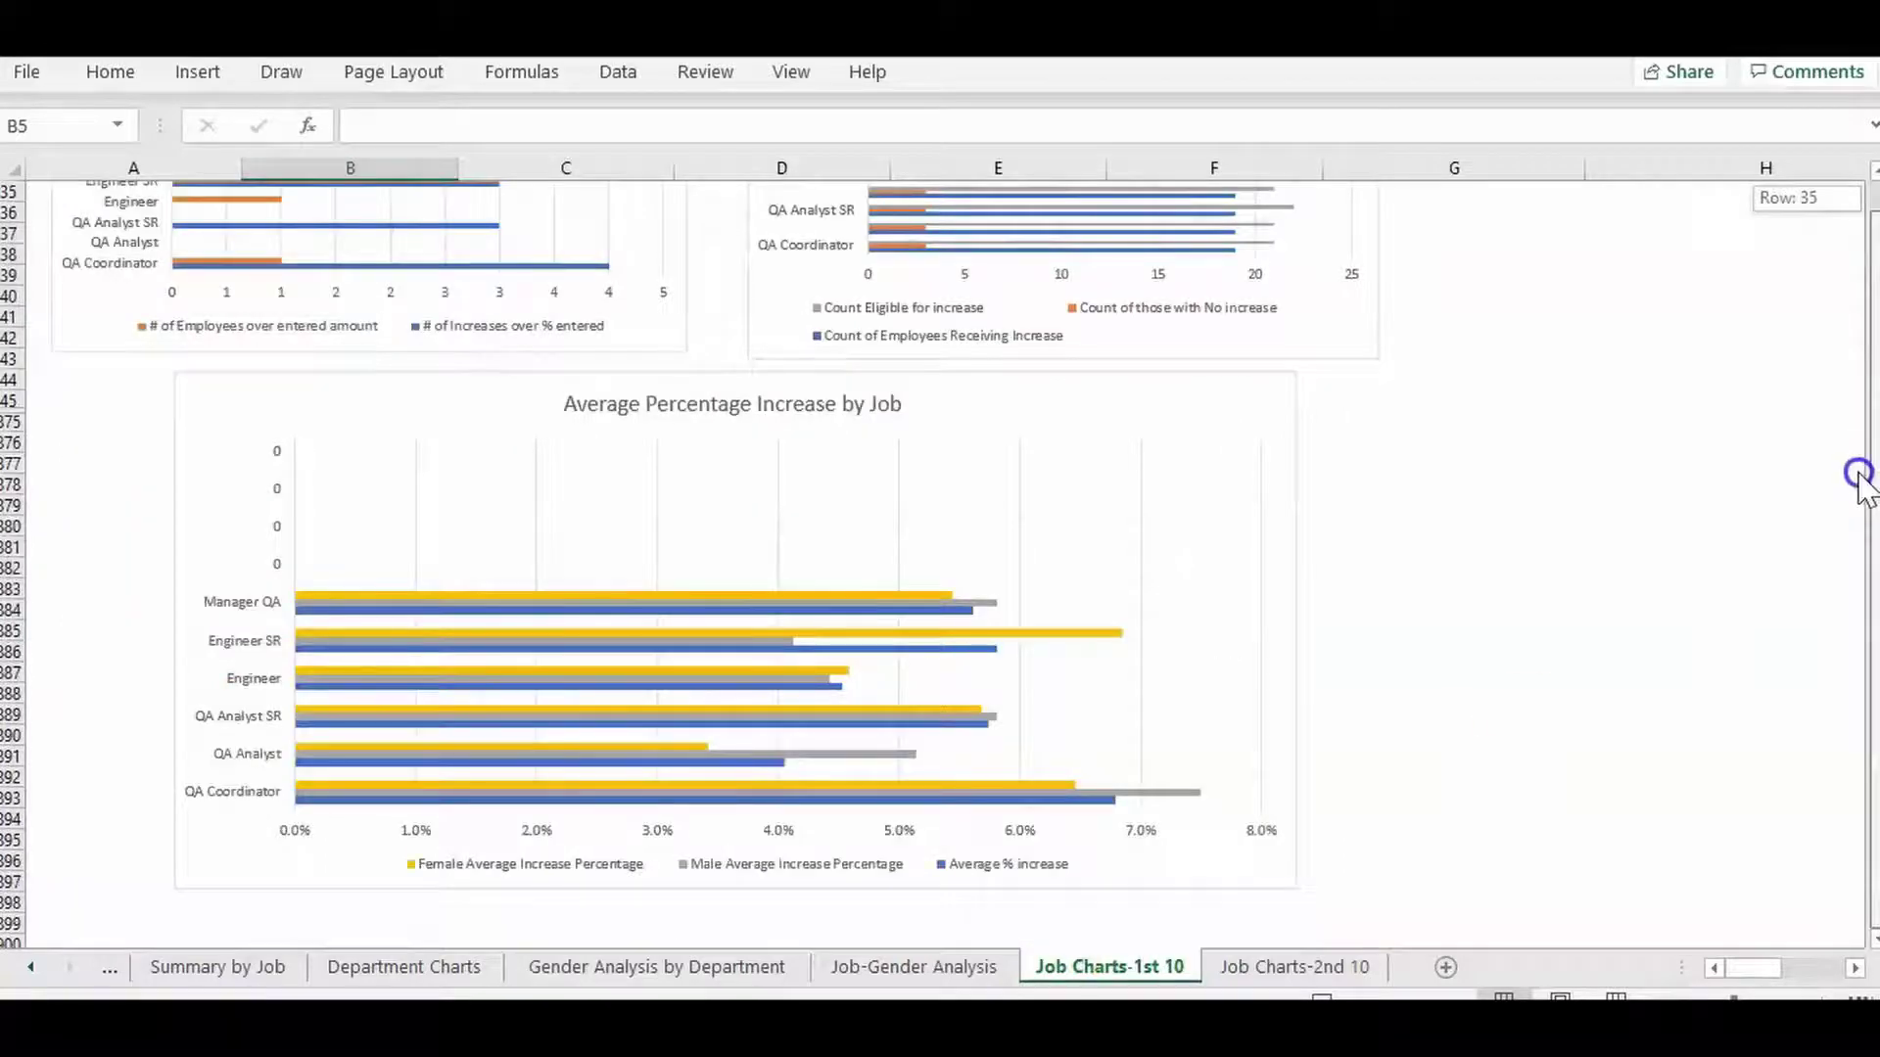
Scroll through the Job Charts-2nd 10 sheet's gender comparison charts
left_click(1263, 974)
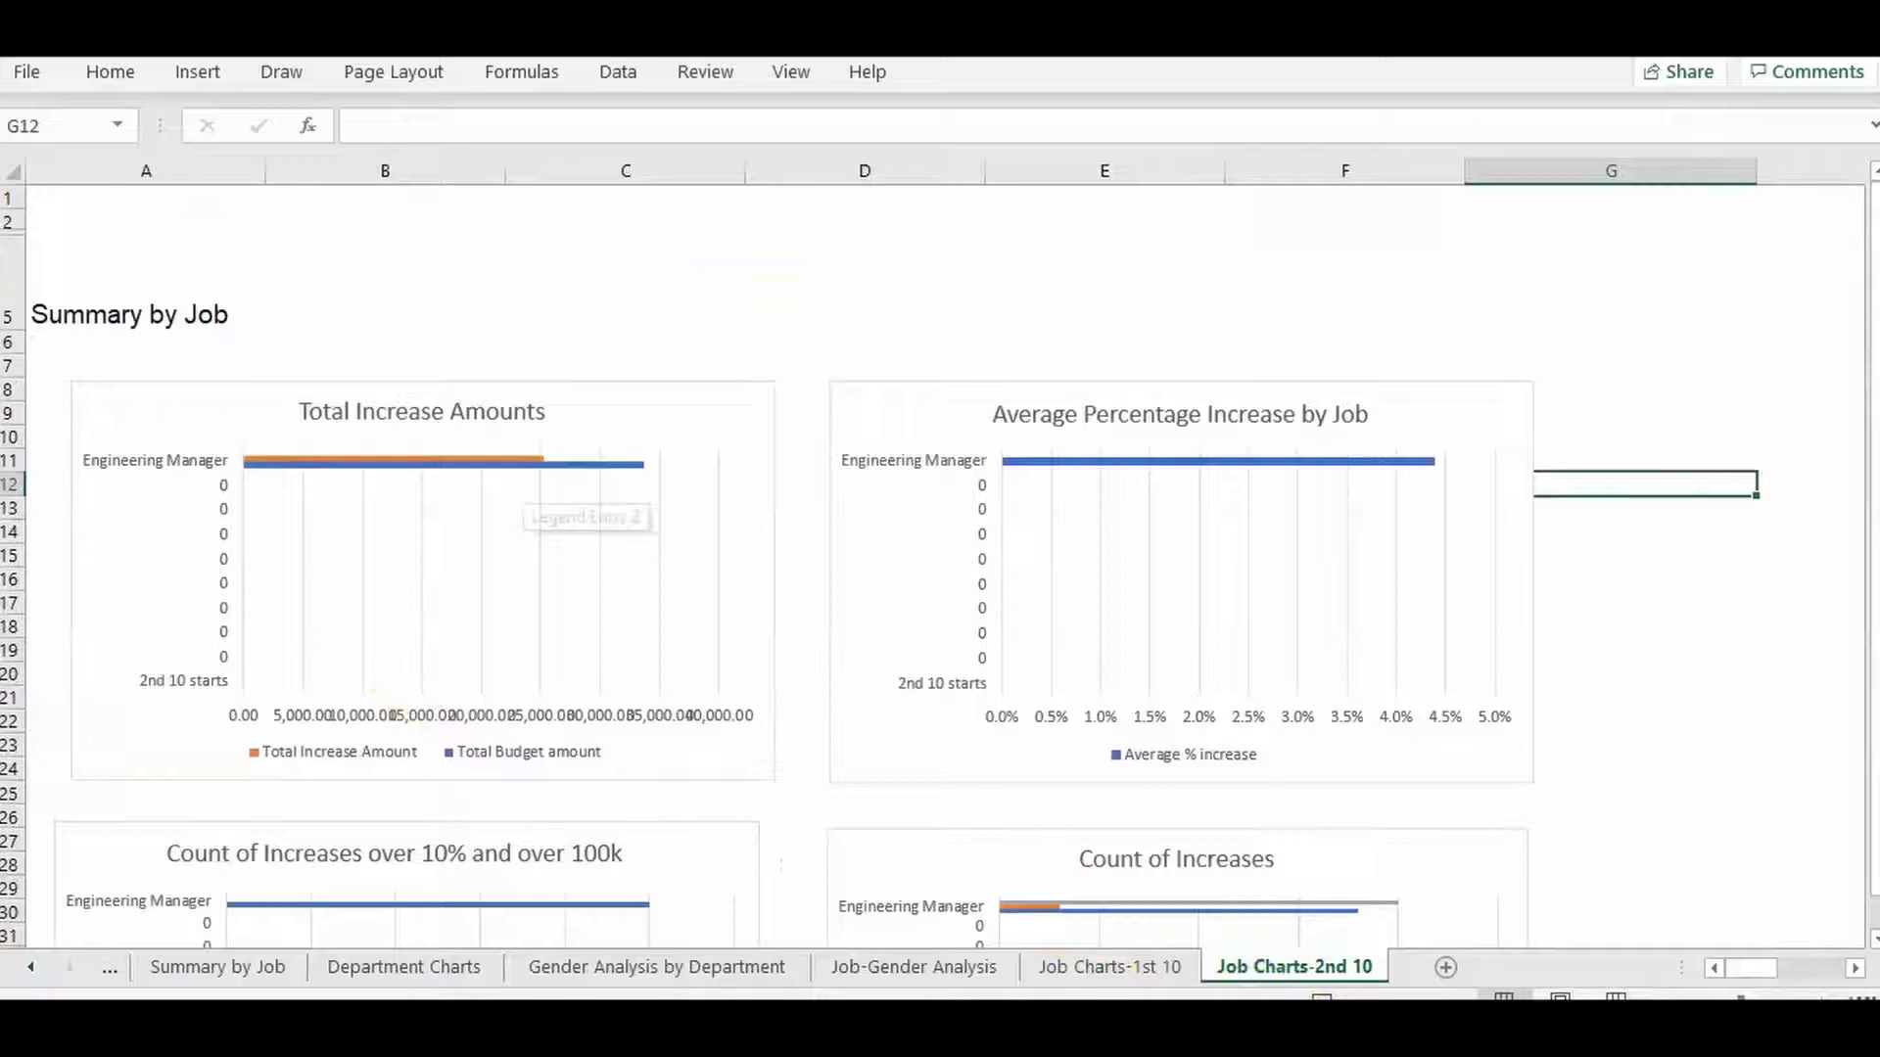
left_click_drag(1874, 210, 1875, 219)
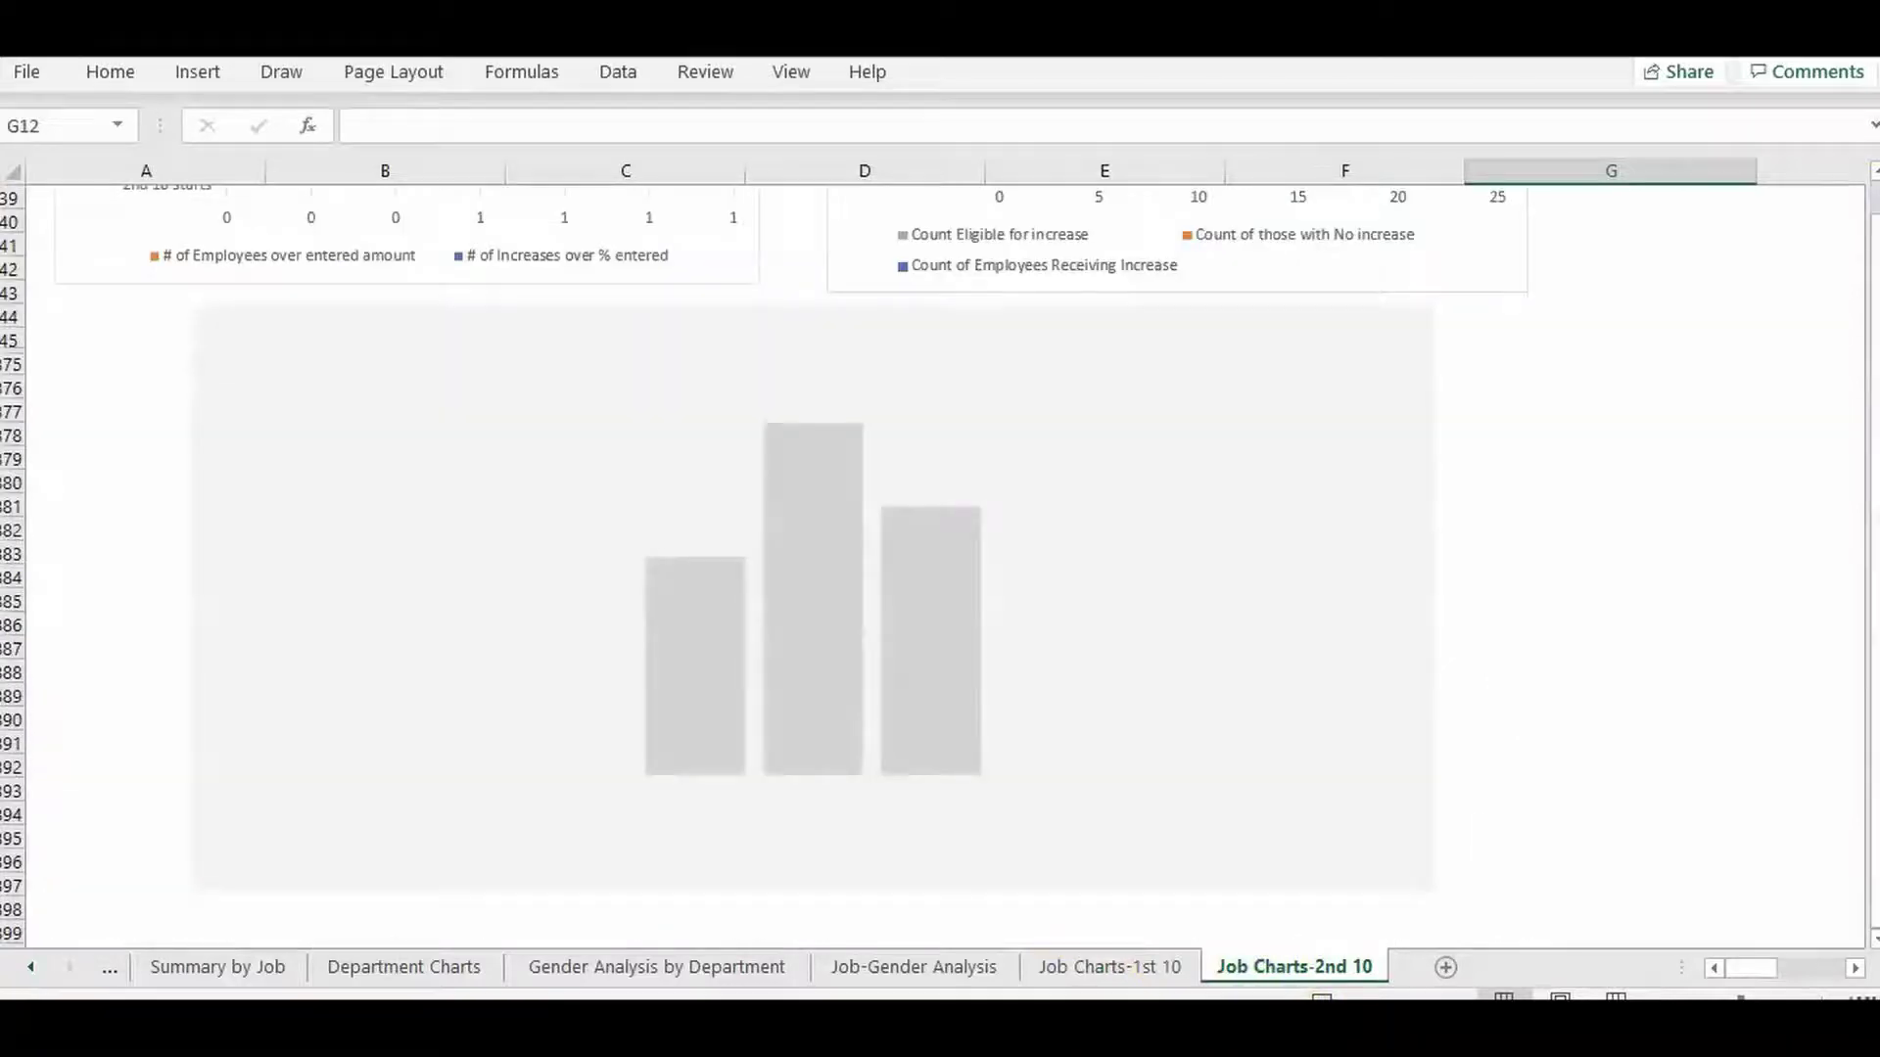
left_click(1610, 409)
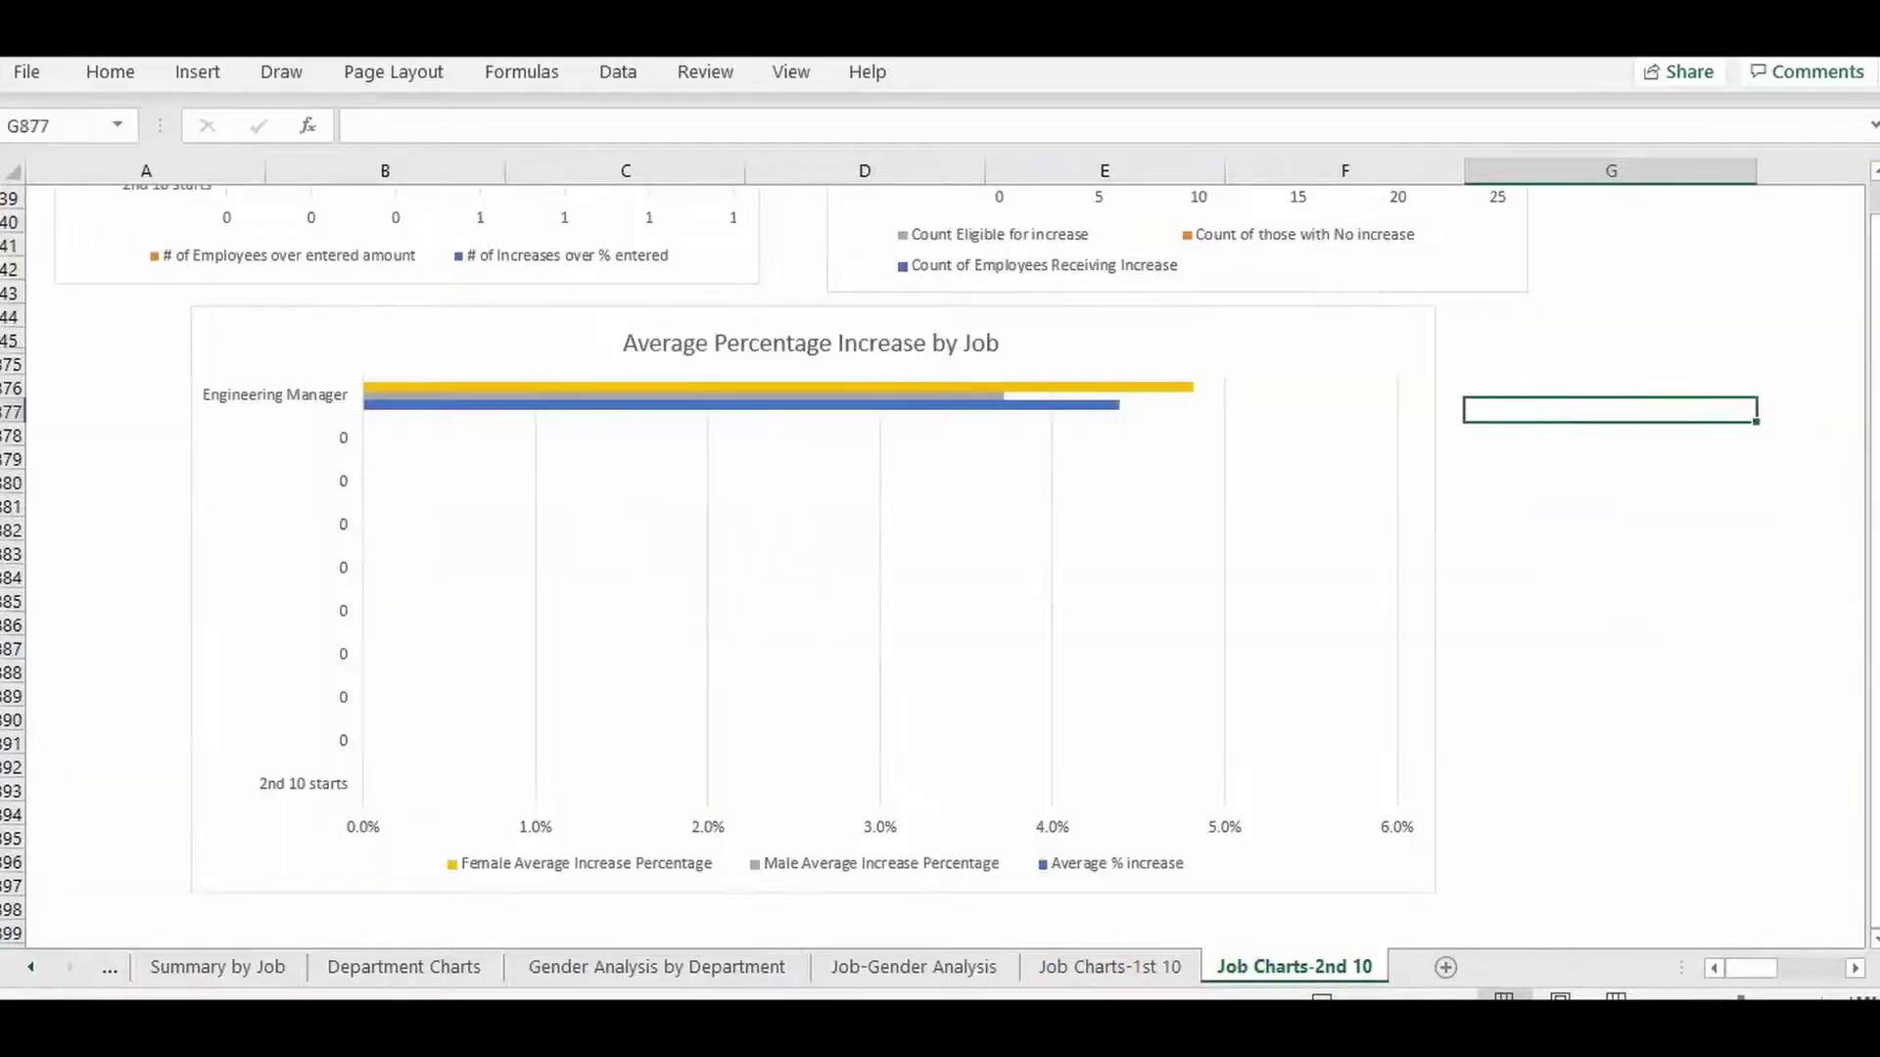
left_click_drag(1872, 509, 1872, 196)
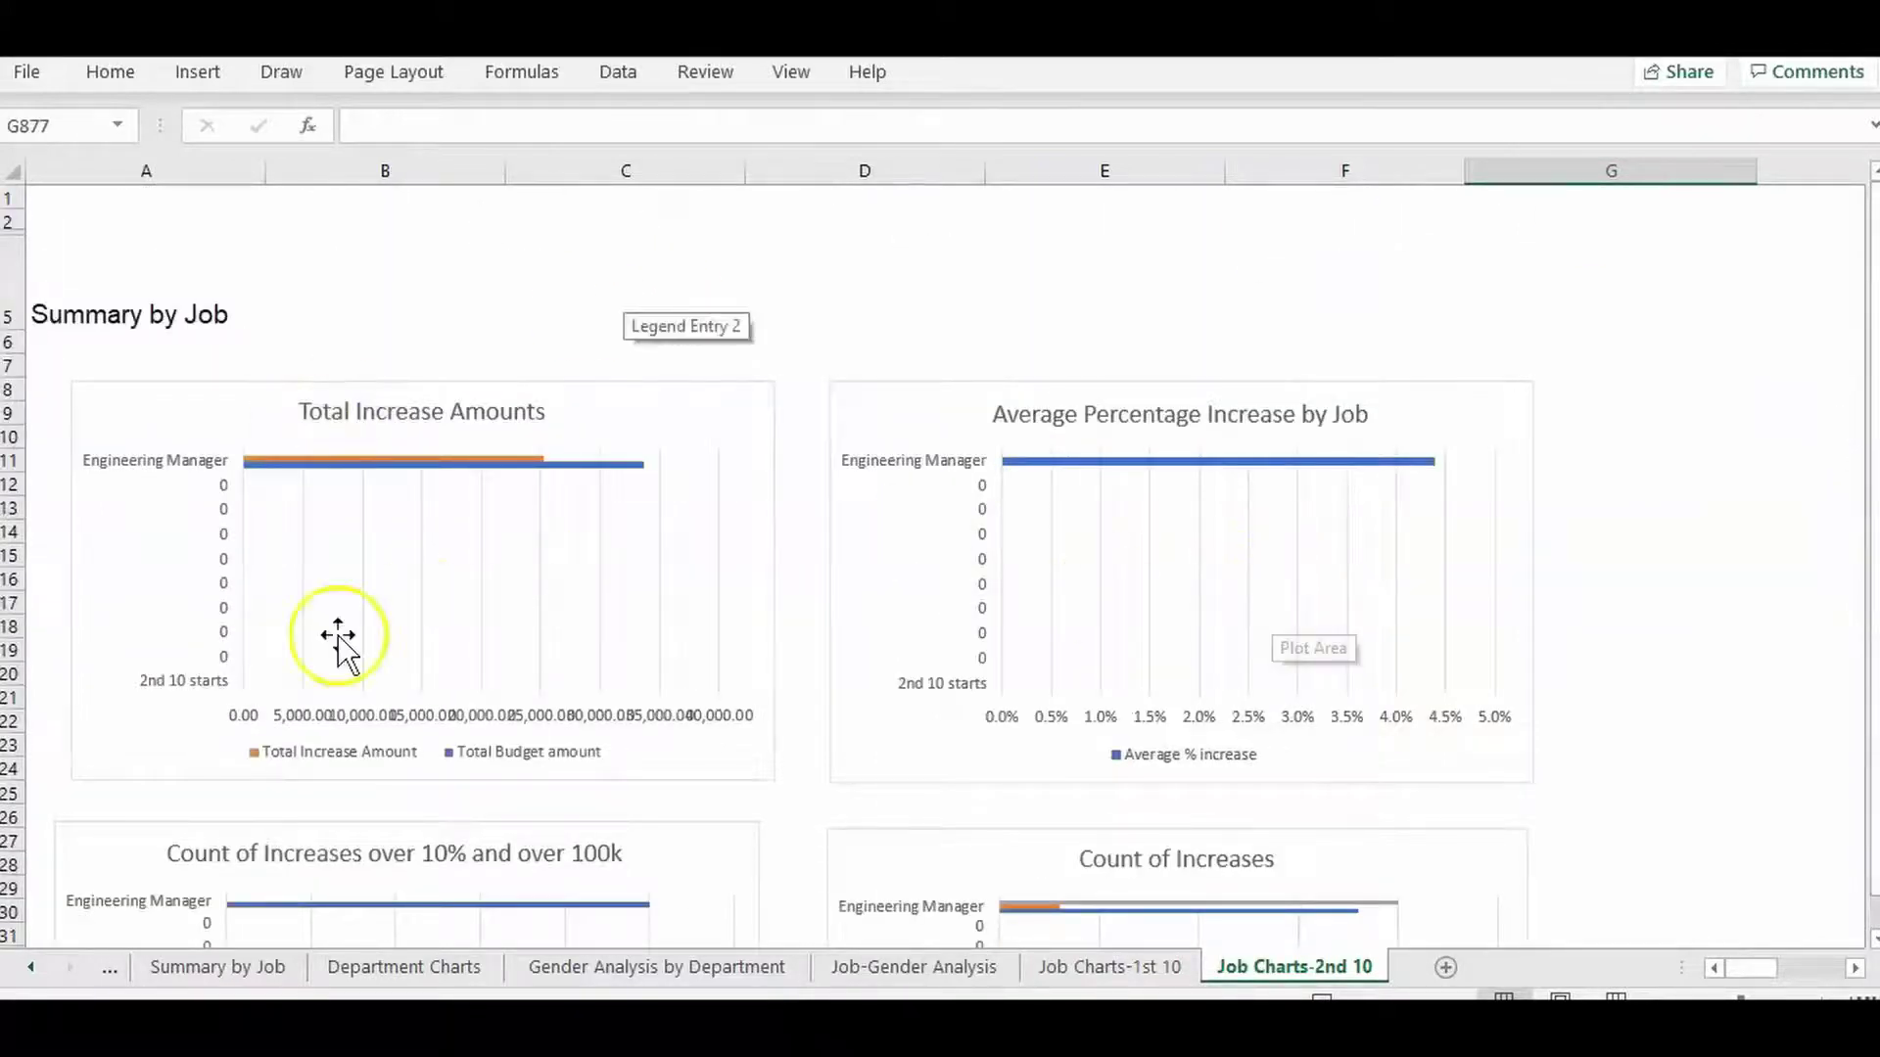
Return to Job-Gender Analysis and scroll up to the Engineer job title's charts
left_click(1104, 967)
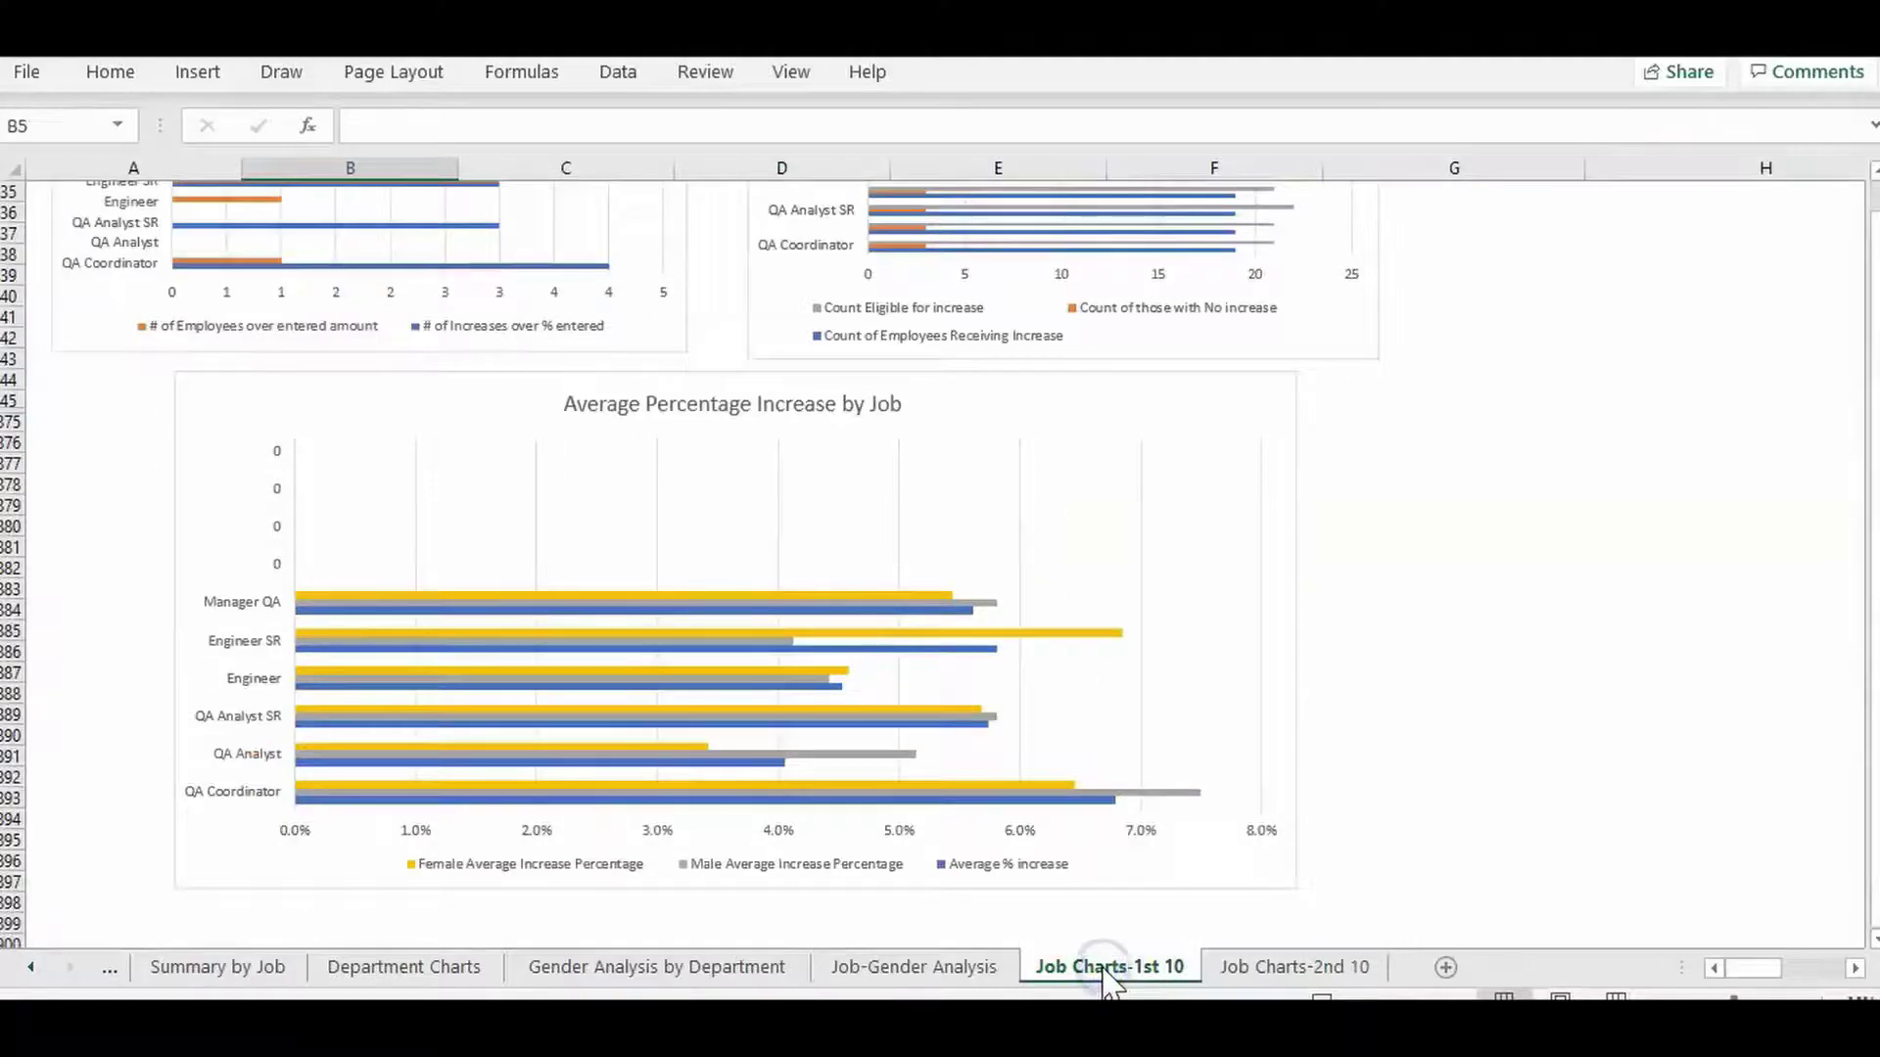
left_click(921, 968)
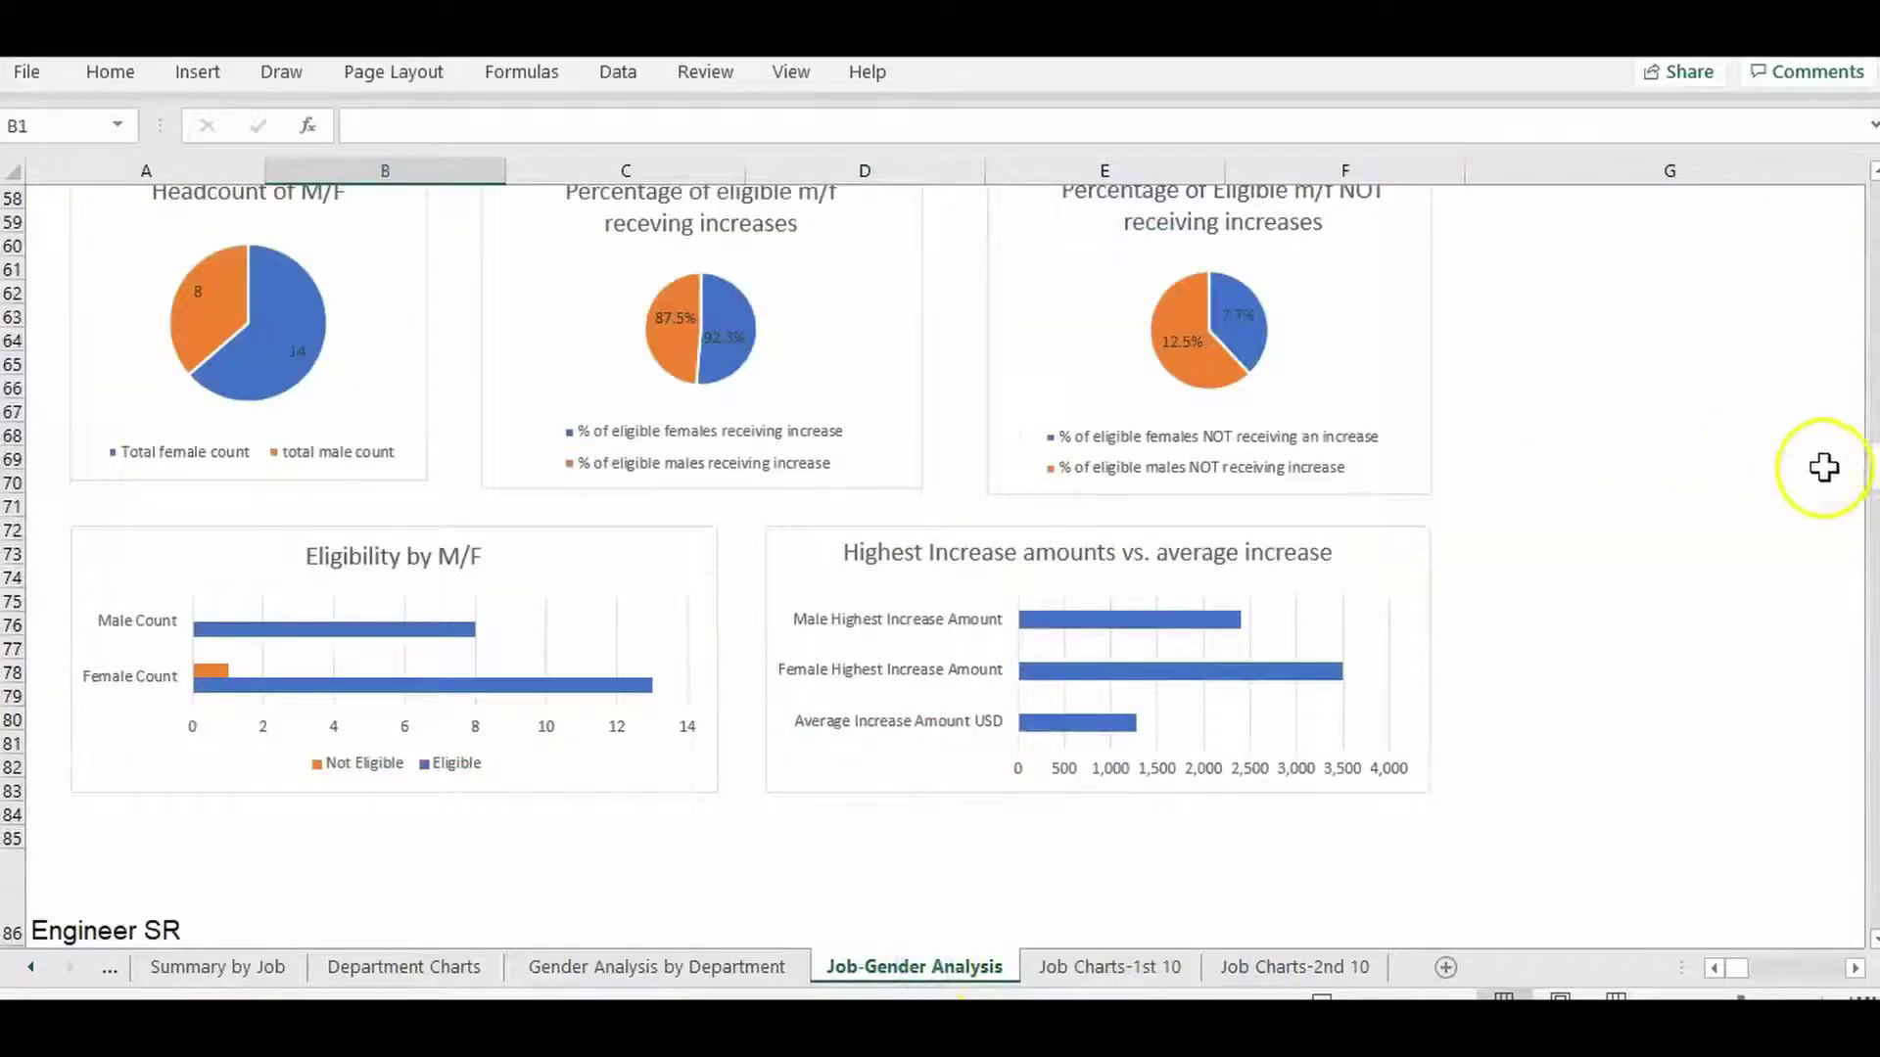
left_click_drag(1871, 474, 1870, 442)
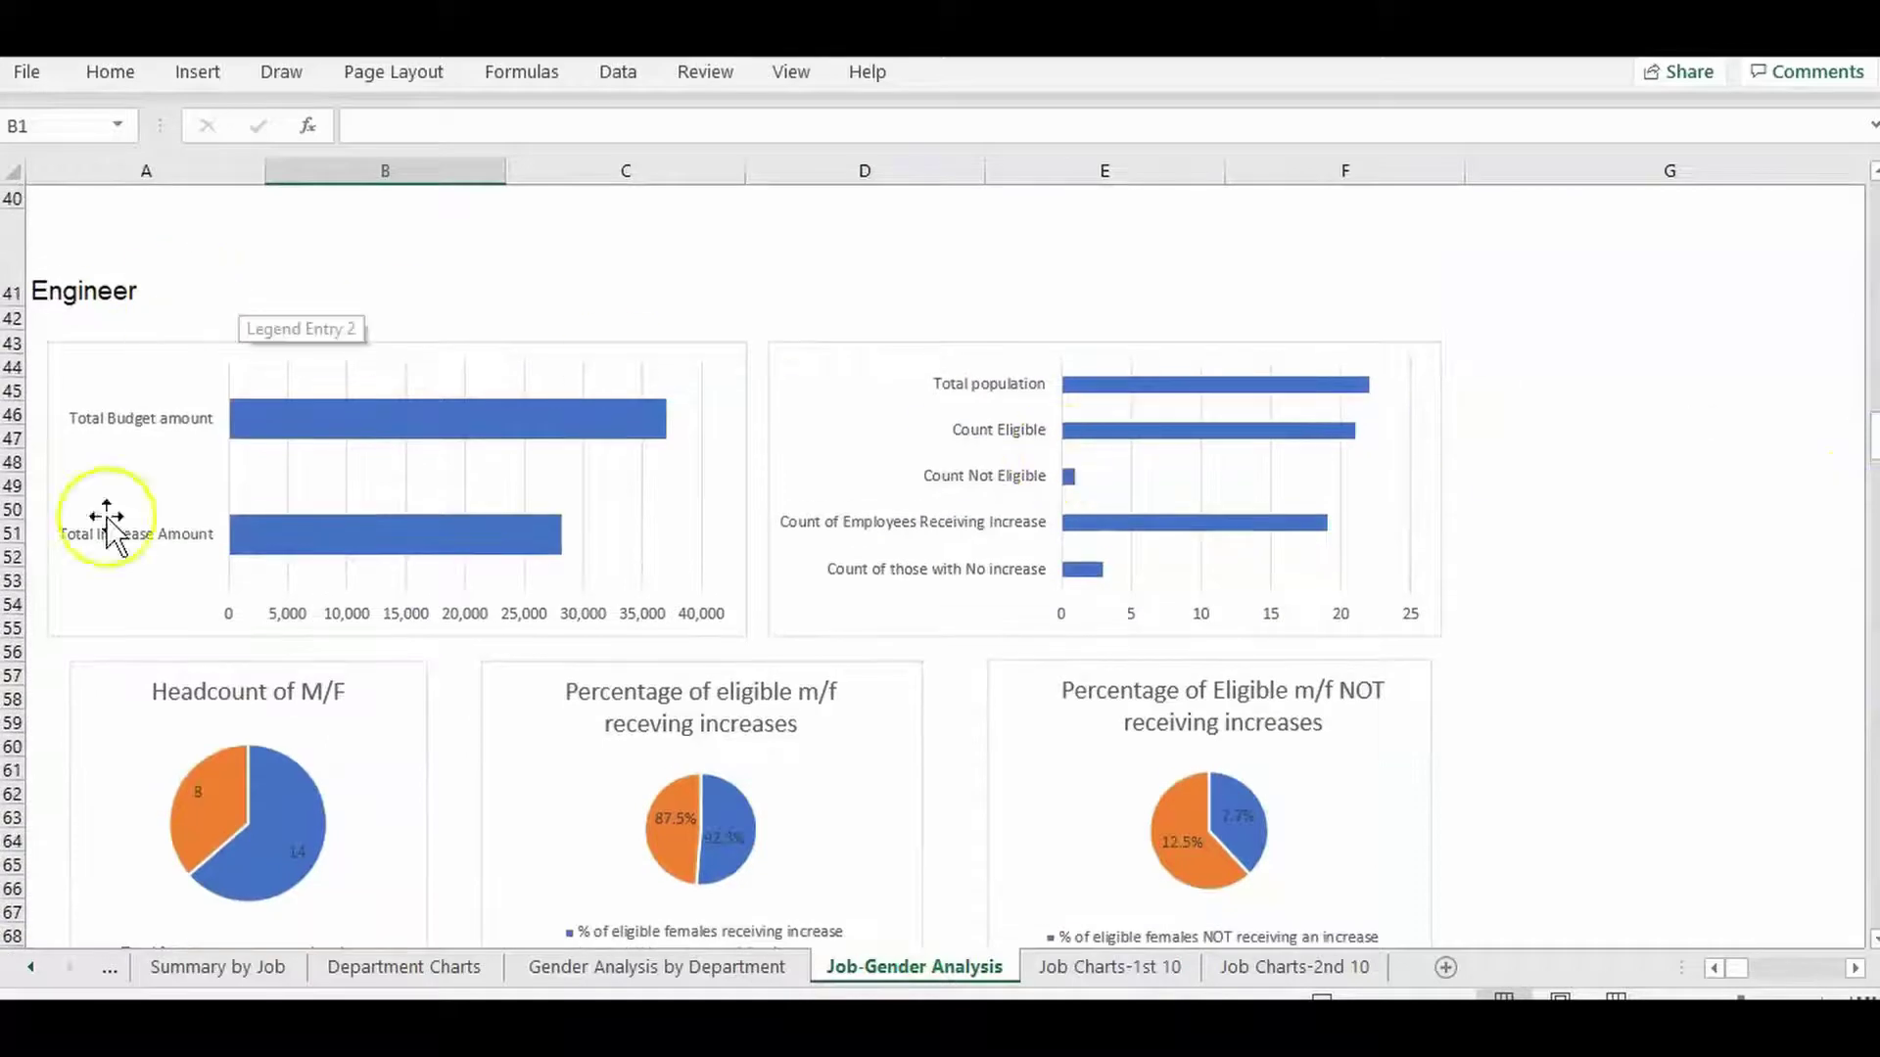
left_click(44, 251)
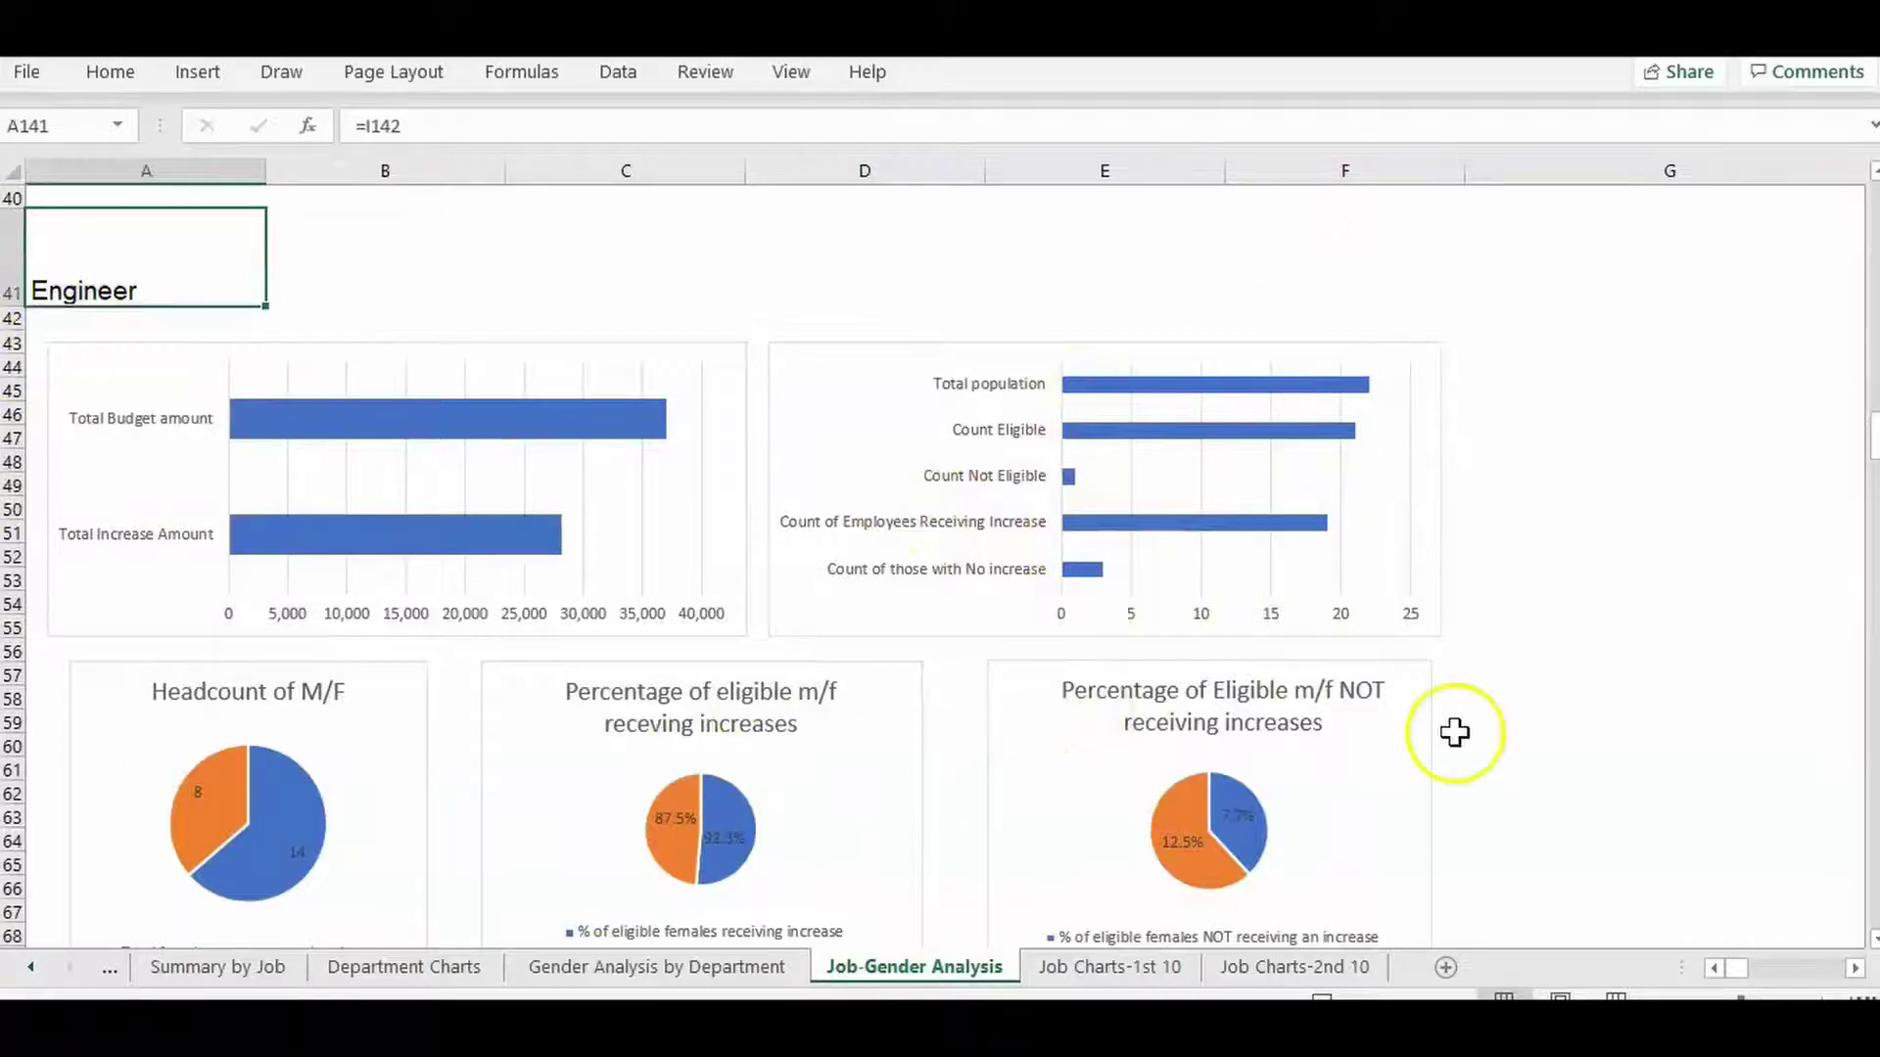
left_click(30, 967)
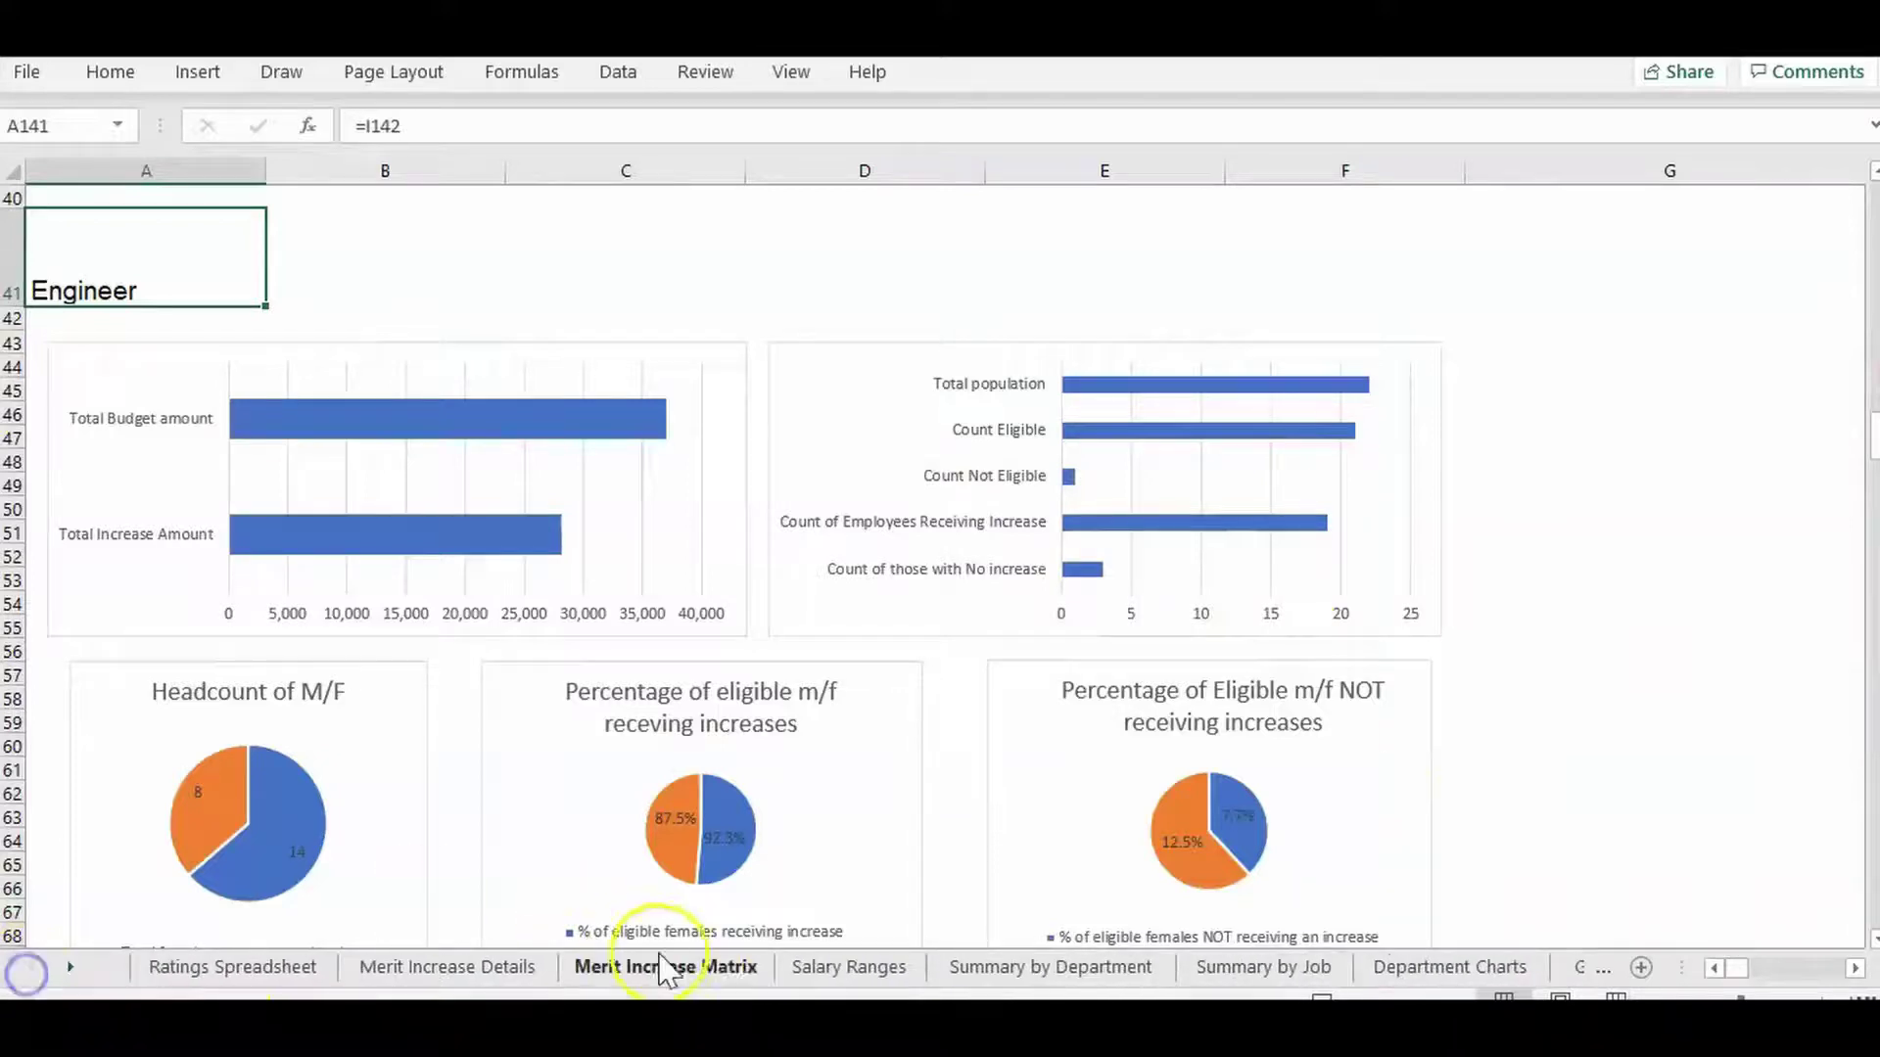
Review the Merit Increase Matrix, Salary Ranges and Merit Increase Details input sheets
left_click(783, 972)
left_click(675, 974)
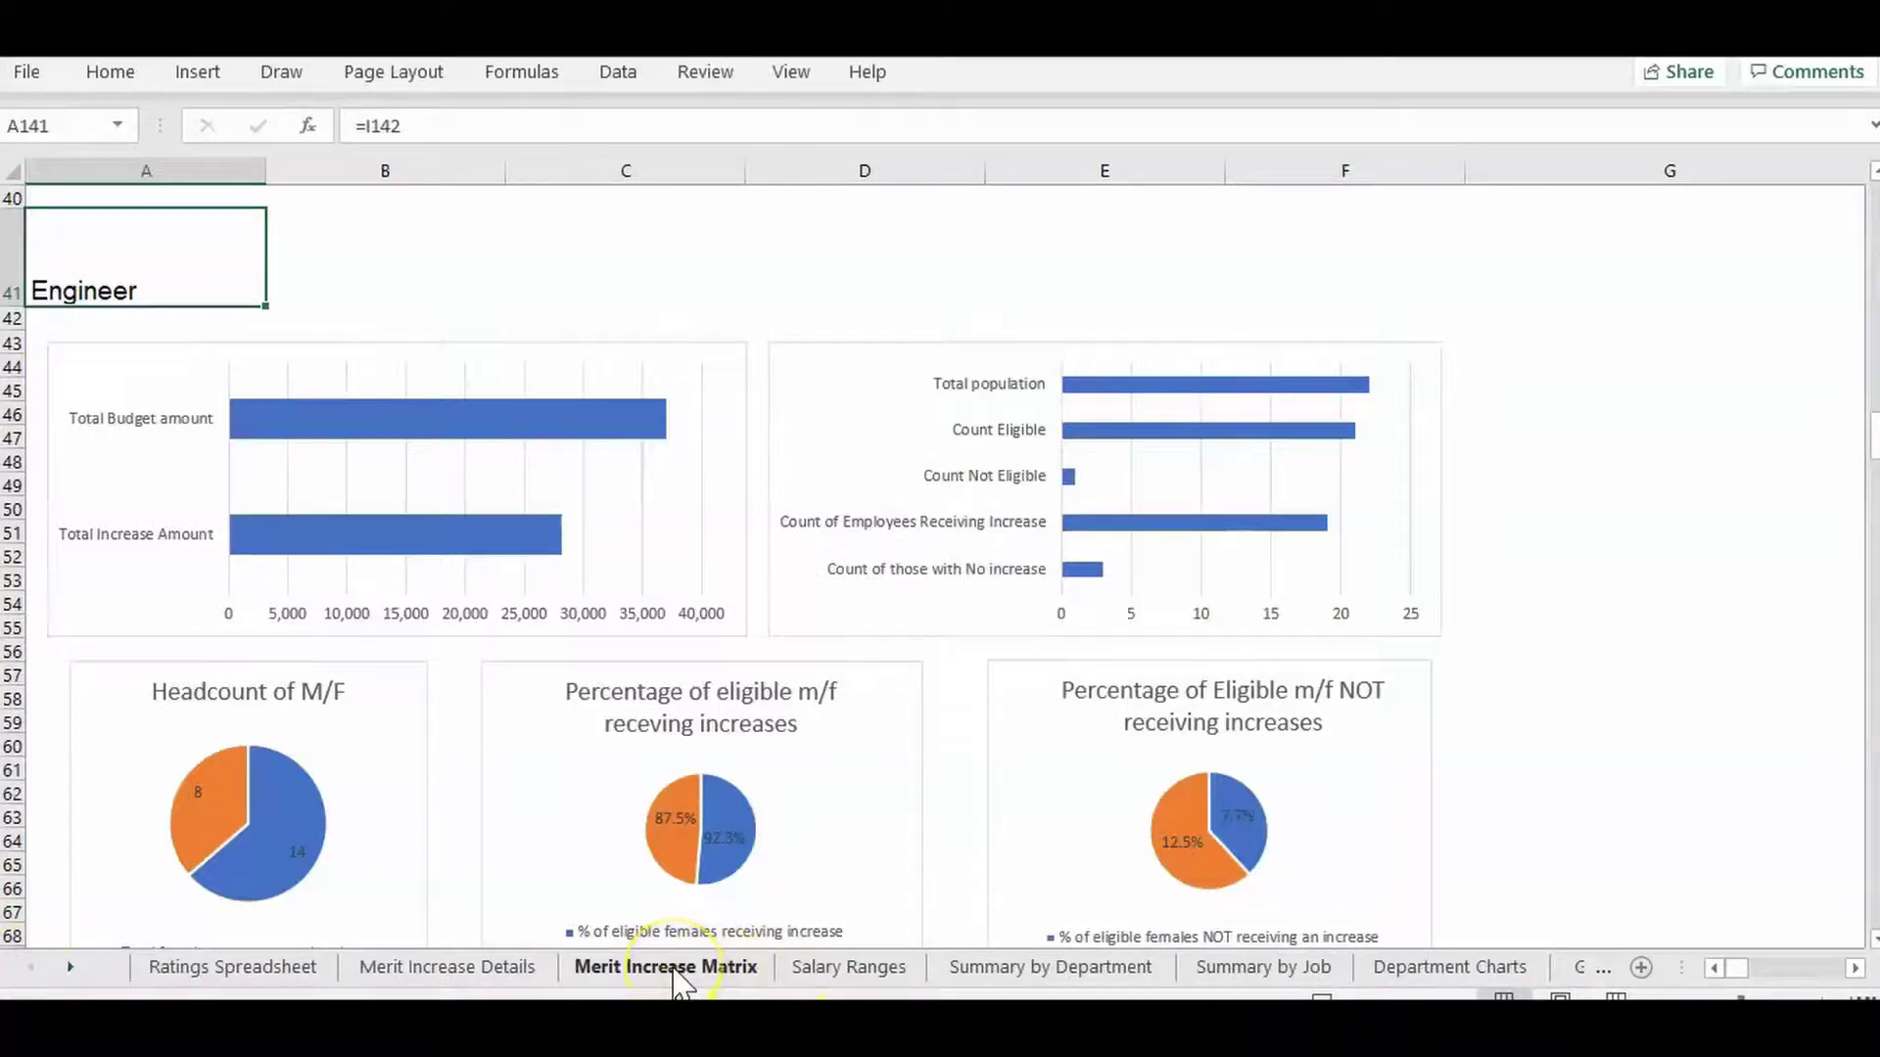
left_click(899, 969)
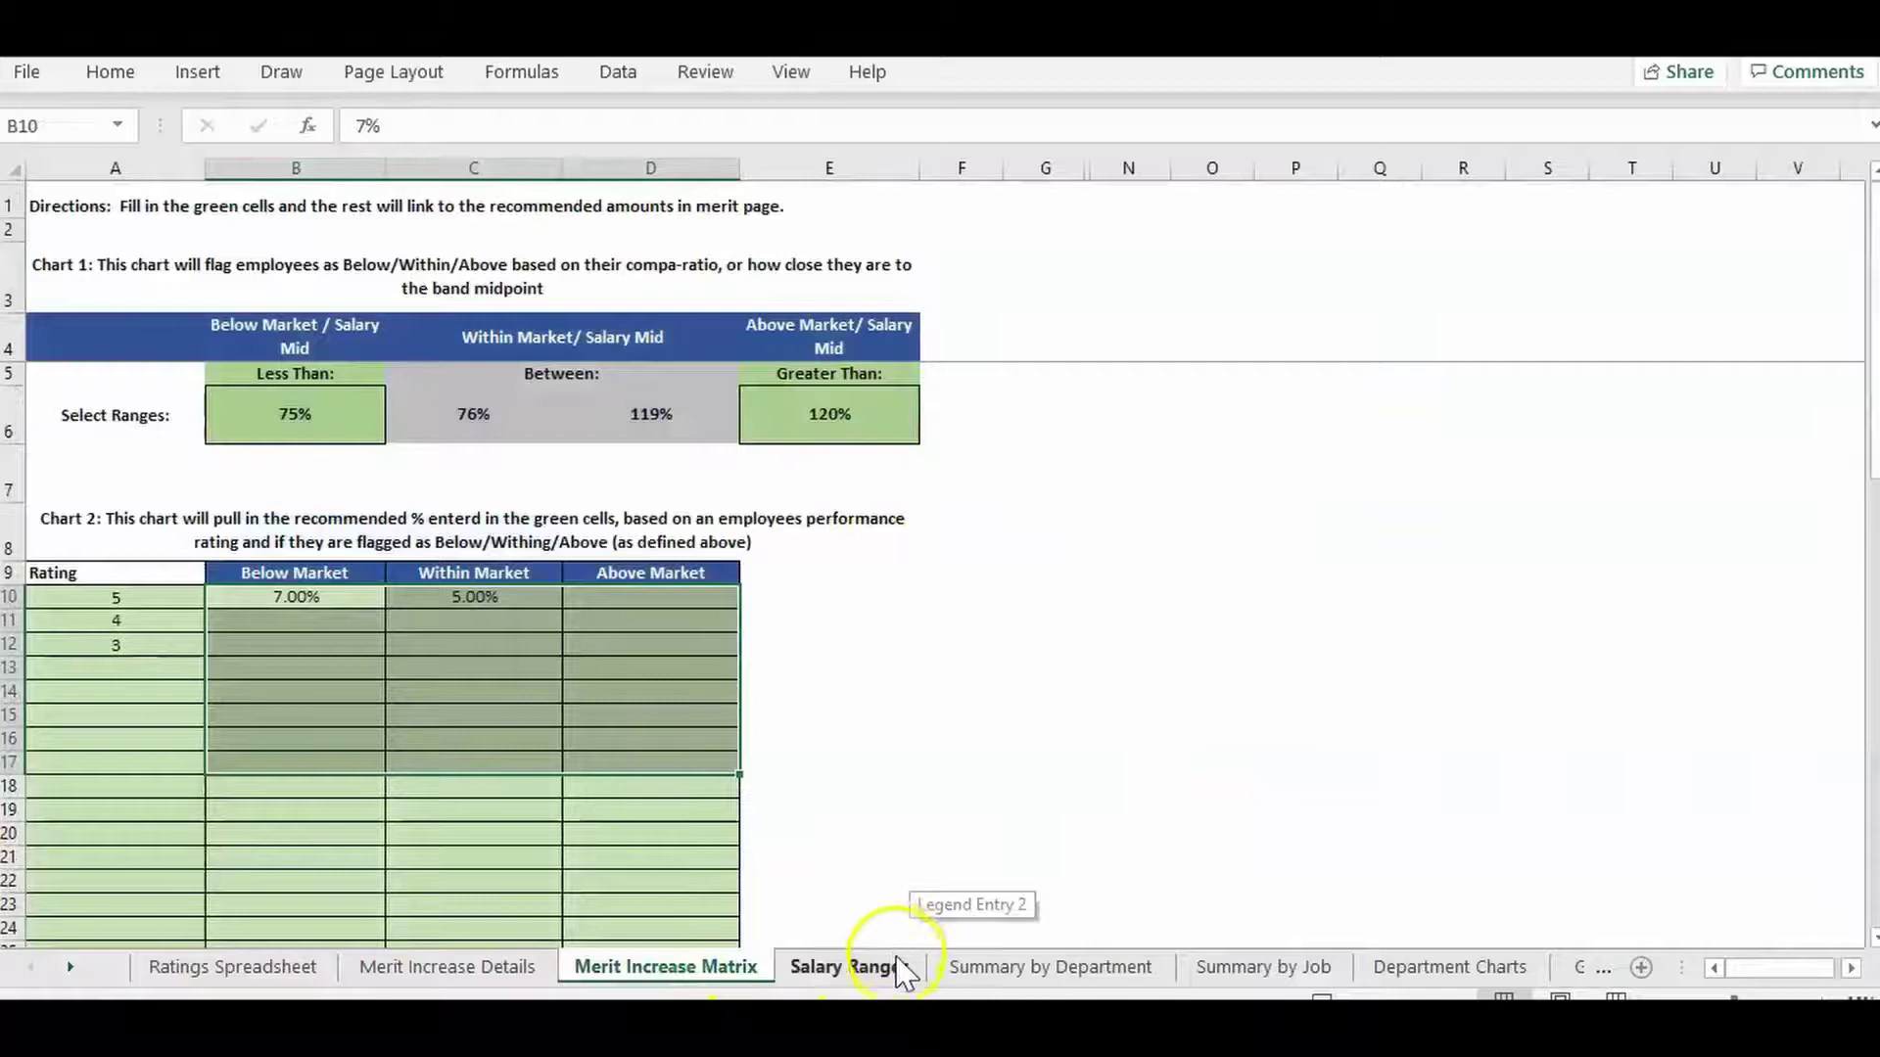
left_click(495, 969)
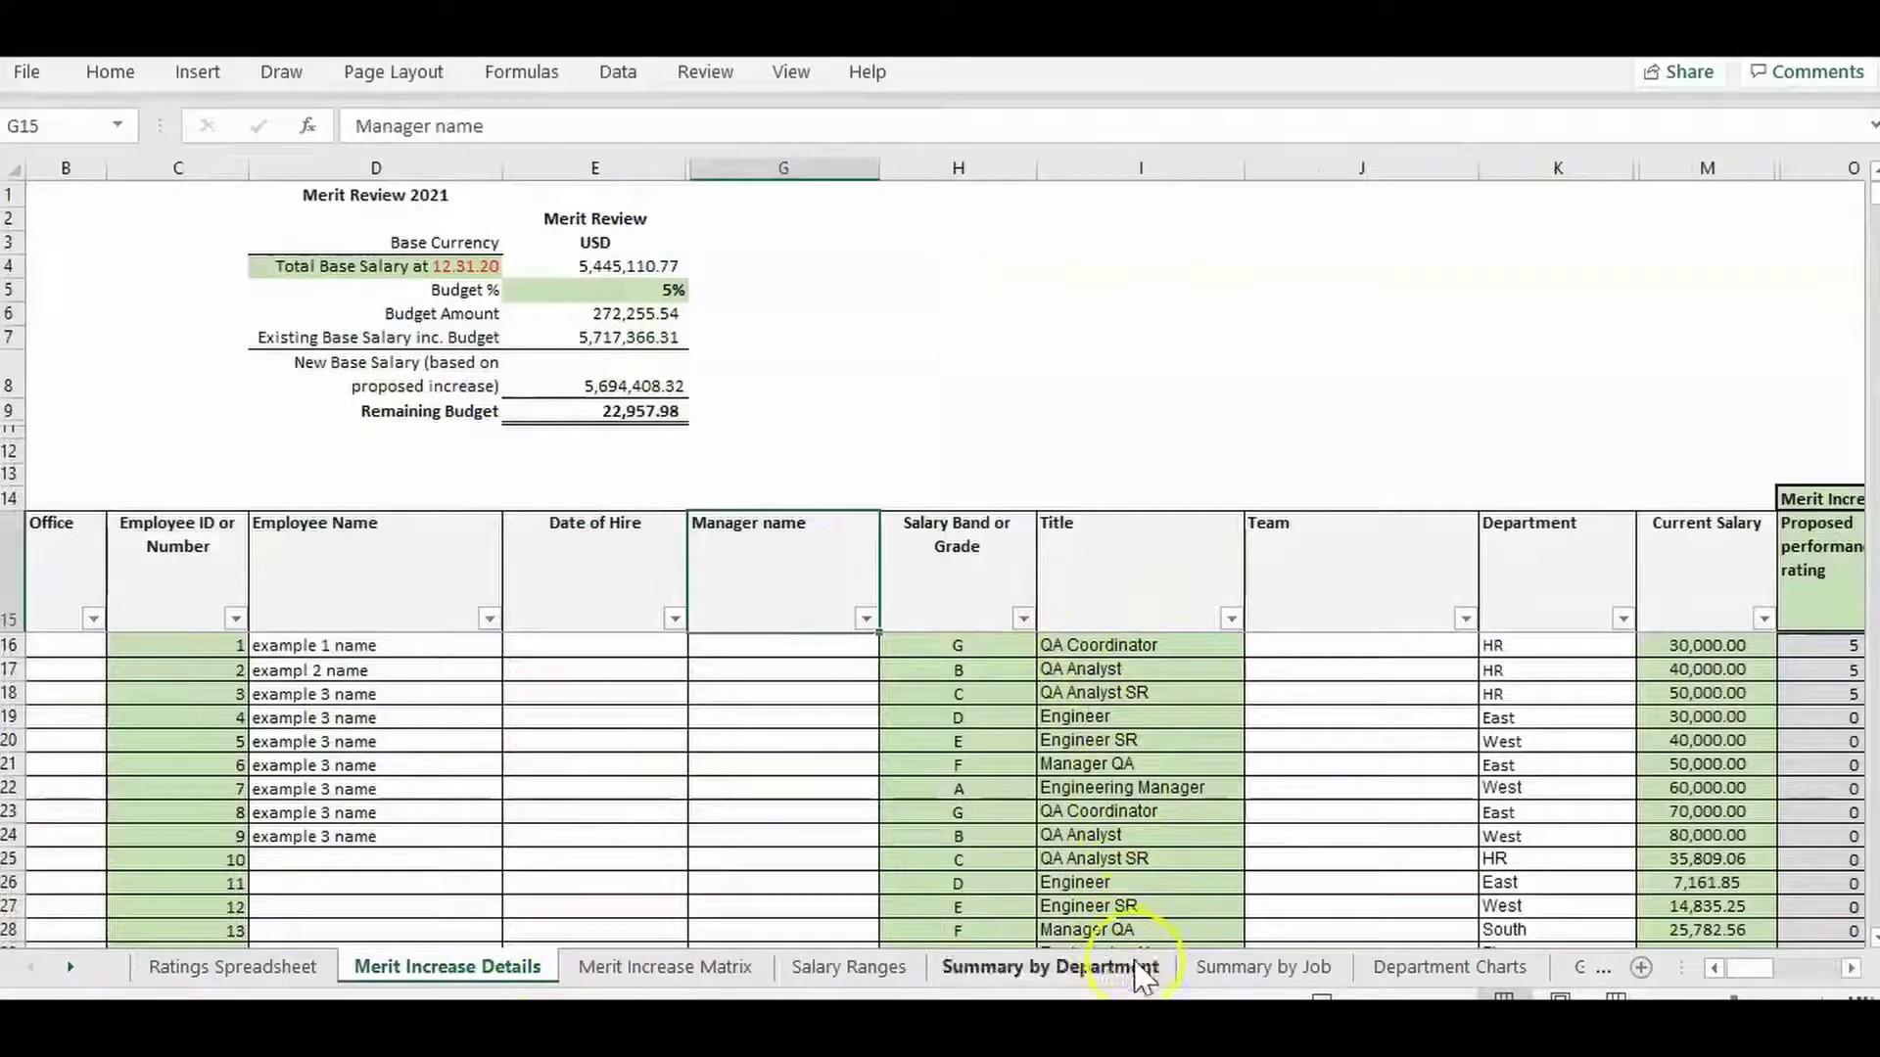
left_click(1222, 975)
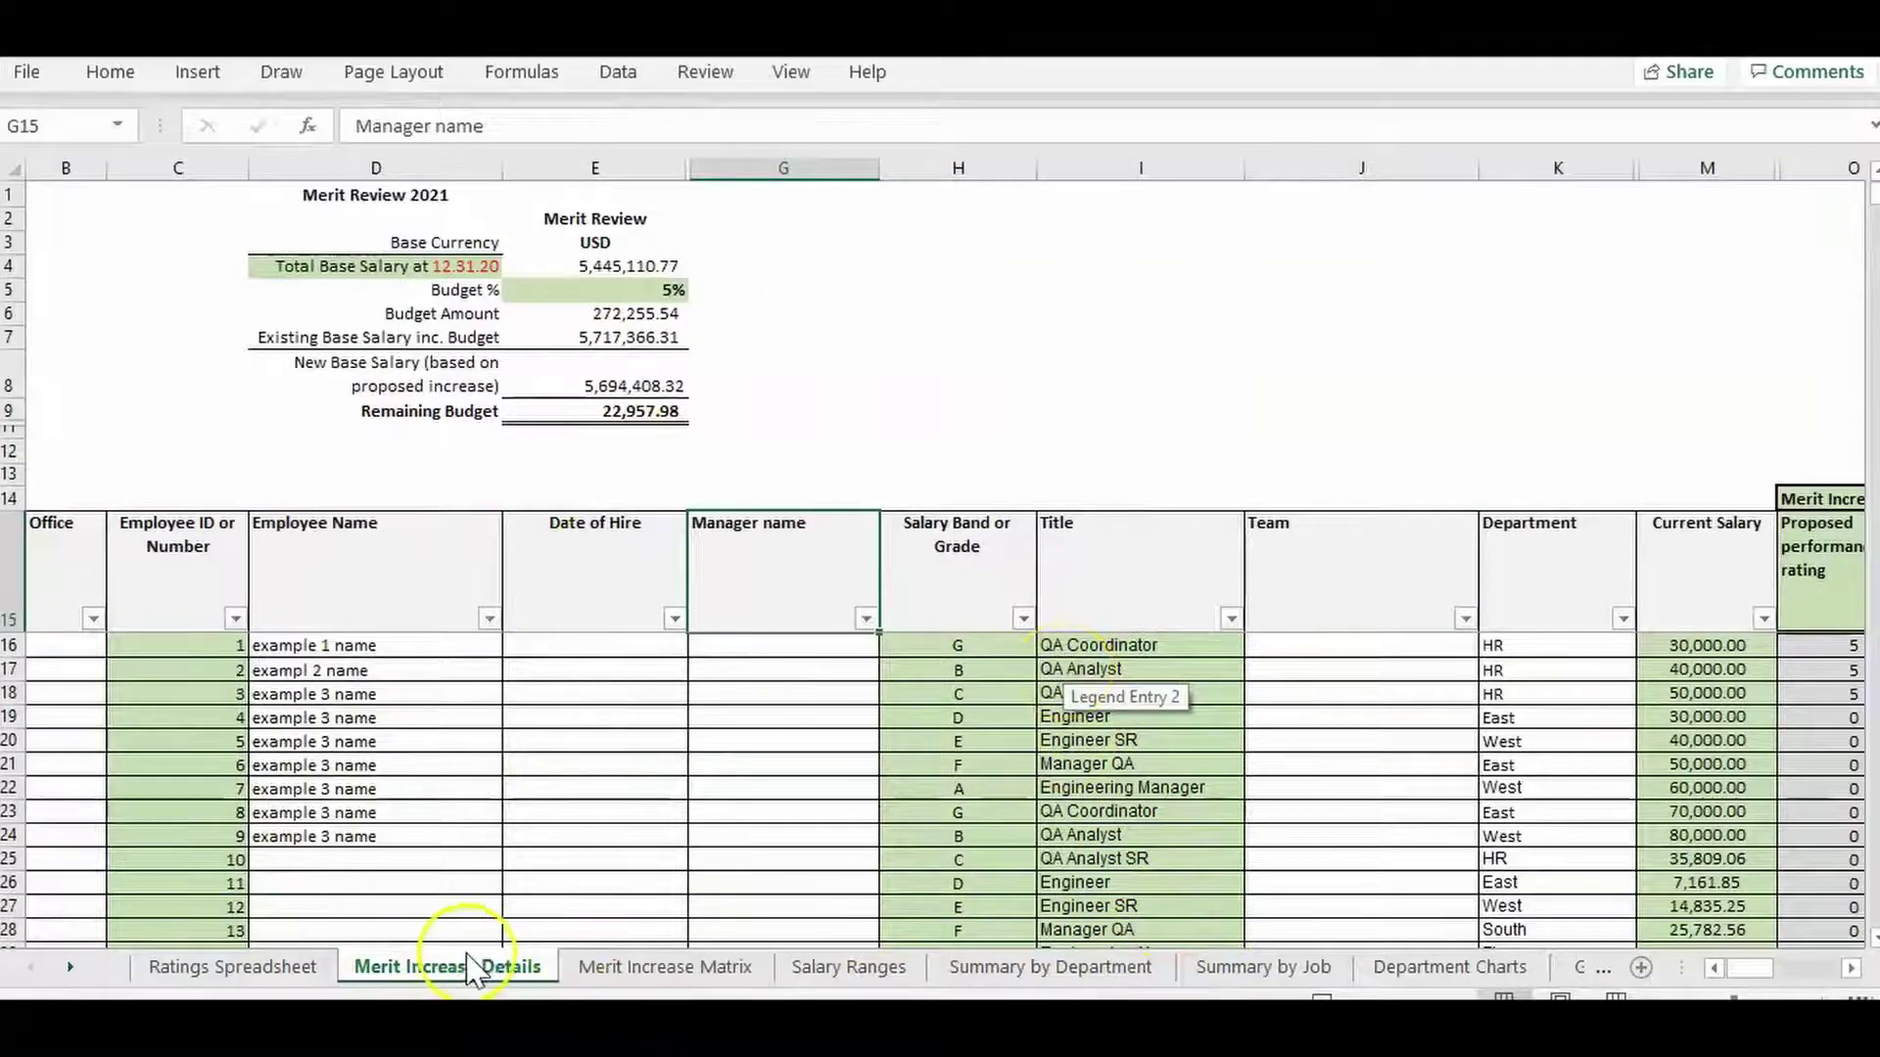
Review Summary by Department, Summary by Job and Department Charts, then return to the HR Administration web page
left_click(1122, 979)
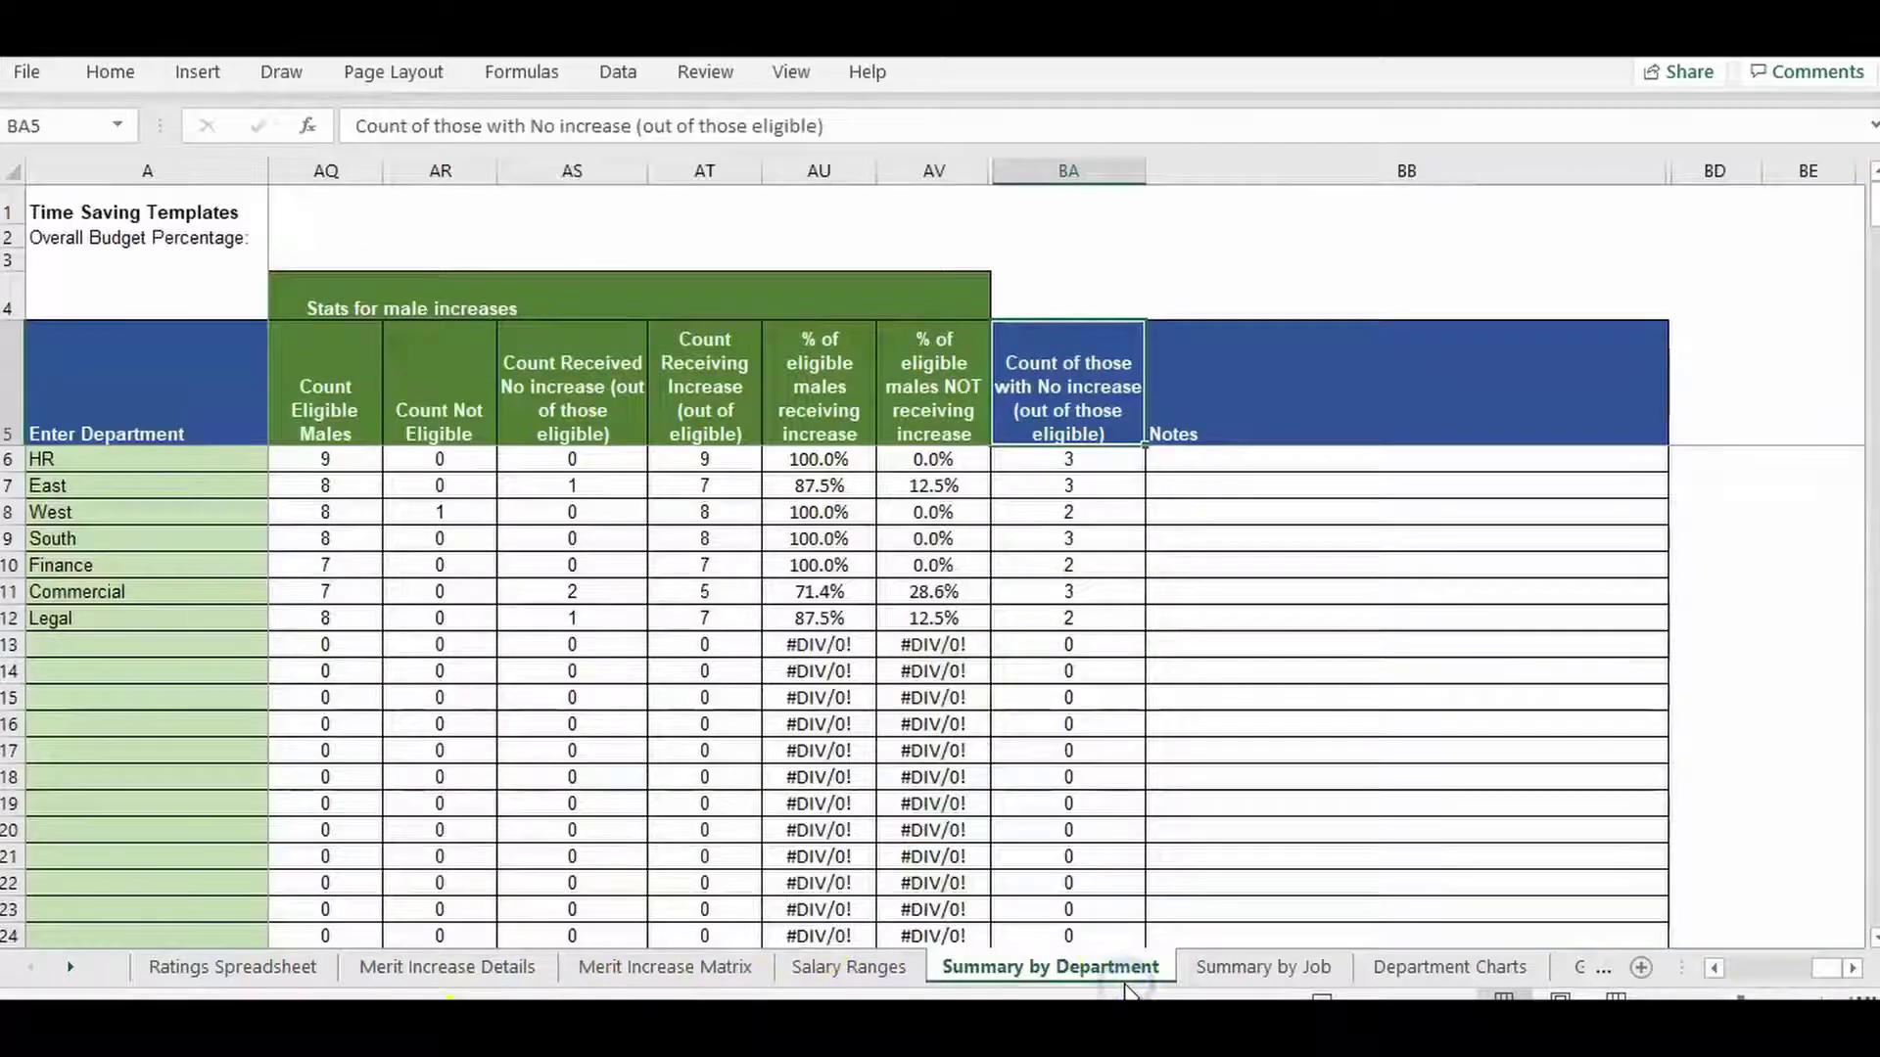
left_click(1234, 977)
left_click(1456, 969)
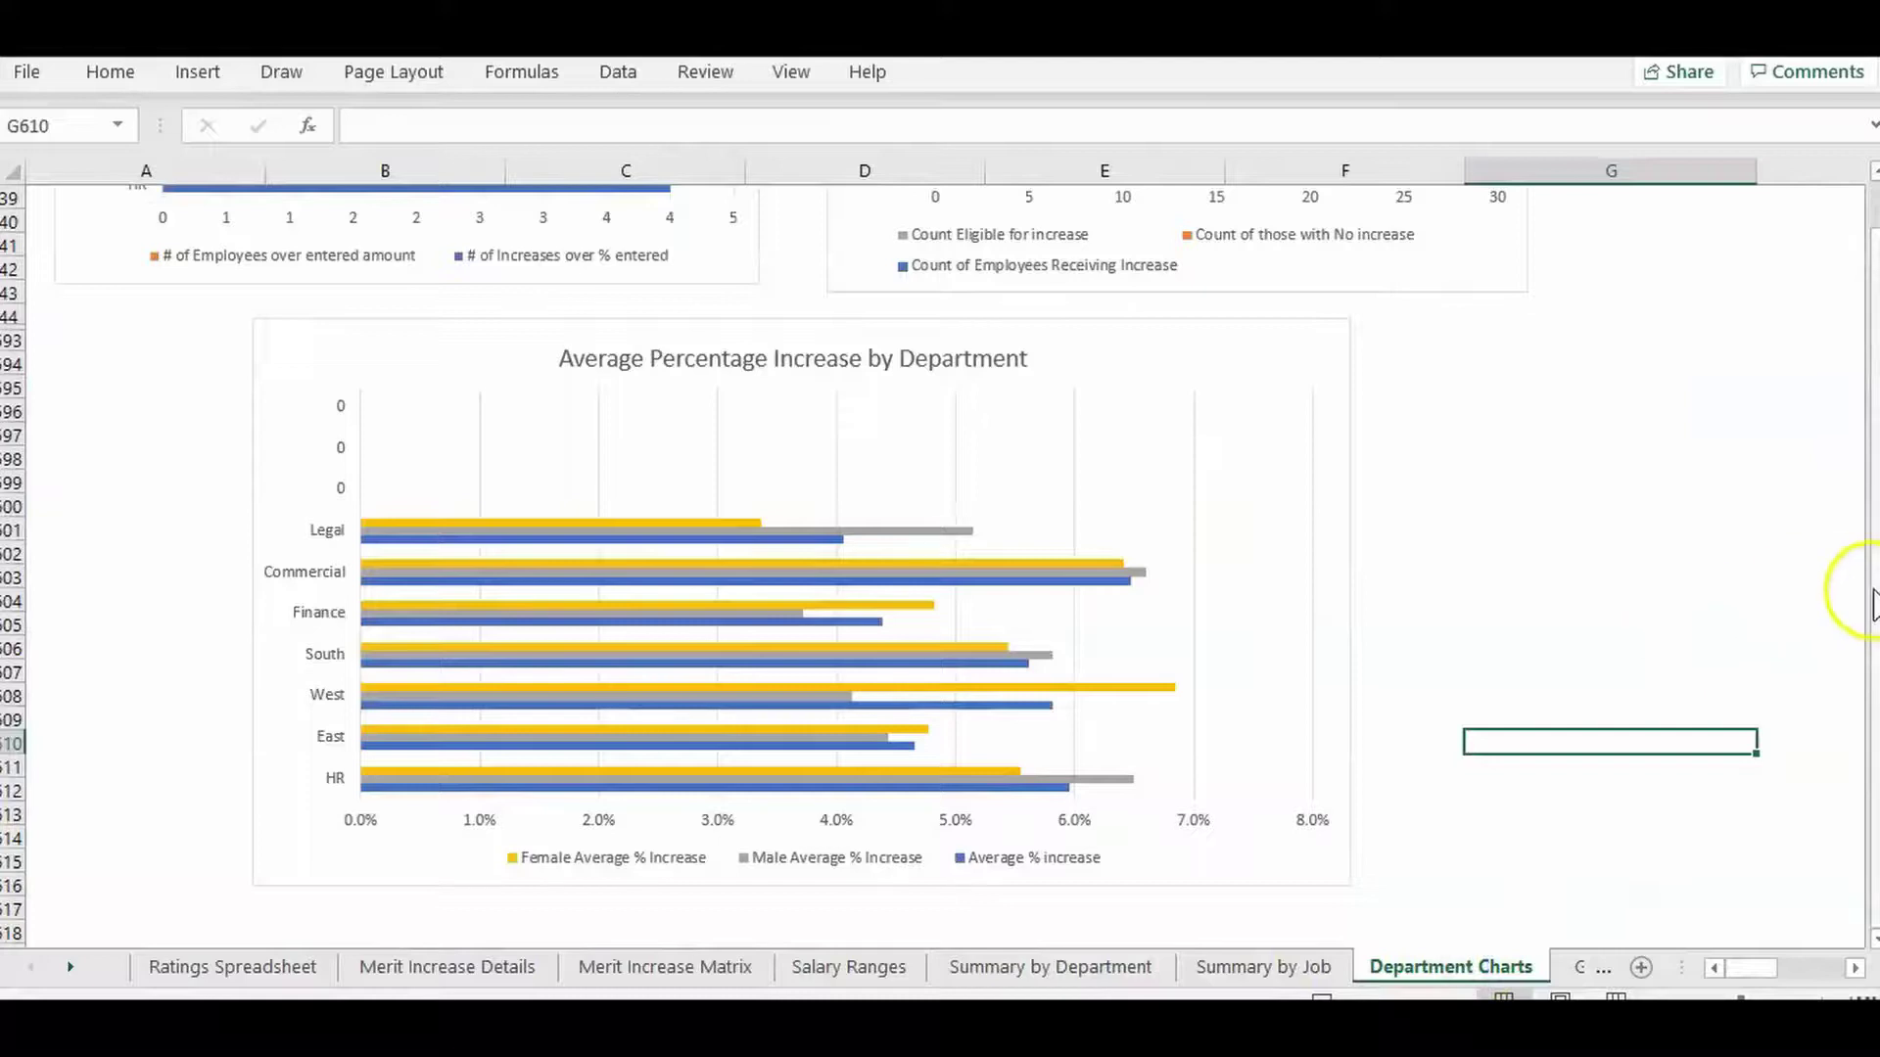
left_click_drag(1873, 611, 1873, 588)
left_click(1535, 240)
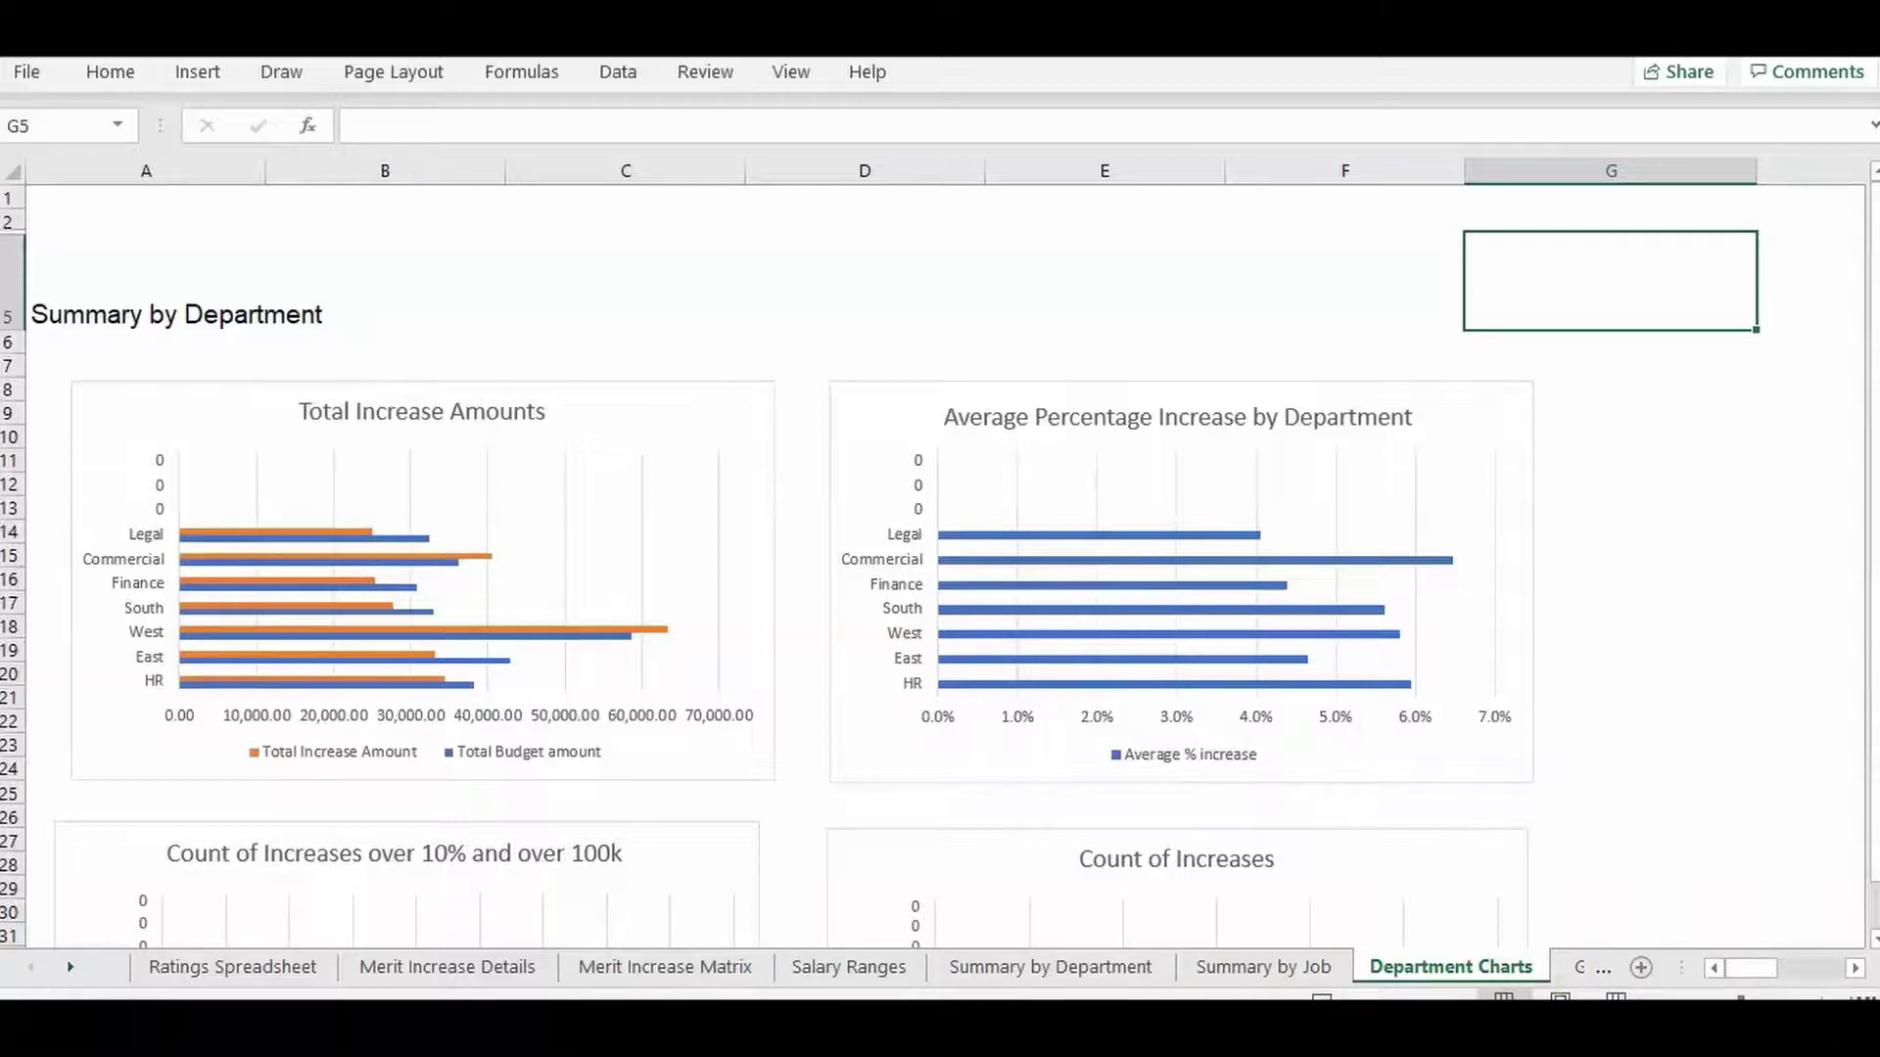
left_click(183, 309)
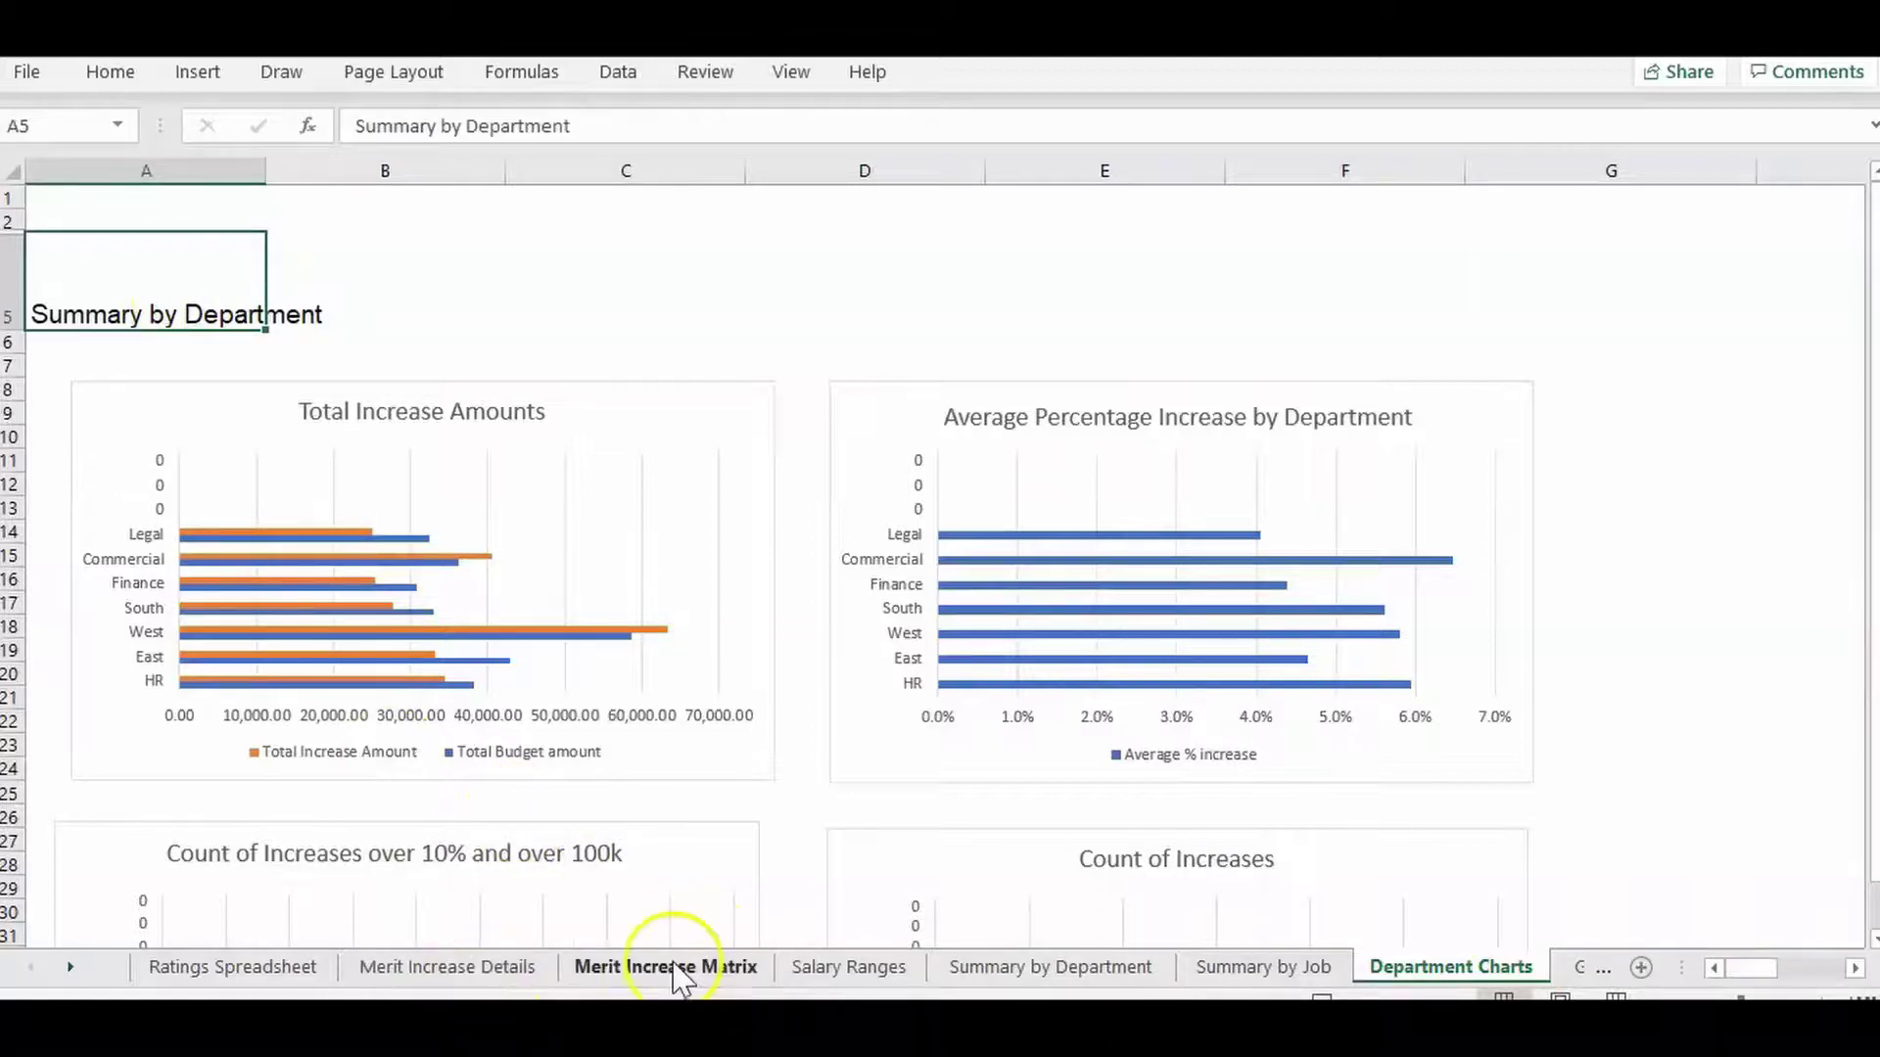
left_click(85, 208)
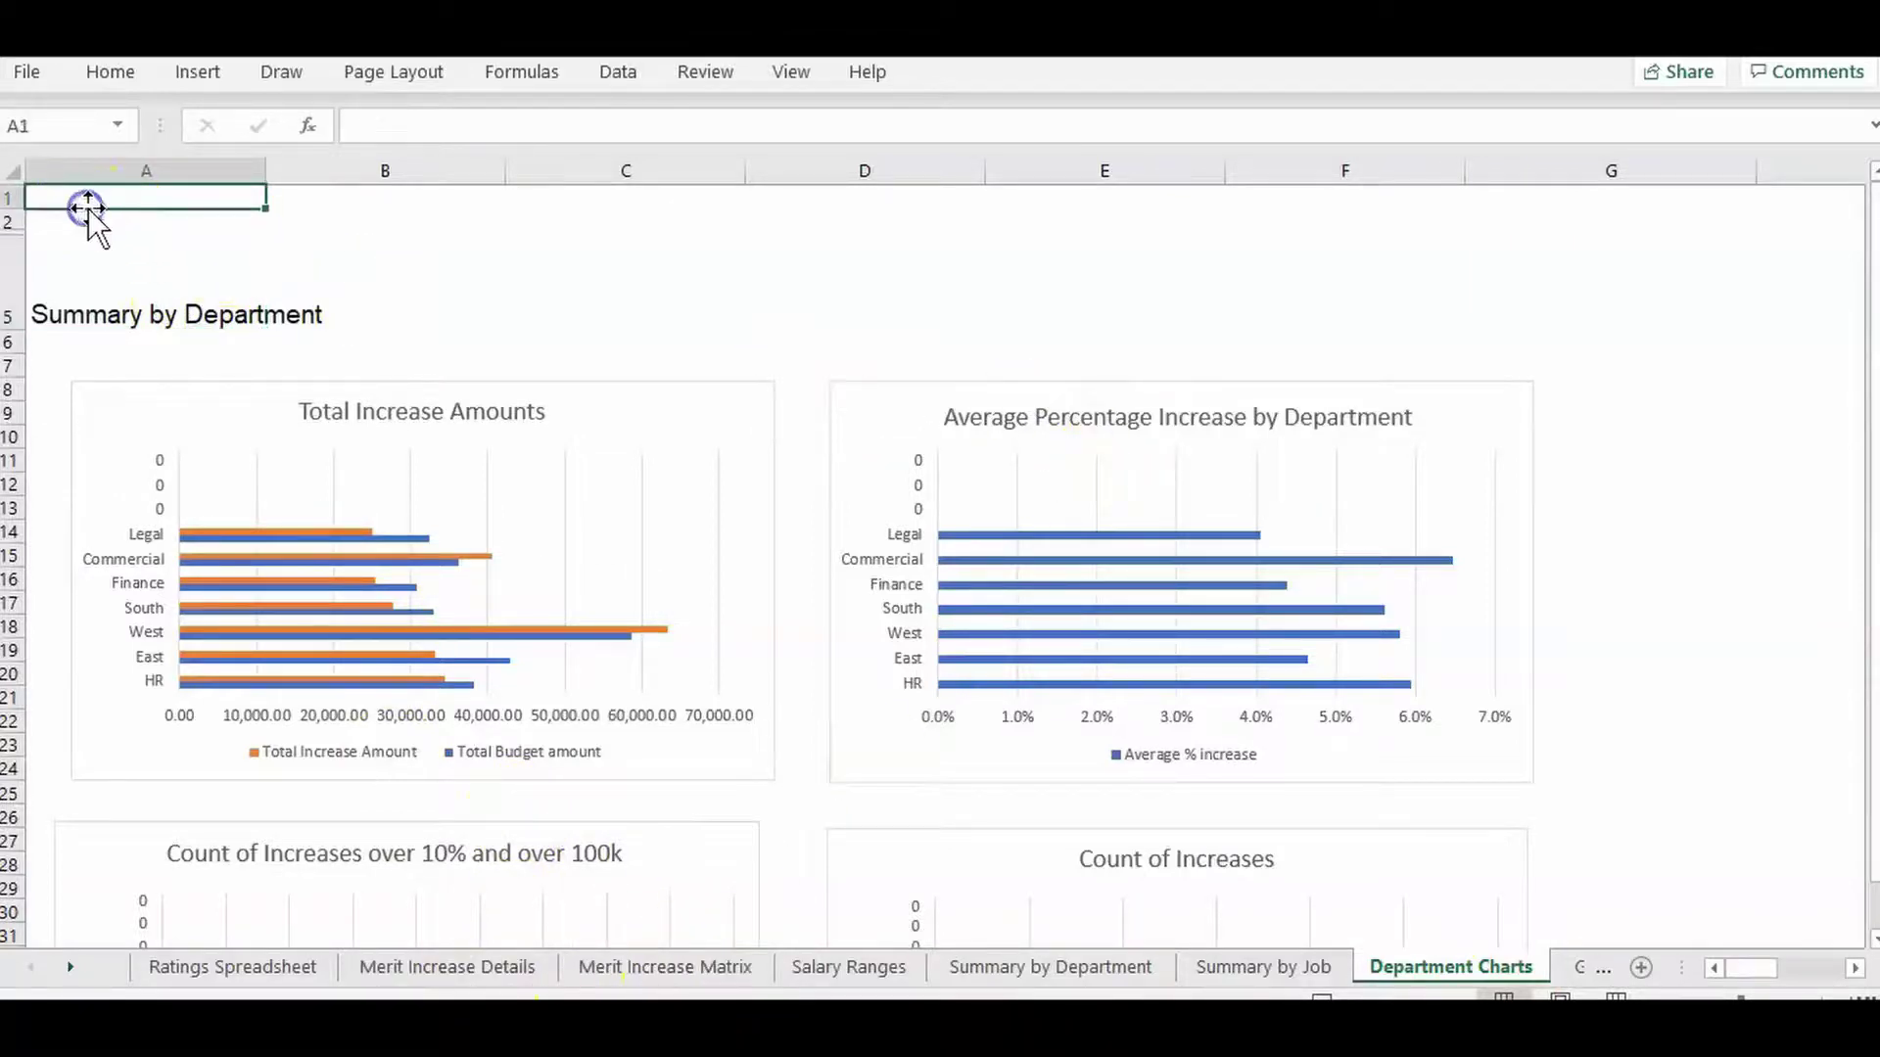
left_click(331, 198)
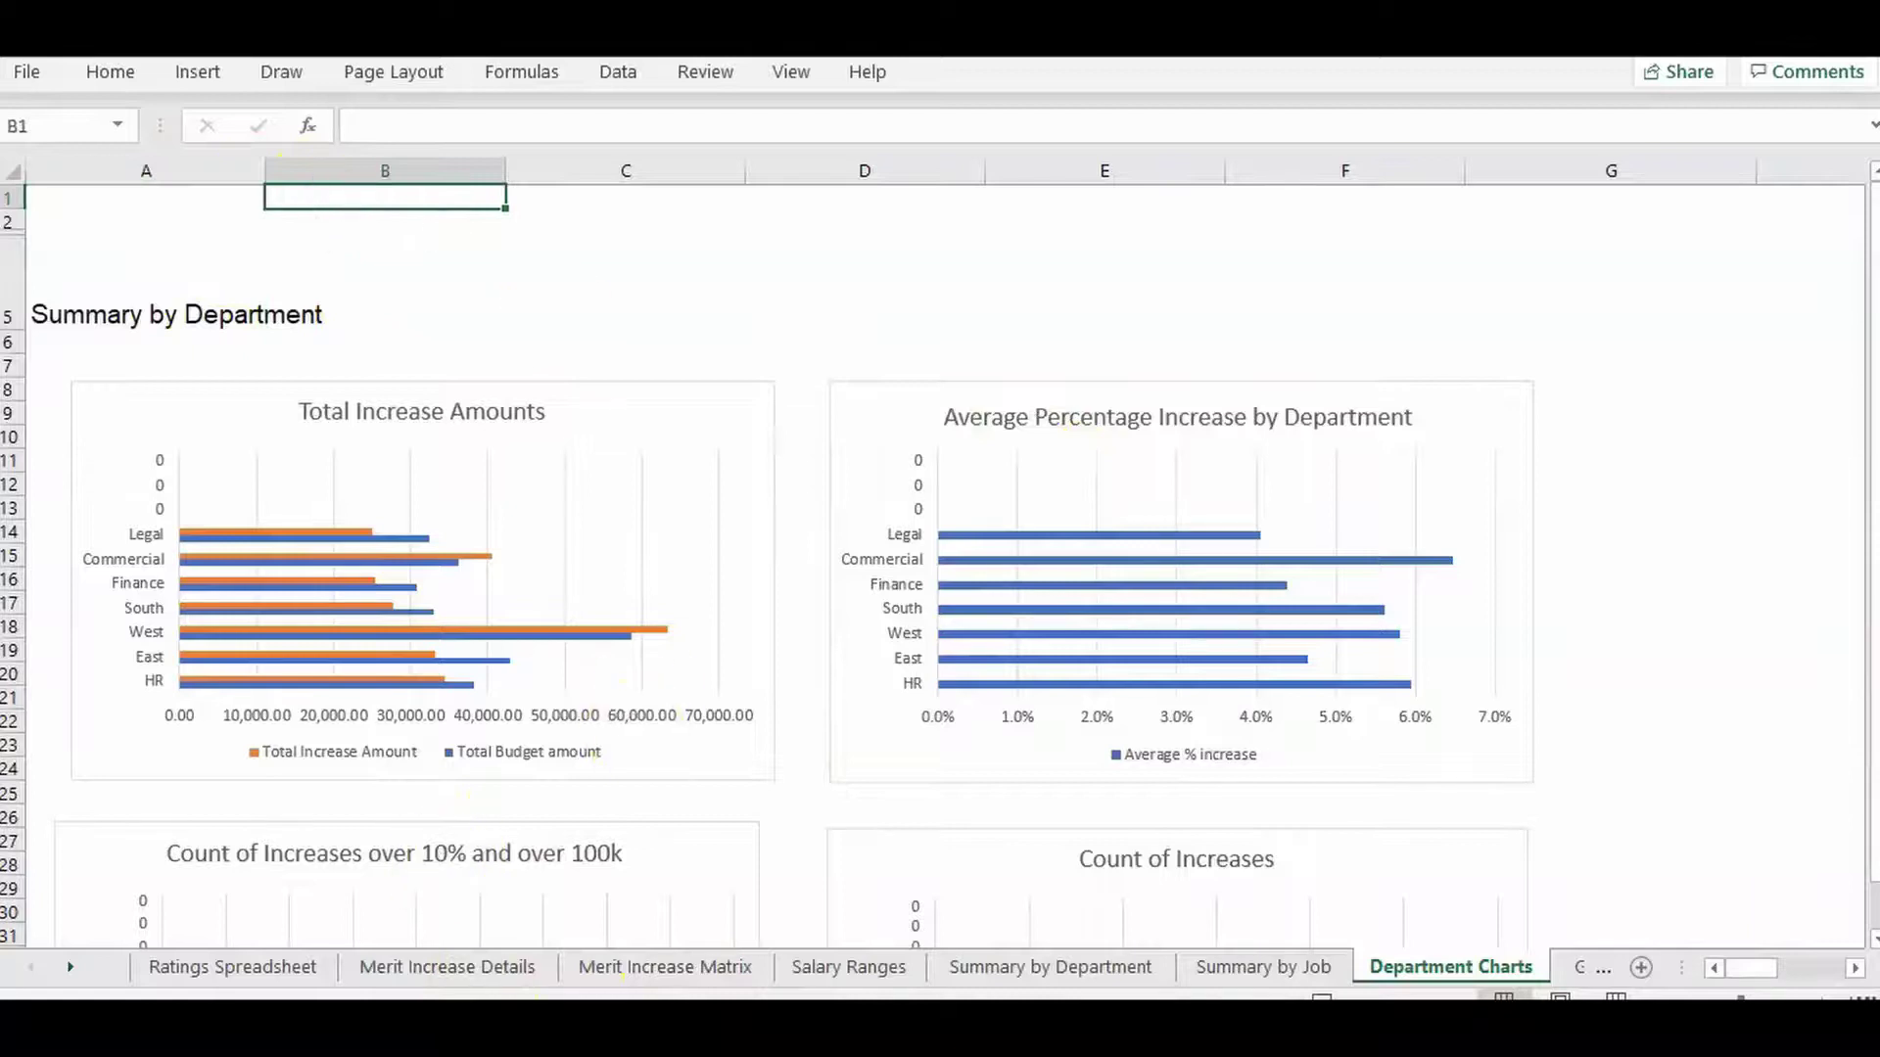
left_click(364, 1028)
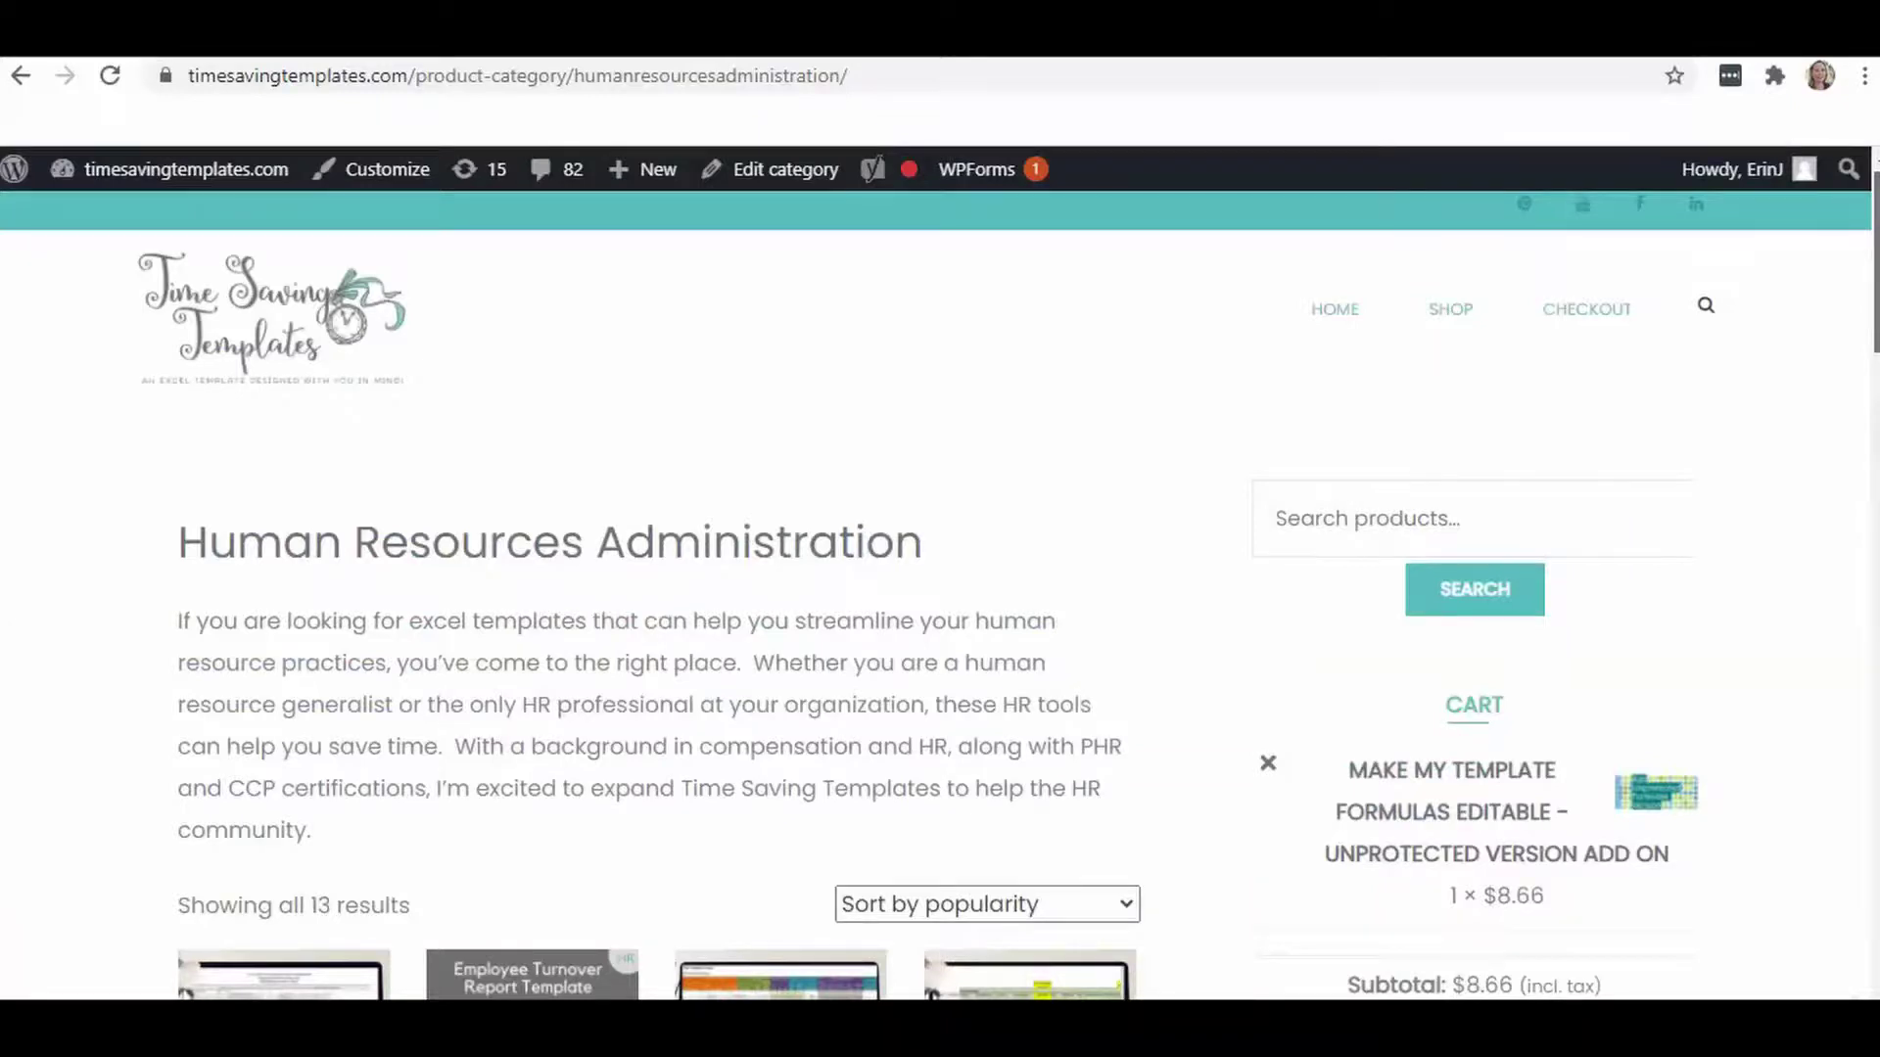
Scroll the Human Resources Administration page to the 13-template product grid with Annual Merit Increase Matrix
mouse_move(1437, 364)
scroll(1872, 245, "down", 5)
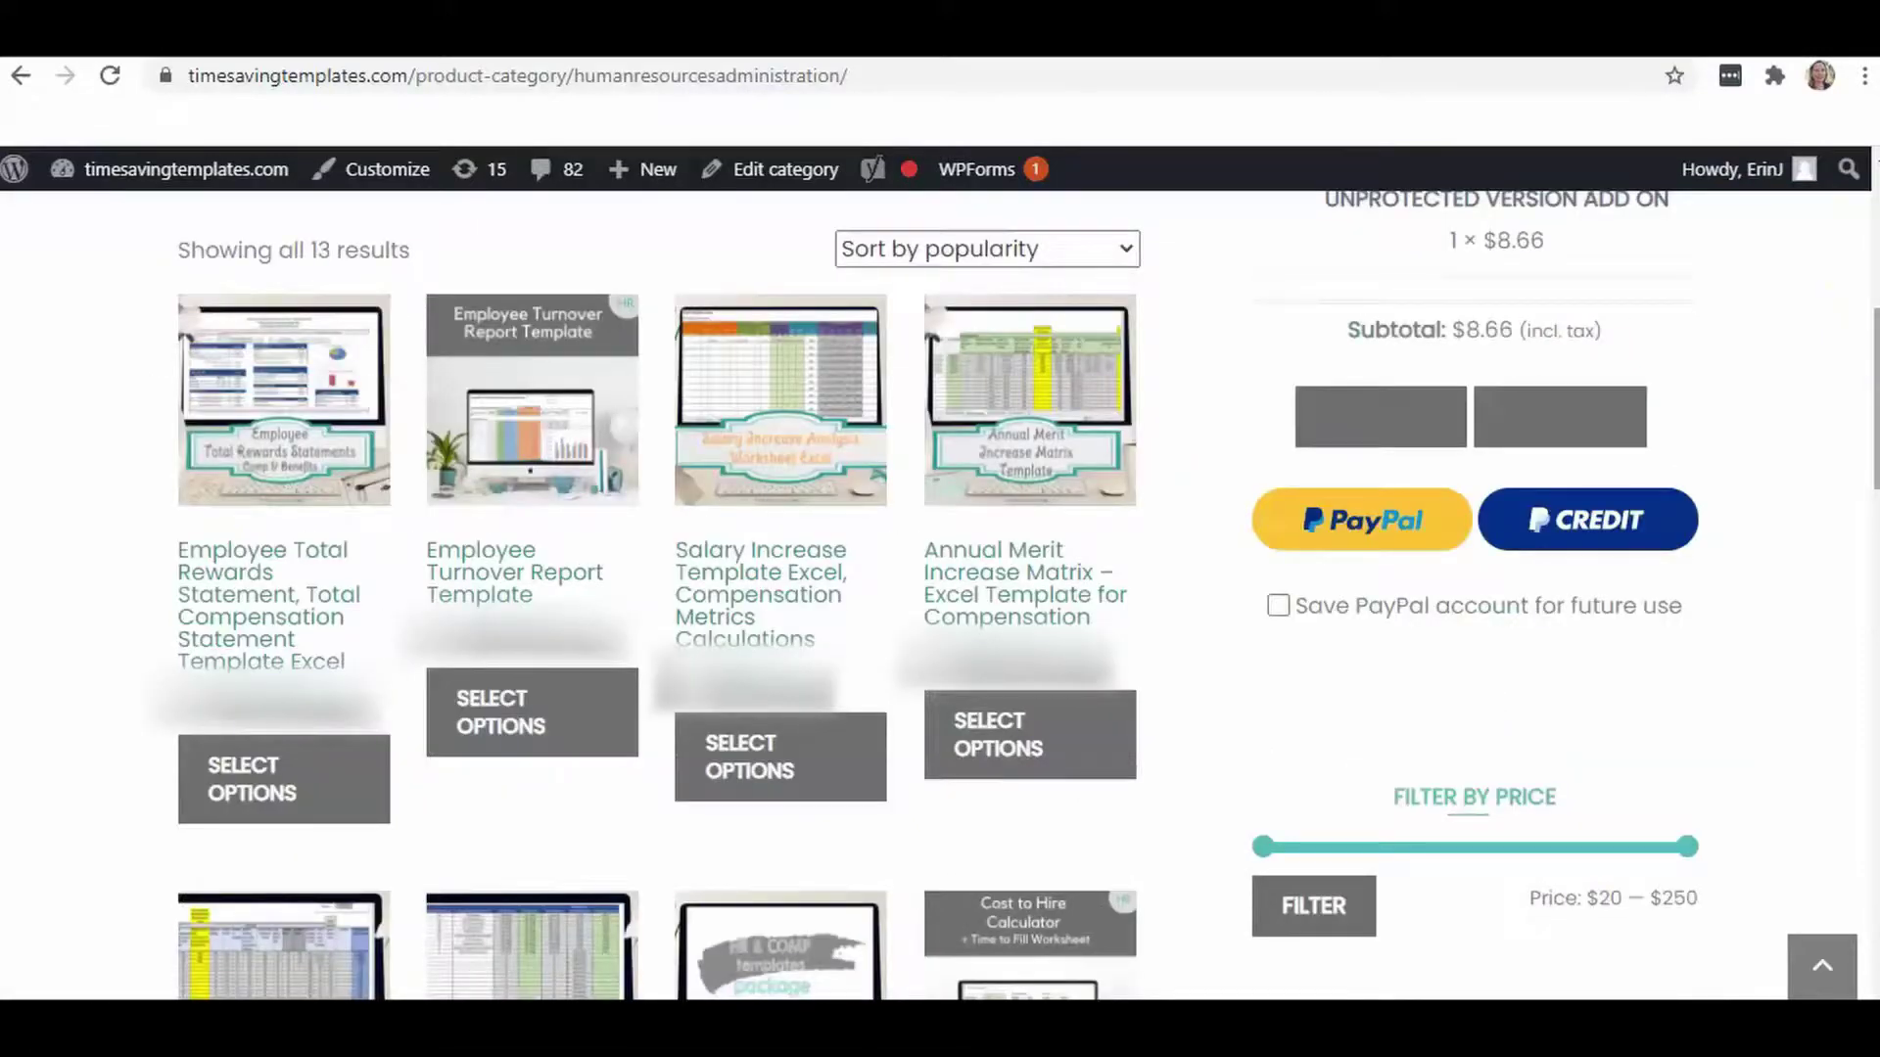